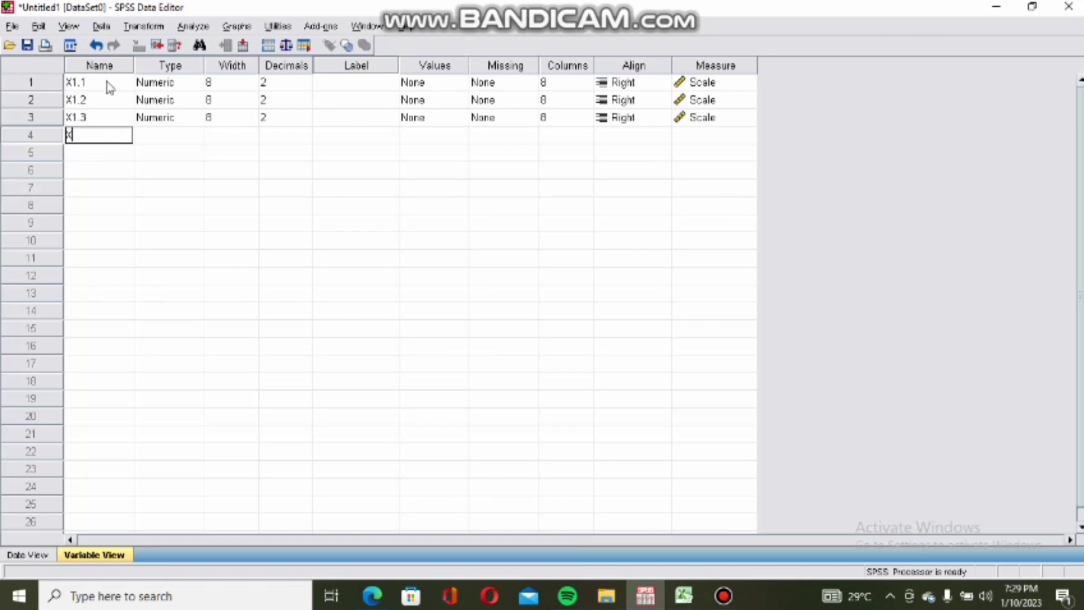
Finish naming the fourth variable X1.4 and add variables X1.5 and X1.6 in the two rows below it
text(.4)
key(Return)
text(X1.5)
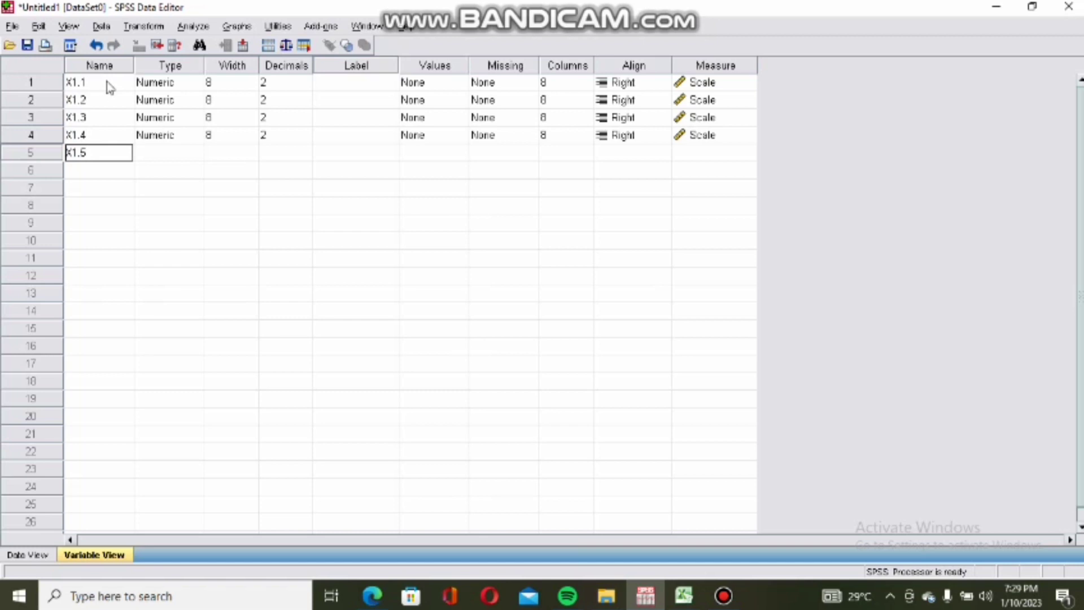
key(Return)
text(X1.6)
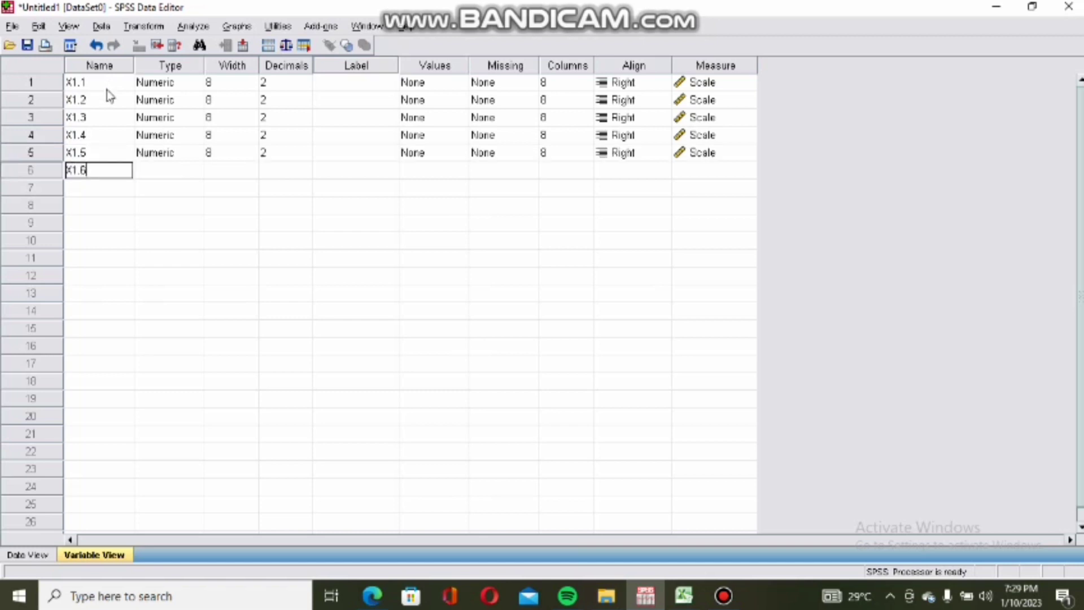
Add a variable X1 in row 7 and label it "Pengembangan Karir (X1)"
click(92, 186)
text(X1)
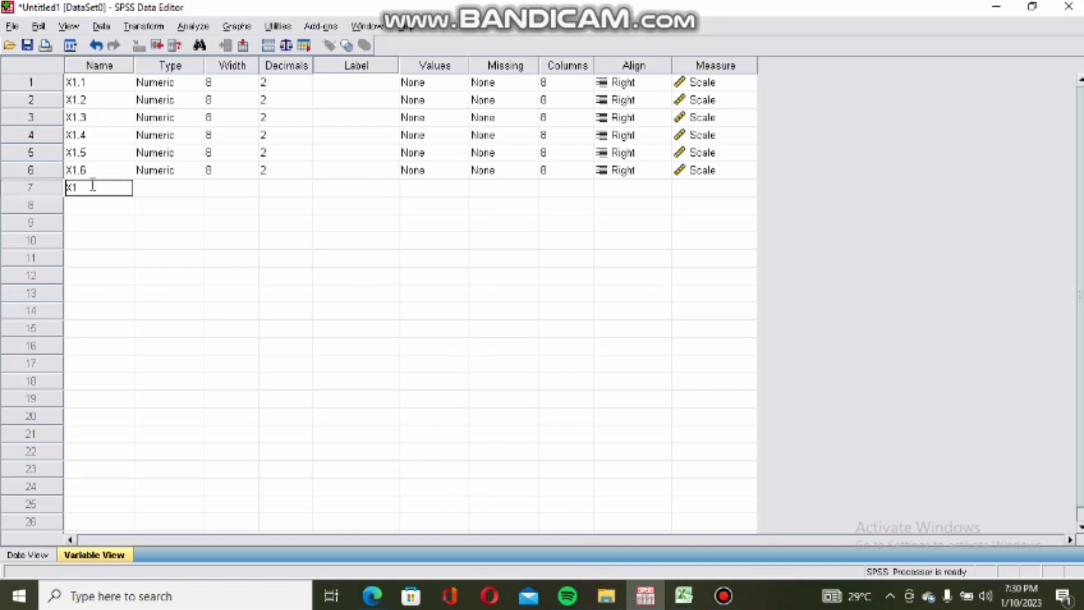
click(343, 188)
text(p)
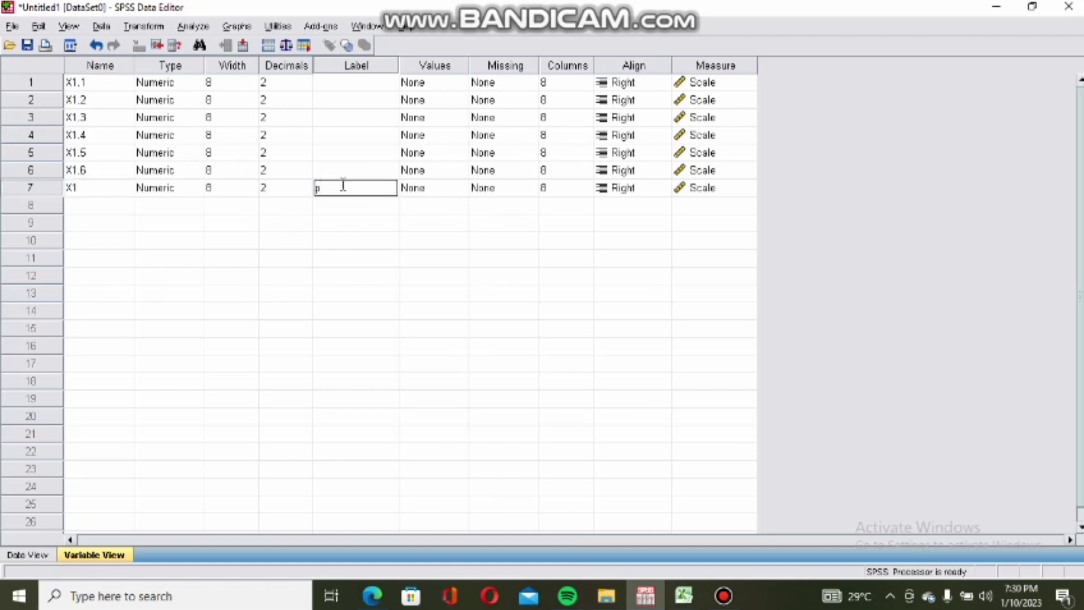
text(O)
text(P)
text(engembangan Ka)
text(rir)
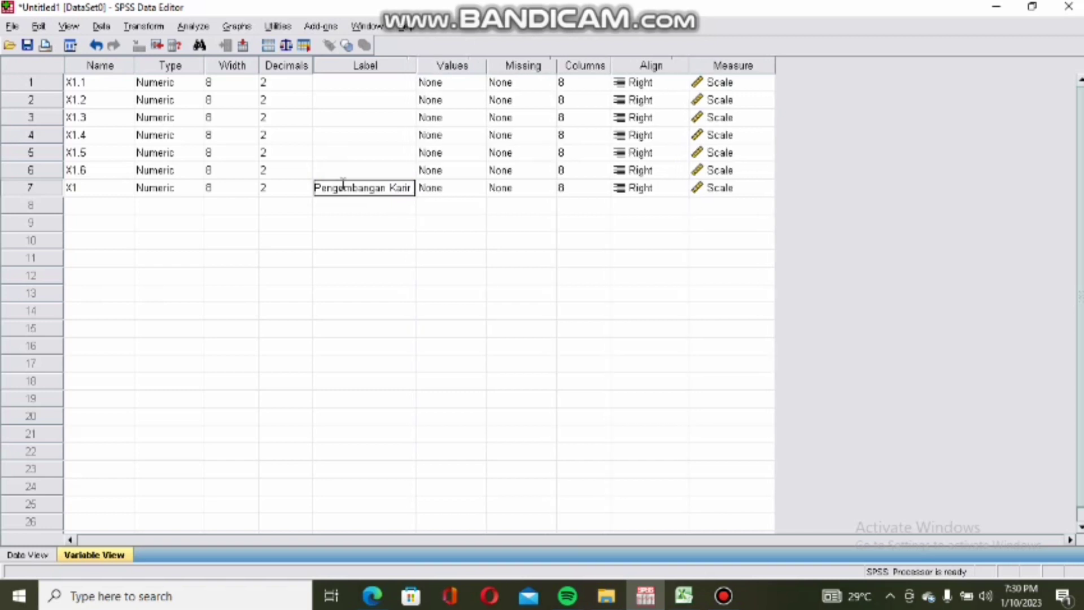
text( (x1)
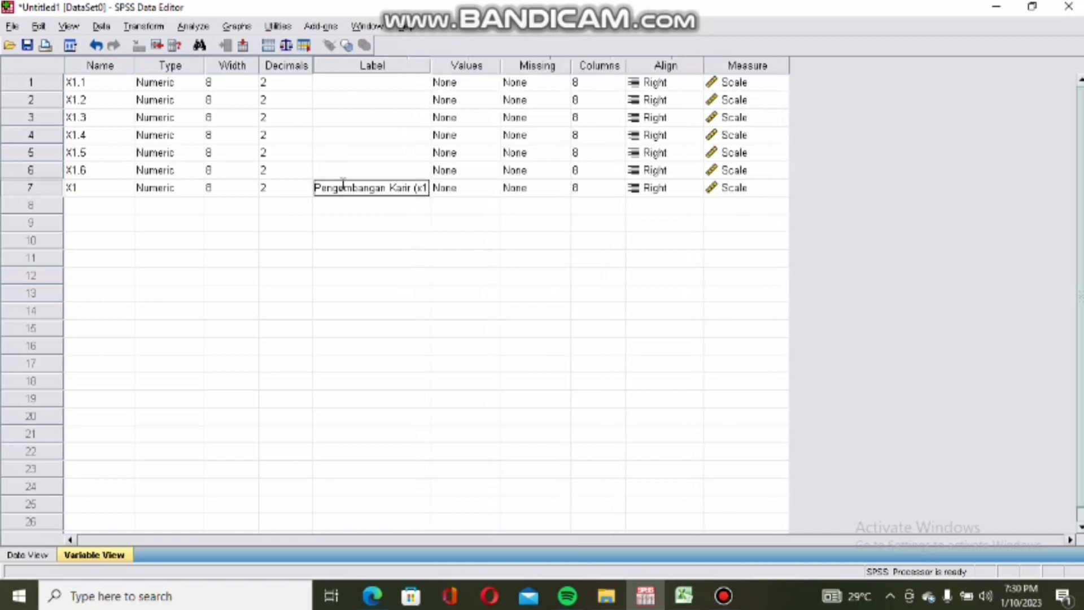
key(BackSpace)
text(X1))
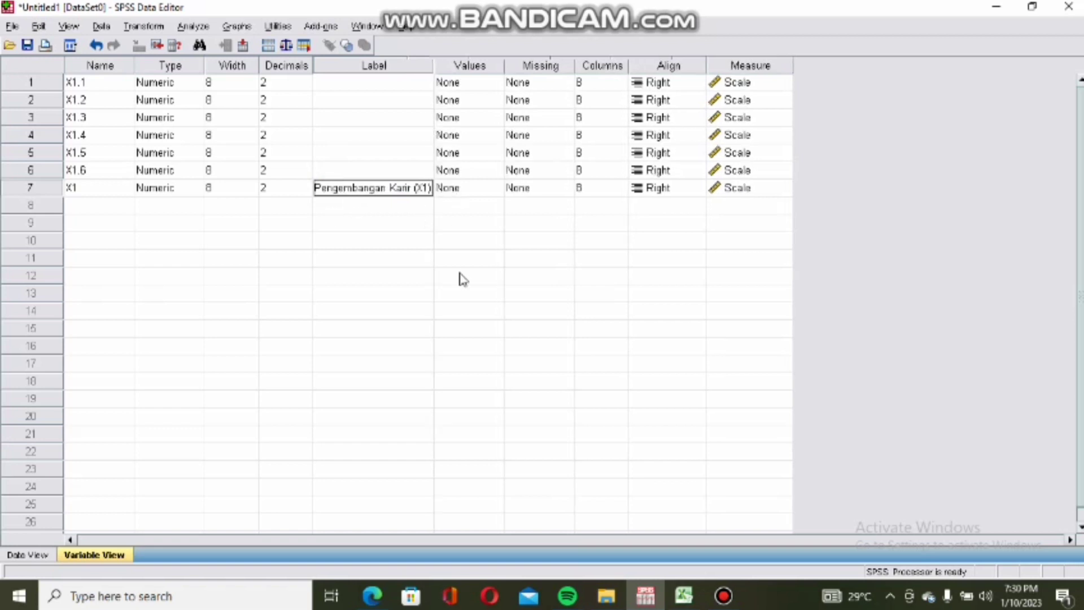
Add variables X2.1, X2.2 and X2.3 in rows 8 to 10
click(117, 206)
text(x2)
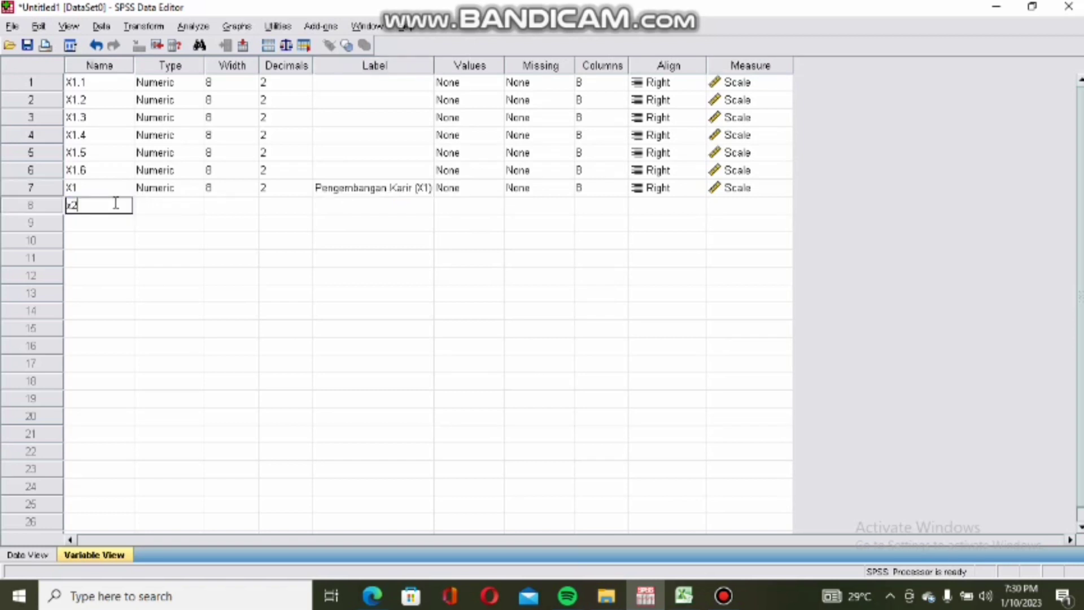
text(.1)
key(BackSpace)
key(BackSpace)
key(BackSpace)
text(X2.1)
click(105, 227)
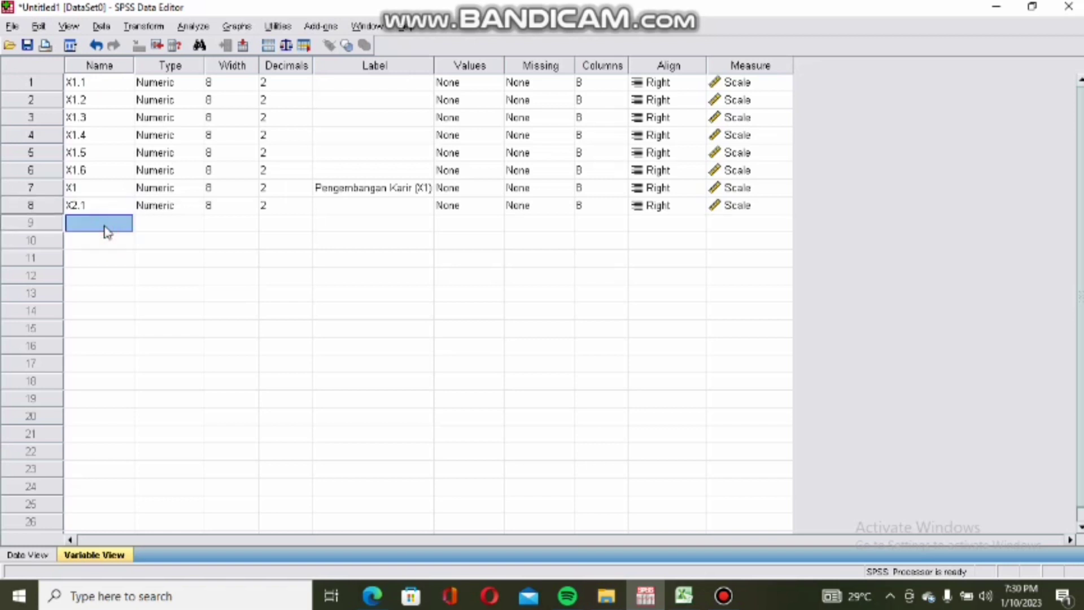
text(X2.2)
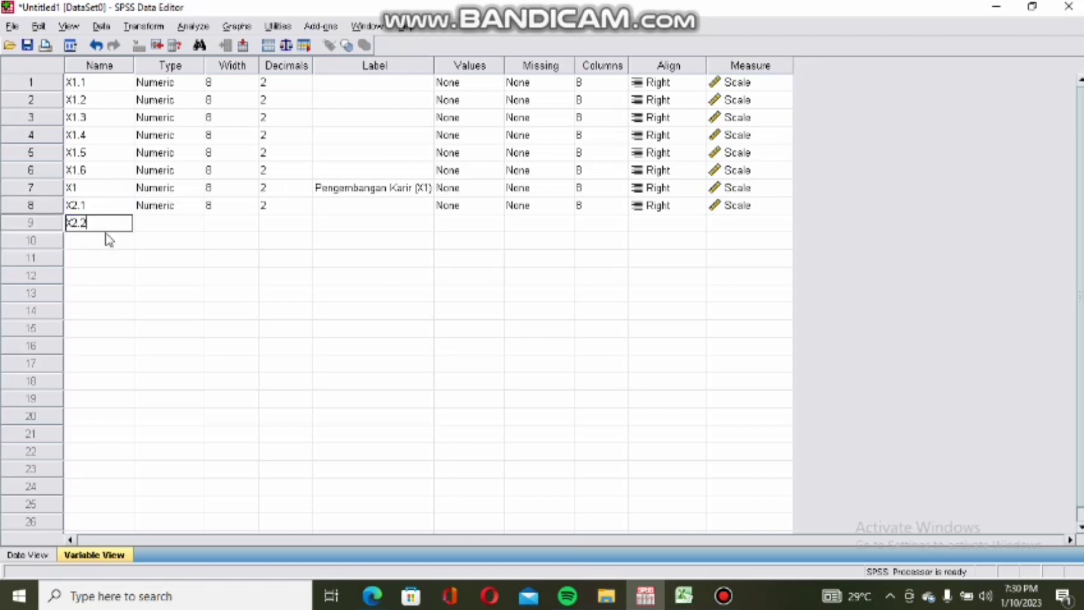
click(108, 242)
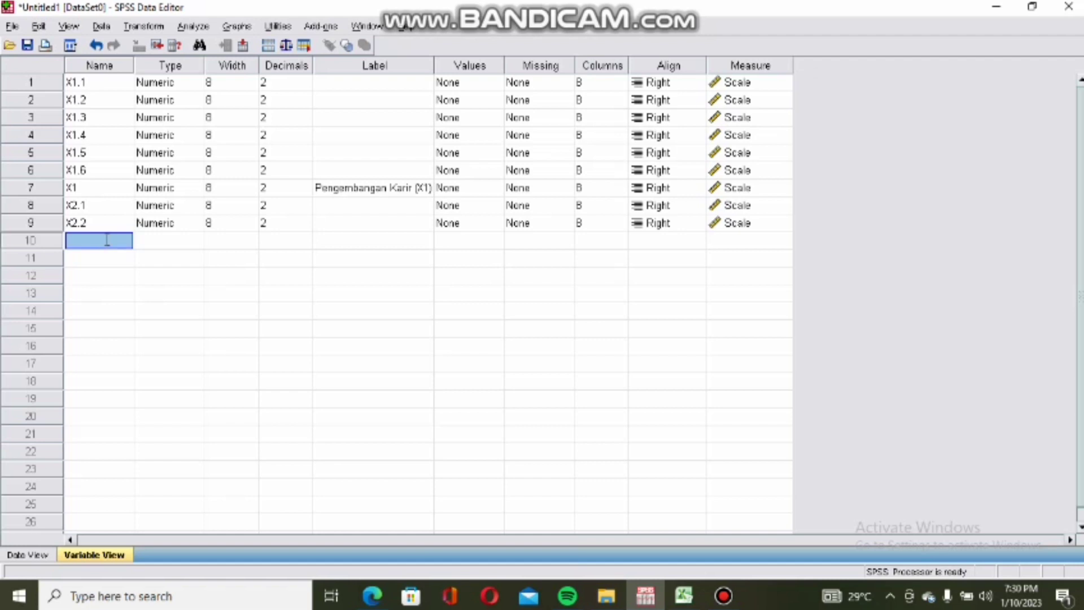
text(X2.3)
Add variables X2.4, X2.5 and X2.6 in rows 11 to 13
key(Return)
text(X2.)
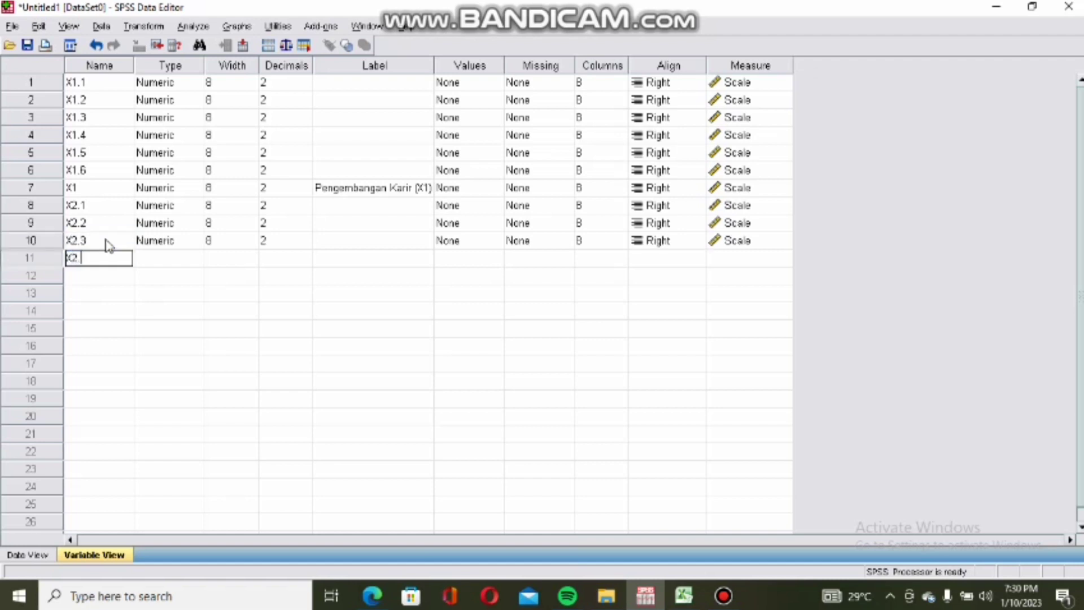
text(4)
key(Return)
text(X2)
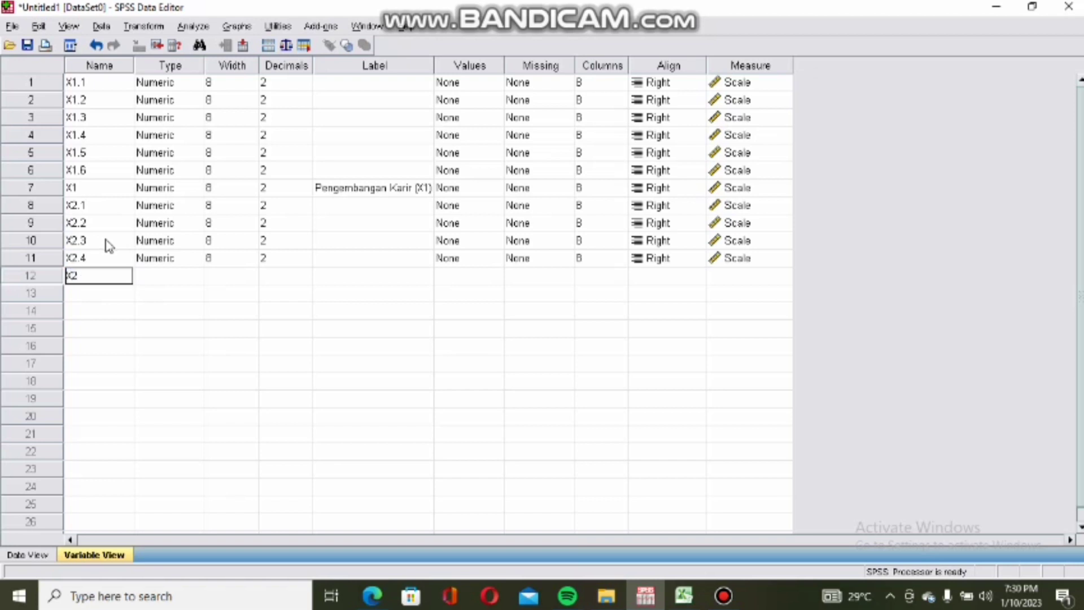
text(.5)
key(Return)
text(X2.)
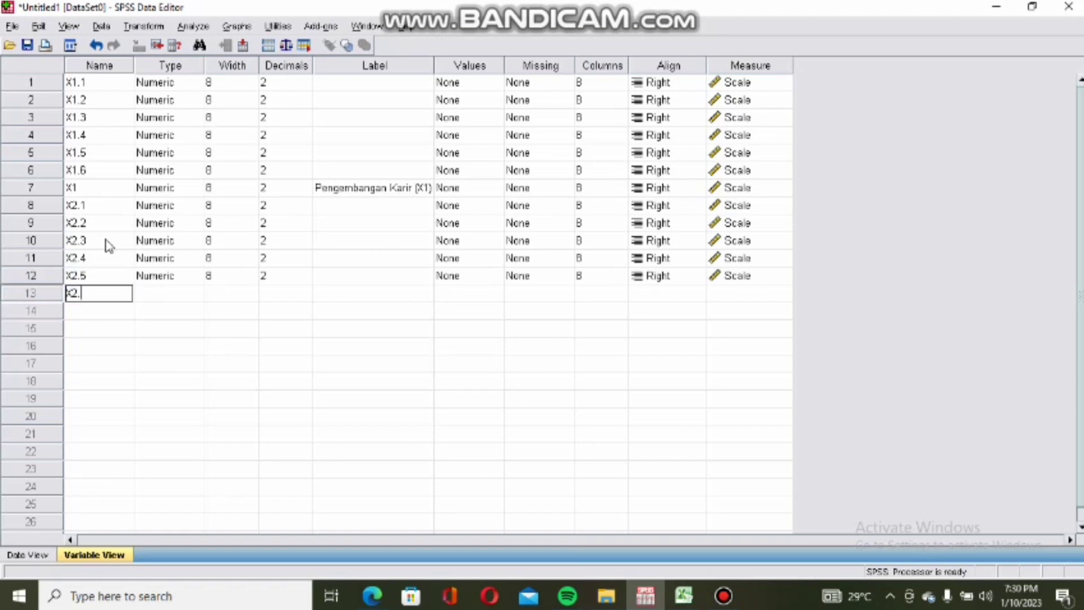
text(6)
Add a variable X2 in row 14 and label it "Komitmen Organisasi (X2)"
key(Return)
text(X2)
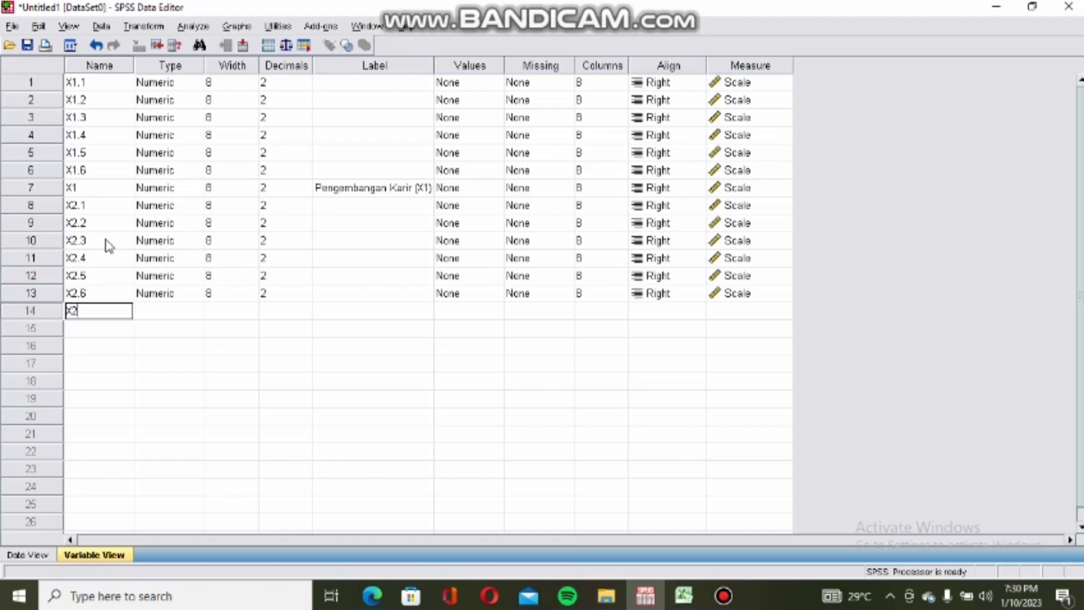
click(359, 308)
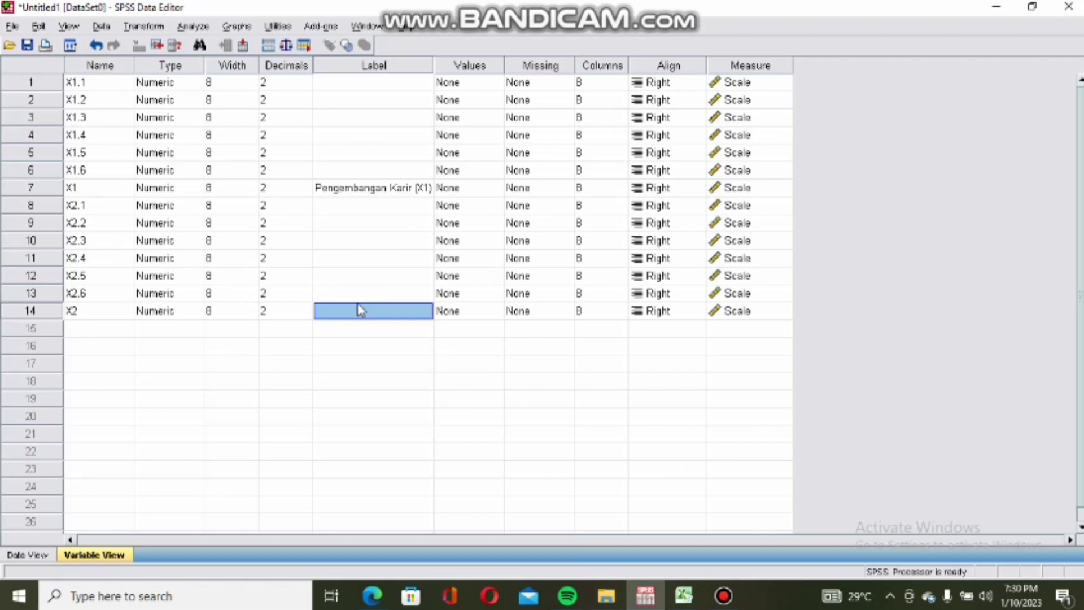
text(Komit)
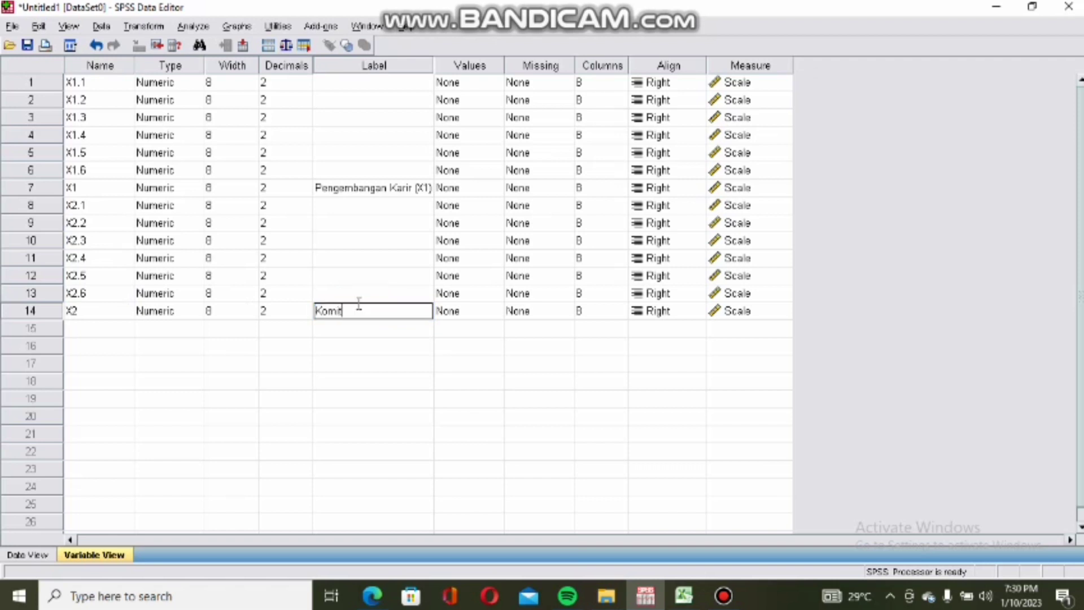
text(men Organisasi (X2))
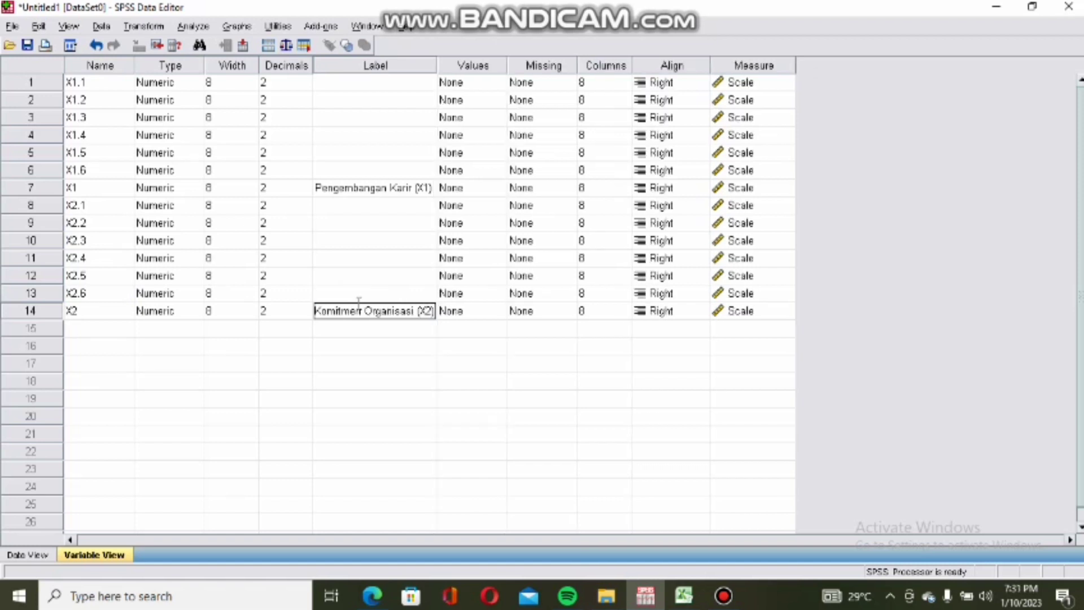
Add variables Y1, Y2, Y3, Y4, Y5 and Y6 in rows 15 to 20
click(96, 328)
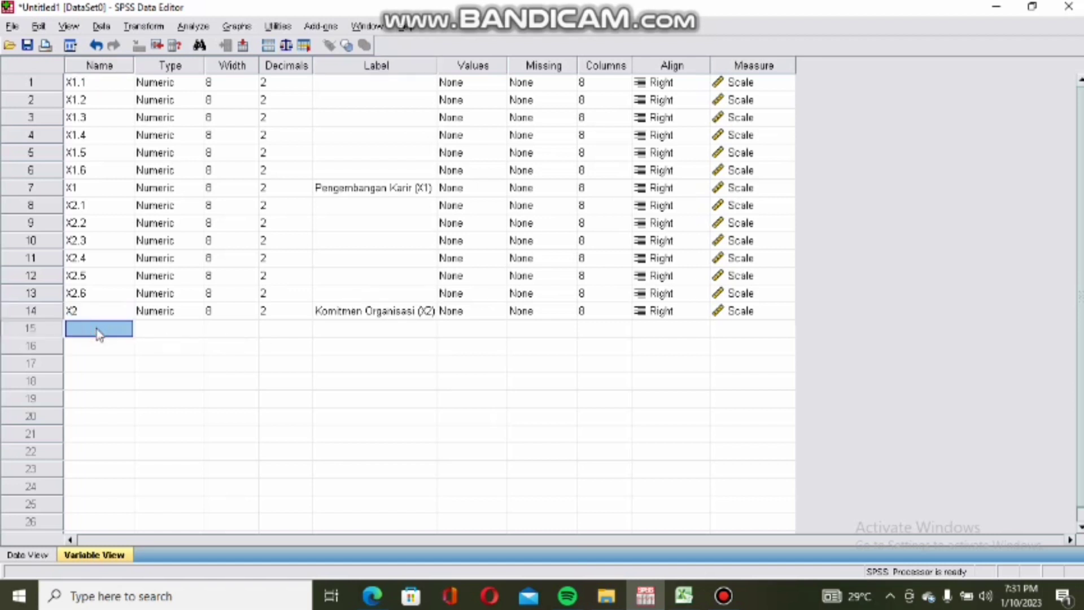
text(Y1)
key(Return)
text(Y2)
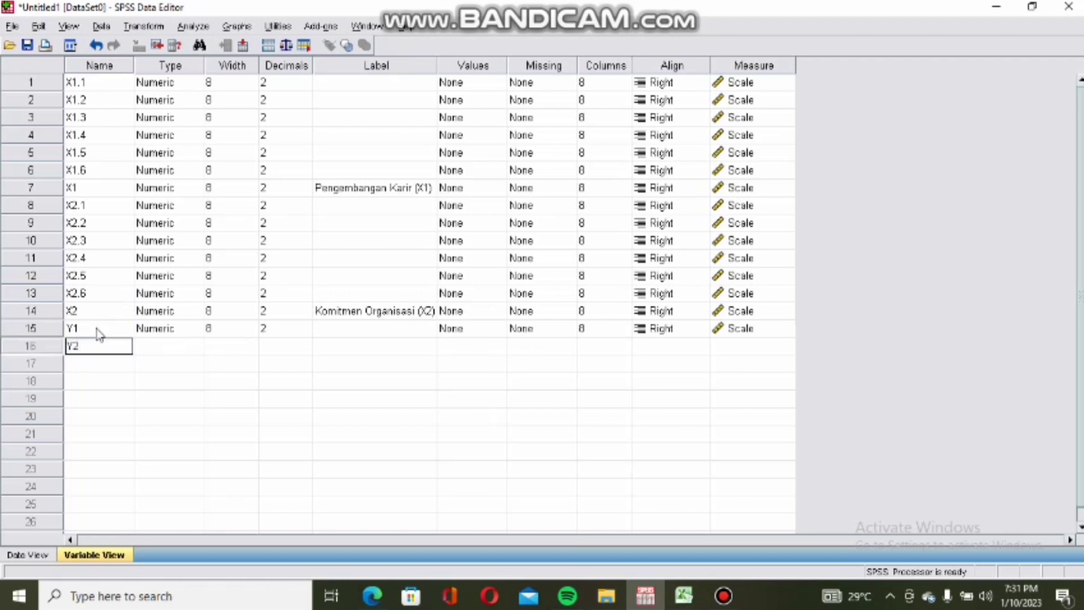
key(Return)
text(Y3)
key(Return)
text(Y4)
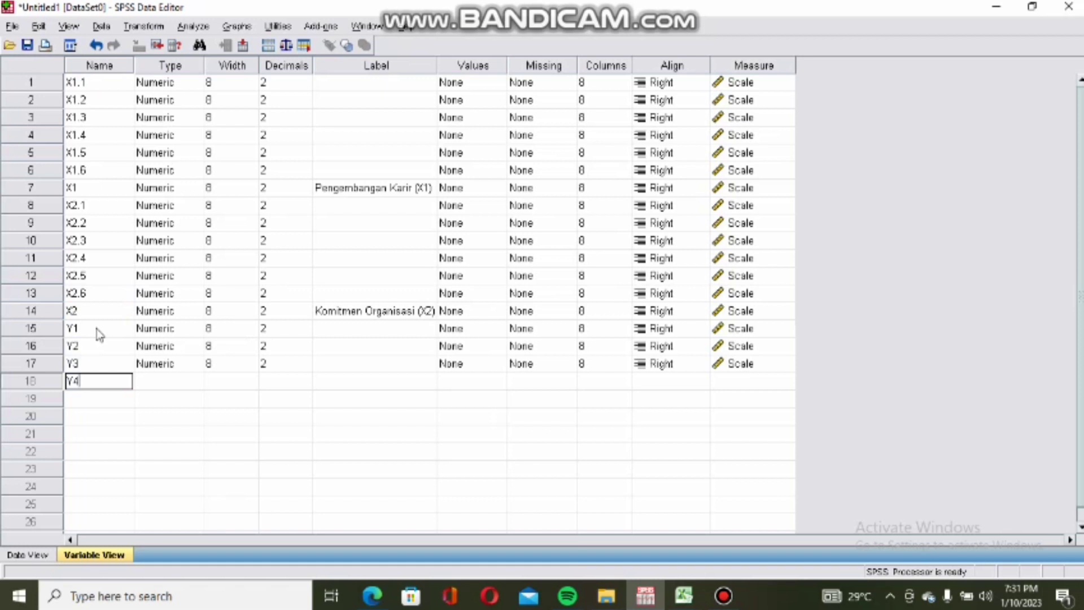
key(Return)
text(Y5)
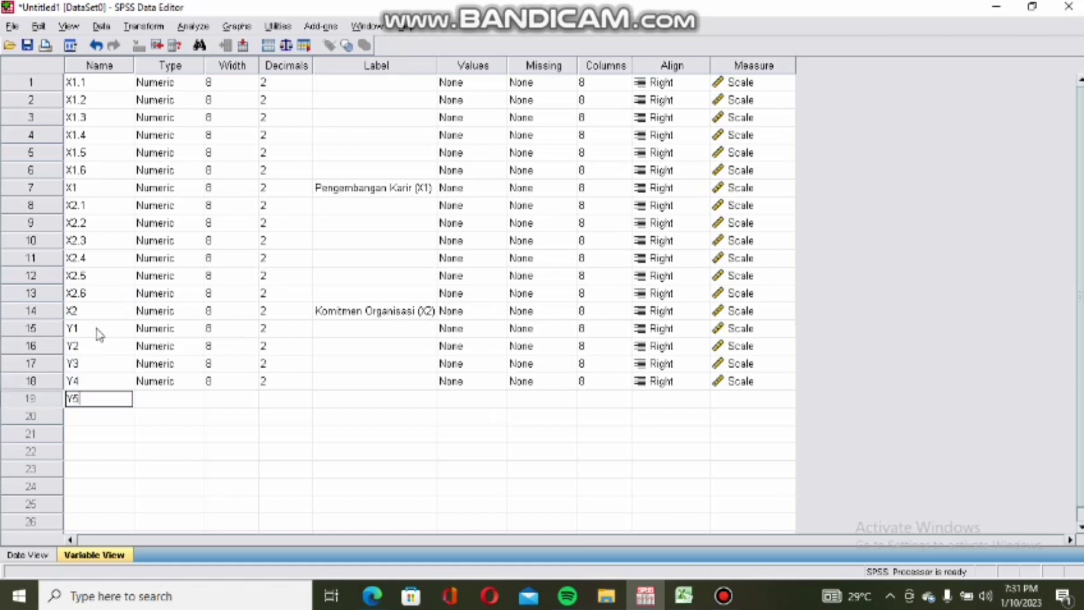
key(Return)
text(Y6)
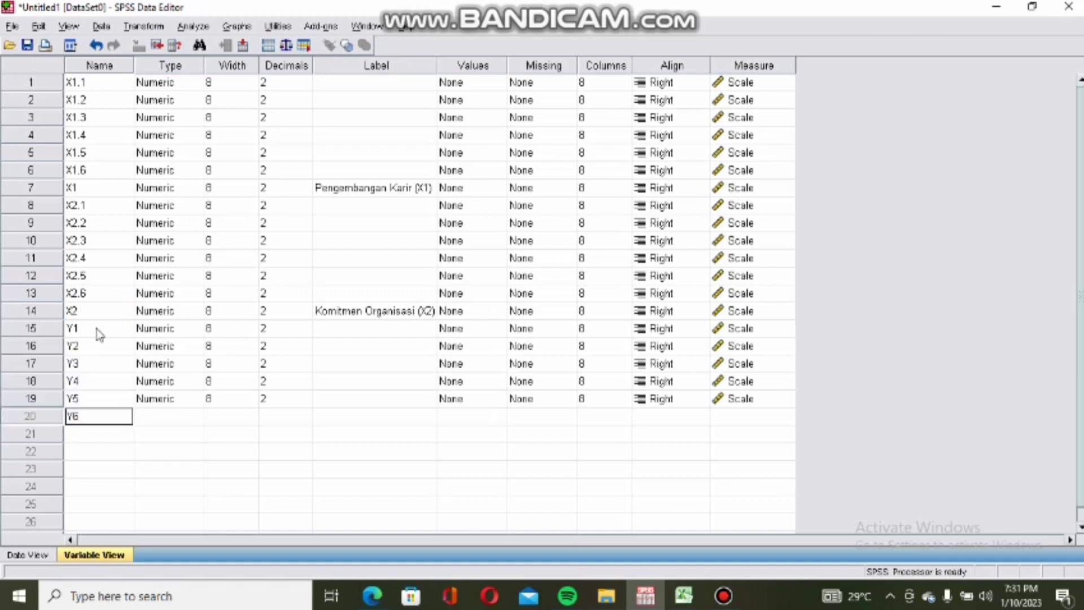
Add a variable Y in row 21 and label it "Kinerja Pegawai (Y)"
key(Return)
text(Y)
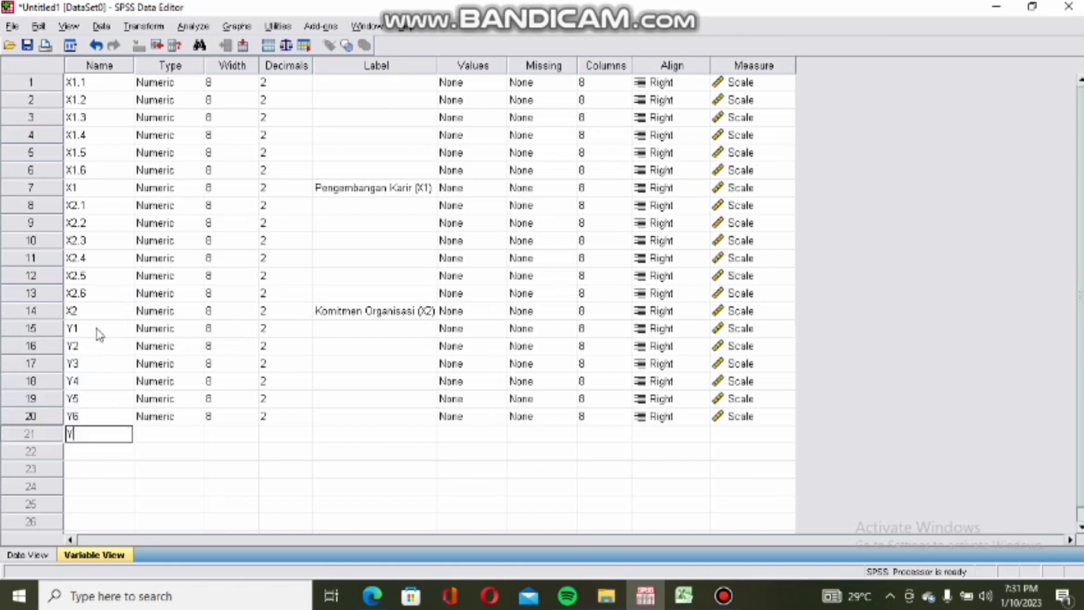
click(335, 434)
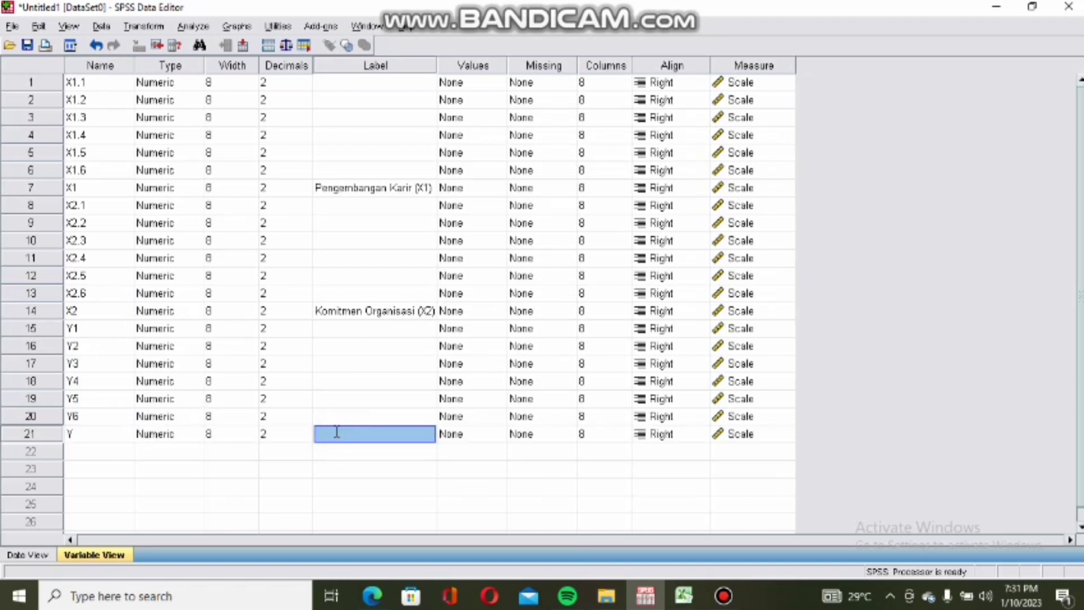
text(K)
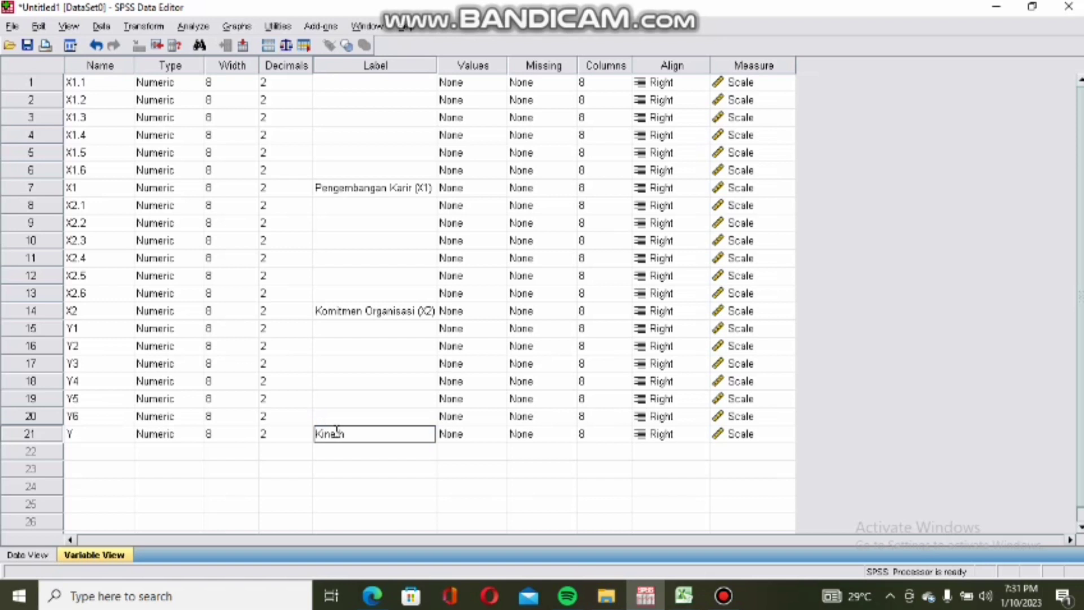
text(inerja Pegawai (y)
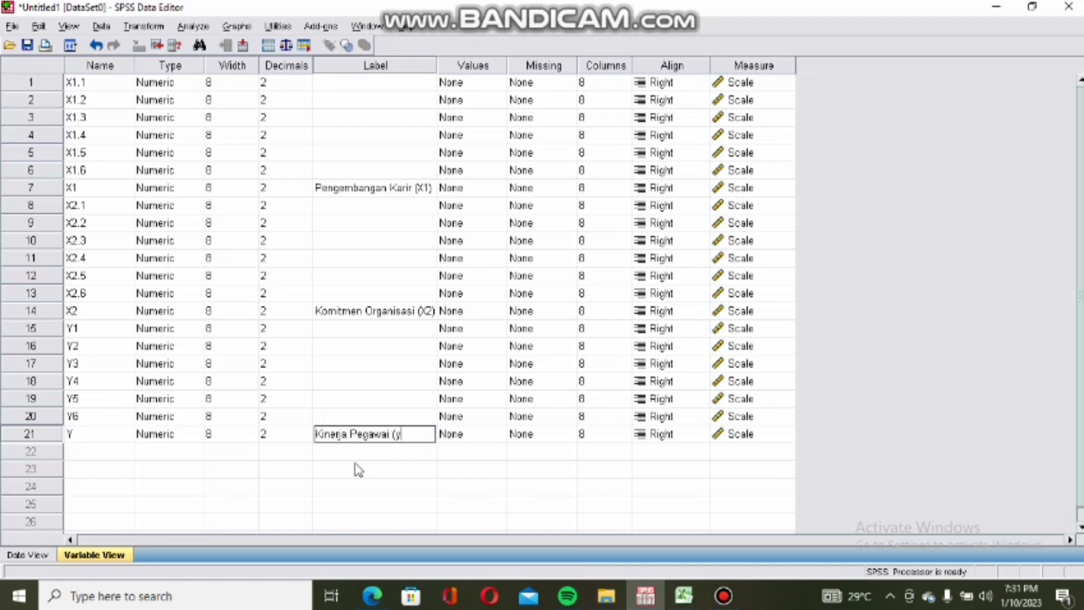
text())
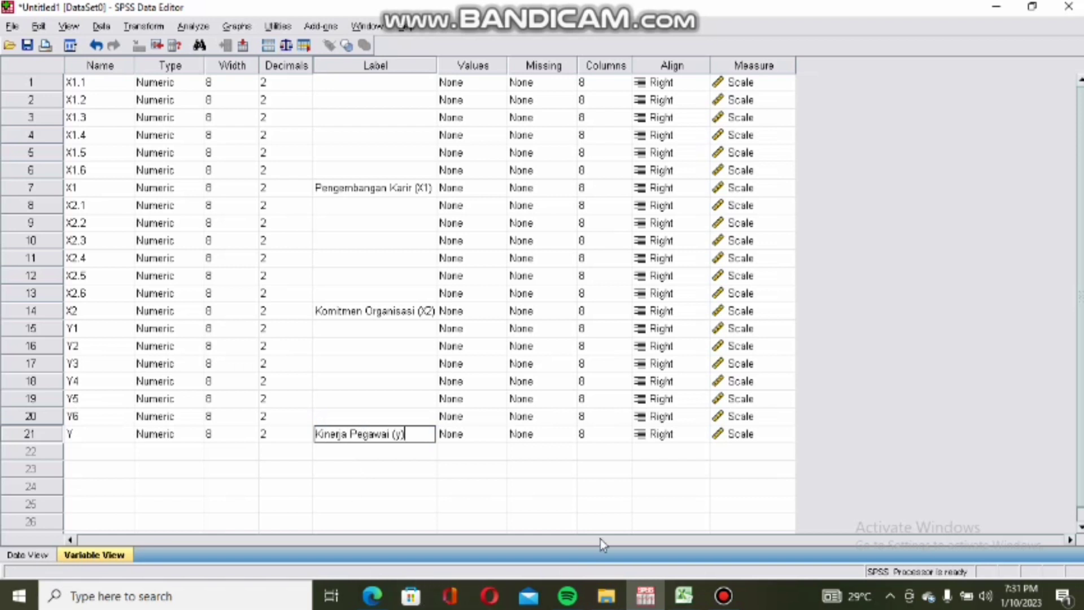
key(BackSpace)
key(BackSpace)
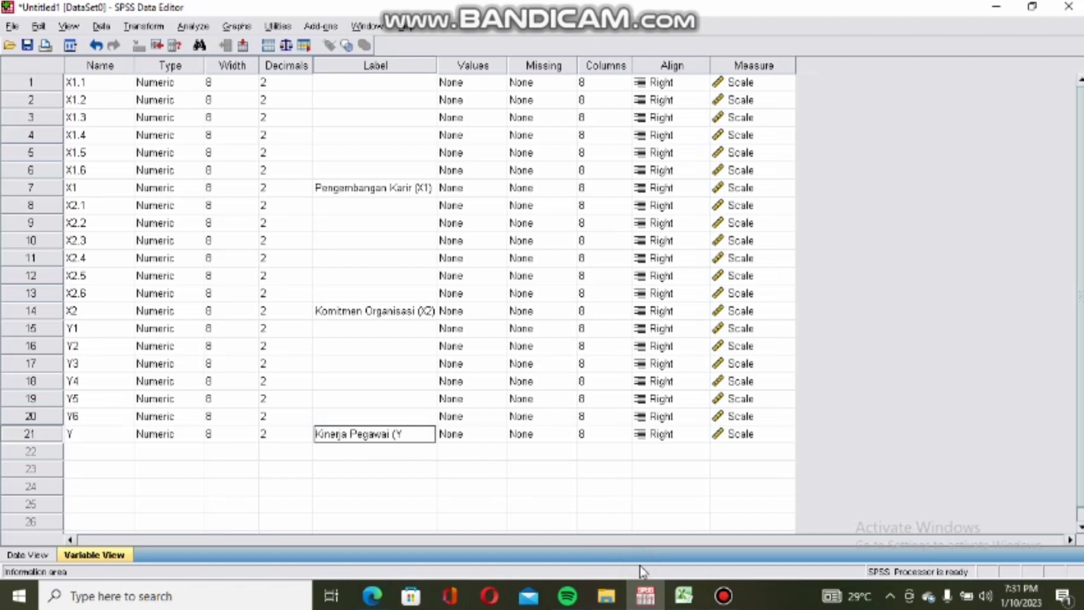
text(Y))
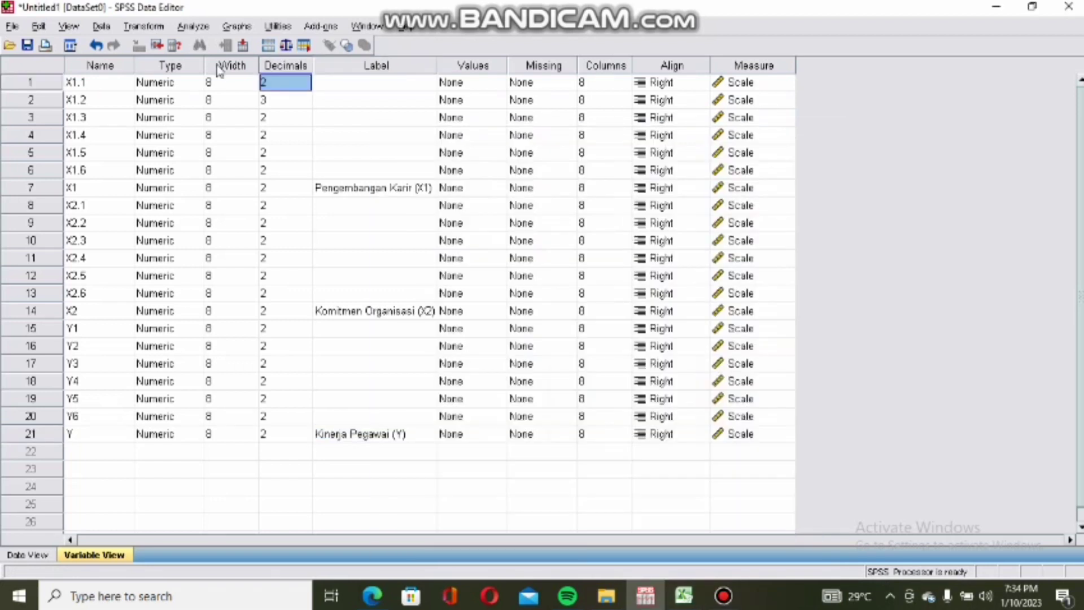
Set the number of decimals to 0 for variables X1.1 and X1.2
click(282, 84)
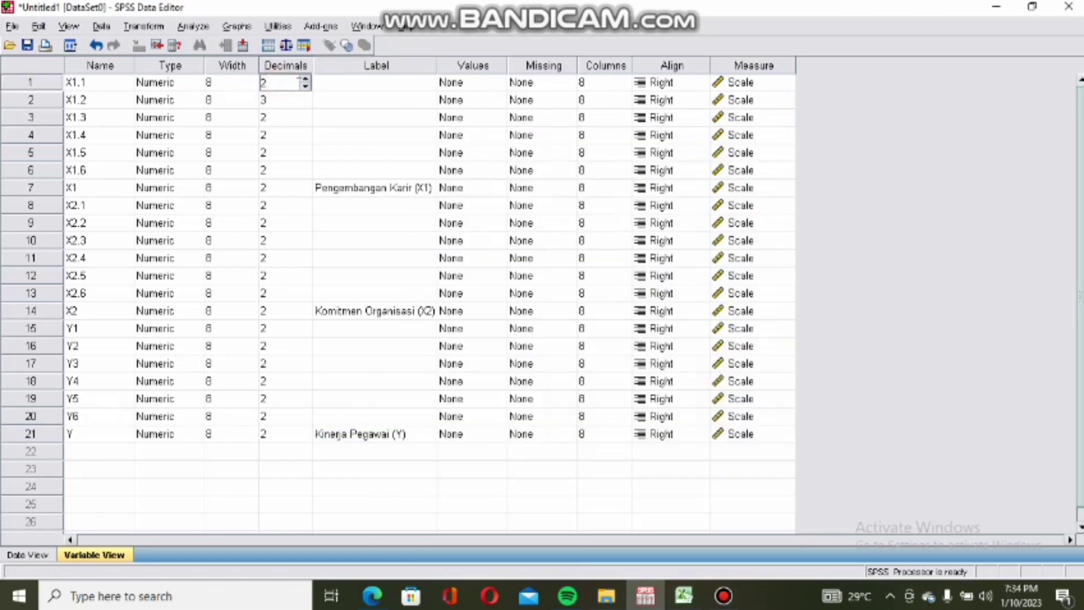
click(304, 89)
click(304, 88)
click(304, 97)
click(304, 105)
click(304, 104)
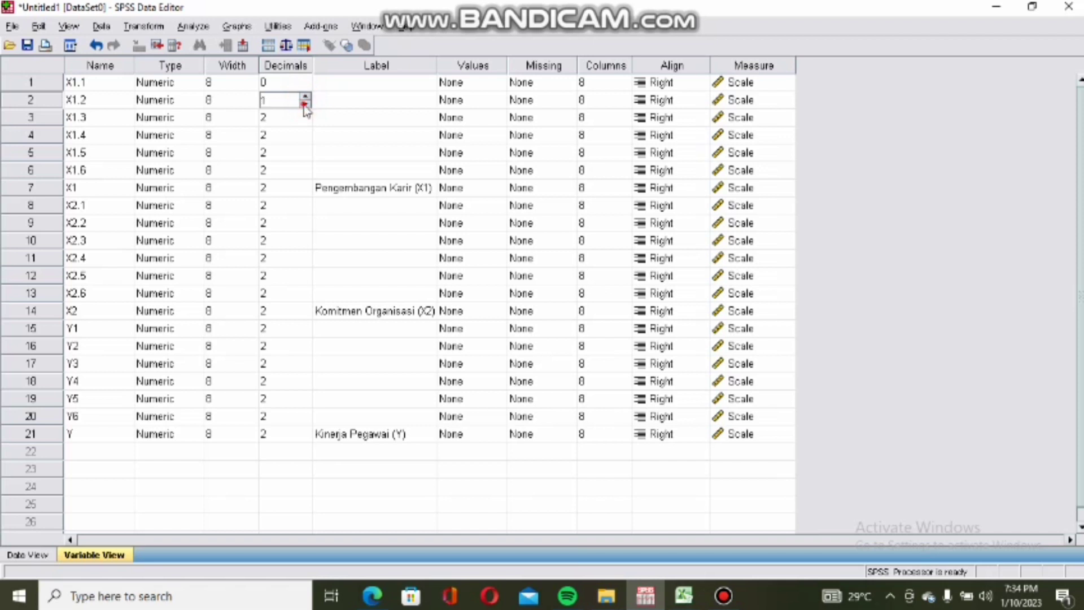
click(305, 104)
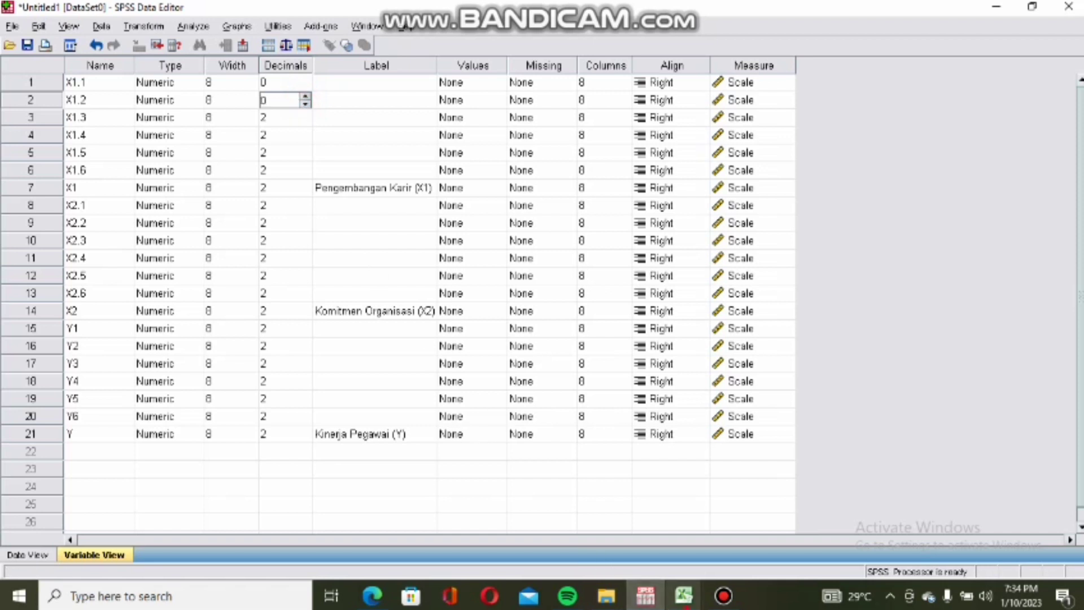
Switch to the blank Excel workbook and fill cells A1 to A21 with 0
mouse_move(684, 596)
click(713, 517)
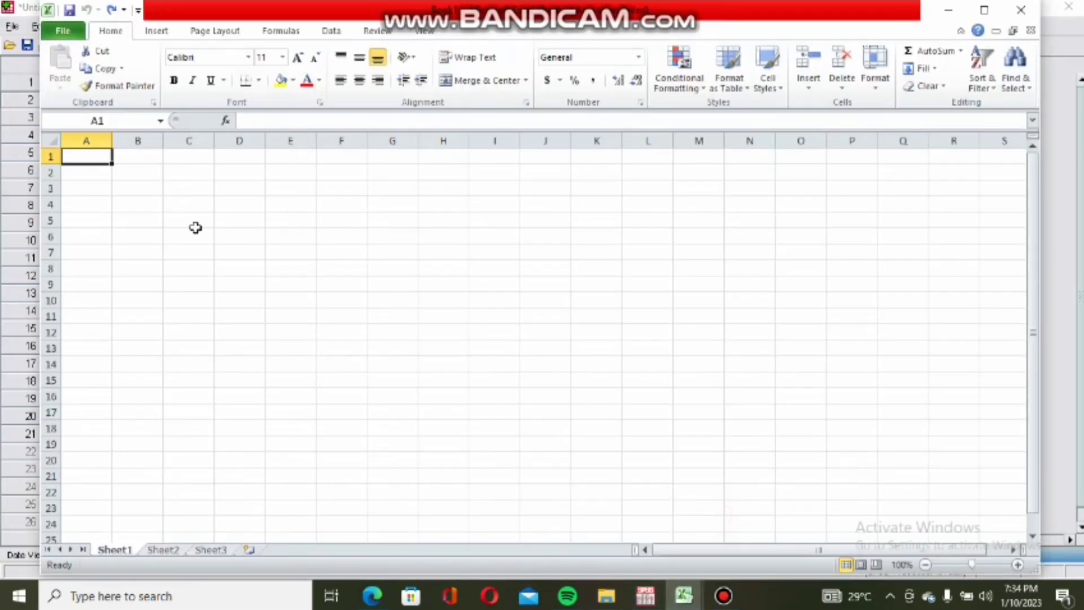
text(0)
key(ctrl+Return)
key(Down)
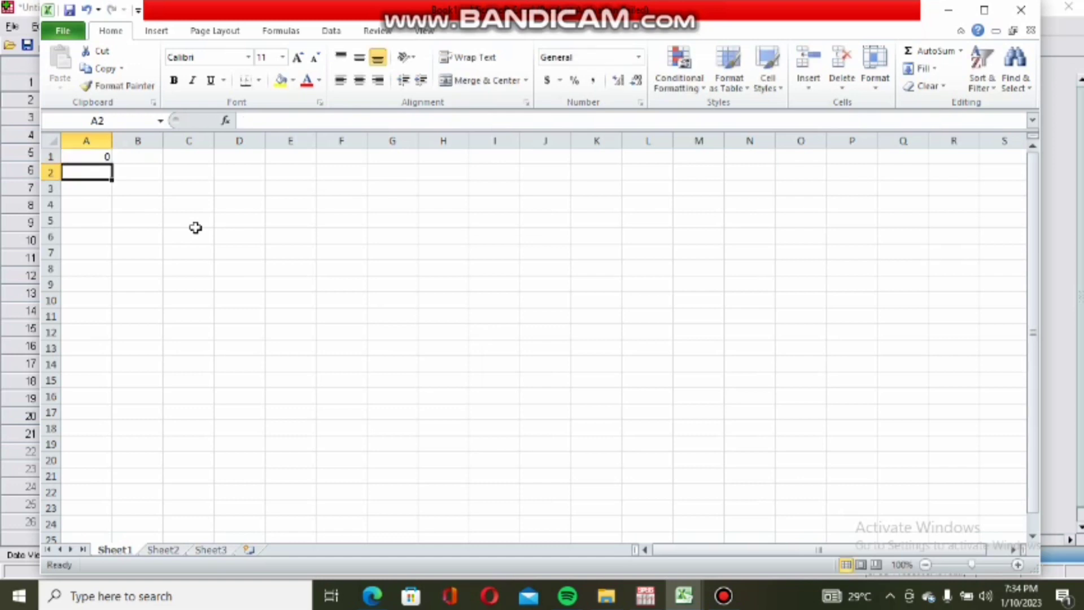
text(0)
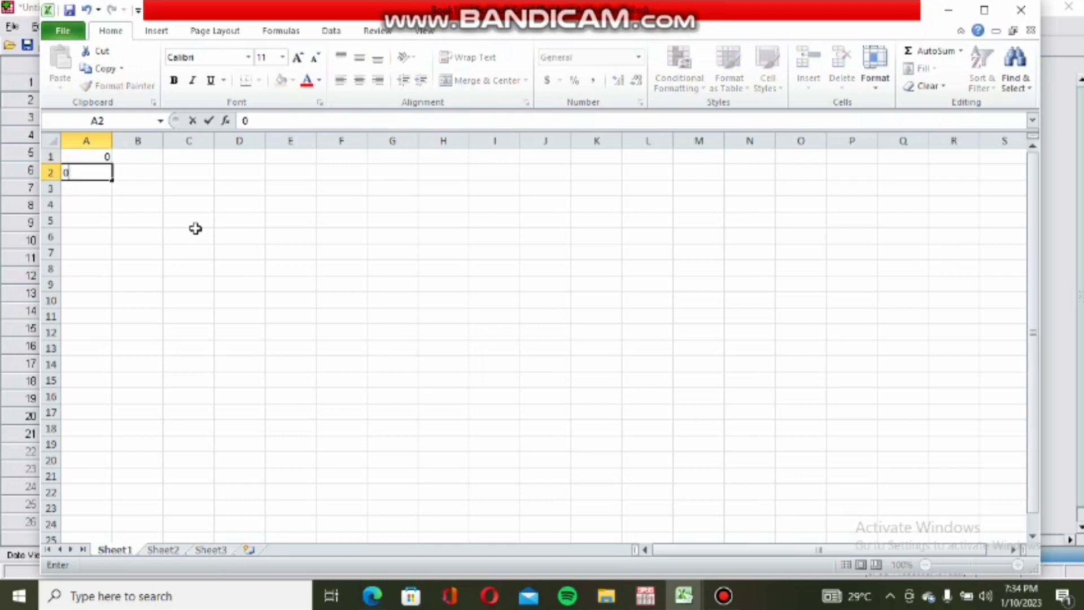
key(Return)
click(106, 175)
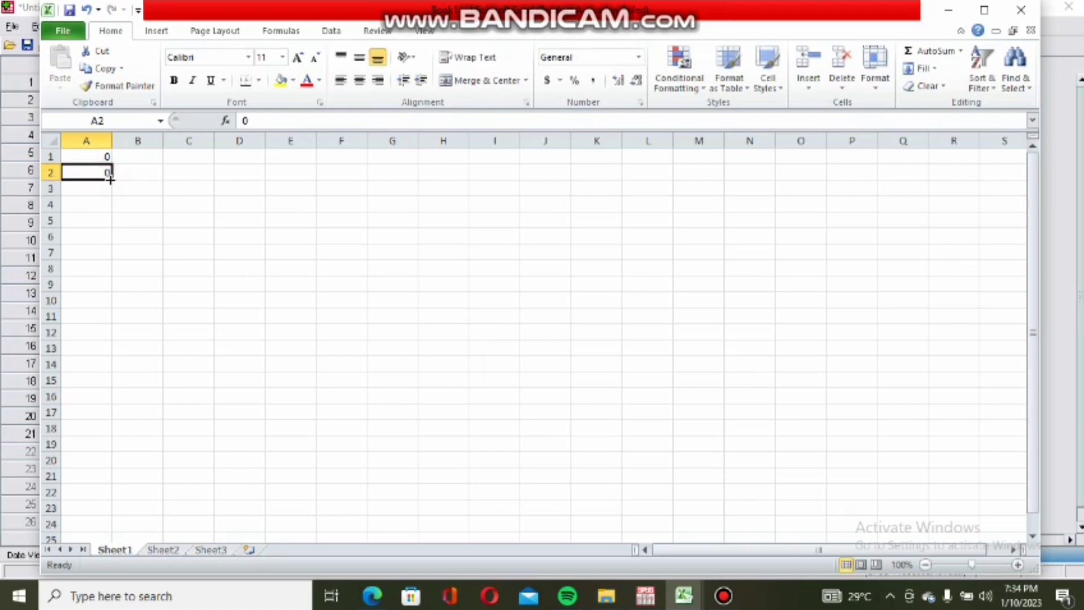
drag(111, 181, 98, 481)
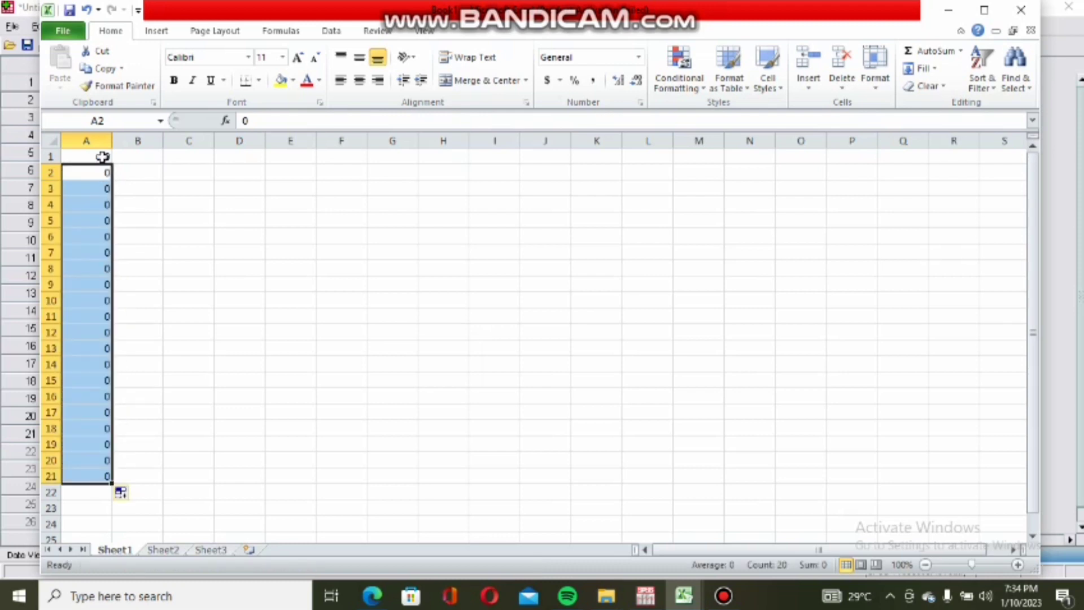
Copy the zeros in A1:A21 and paste them in SPSS as the decimals of all 21 variables, starting at X1.1
drag(102, 157, 93, 473)
key(ctrl+c)
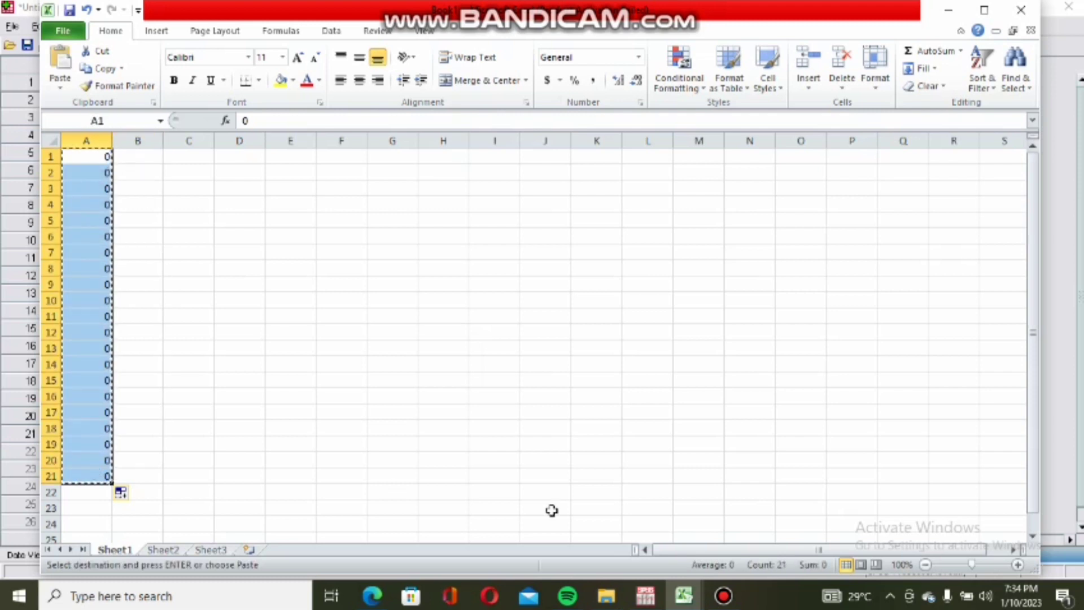
click(646, 596)
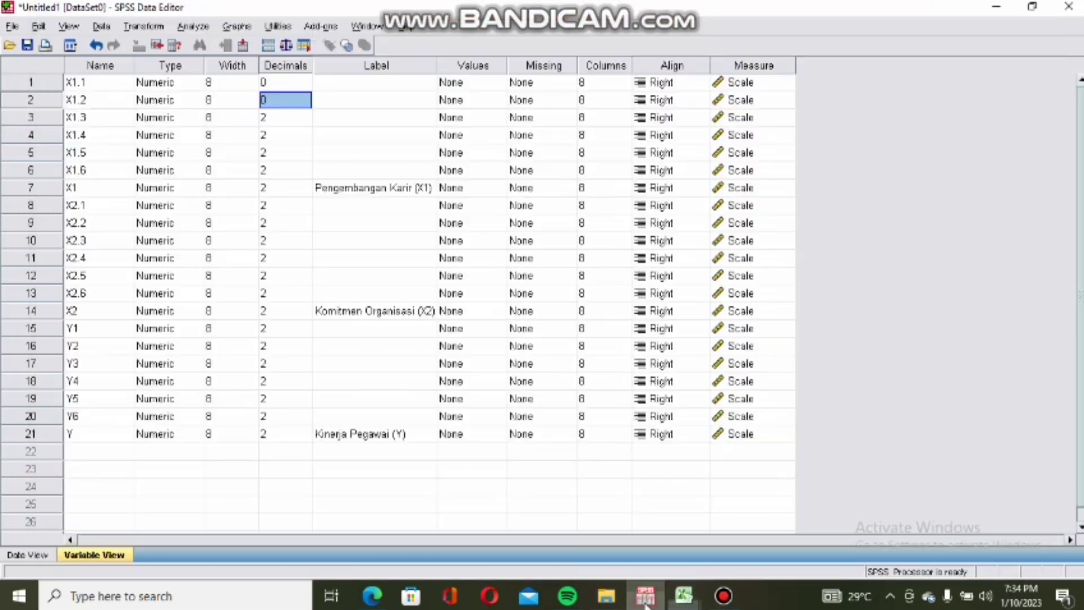
click(301, 85)
click(305, 85)
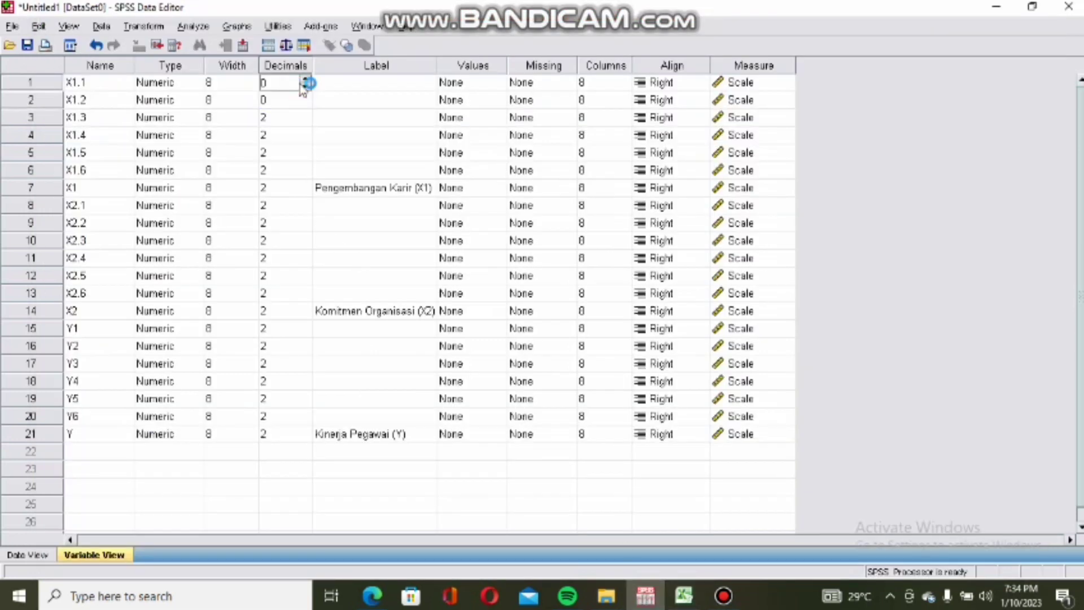
key(ctrl+v)
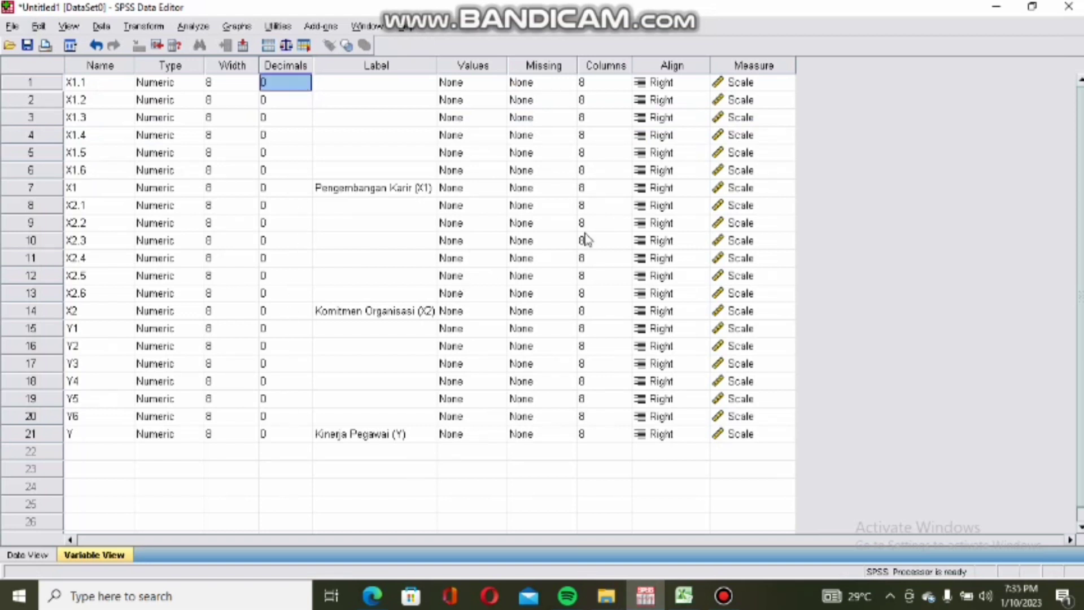
Set the measurement level of variables X1.1, X1.2 and X1.3 to Ordinal
click(745, 82)
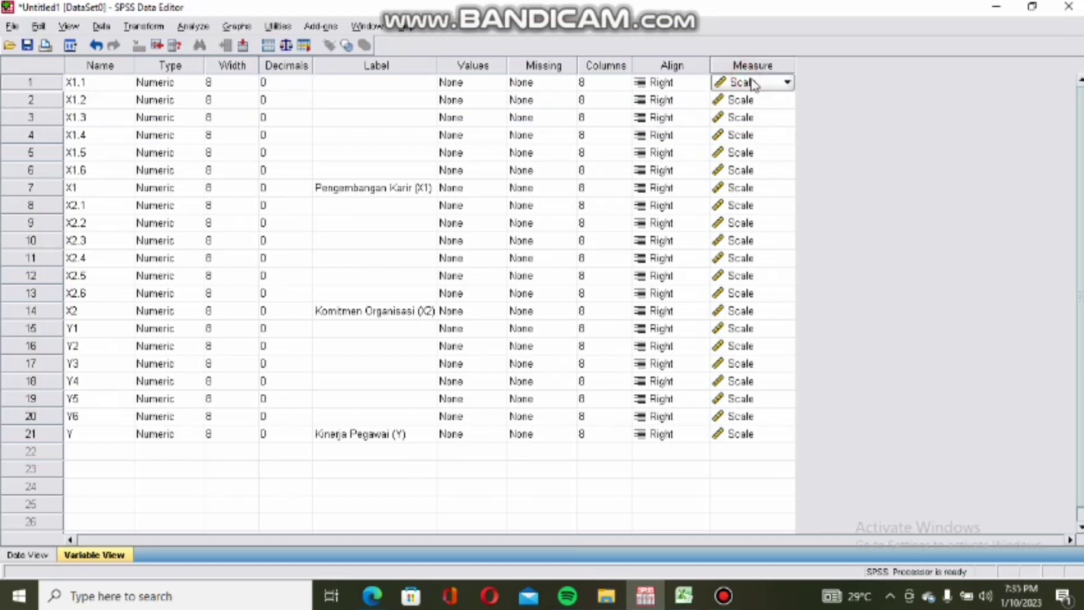
click(786, 83)
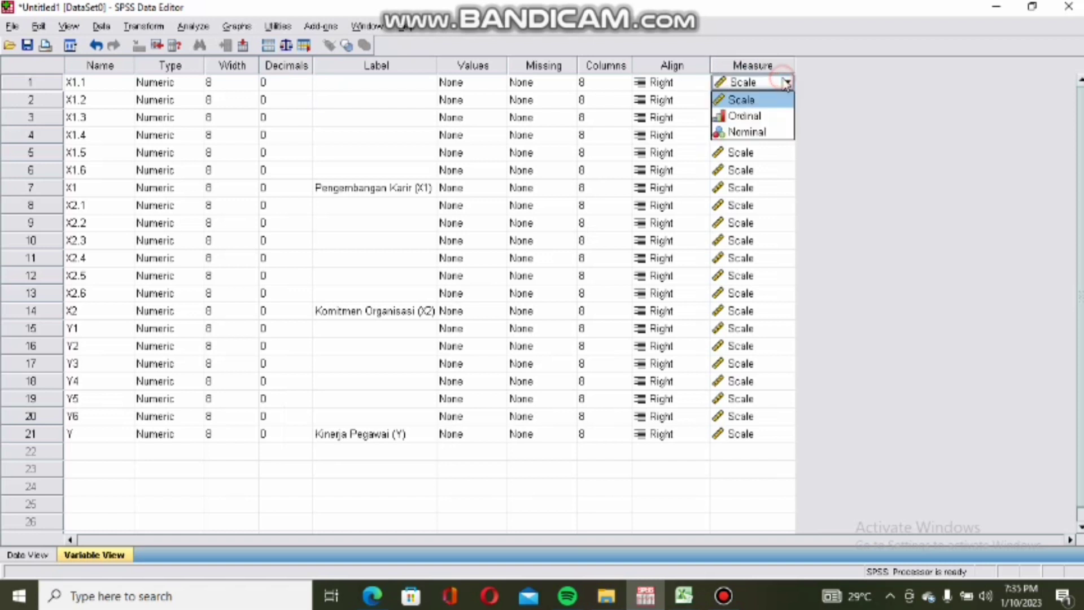
click(783, 117)
click(788, 104)
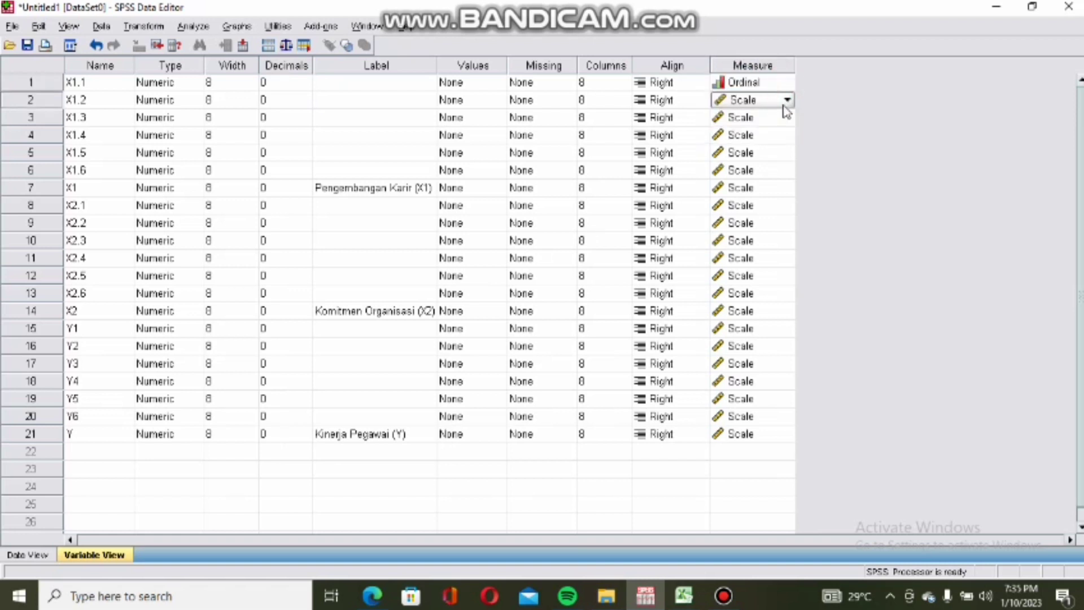
click(787, 100)
click(784, 135)
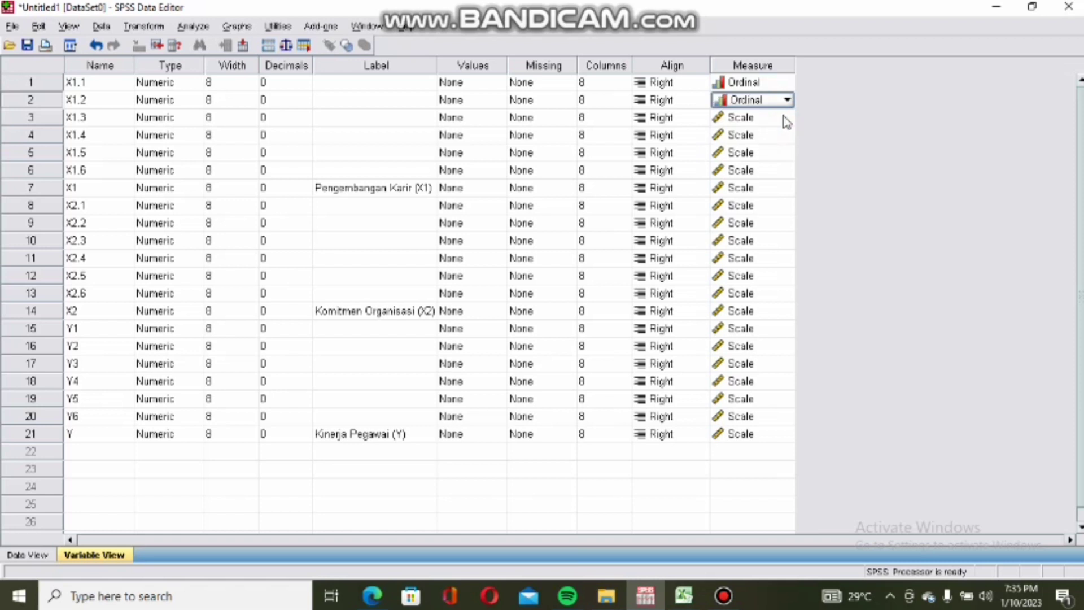
click(786, 118)
click(786, 119)
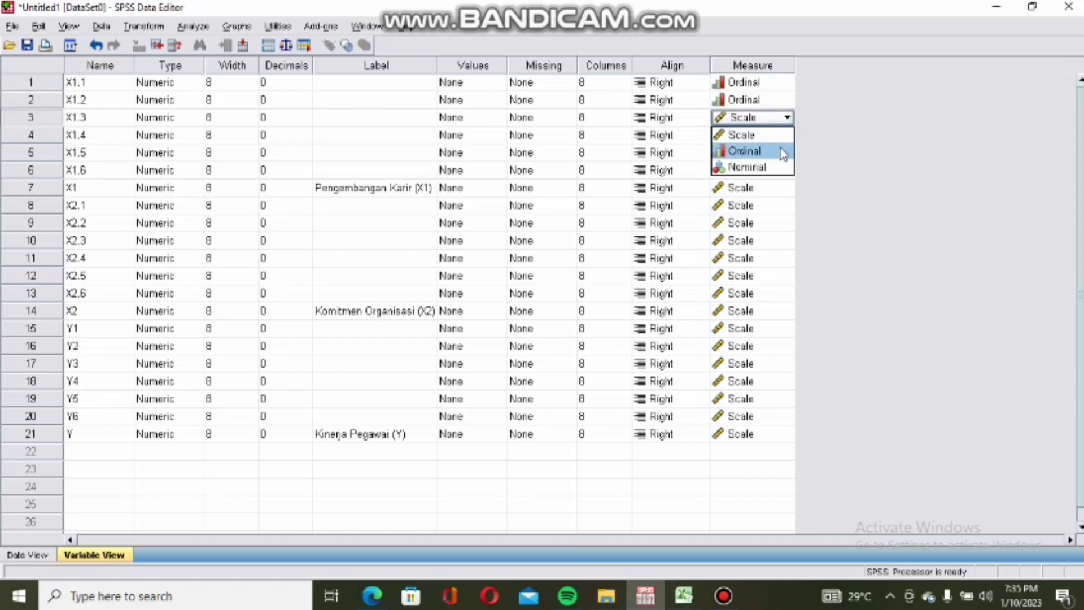
click(782, 148)
Set the measurement level of variables X1.4, X1.5, X1.6 and X1 to Ordinal
click(785, 135)
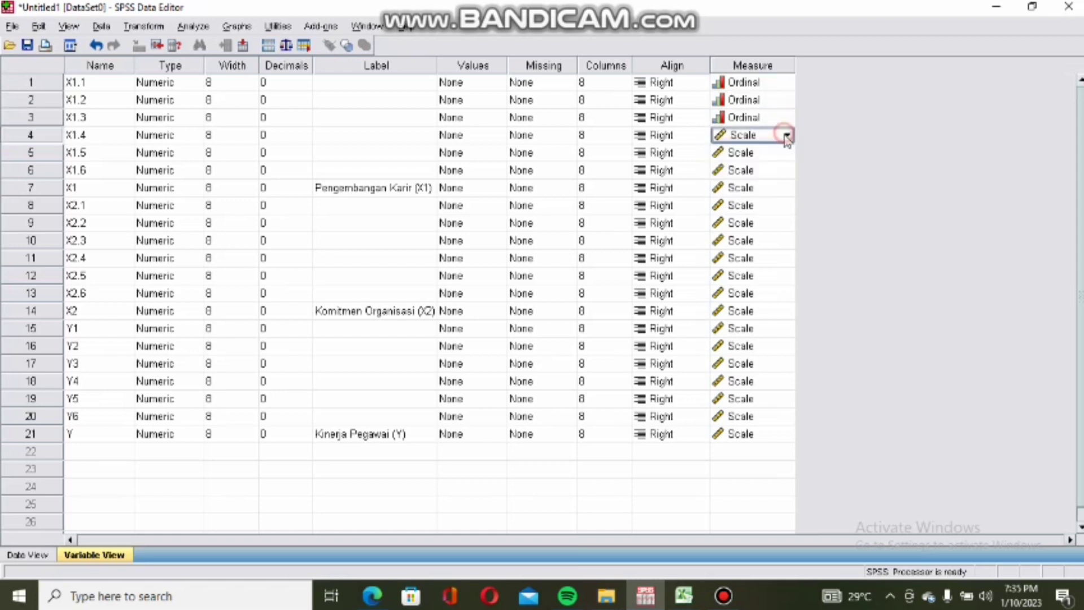
click(787, 135)
click(784, 170)
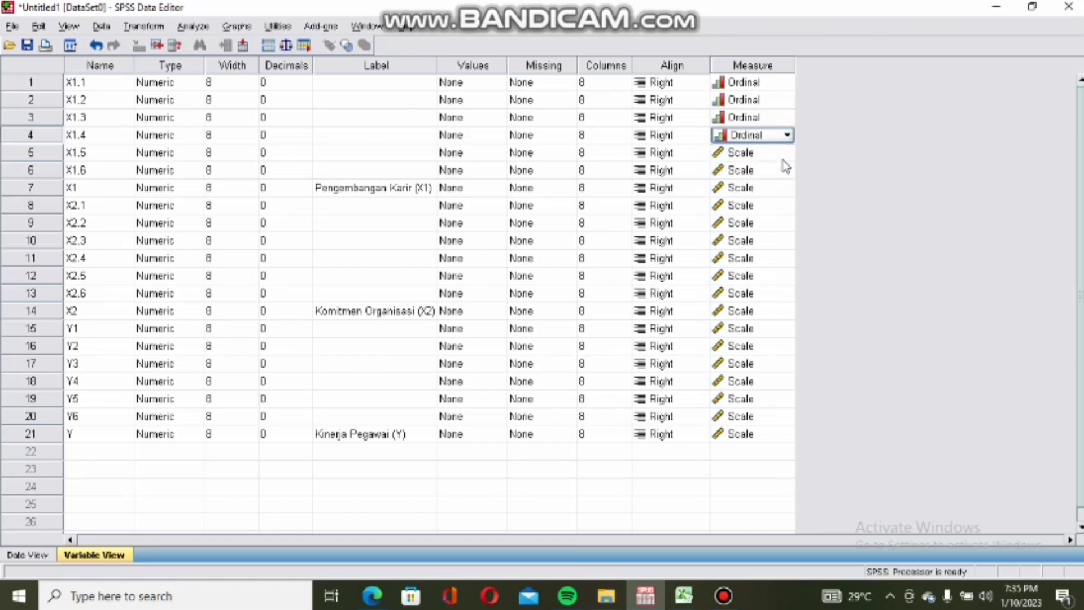
click(785, 153)
click(787, 153)
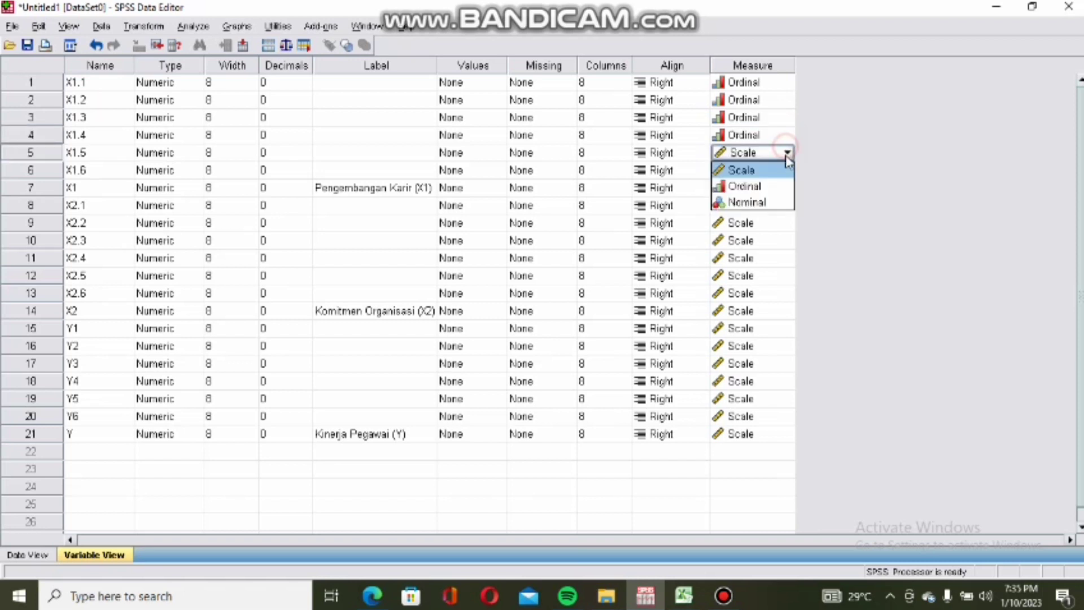
click(784, 183)
click(787, 172)
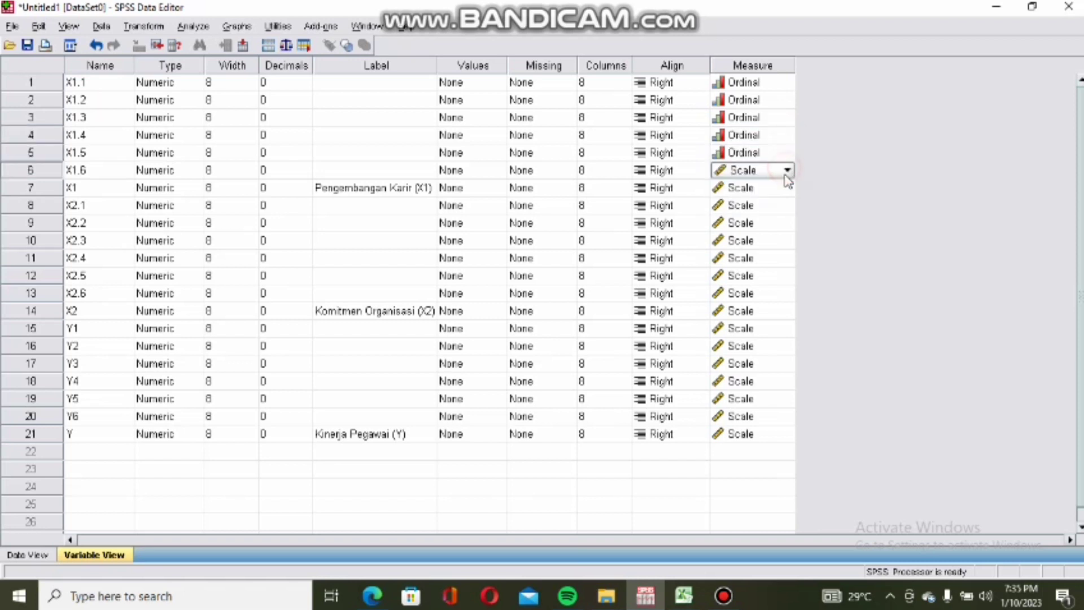
click(788, 170)
click(786, 204)
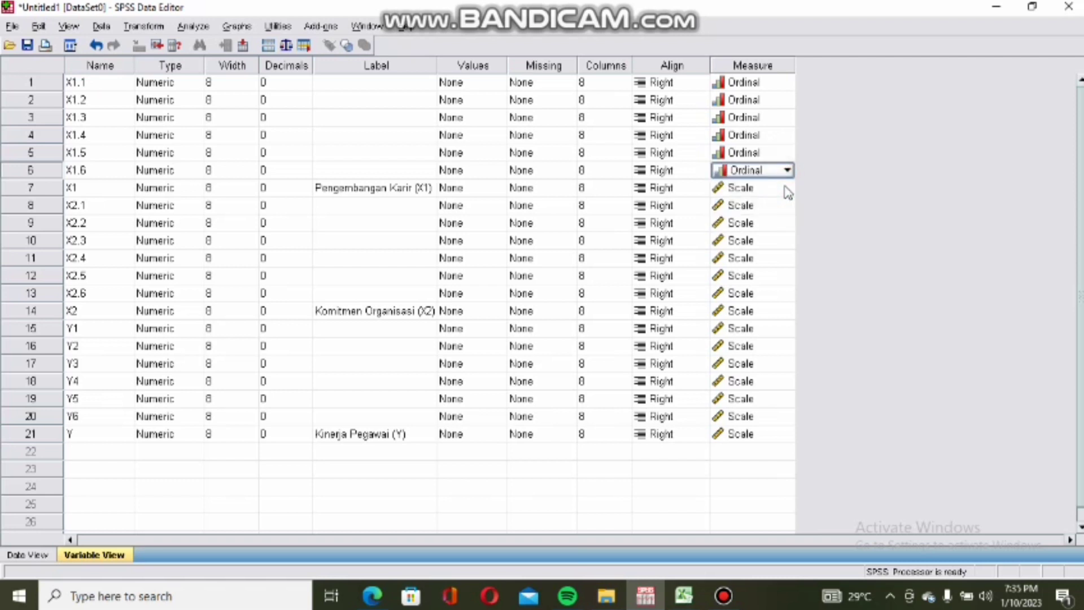
click(787, 188)
click(787, 187)
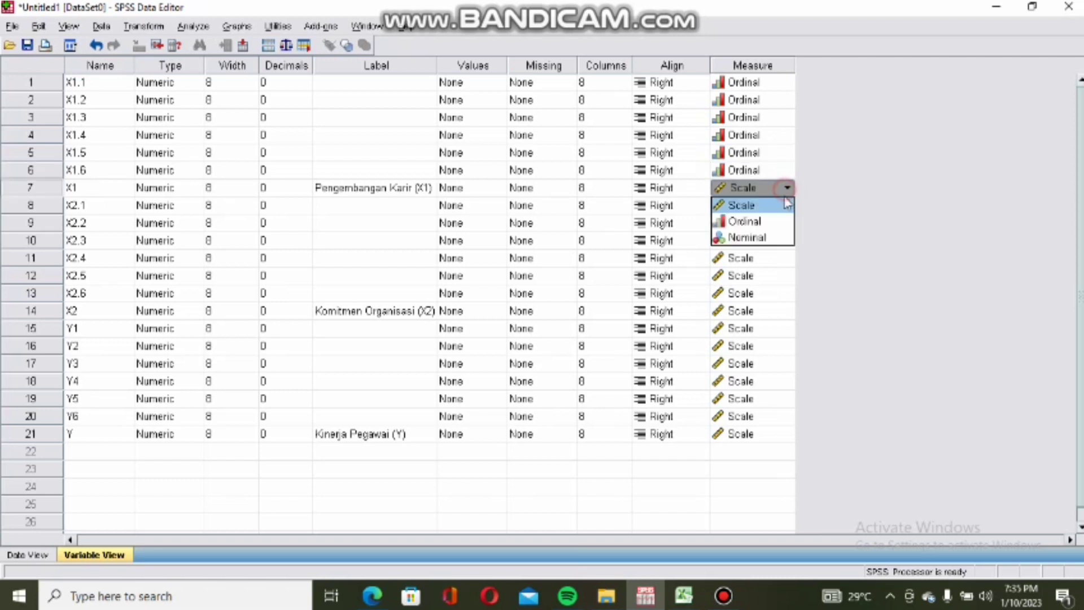
click(787, 220)
Set the measurement level of variables X2.1, X2.2 and X2.3 to Ordinal
click(786, 207)
click(785, 207)
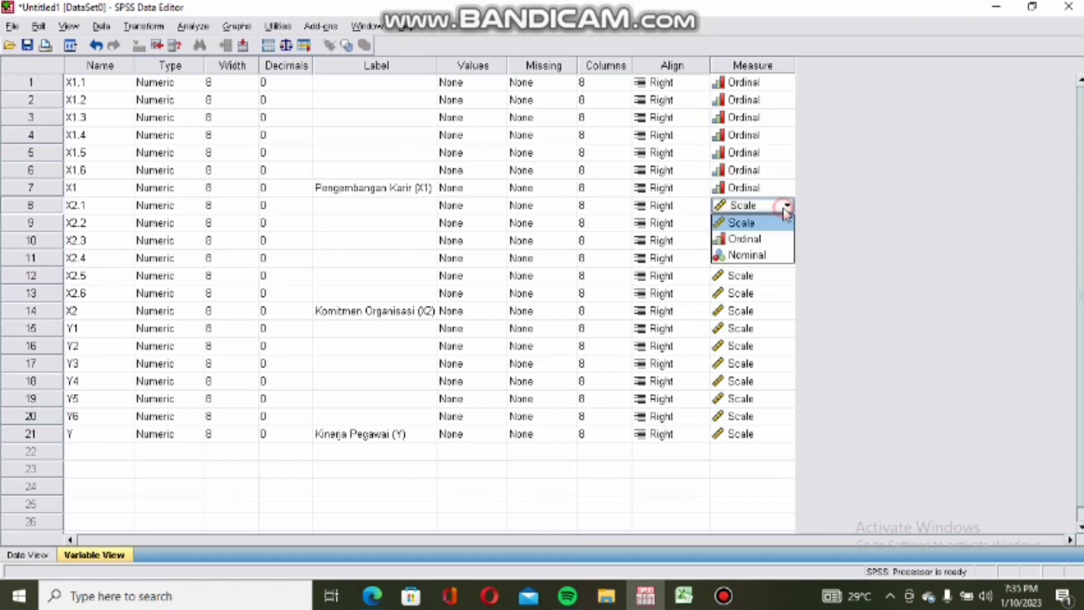
click(784, 241)
click(784, 223)
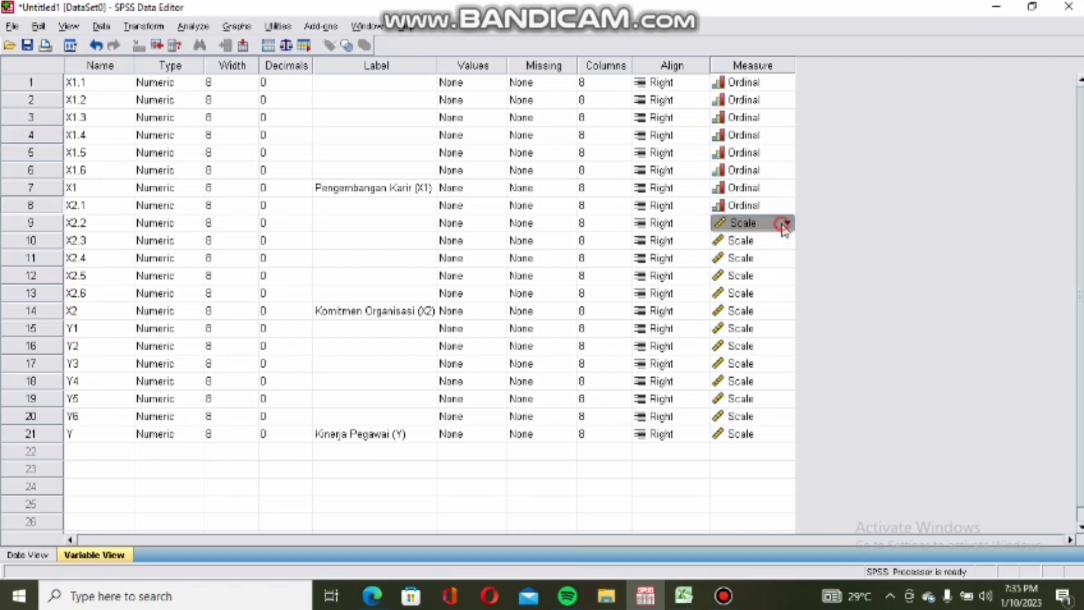
click(786, 223)
click(784, 256)
click(785, 241)
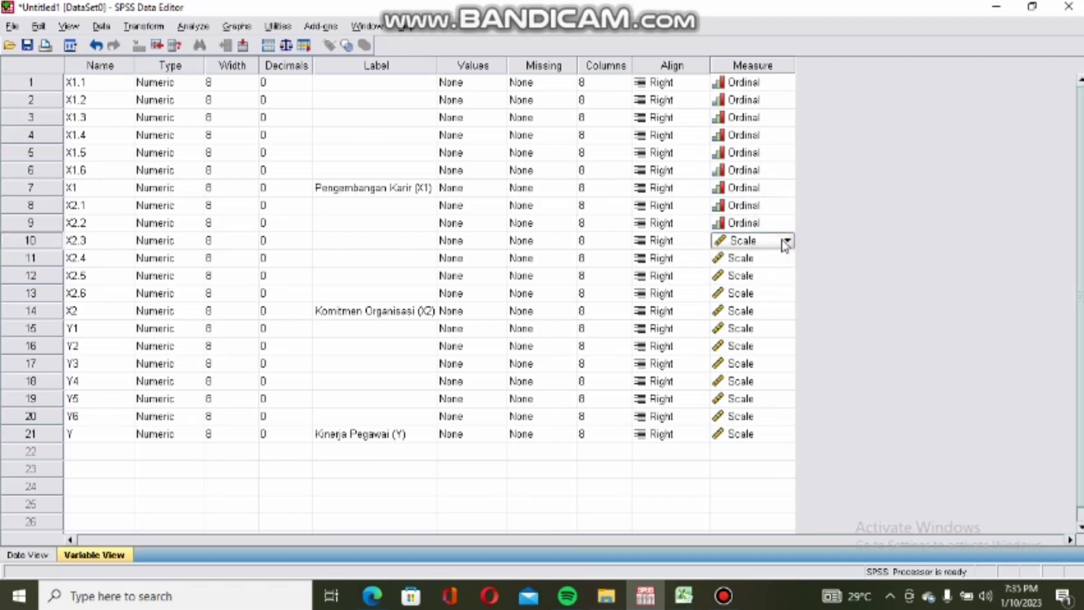
click(787, 241)
click(784, 275)
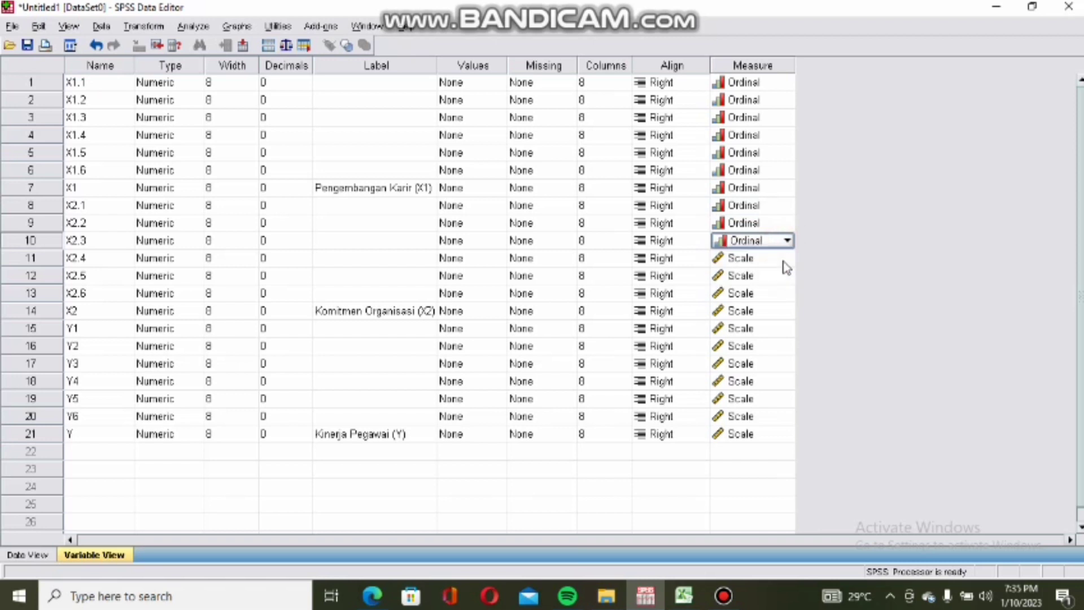
Set the measurement level of variables X2.4, X2.5, X2.6 and X2 to Ordinal
click(784, 260)
click(787, 259)
click(785, 262)
click(787, 261)
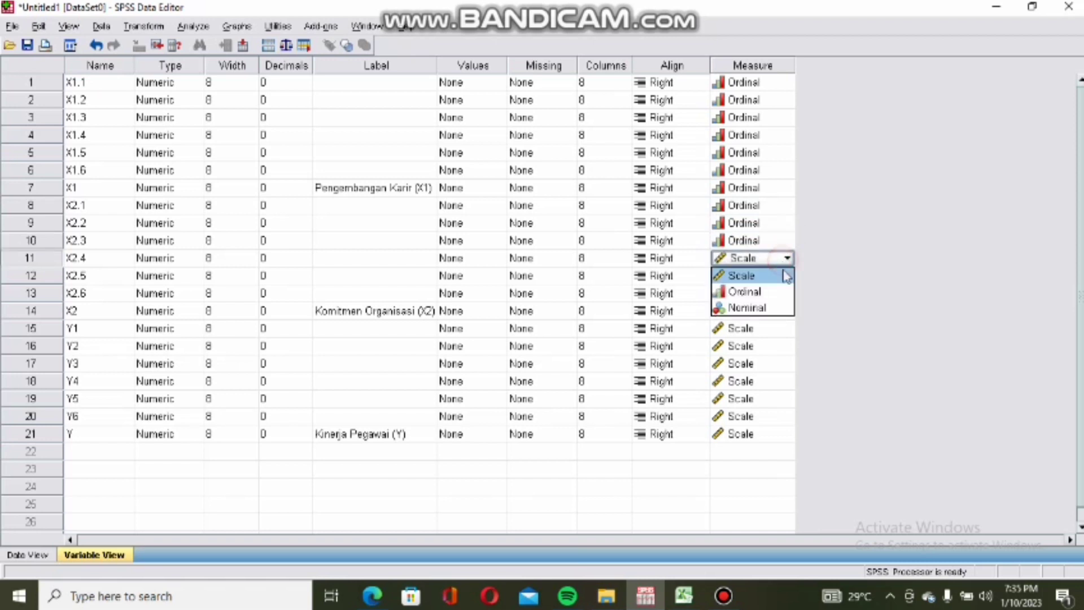
click(785, 293)
click(786, 280)
click(787, 277)
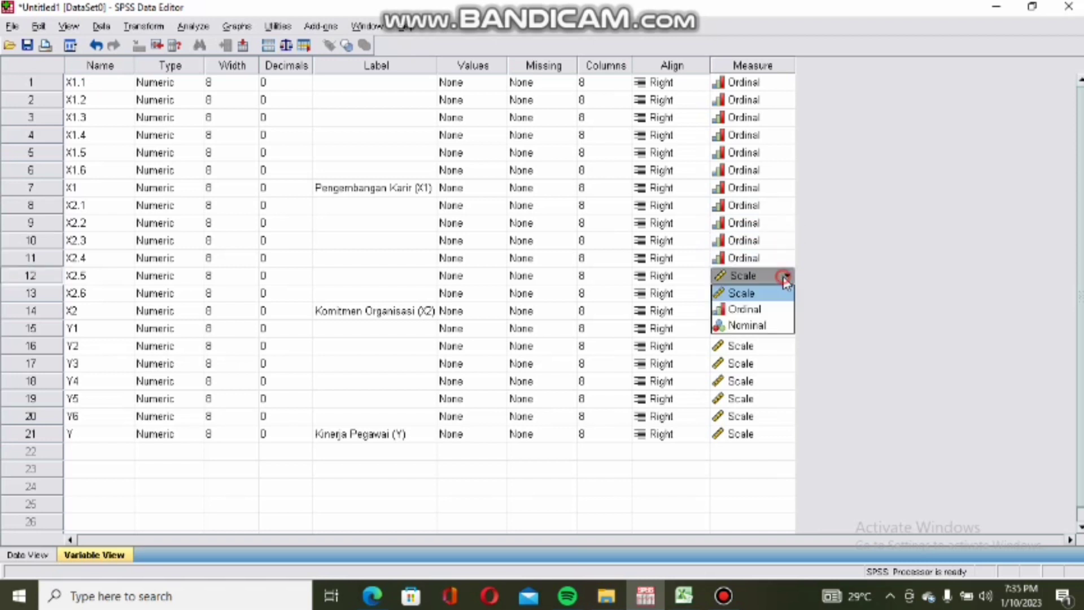
click(786, 309)
click(786, 295)
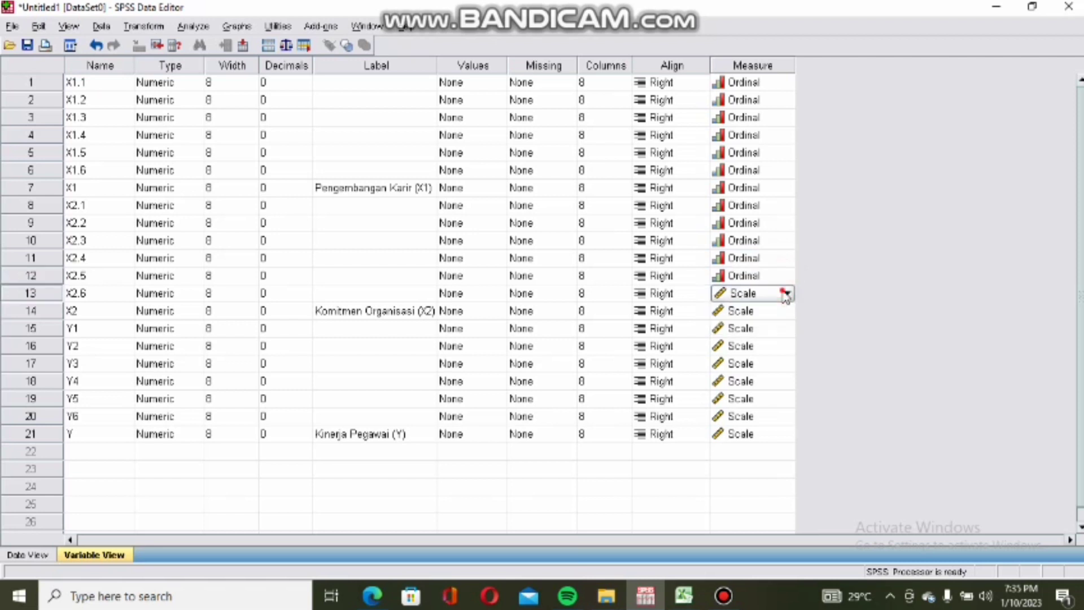
click(787, 293)
click(783, 324)
click(783, 312)
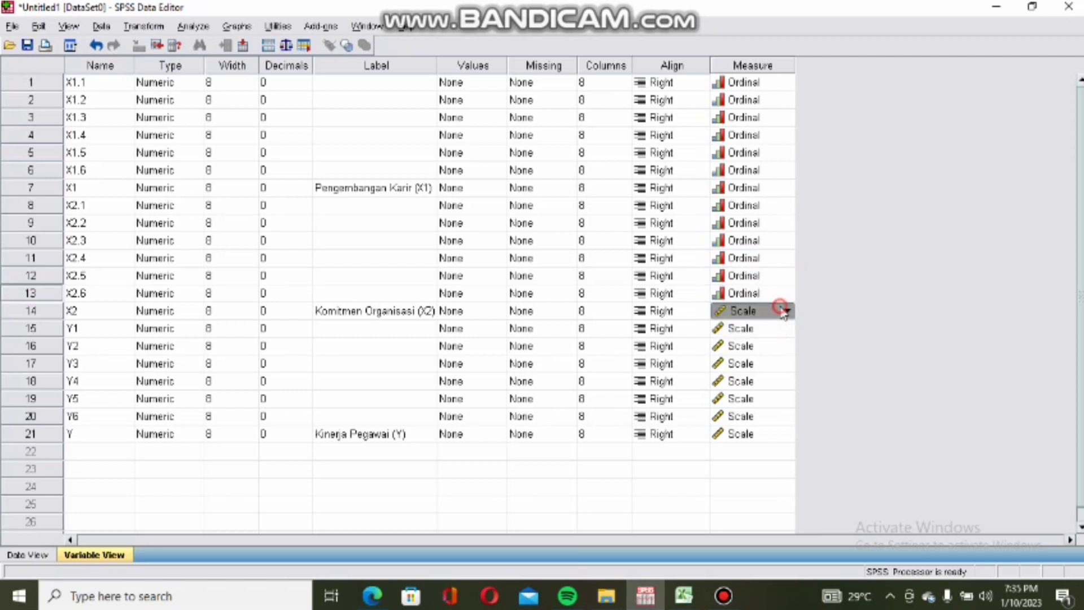
click(787, 311)
click(782, 344)
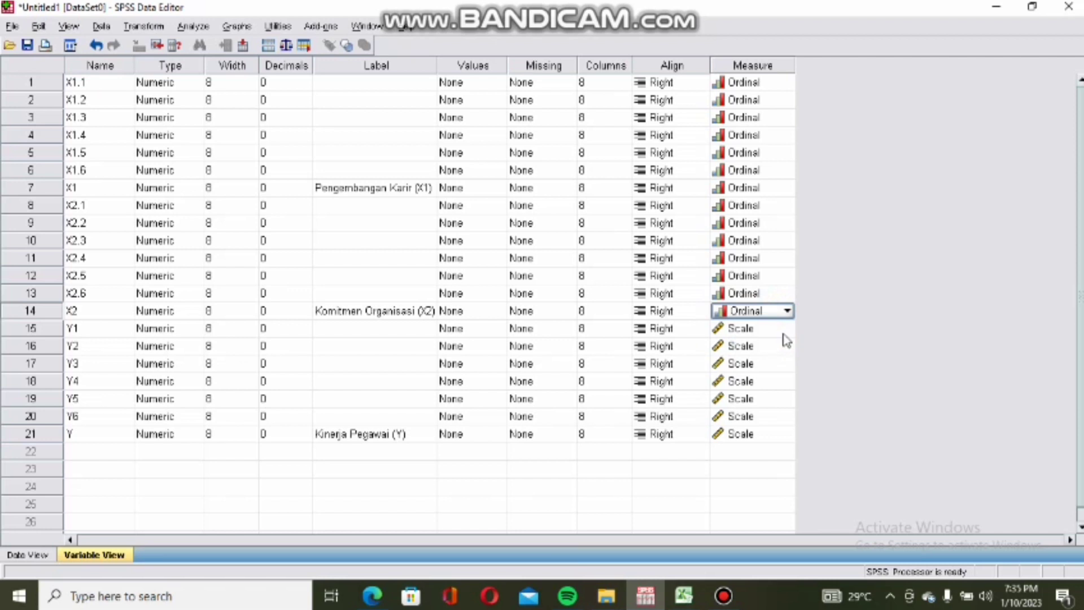
Set the measurement level of variables Y1, Y2 and Y3 to Ordinal
click(782, 329)
click(787, 328)
click(782, 362)
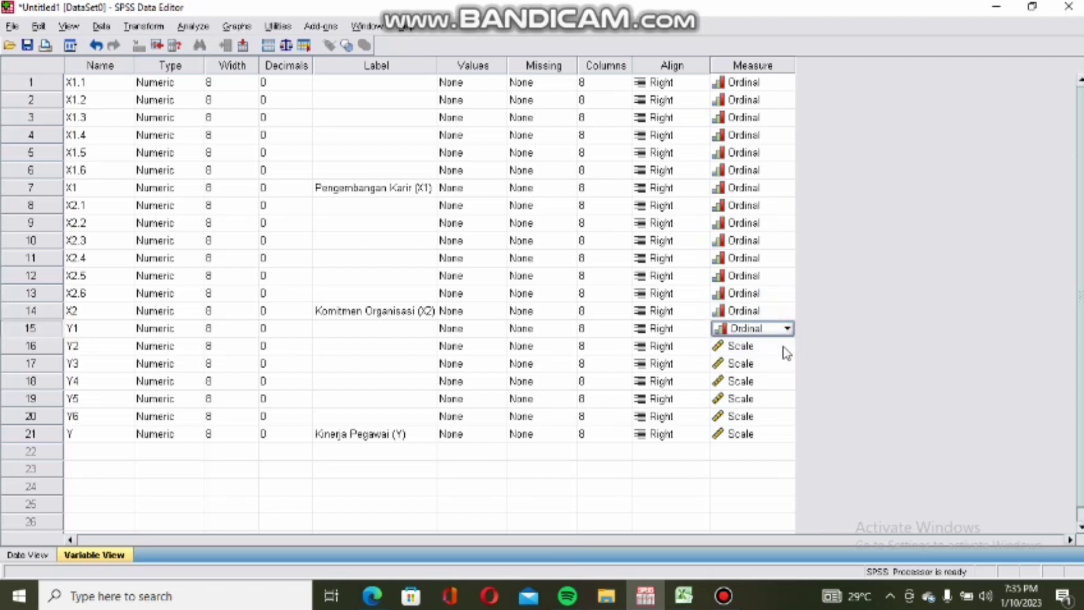
click(783, 346)
click(787, 346)
click(782, 379)
click(783, 383)
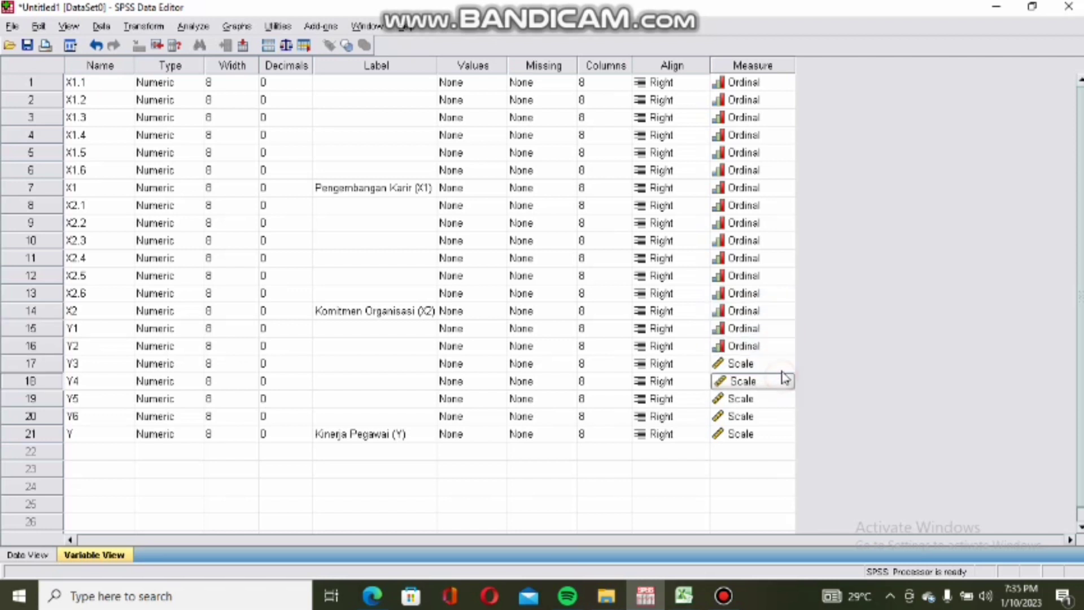
click(783, 364)
click(787, 363)
click(783, 396)
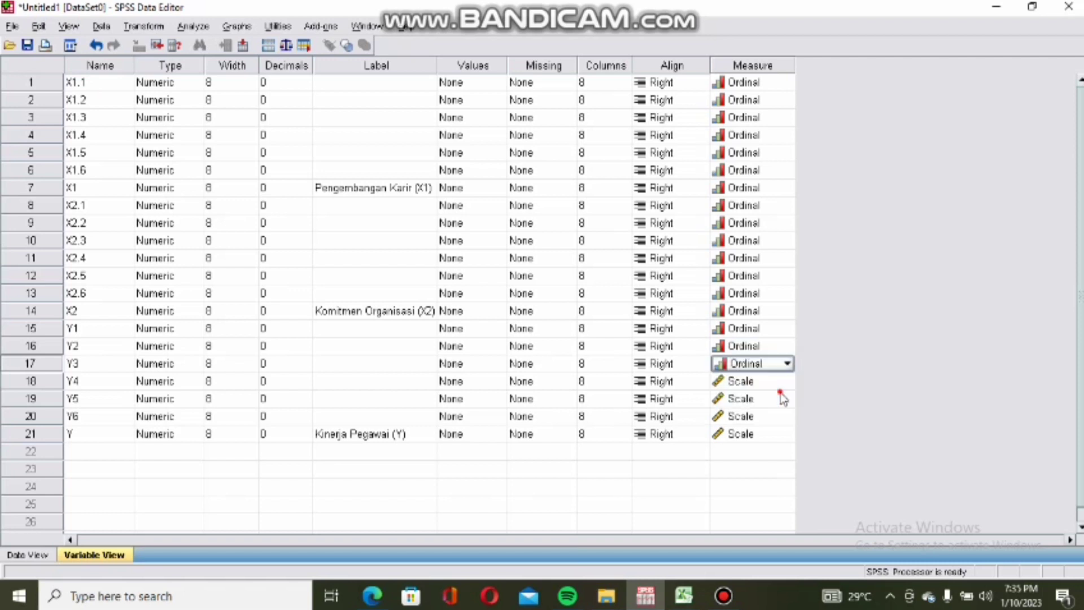
Set the measurement level of variables Y4 and Y5 to Ordinal
click(783, 398)
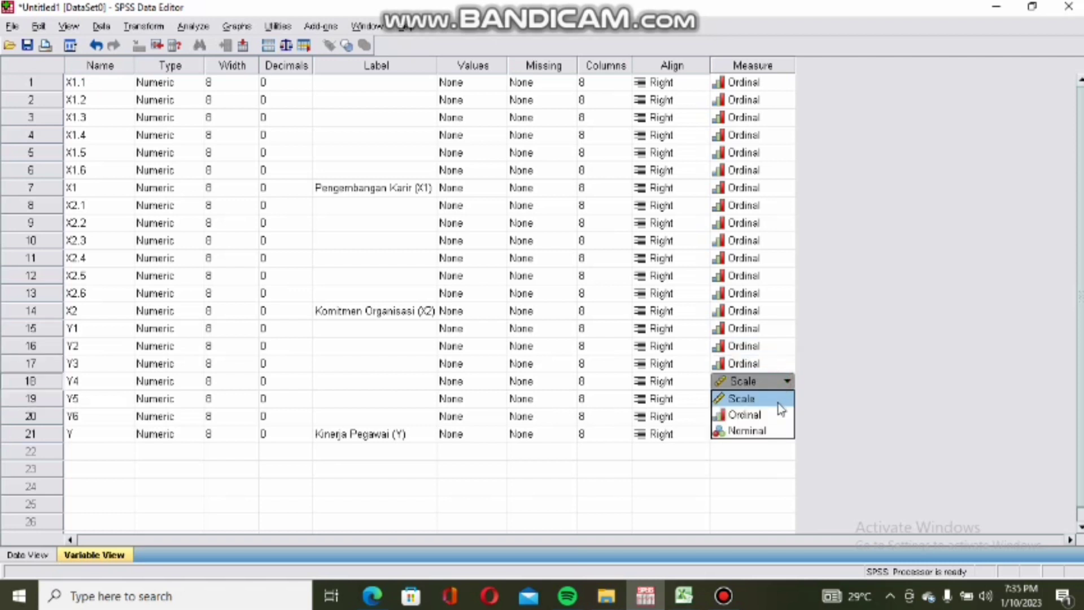
click(779, 415)
click(781, 399)
click(782, 399)
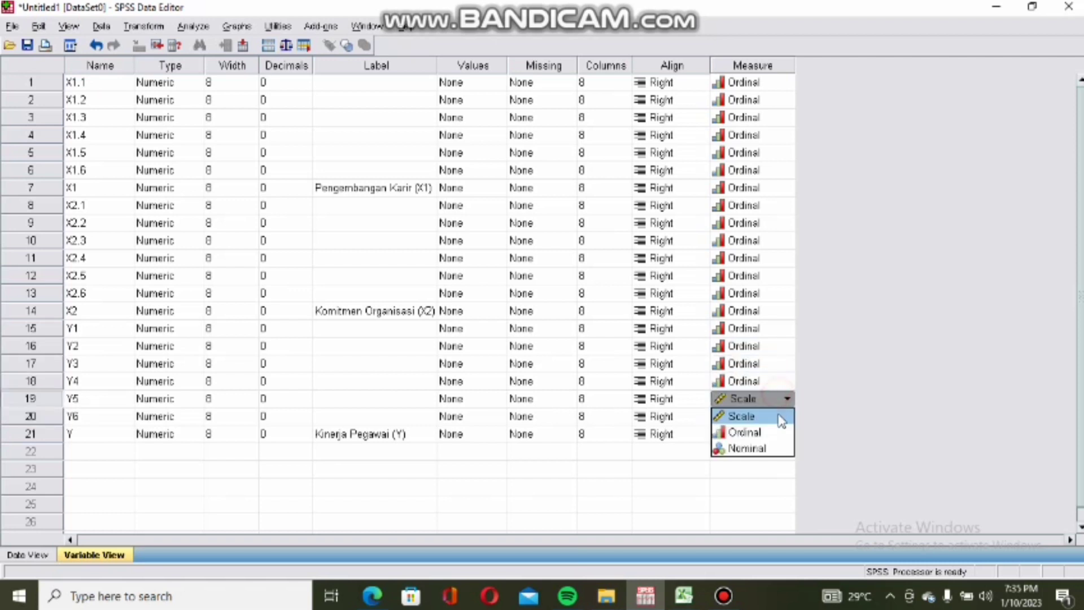
click(779, 432)
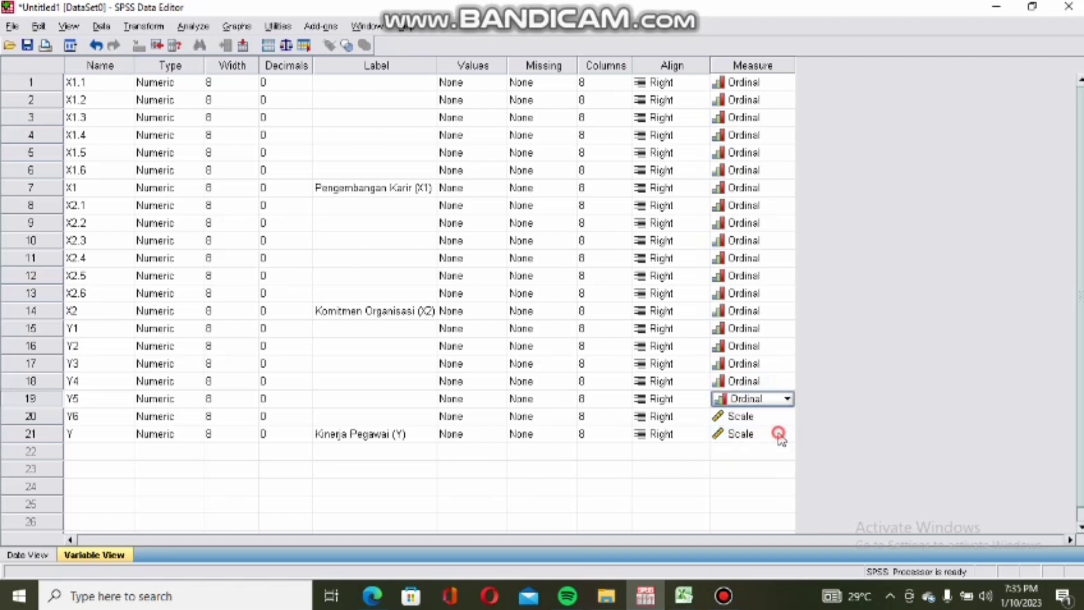
Set the measurement level of variables Y6 and Y to Ordinal
click(784, 417)
click(785, 417)
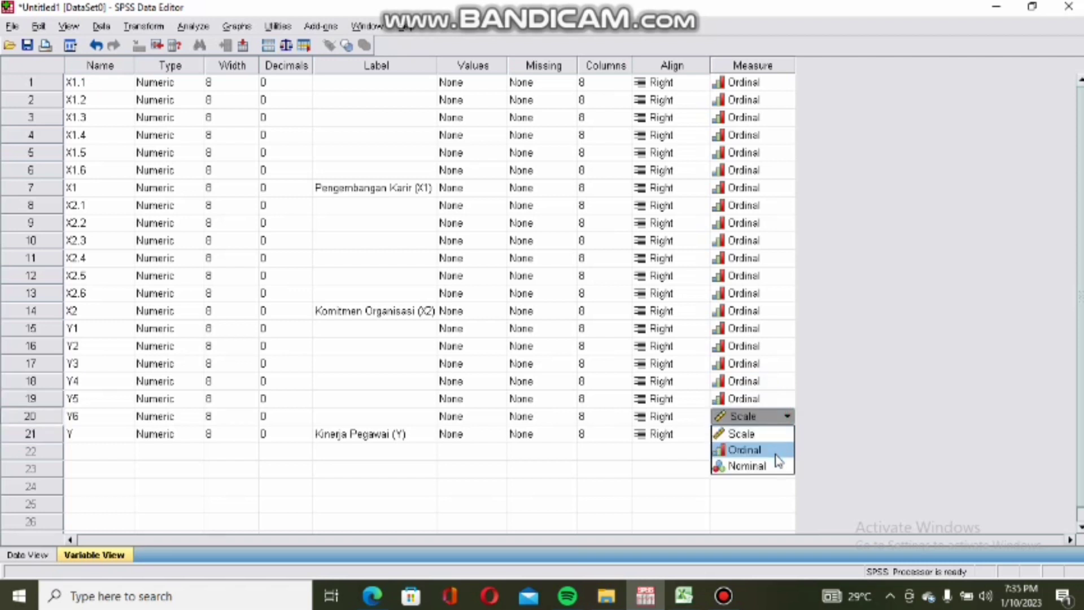
click(778, 449)
click(780, 435)
click(786, 434)
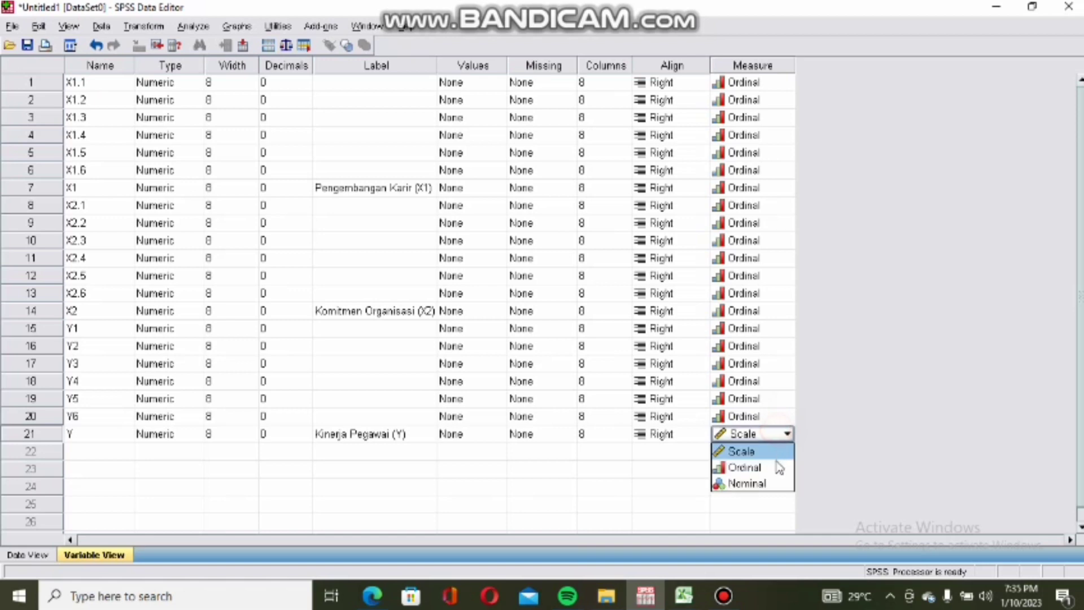
click(777, 467)
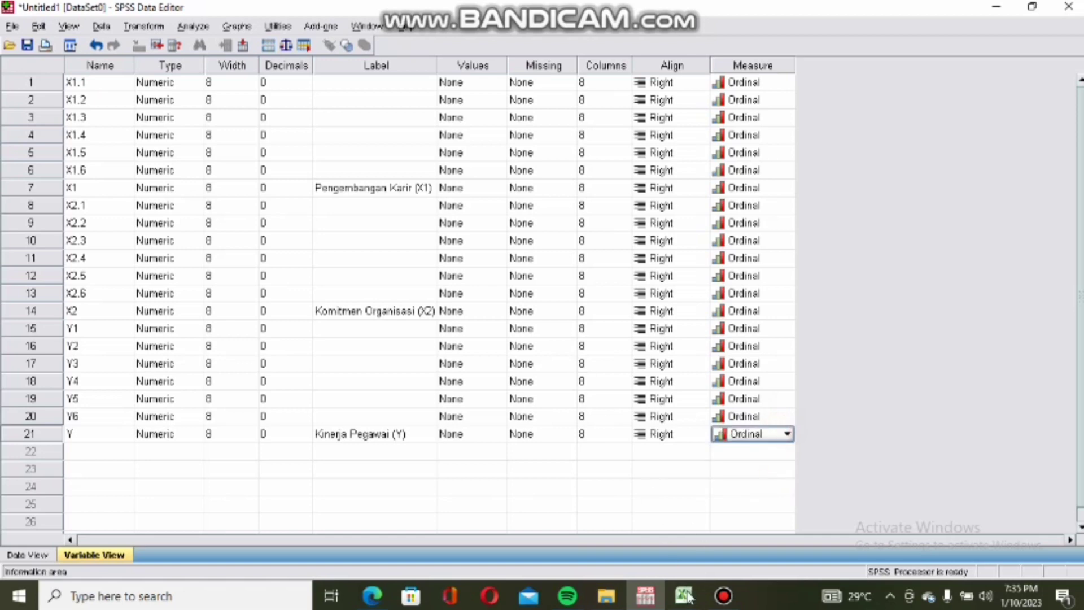
click(723, 596)
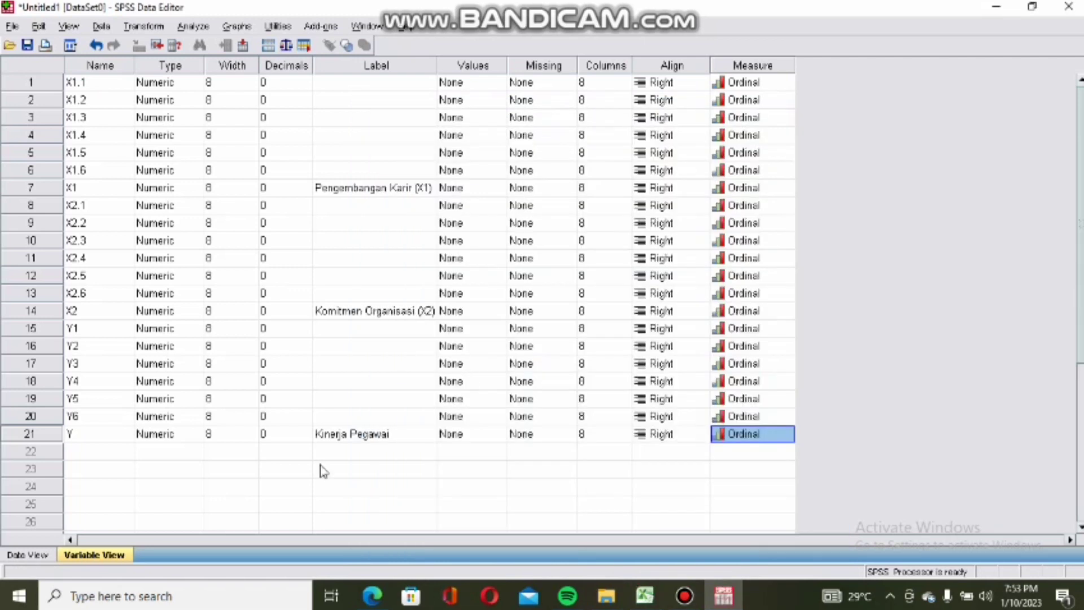
Copy the respondents' X1.1 to Y scores (B4:V73) from Excel sheet B1-70 into the SPSS data grid, starting at the first X1.1 cell
click(29, 555)
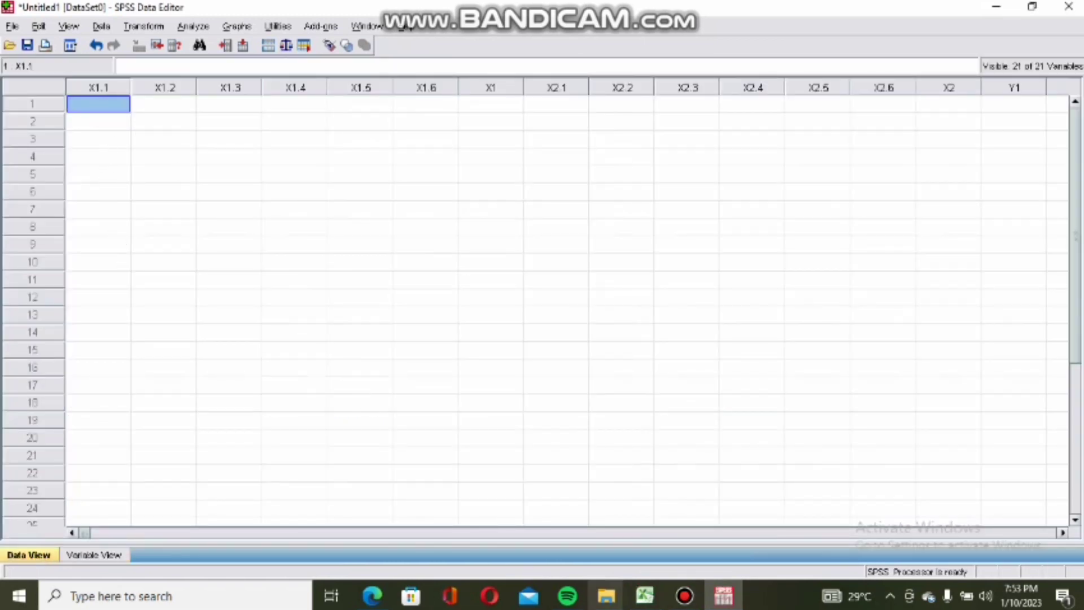
click(644, 598)
click(607, 513)
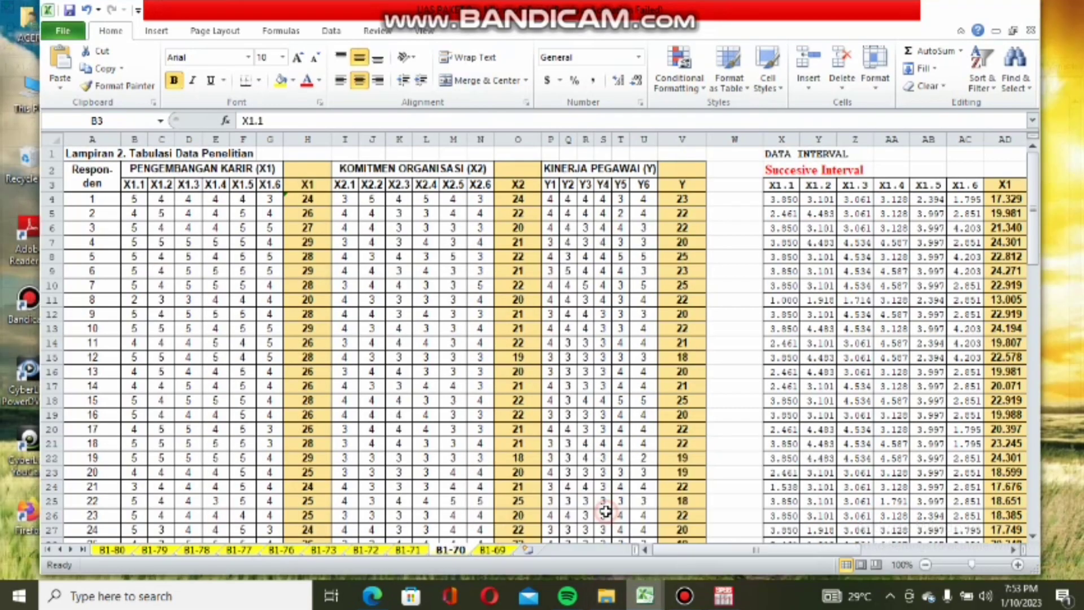
click(147, 199)
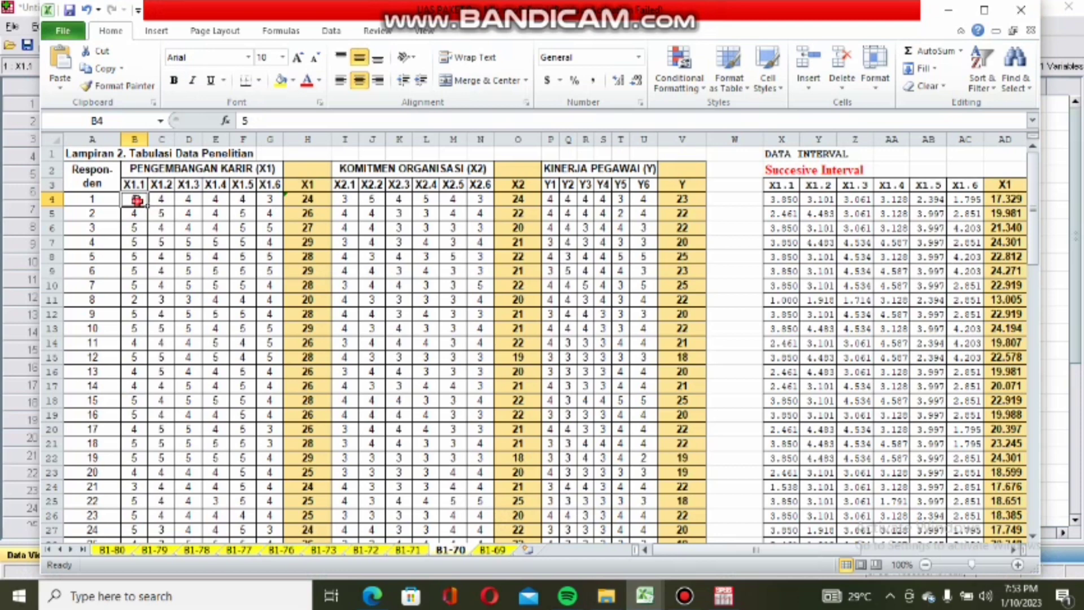
drag(136, 200, 674, 511)
key(ctrl+c)
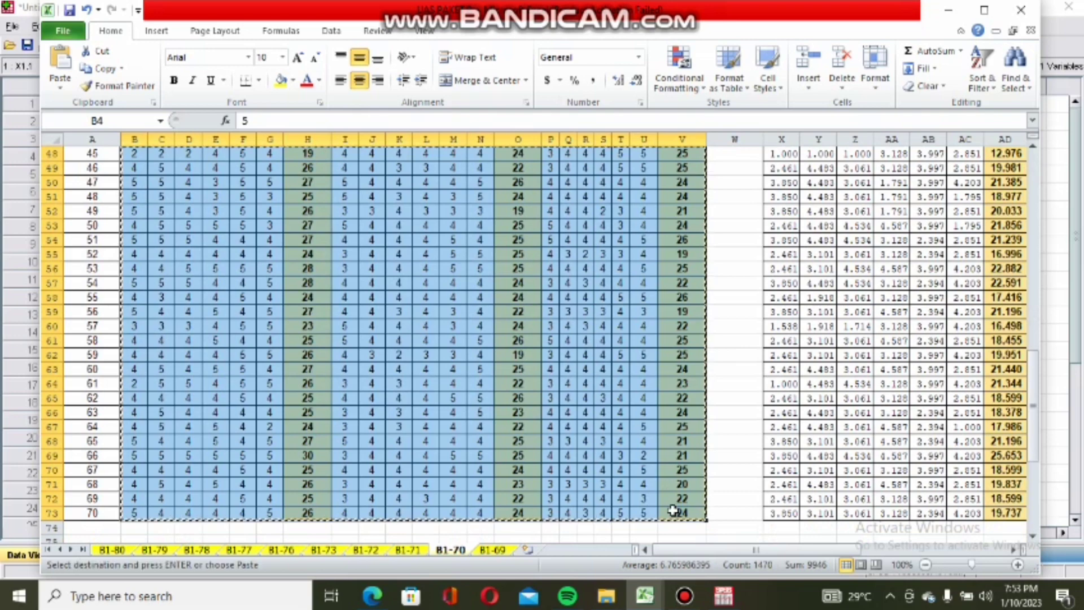
click(725, 600)
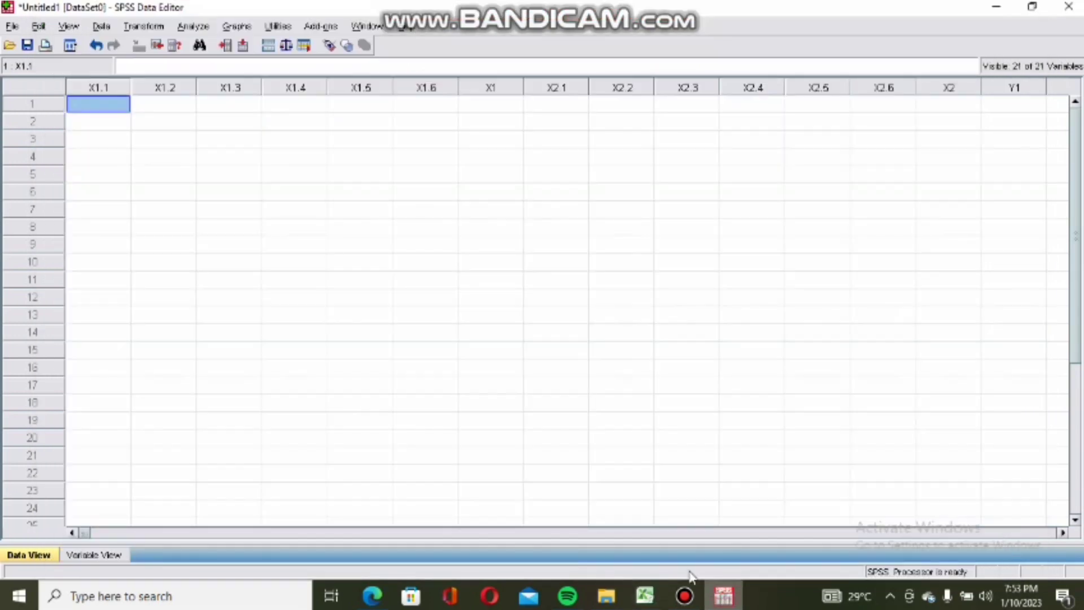
double_click(97, 108)
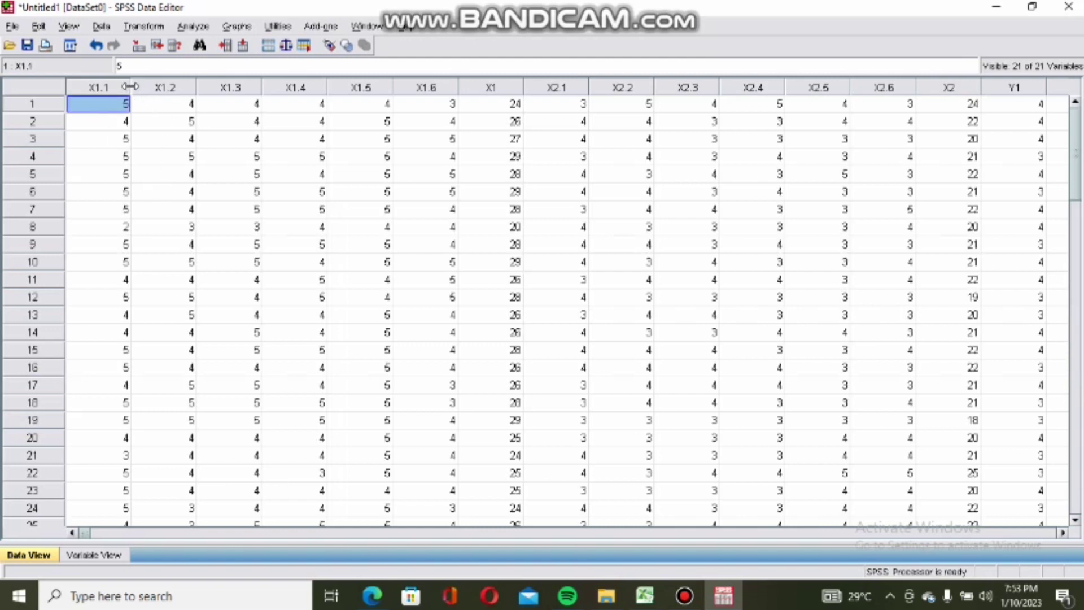
Narrow the display columns of variables X1.1 and X1.2 to a Columns value of 3 and check them in the data grid
mouse_move(129, 86)
mouse_down()
mouse_move(109, 86)
mouse_move(145, 86)
mouse_up()
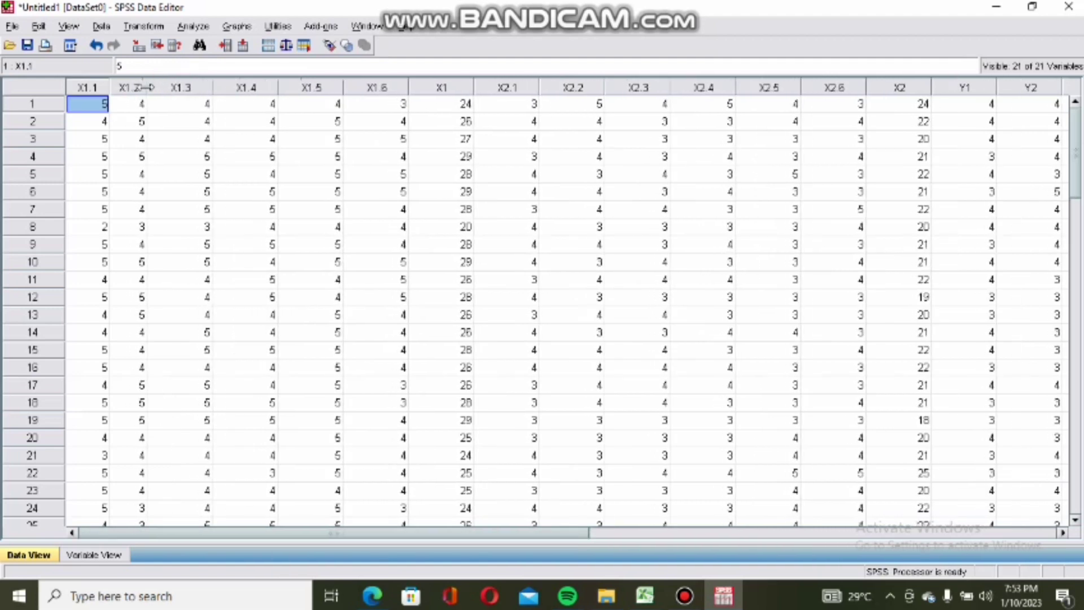
click(94, 555)
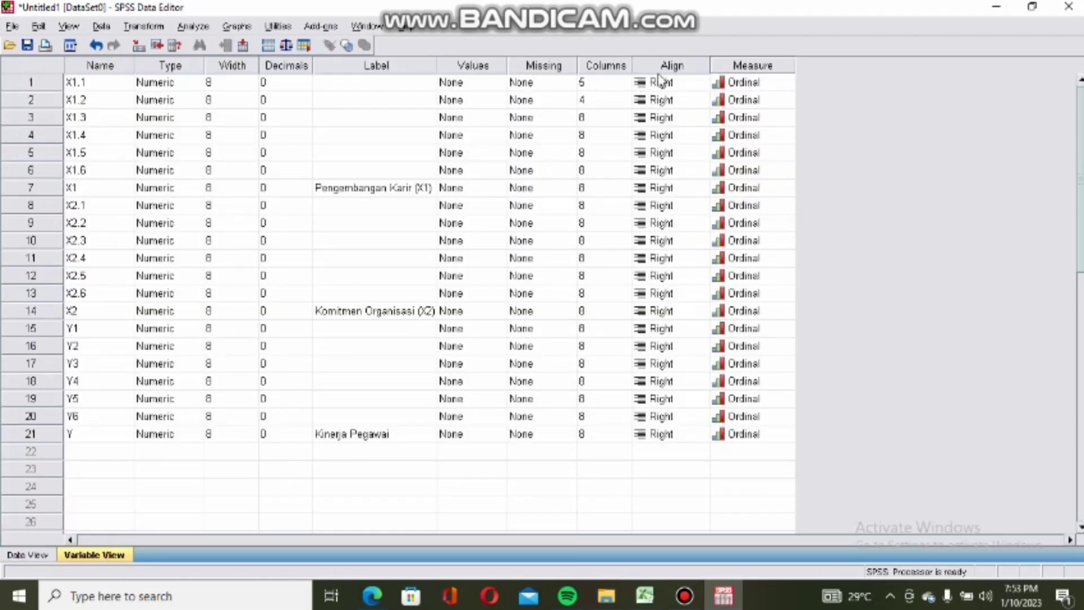
click(604, 80)
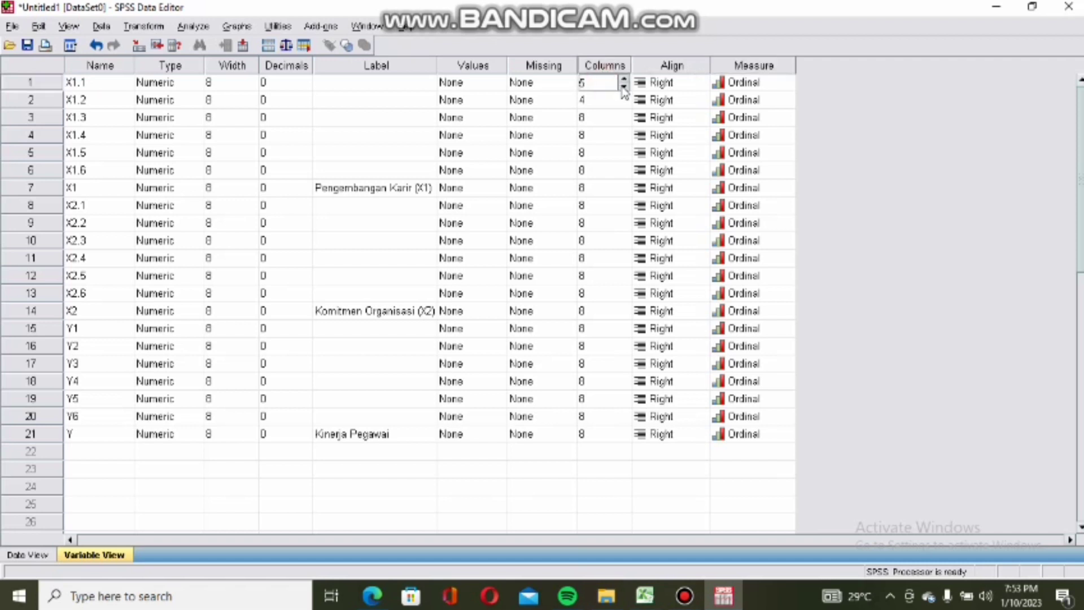
click(624, 87)
click(624, 87)
click(624, 102)
click(624, 104)
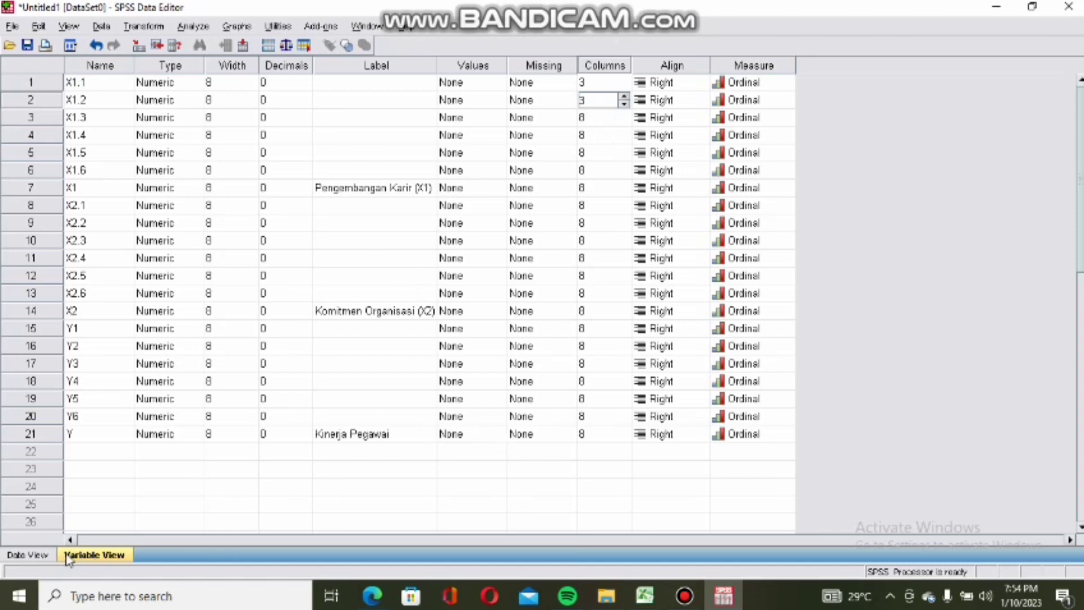
click(51, 562)
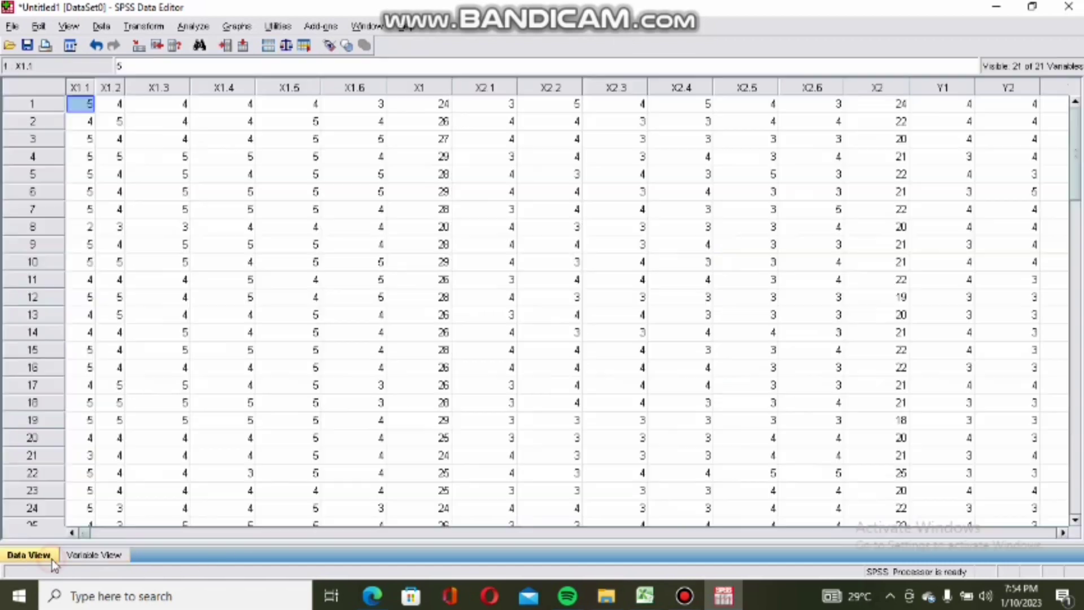
click(91, 559)
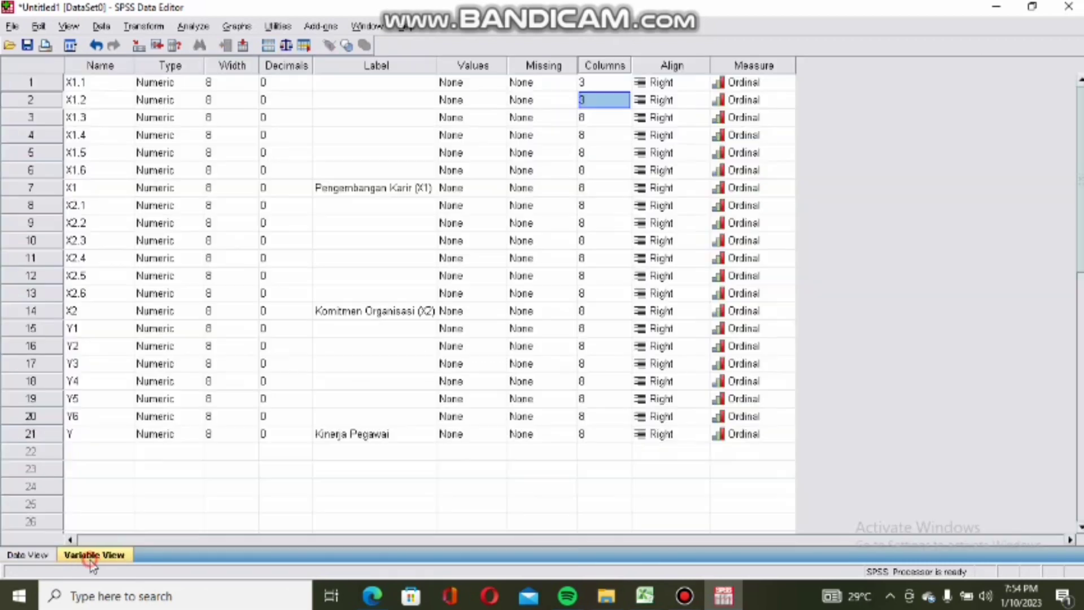
In the Excel workbook holding the column of zeros, fill C1:C21 with the value 3
click(615, 85)
mouse_move(645, 596)
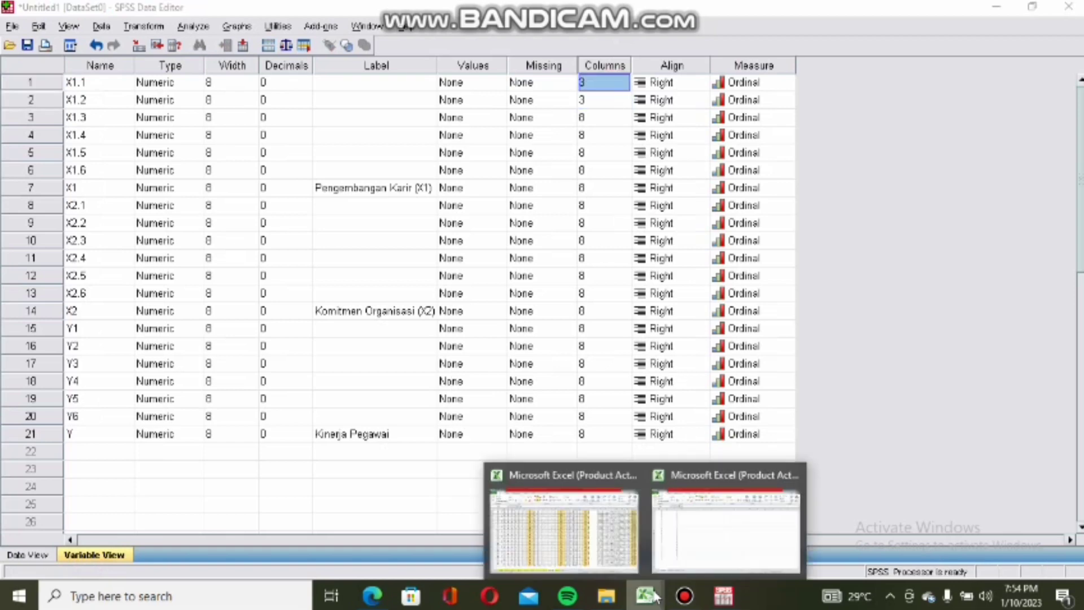
click(699, 524)
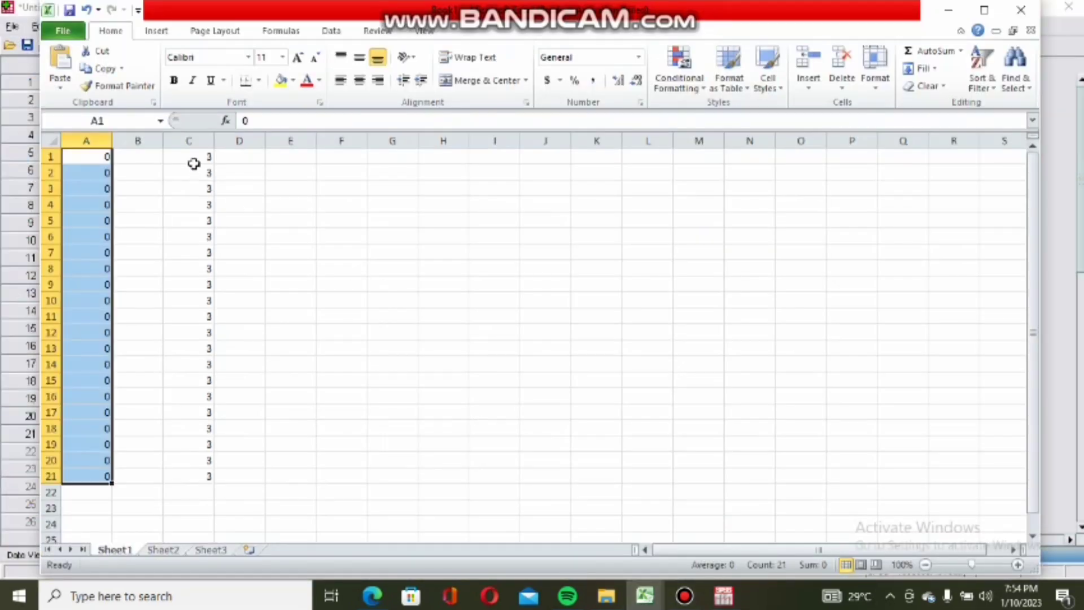
click(685, 596)
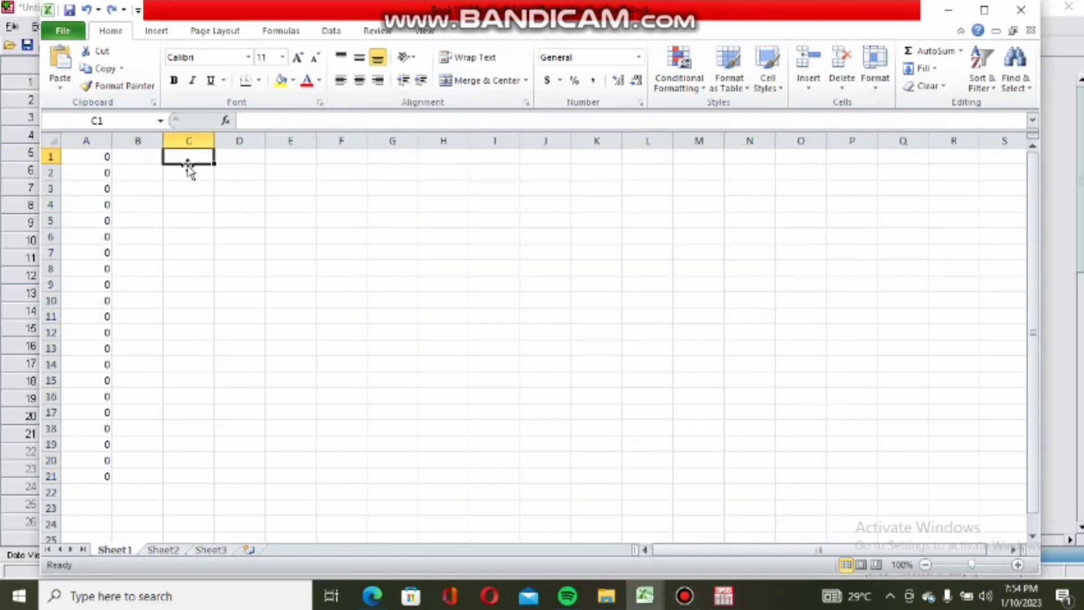
text(3)
key(Return)
text(3)
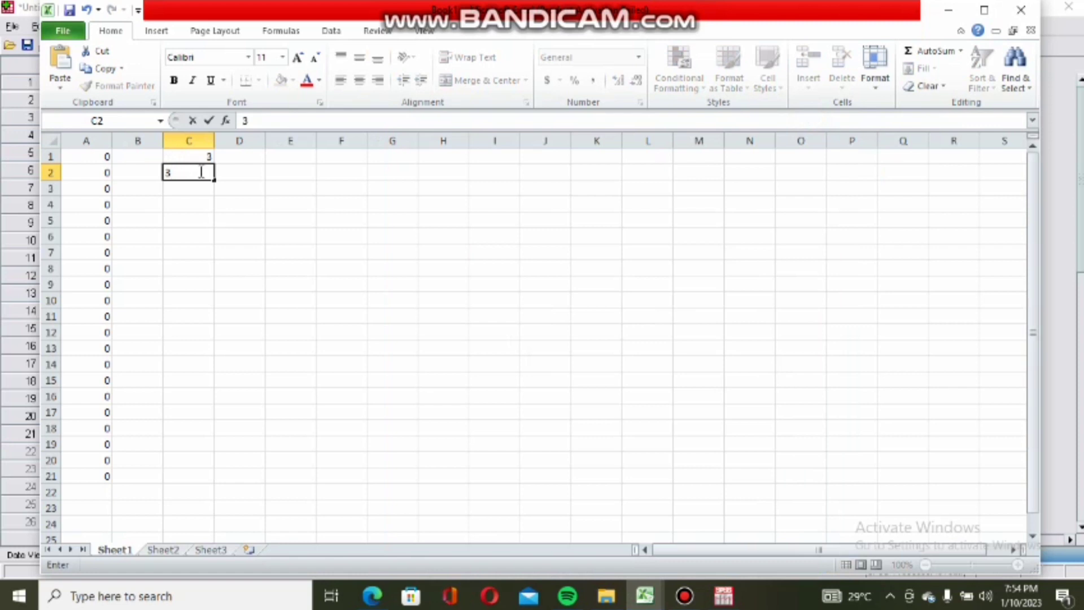
key(Return)
click(212, 176)
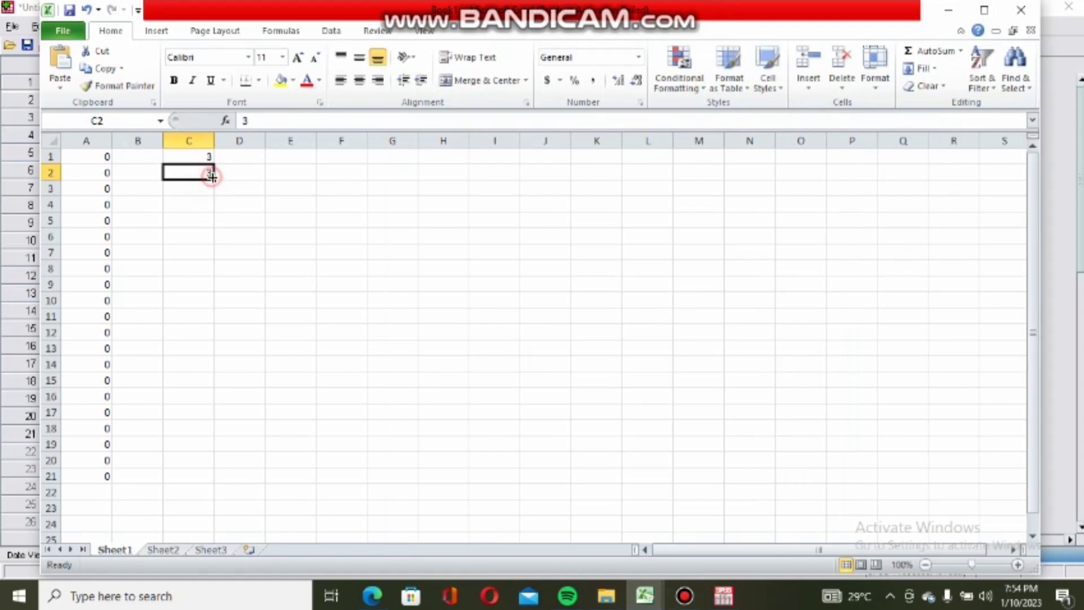
drag(212, 178, 193, 475)
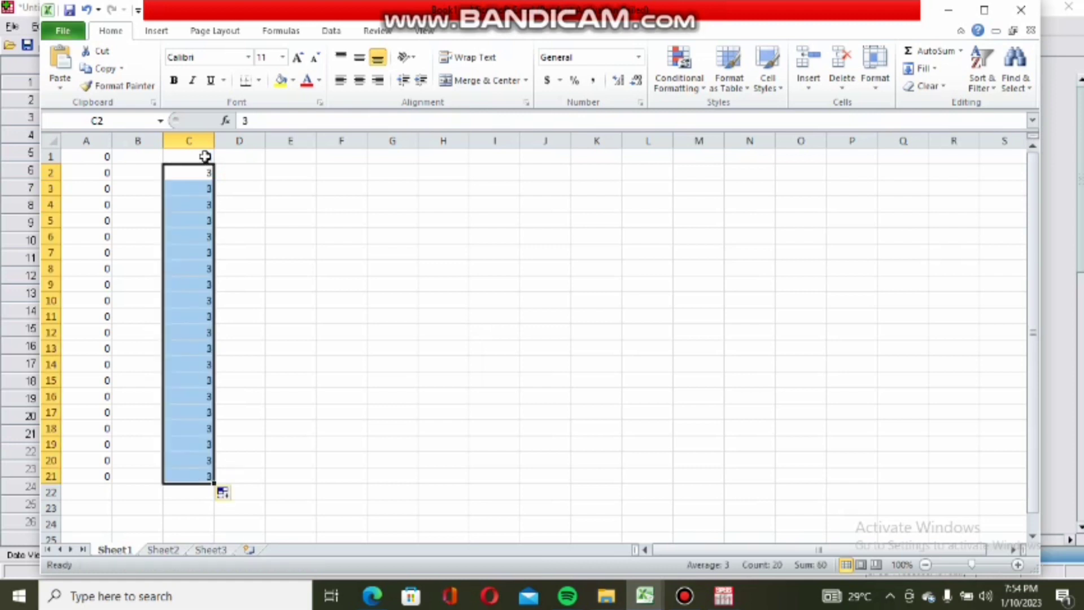
Copy C1:C21 from Excel into the Columns attribute of all SPSS variables from X1.1 to Y, and return to the data grid
drag(204, 157, 198, 485)
key(ctrl+c)
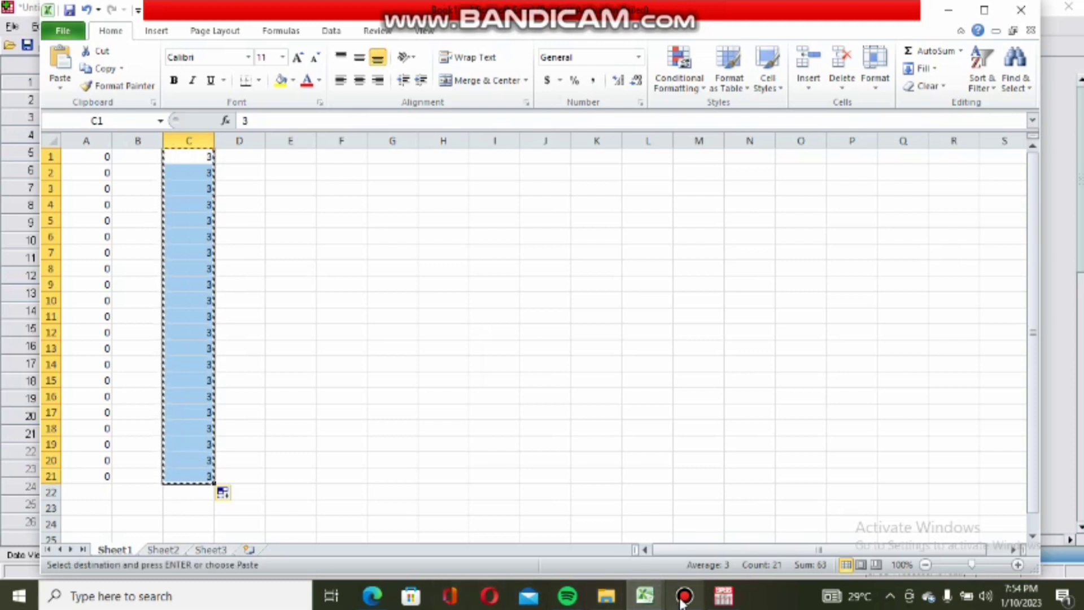
click(724, 595)
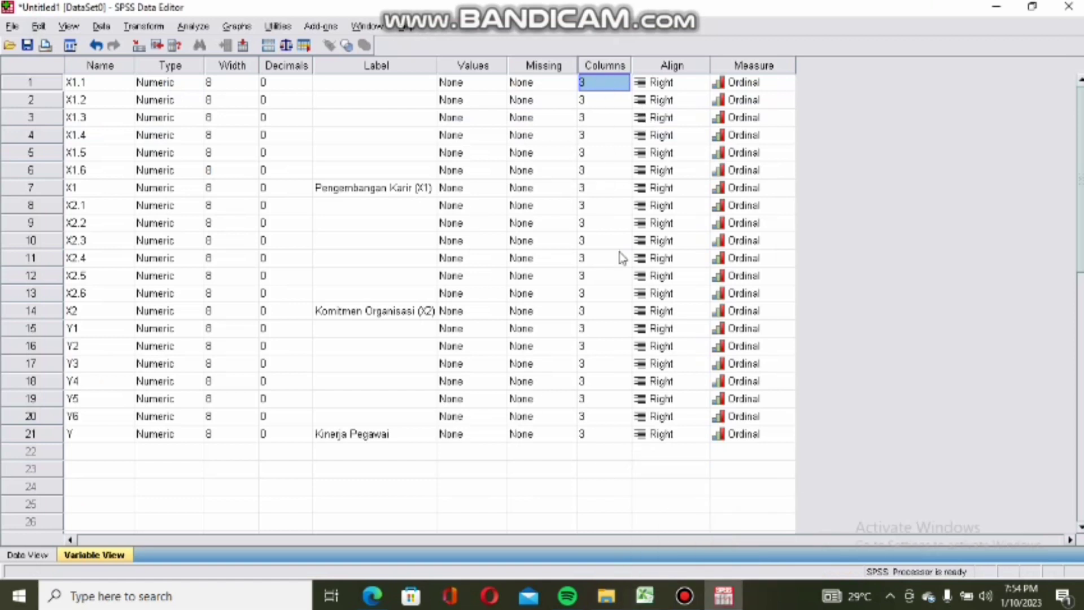
click(18, 555)
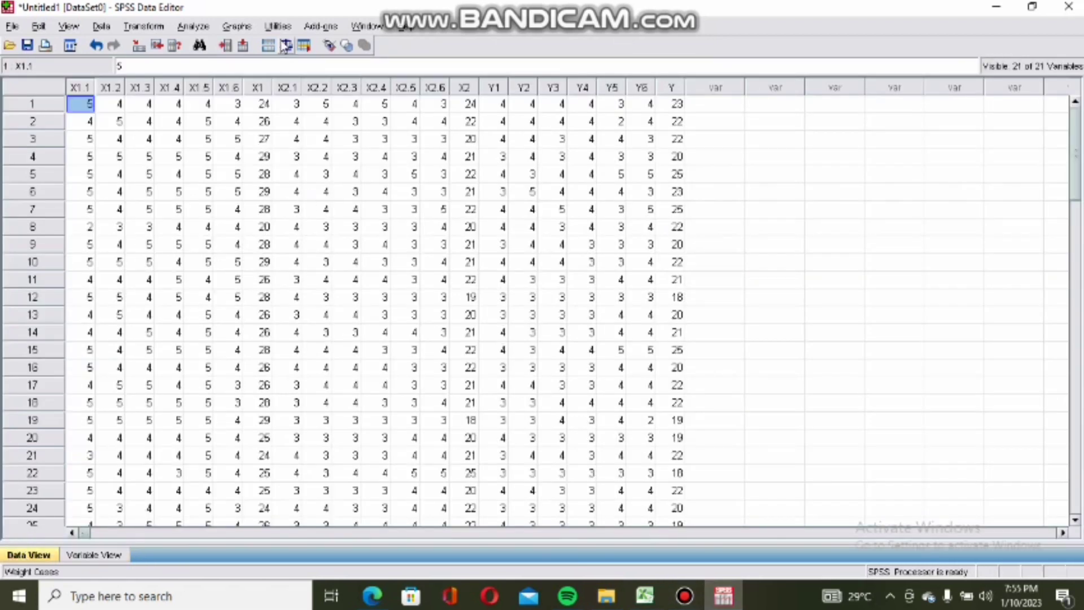
Start a Frequencies analysis and add variables X1.1, X1.2 and X1.3 to it
click(195, 26)
mouse_move(232, 54)
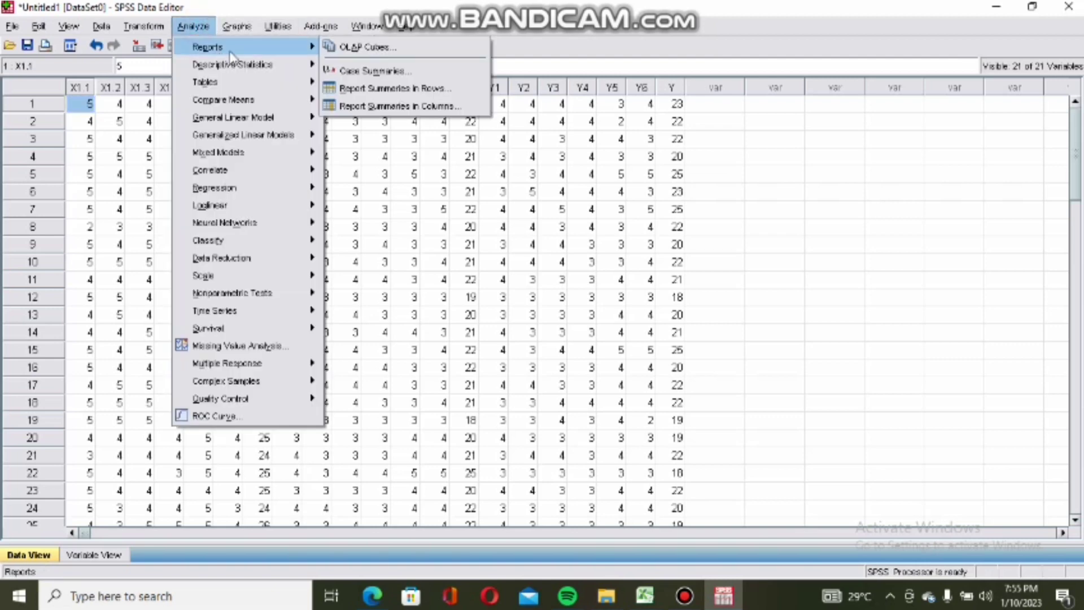
mouse_move(277, 66)
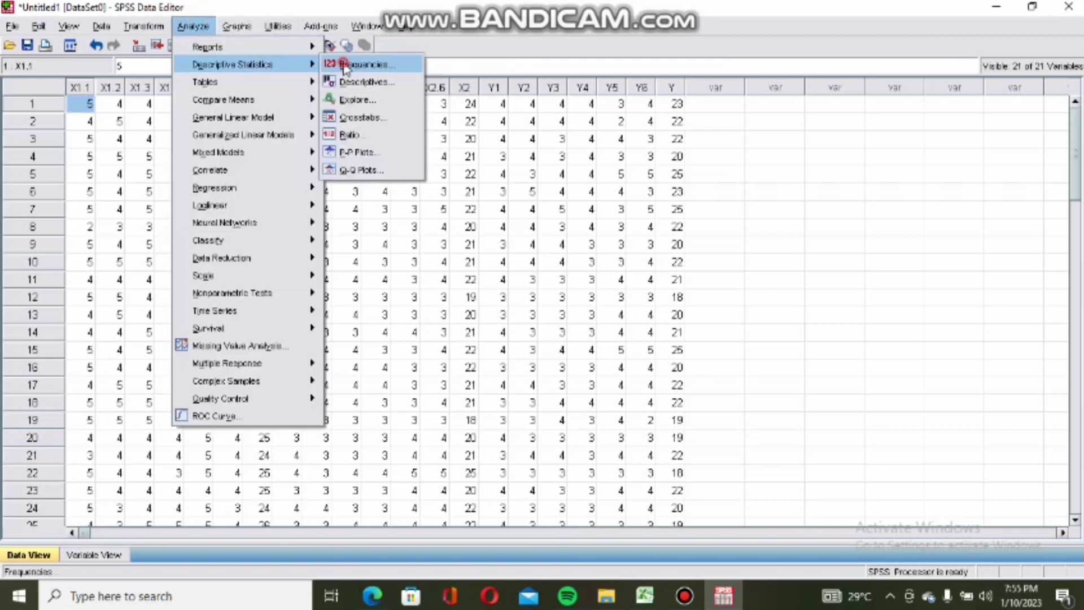
click(342, 63)
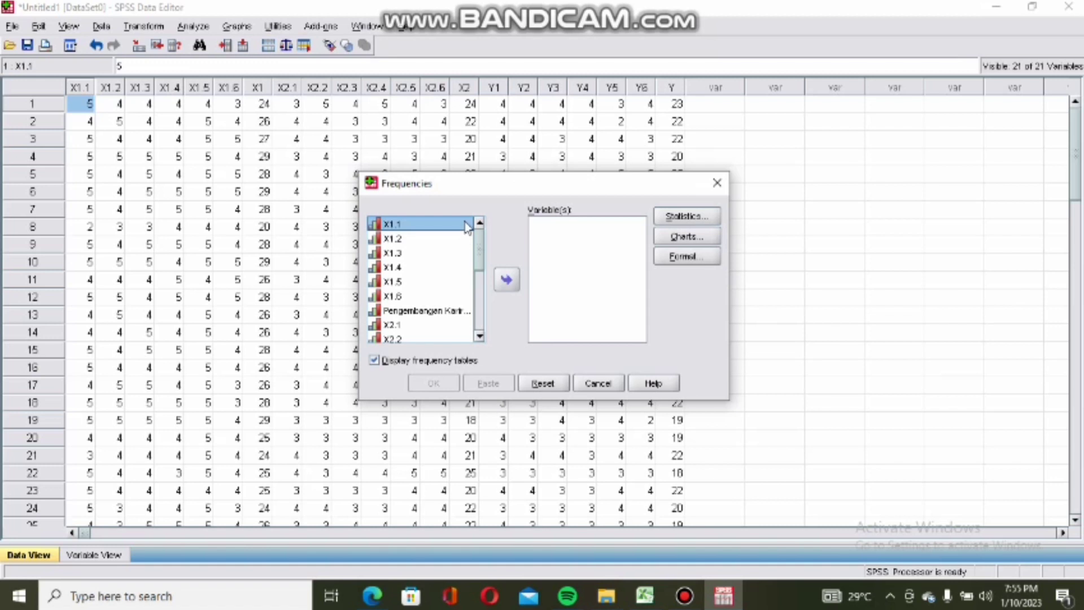
double_click(466, 225)
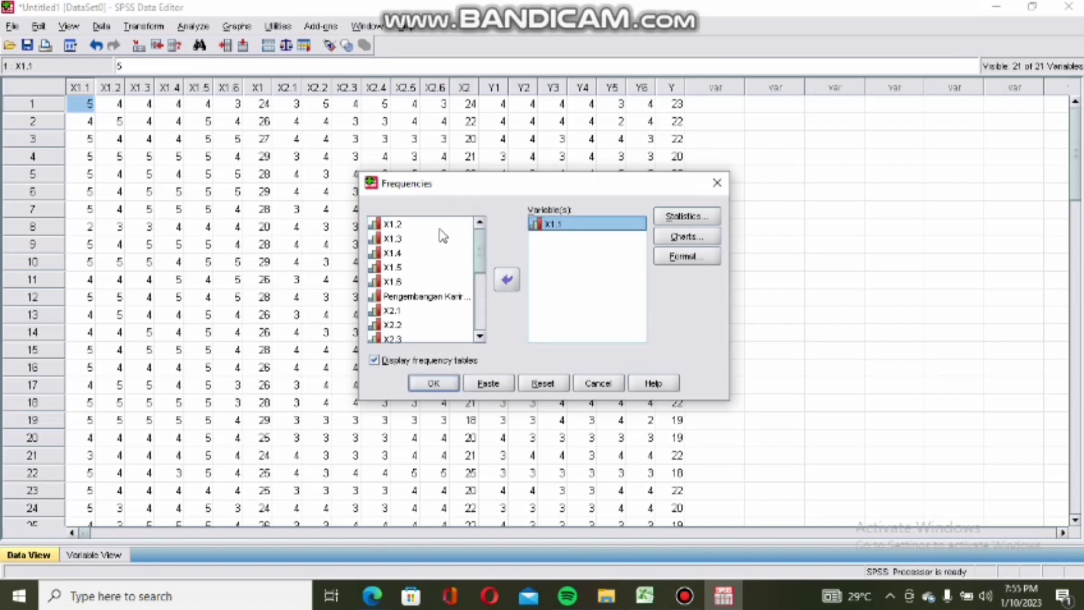
double_click(439, 225)
click(440, 229)
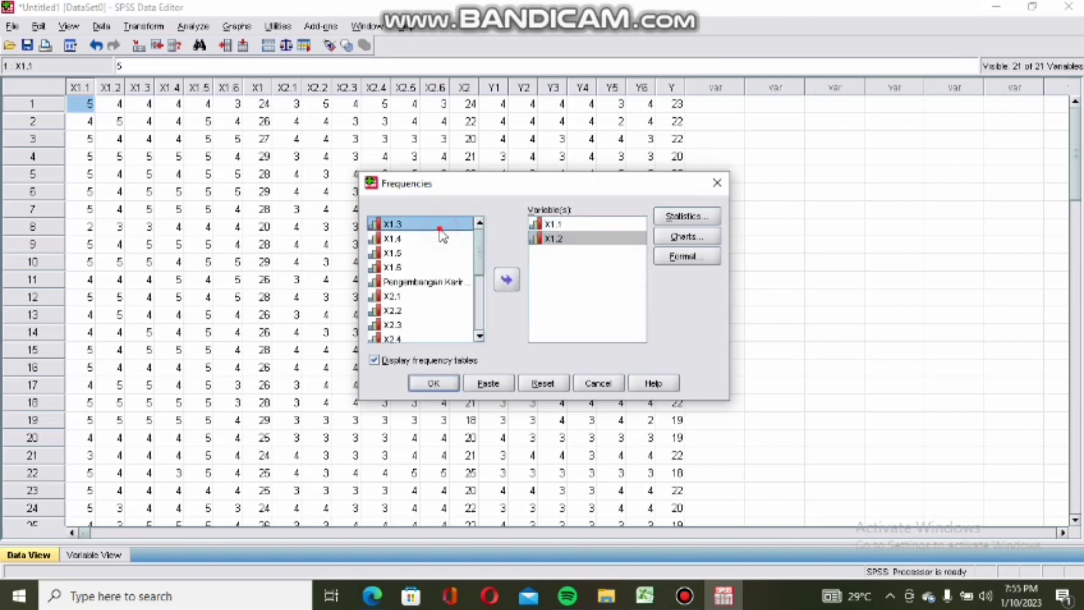
double_click(441, 226)
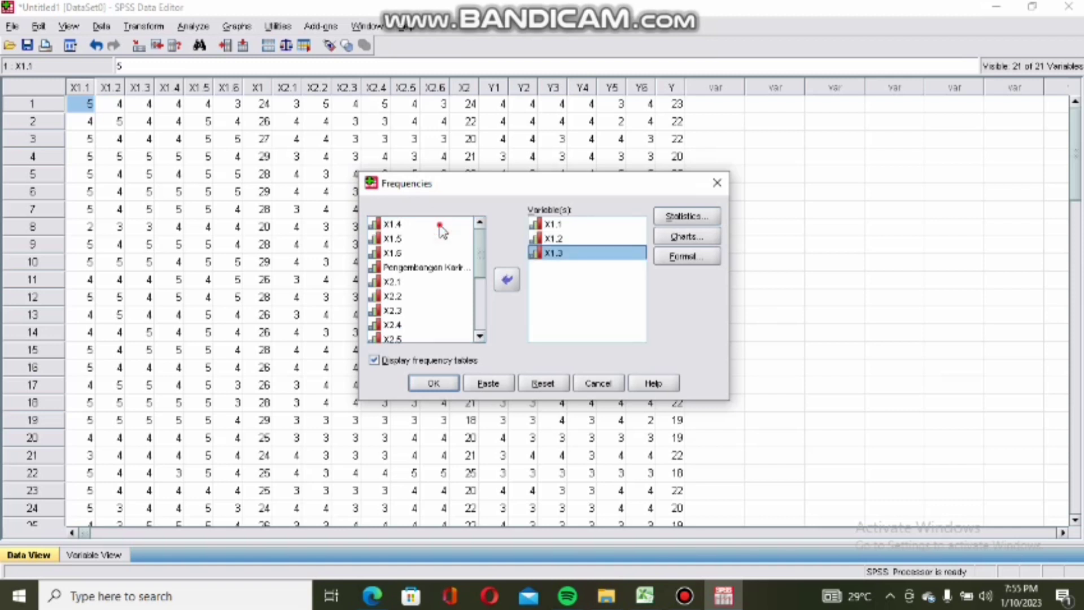
Add X1.4, X1.5 and X1.6 to the Frequencies analysis, run it and review the frequency tables
click(441, 226)
double_click(441, 226)
double_click(441, 226)
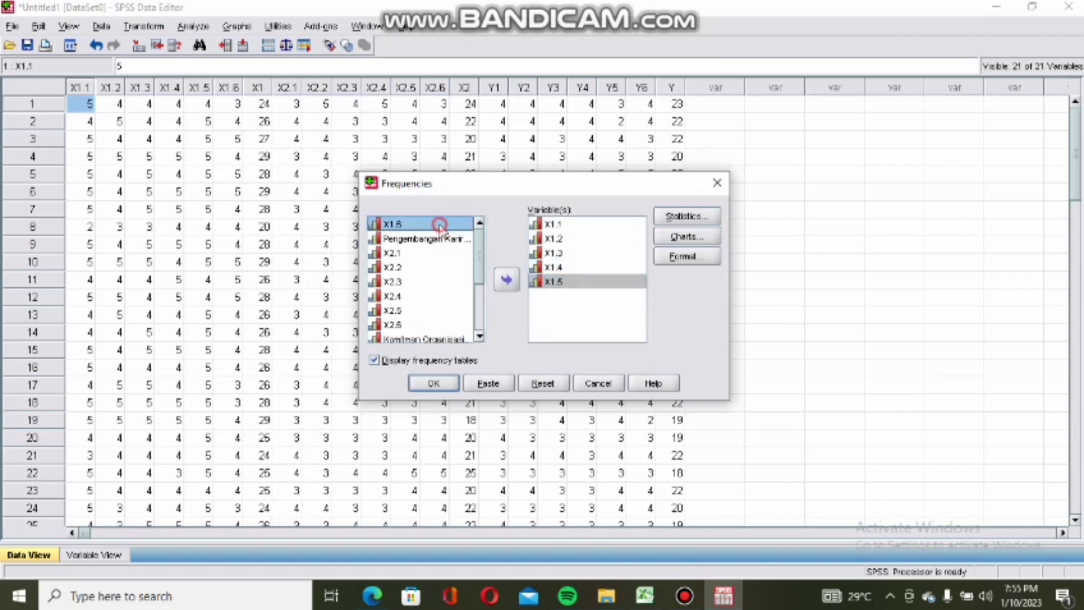
double_click(441, 226)
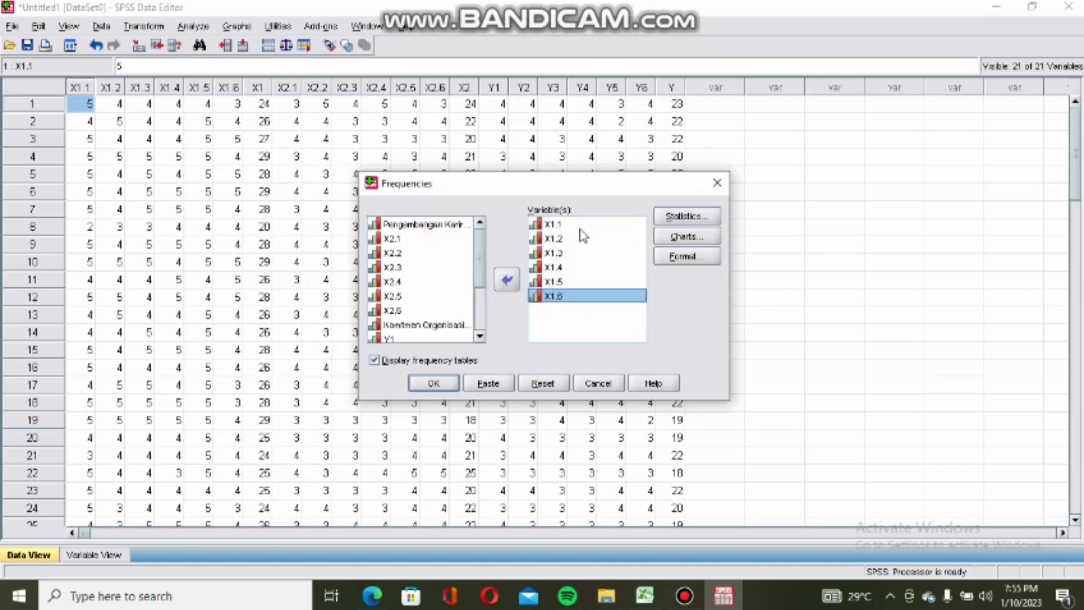
click(432, 382)
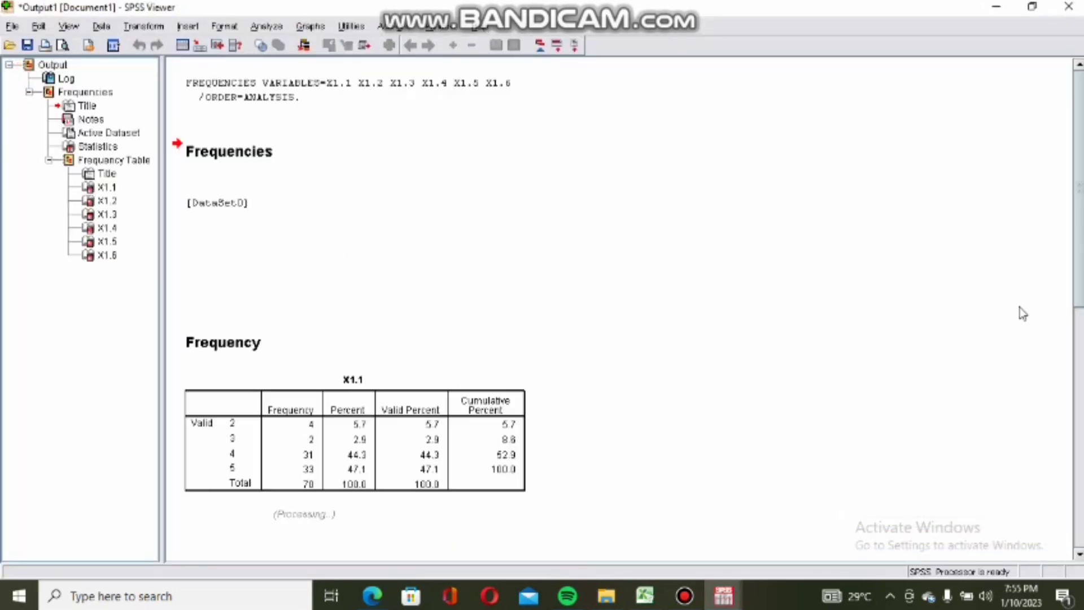
scroll(1080, 265, down, 10)
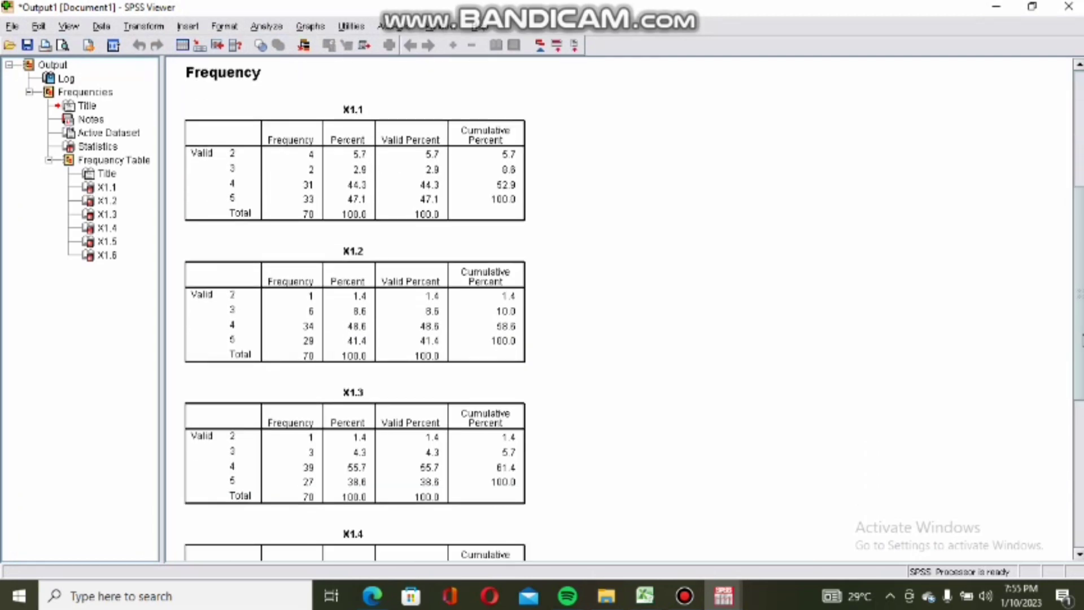
Reopen the Frequencies analysis from the data editor and remove variables X1.1 through X1.6 from its selection
scroll(354, 308, down, 7)
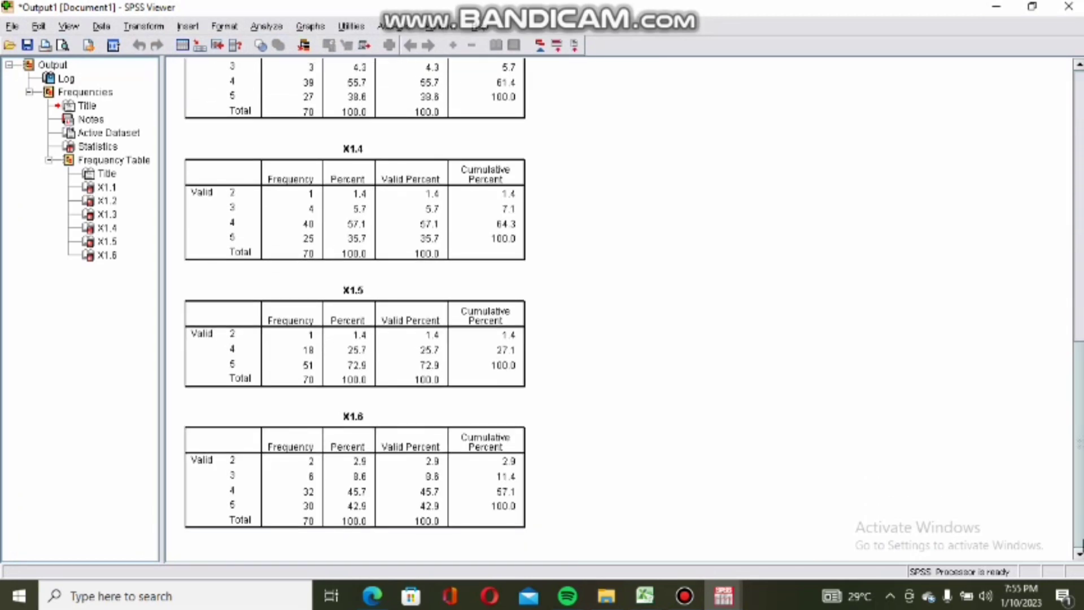
click(732, 596)
click(629, 543)
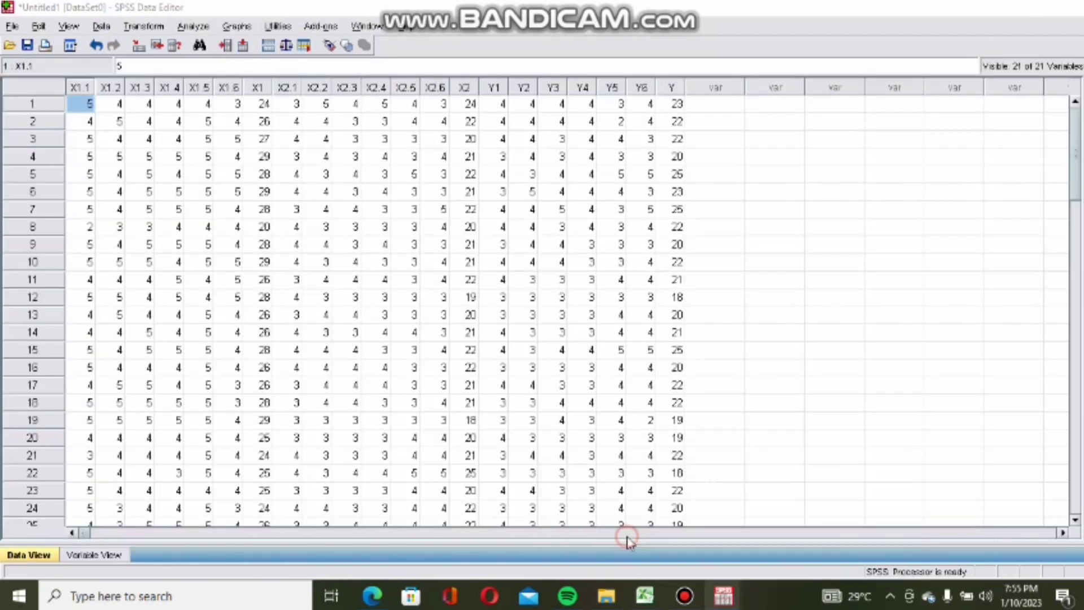
click(193, 26)
mouse_move(214, 68)
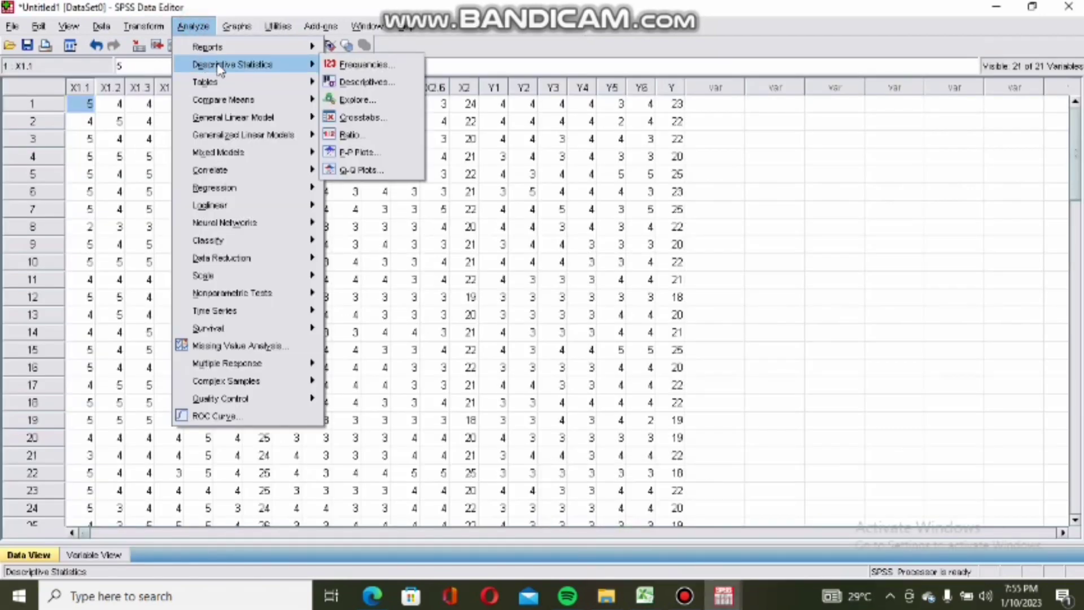
click(350, 66)
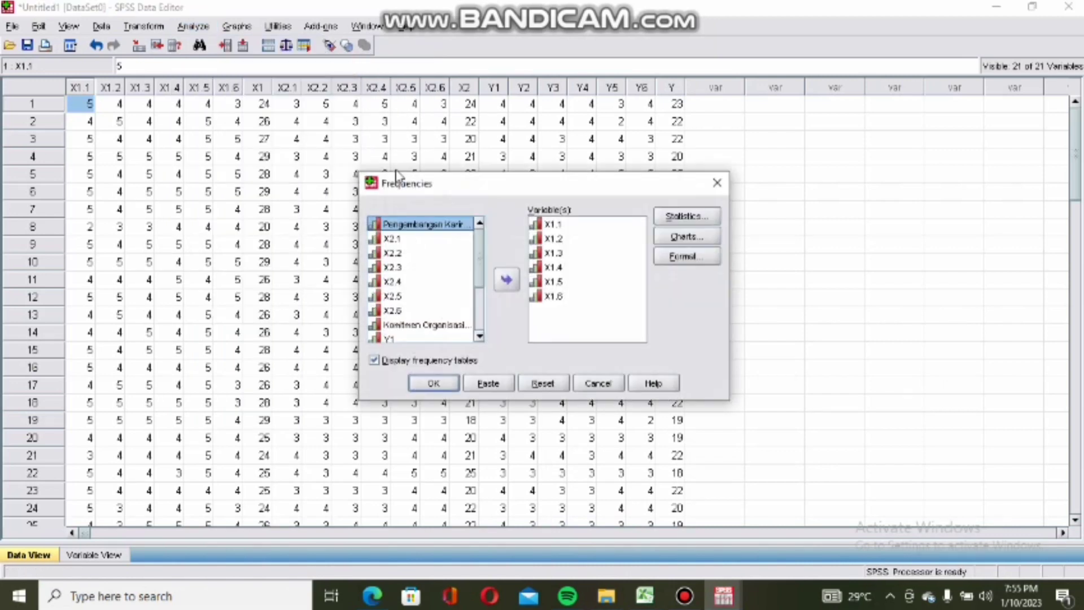
double_click(552, 224)
double_click(557, 224)
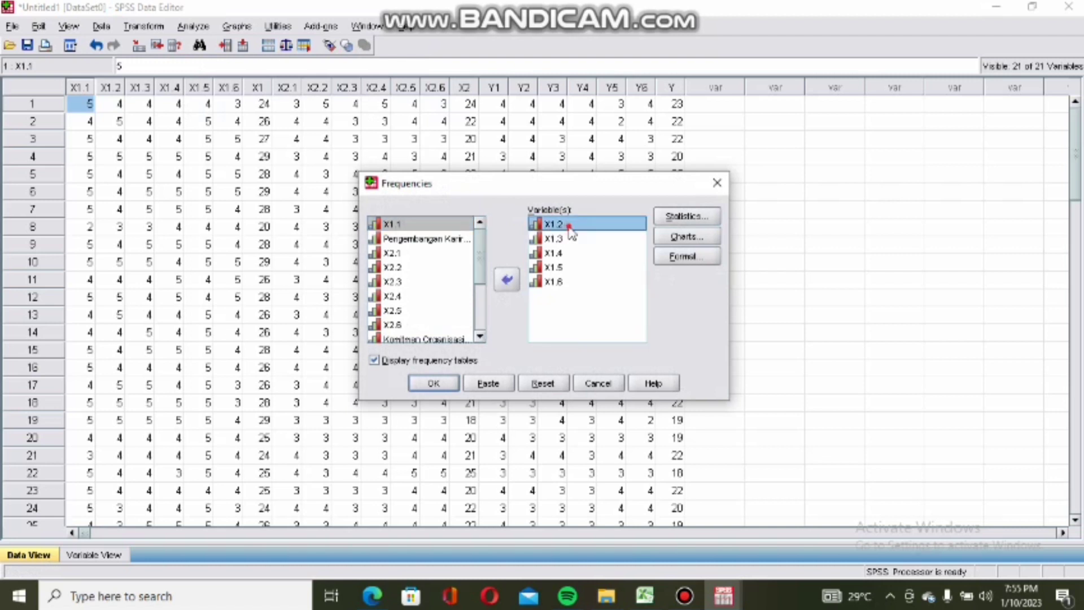
double_click(556, 224)
click(568, 224)
double_click(568, 225)
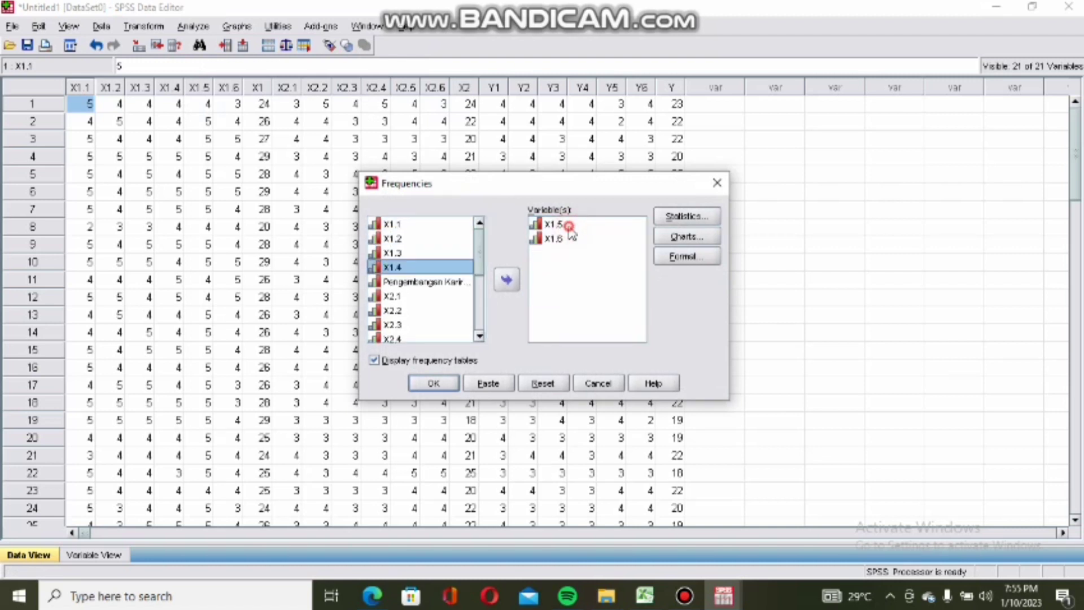
double_click(568, 225)
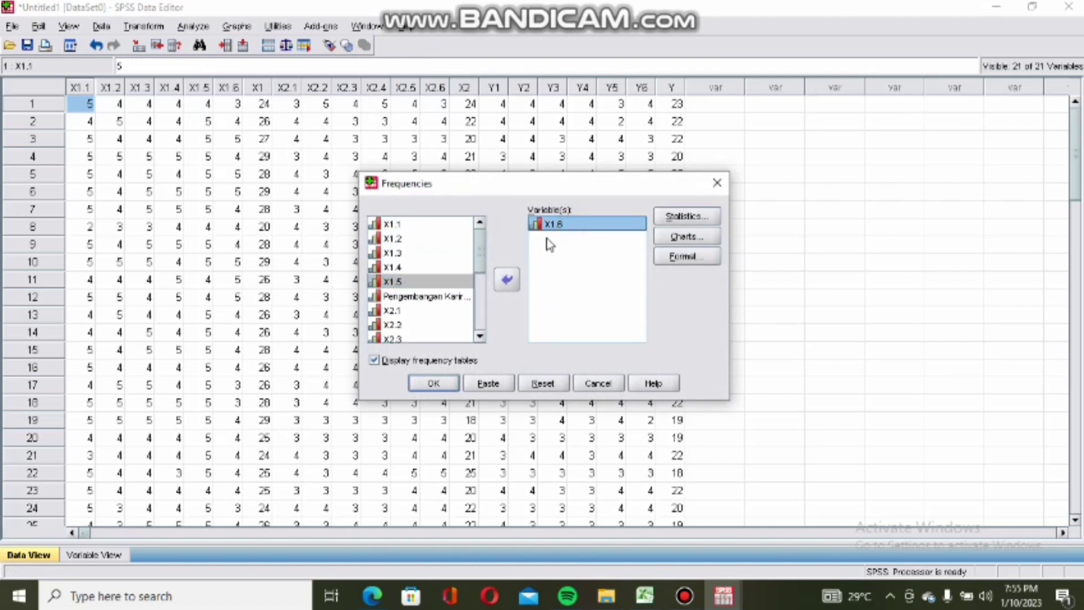
double_click(565, 225)
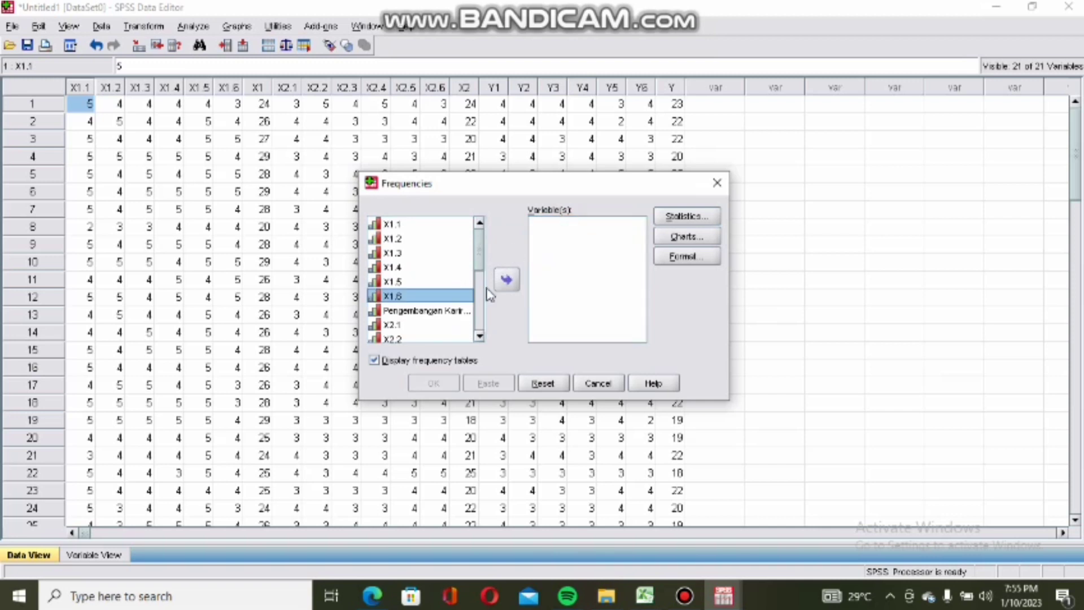
Add variables X2.1 through X2.6 to the Frequencies analysis, run it and review the frequency tables
drag(479, 257, 480, 283)
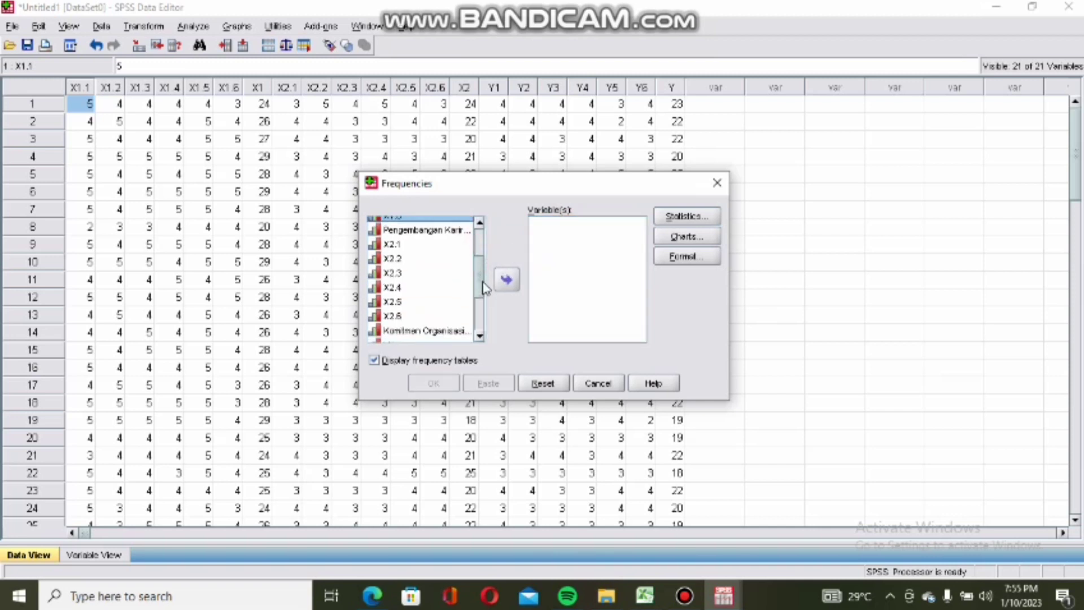
double_click(447, 244)
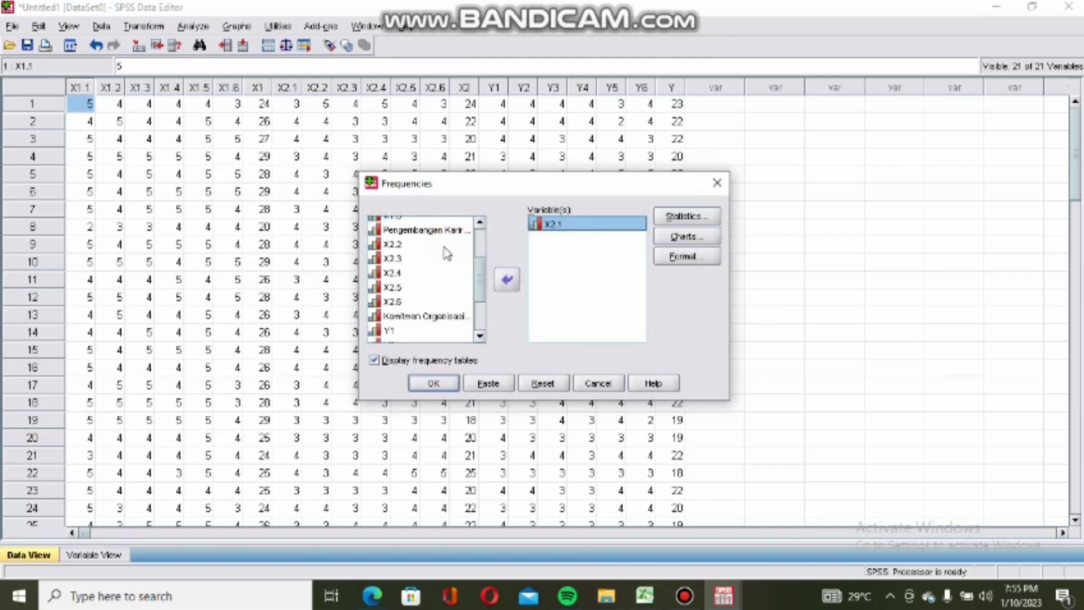
double_click(445, 247)
double_click(445, 246)
click(446, 248)
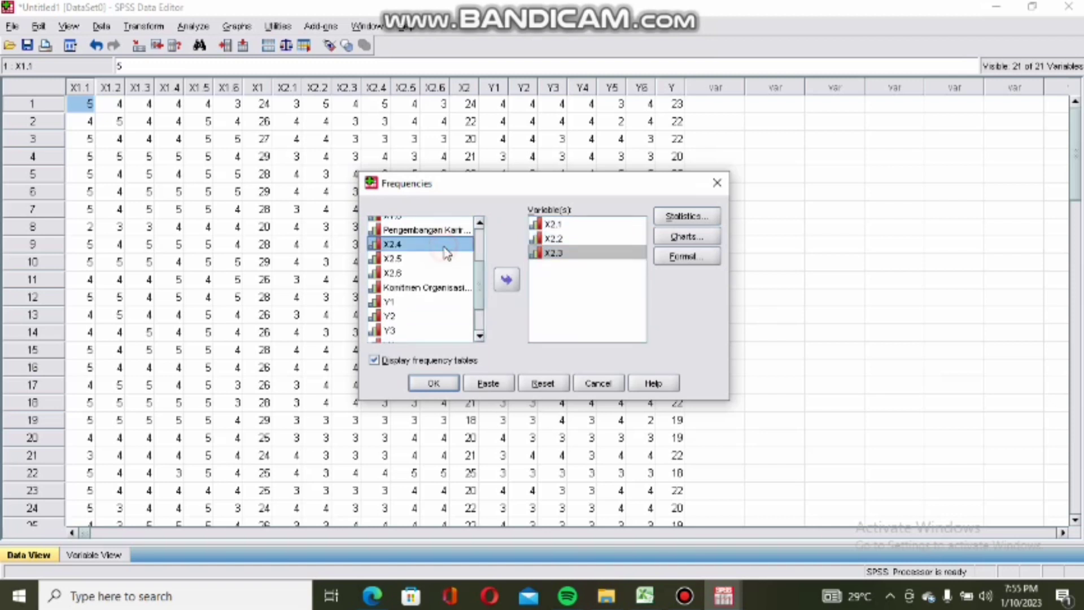
double_click(444, 247)
double_click(444, 245)
click(444, 245)
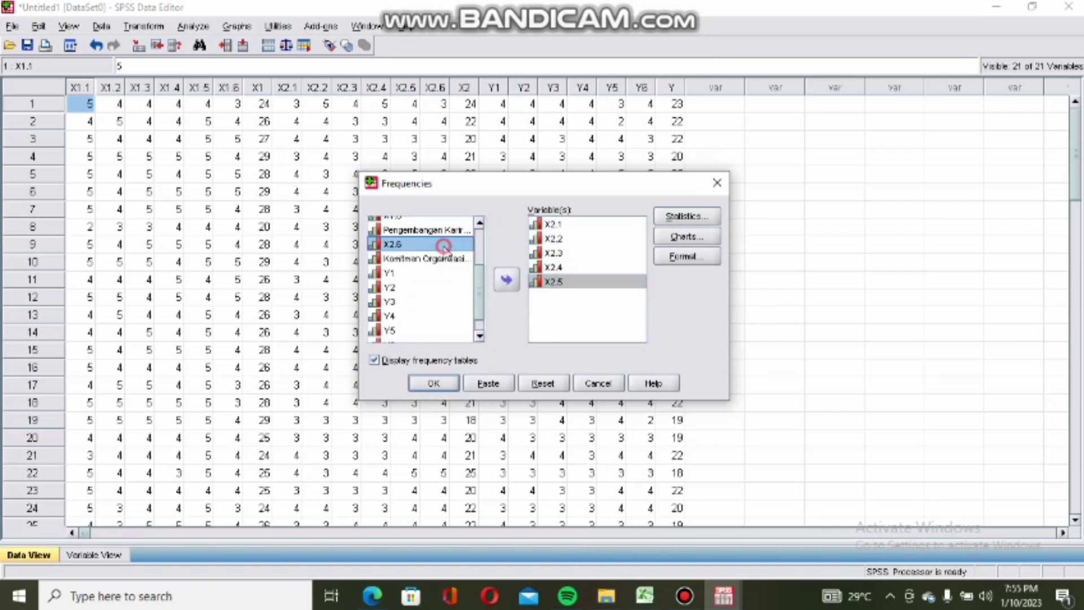
double_click(444, 245)
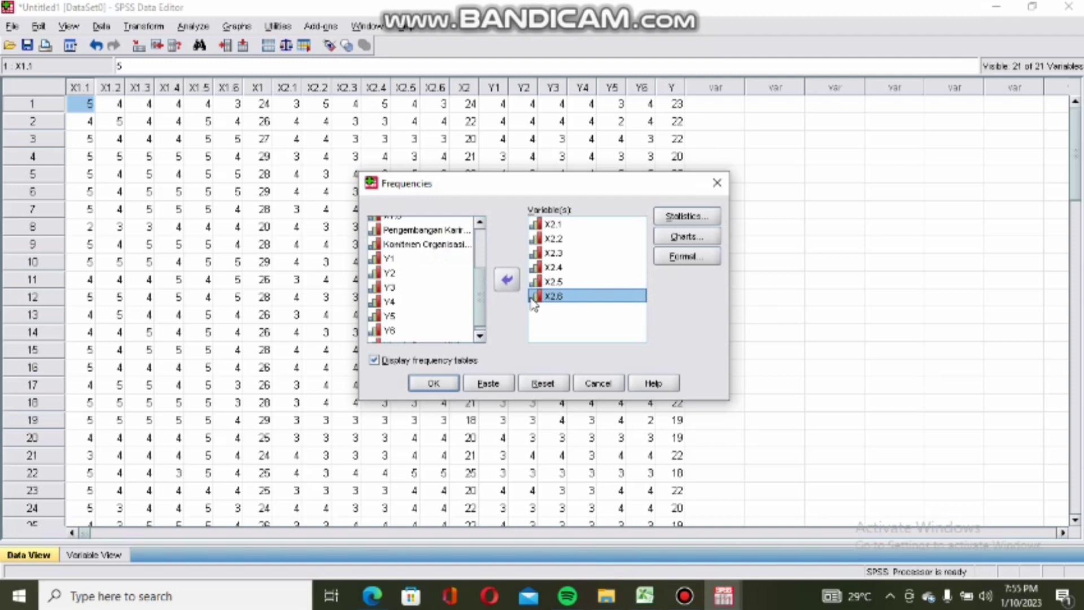
click(435, 384)
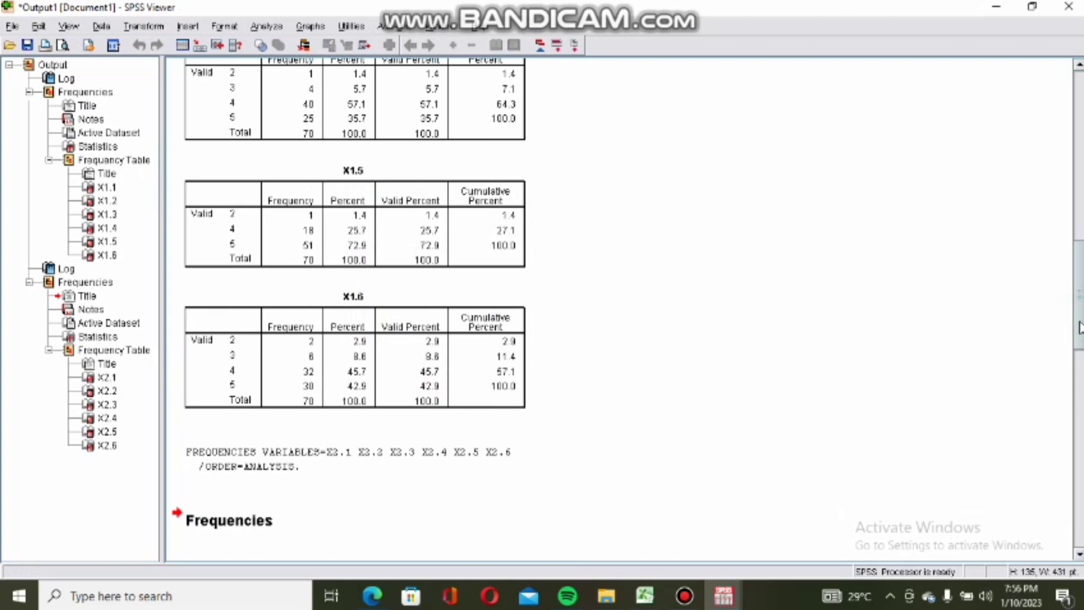
drag(1079, 327, 1077, 542)
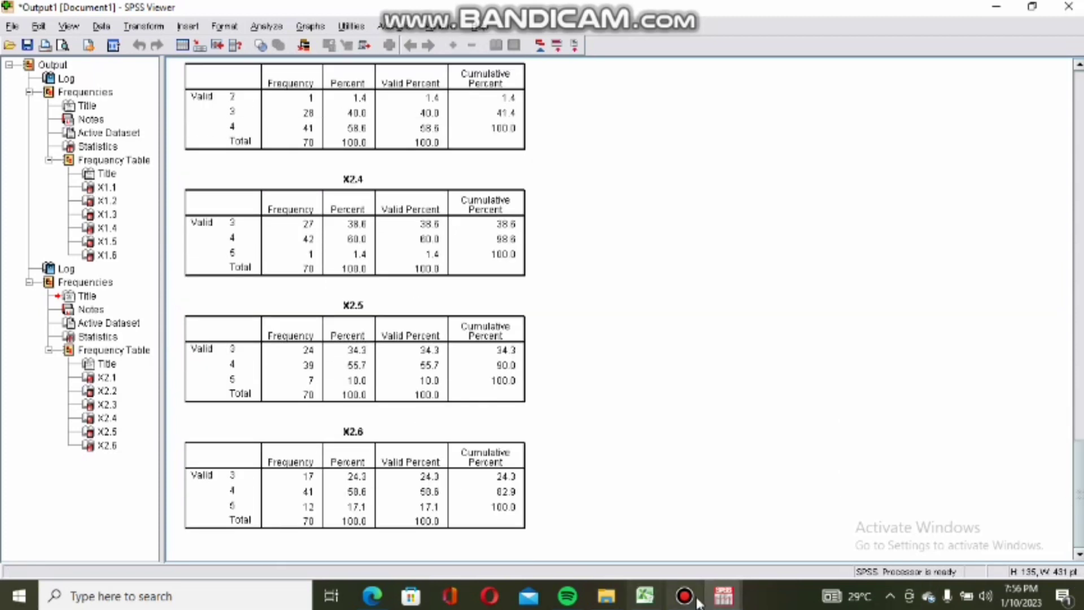
Return to the data editor, reopen the Frequencies analysis and remove variables X2.1 through X2.6 from its selection
mouse_move(724, 596)
click(603, 535)
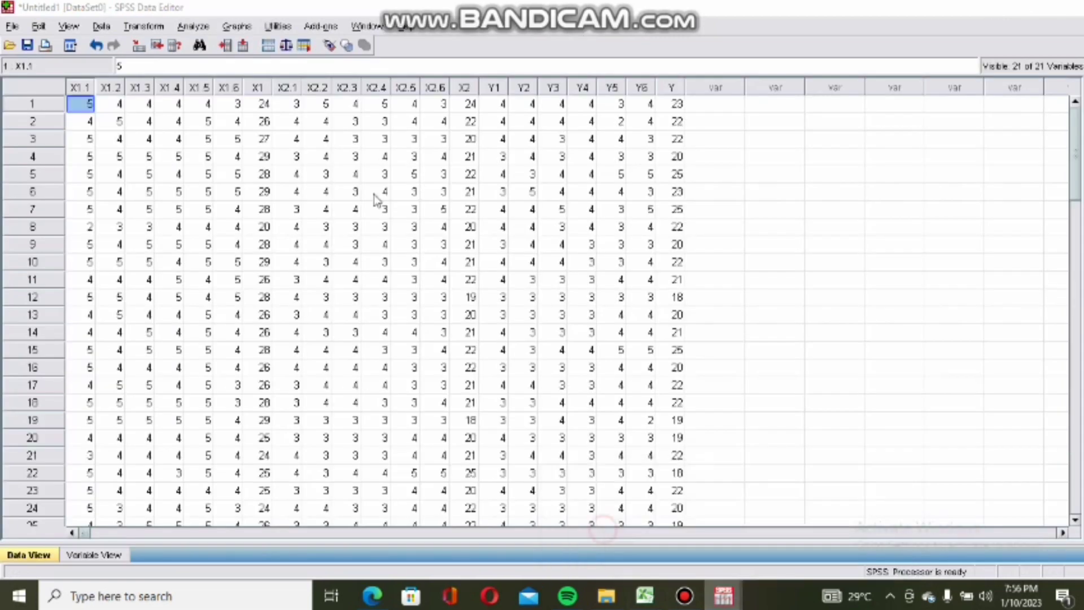
click(203, 26)
mouse_move(229, 63)
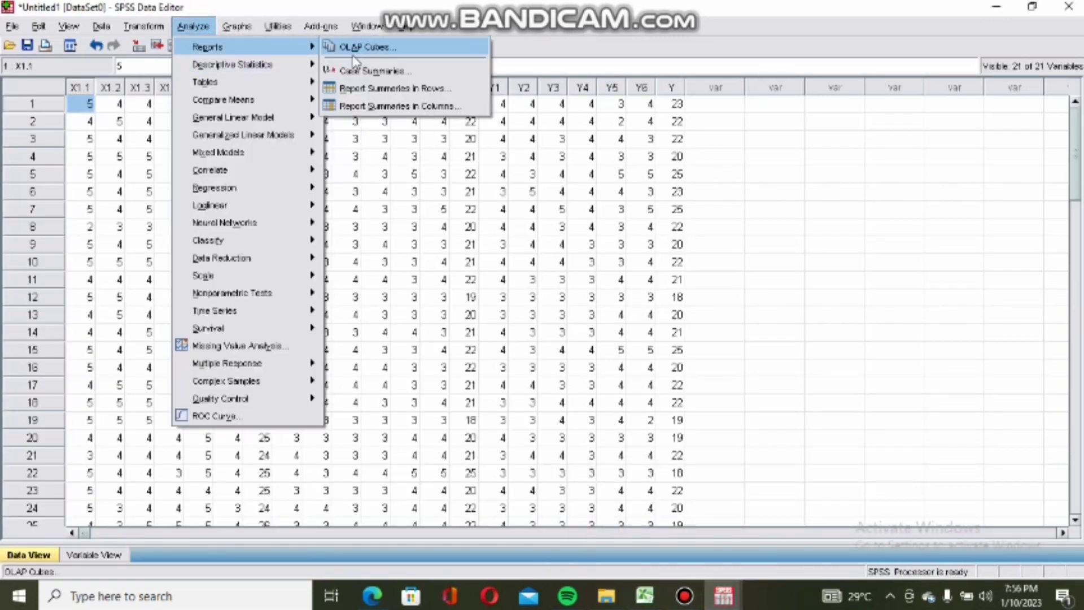
click(361, 65)
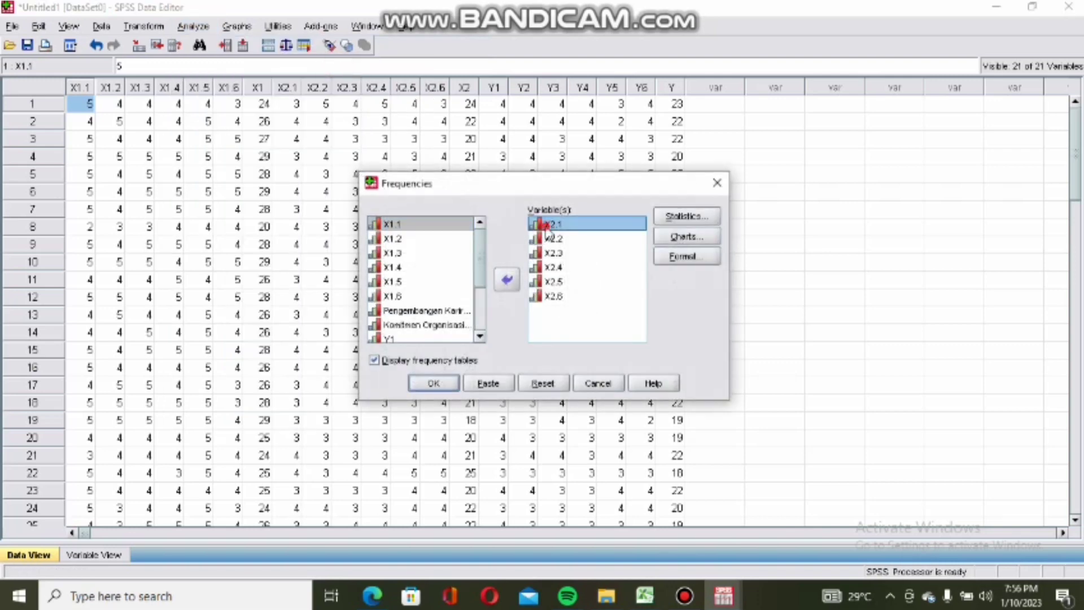
double_click(546, 226)
double_click(553, 226)
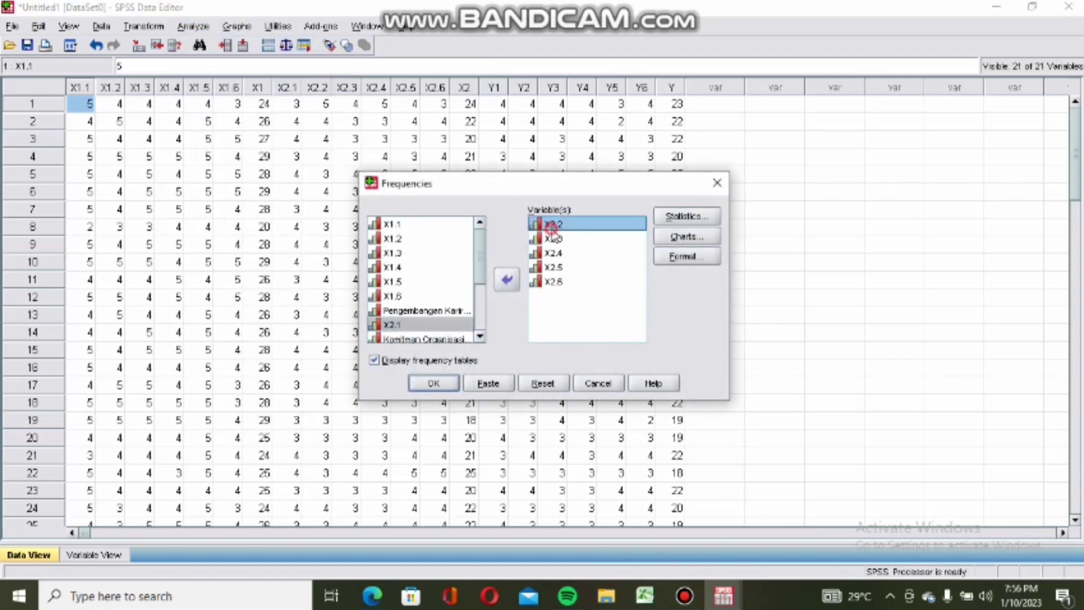
double_click(554, 226)
click(553, 228)
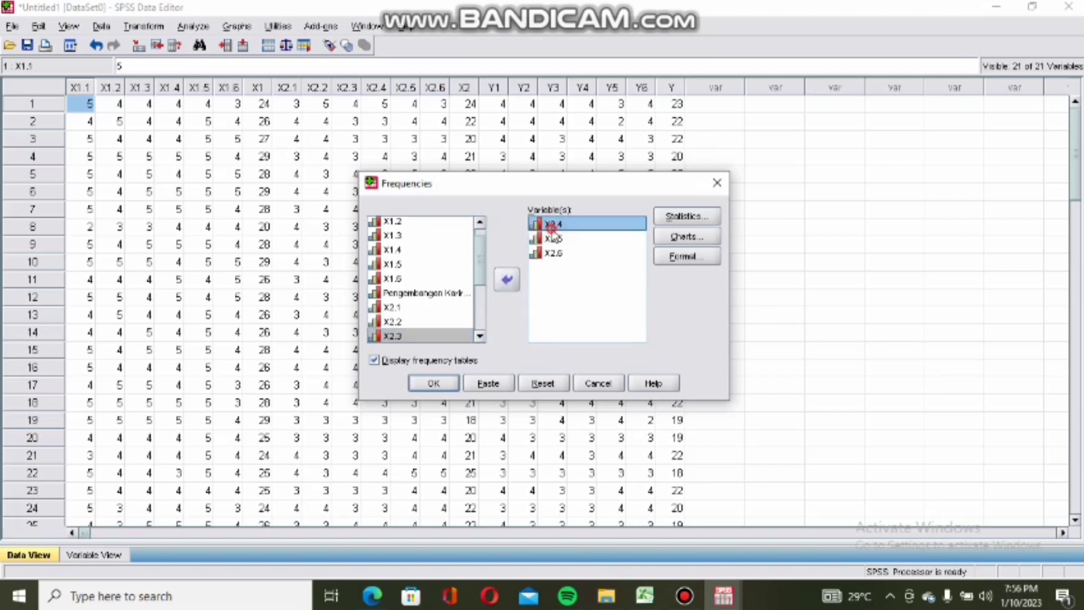
double_click(553, 225)
double_click(554, 226)
double_click(555, 225)
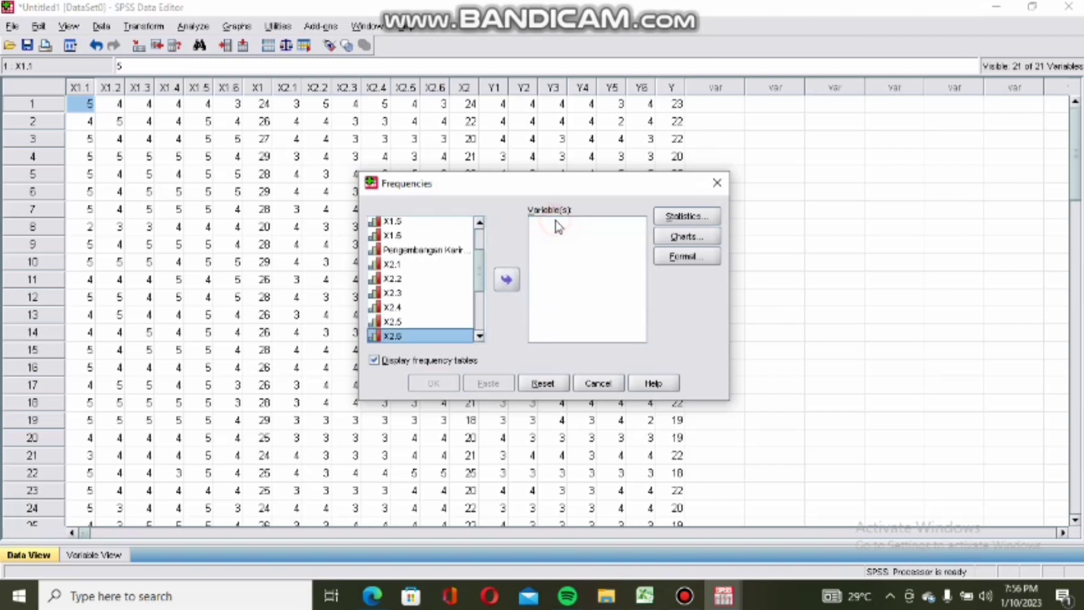
Add variables Y1 through Y6 to the Frequencies analysis, run it and review the frequency tables
drag(482, 287, 472, 315)
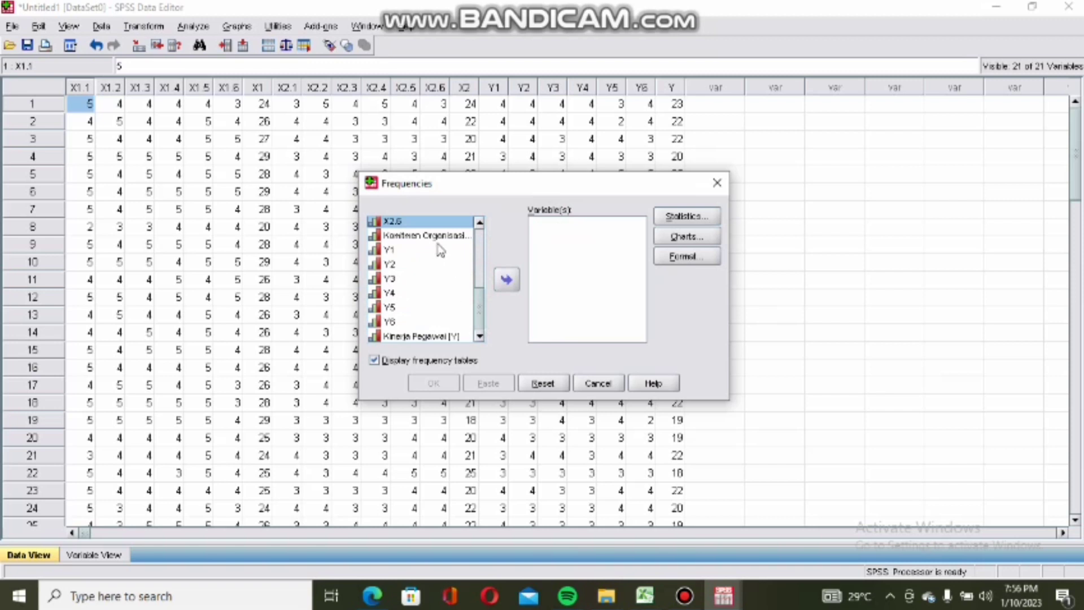
double_click(441, 250)
double_click(443, 265)
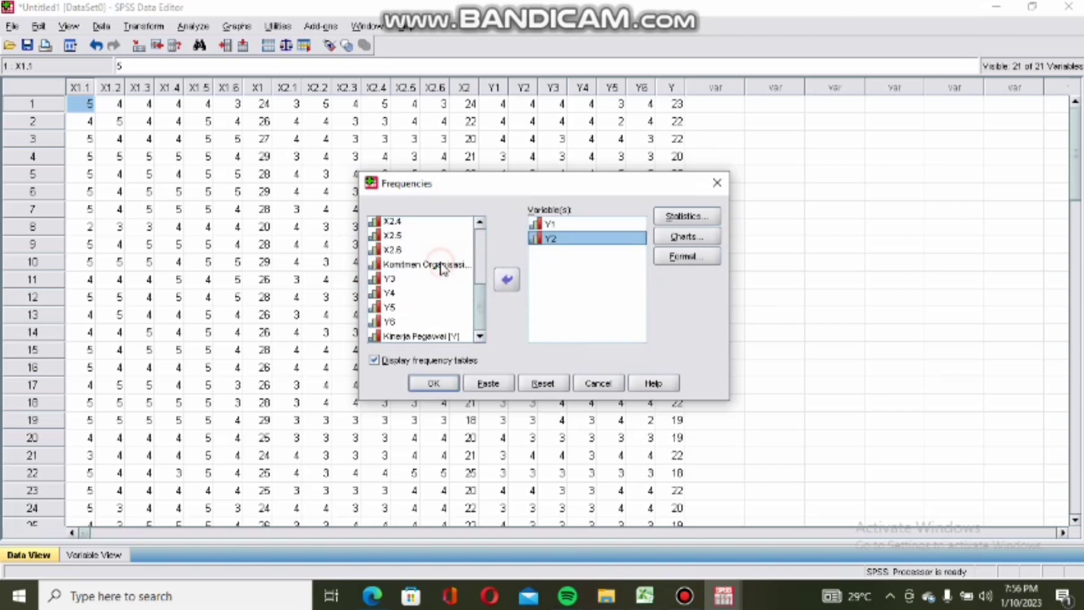
double_click(444, 280)
double_click(443, 294)
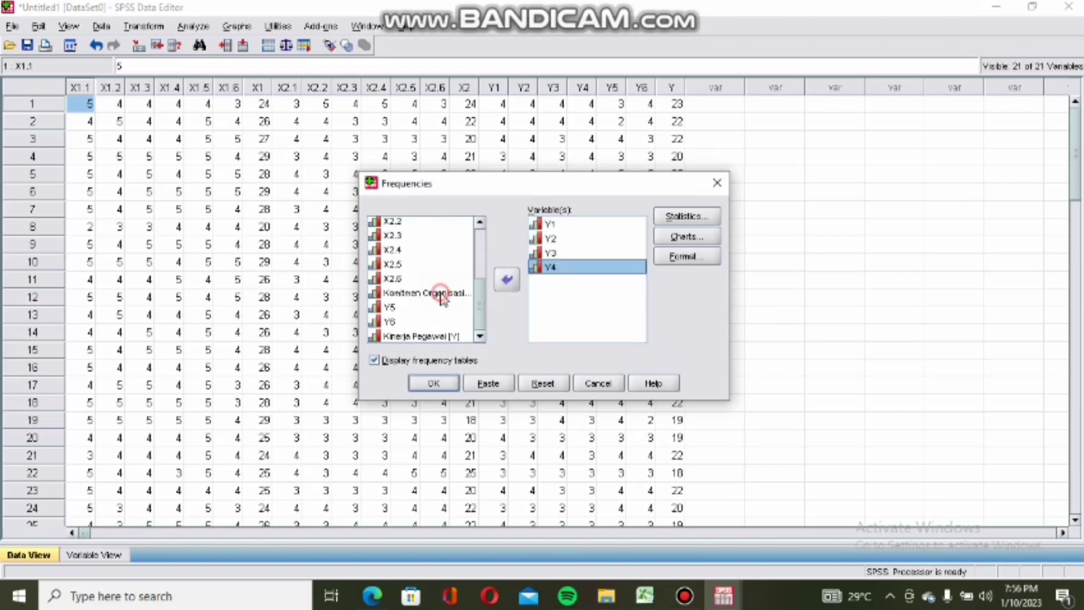
double_click(444, 309)
double_click(443, 323)
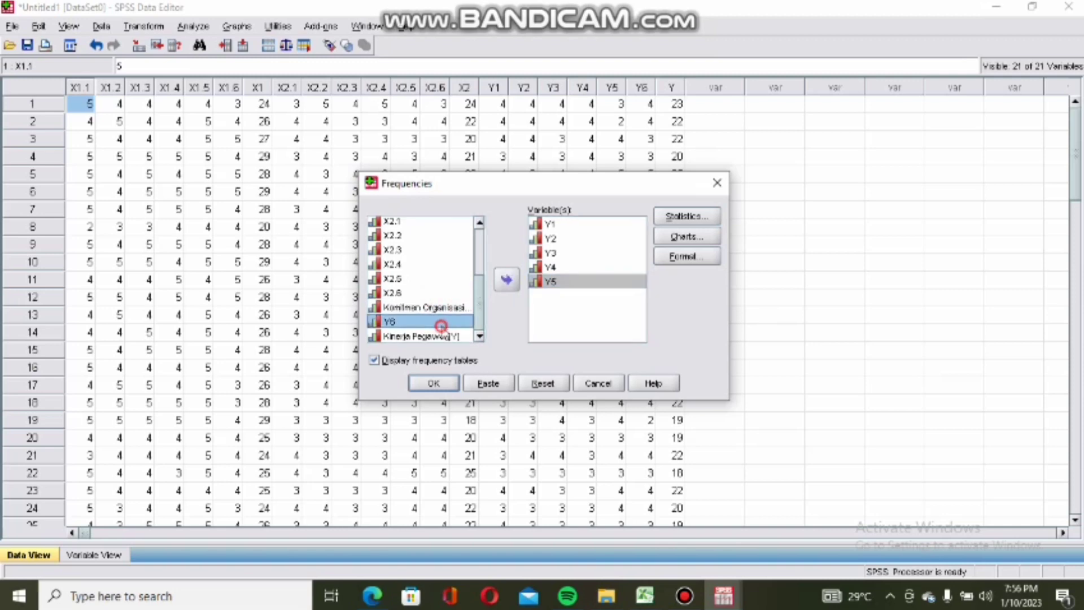
click(440, 385)
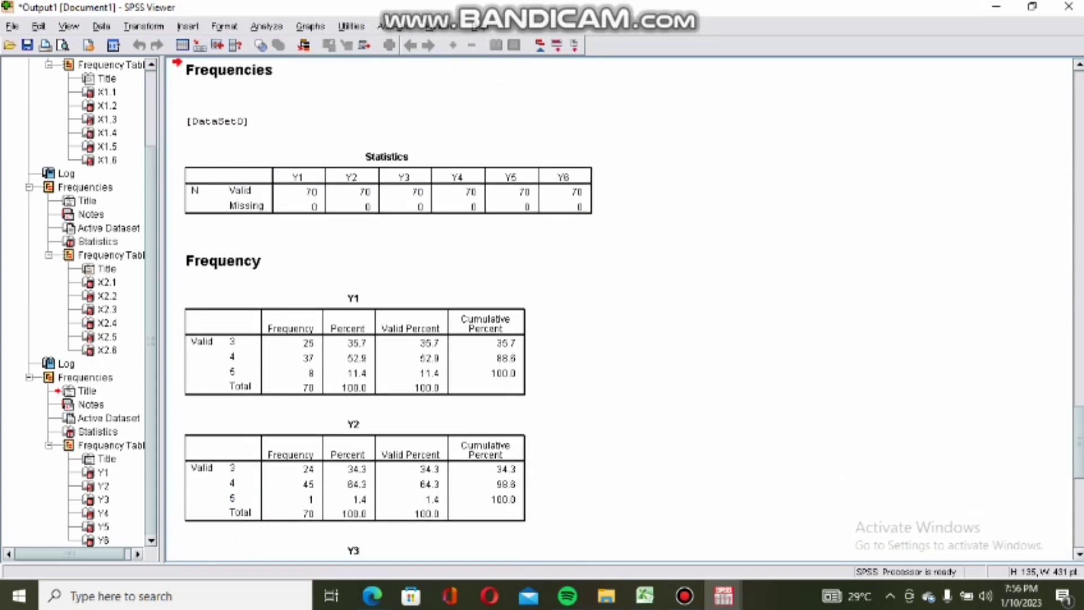
drag(1079, 443, 1079, 526)
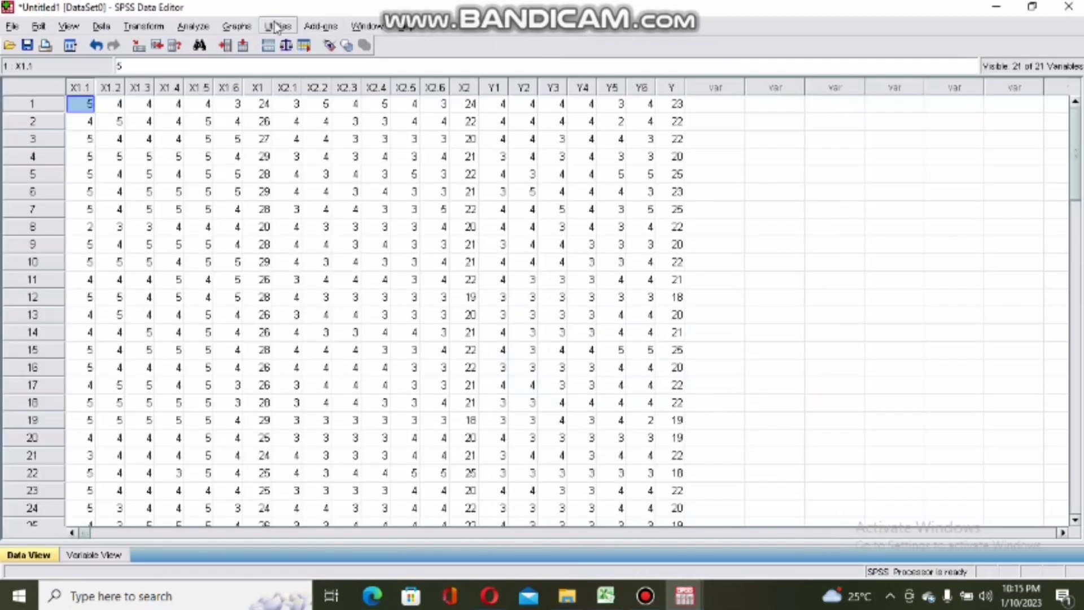
Run a two-tailed Pearson bivariate correlation on X1.1 through X1.6 together with the Pengembangan Karir total variable
click(198, 26)
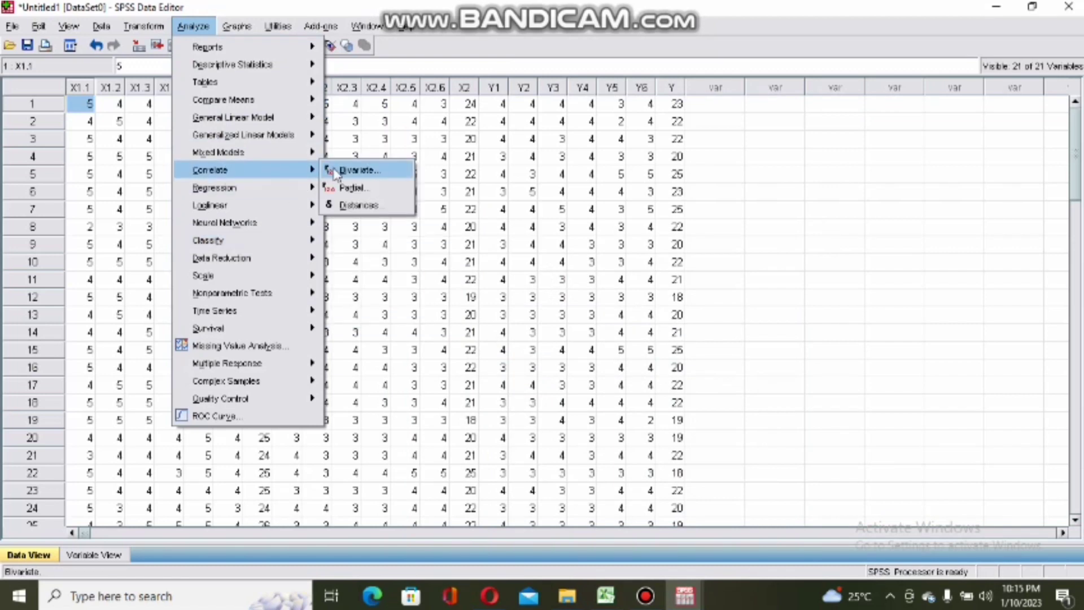
click(336, 169)
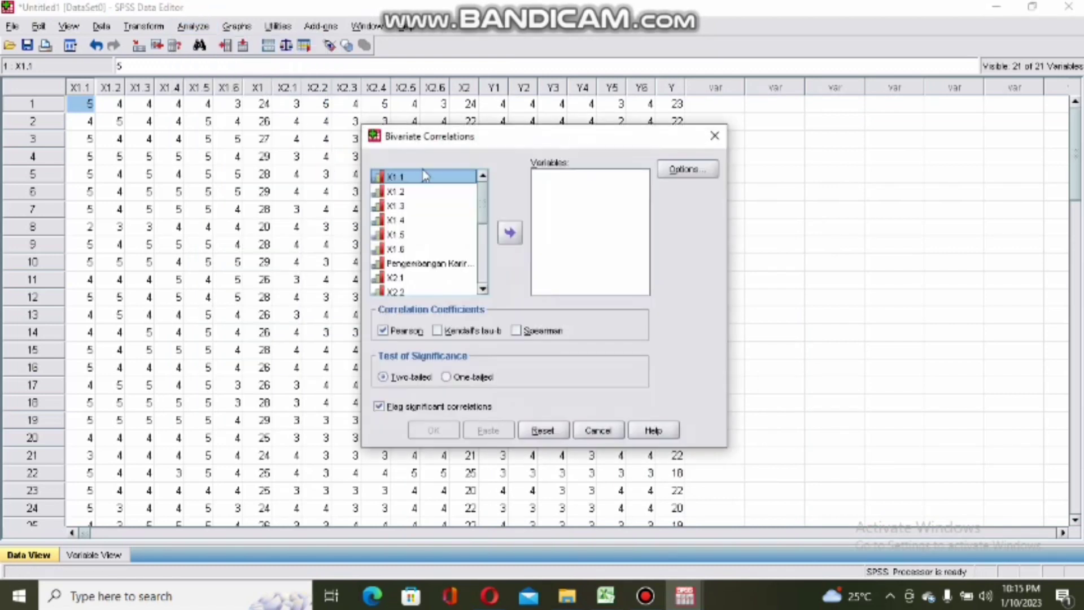
double_click(451, 181)
double_click(450, 180)
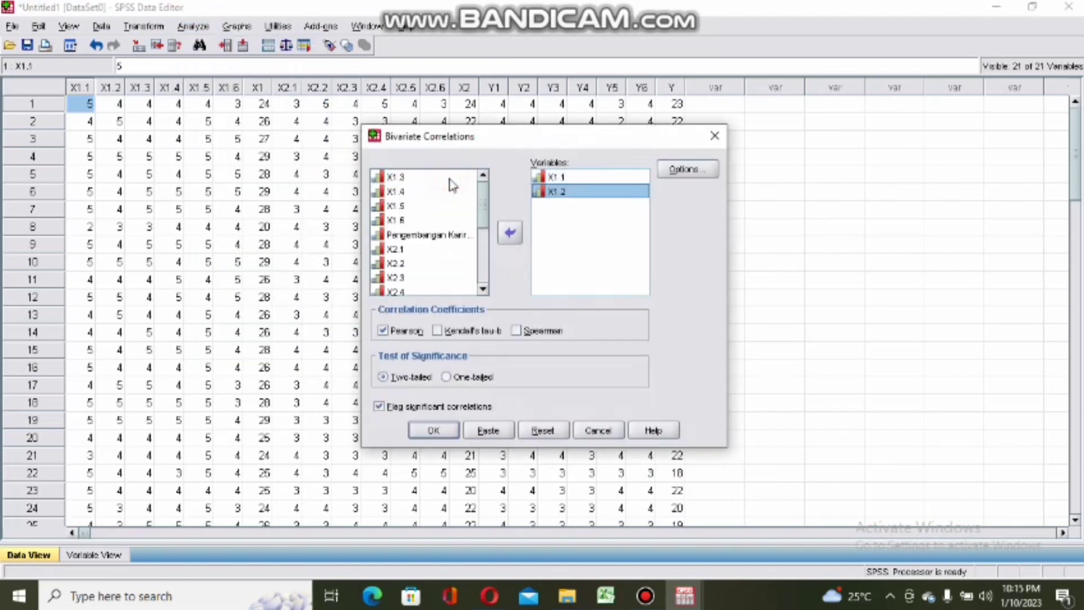
double_click(451, 181)
double_click(450, 181)
double_click(451, 181)
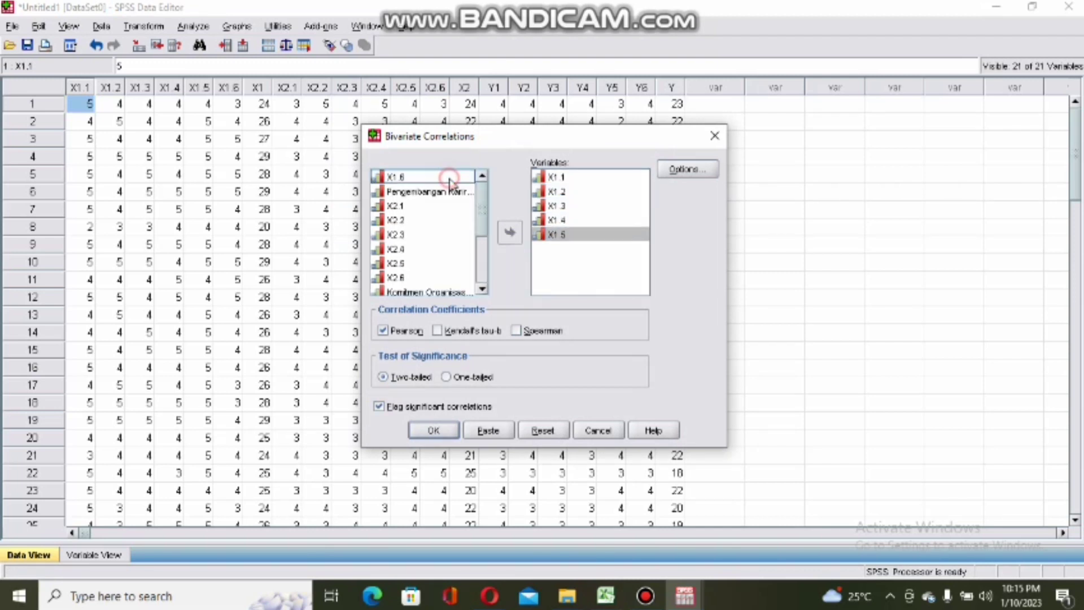
double_click(451, 181)
click(451, 181)
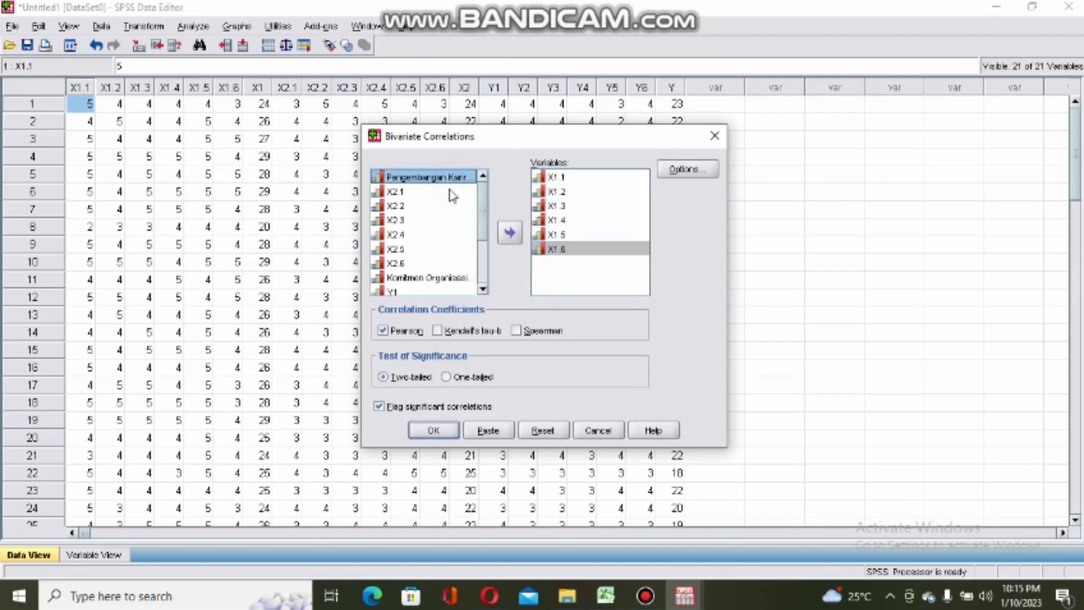
double_click(453, 179)
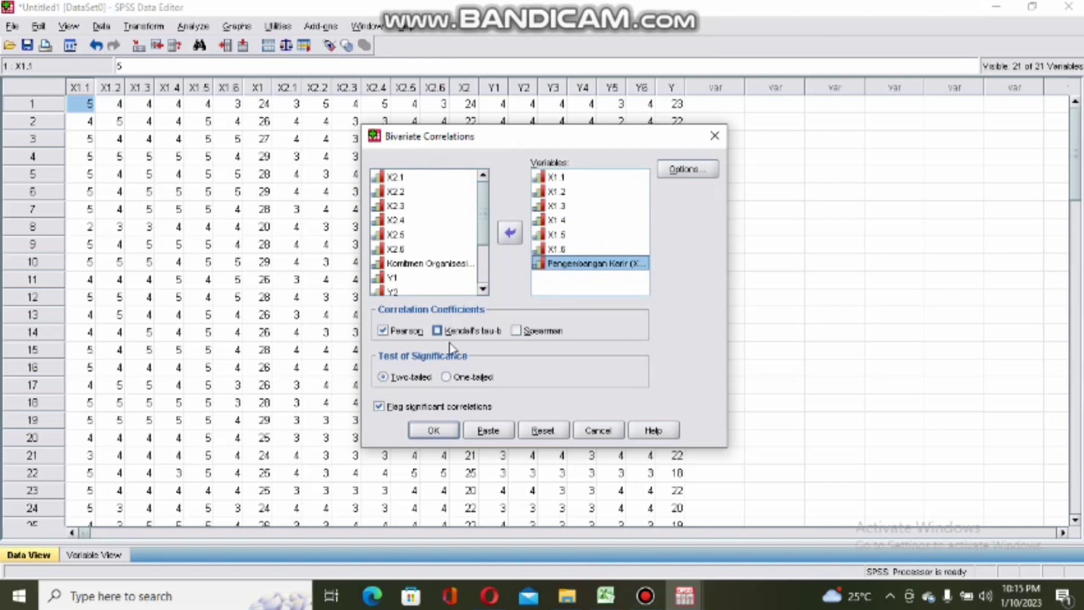
click(433, 432)
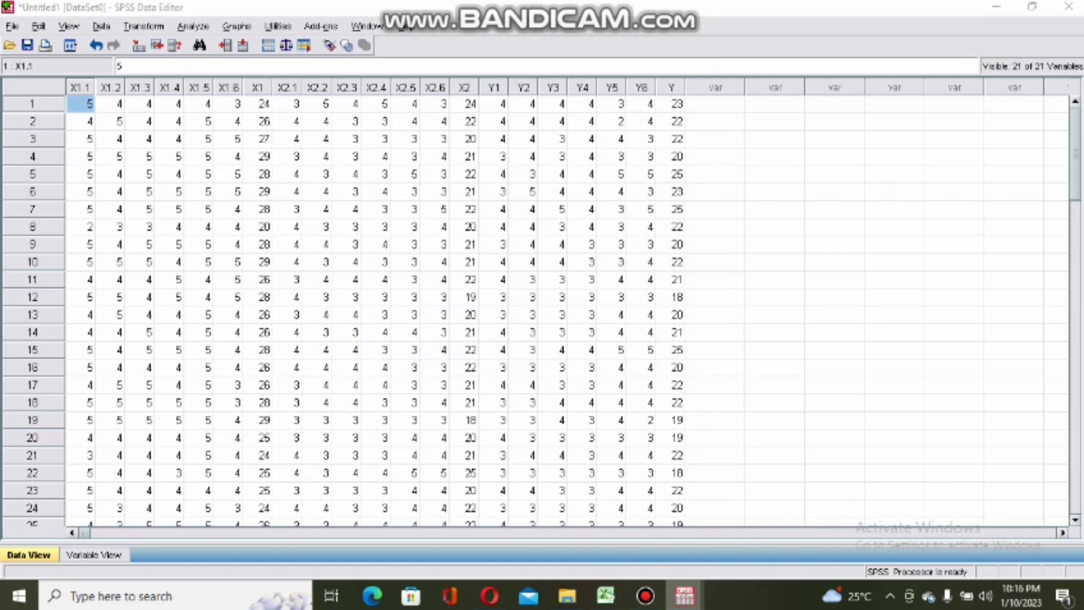
mouse_move(681, 593)
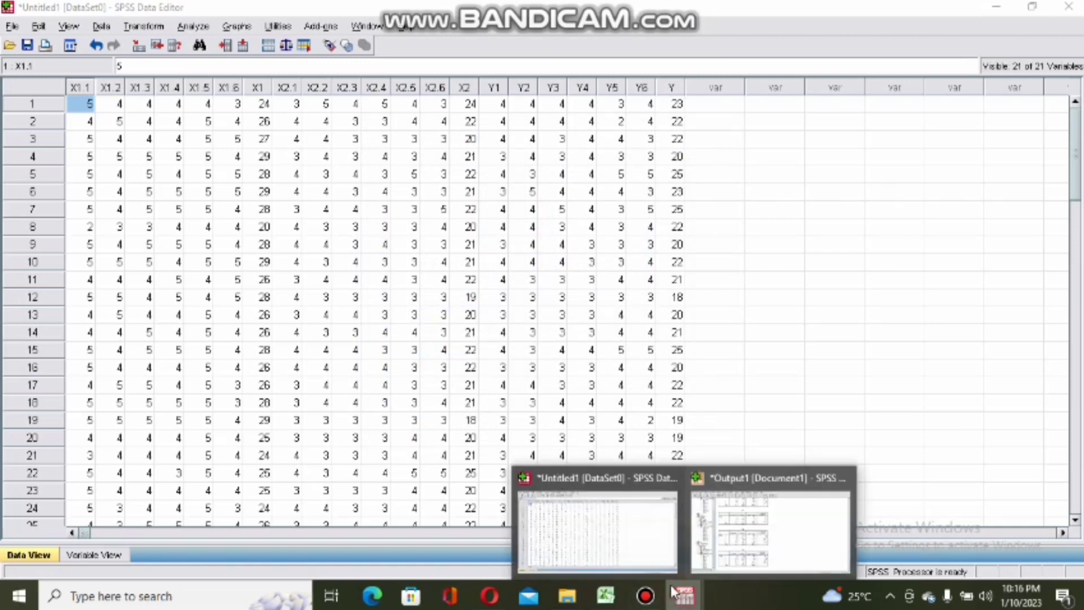
Review the correlation table for X1.1 through X1.6 and the Pengembangan Karir total in the output viewer
click(702, 566)
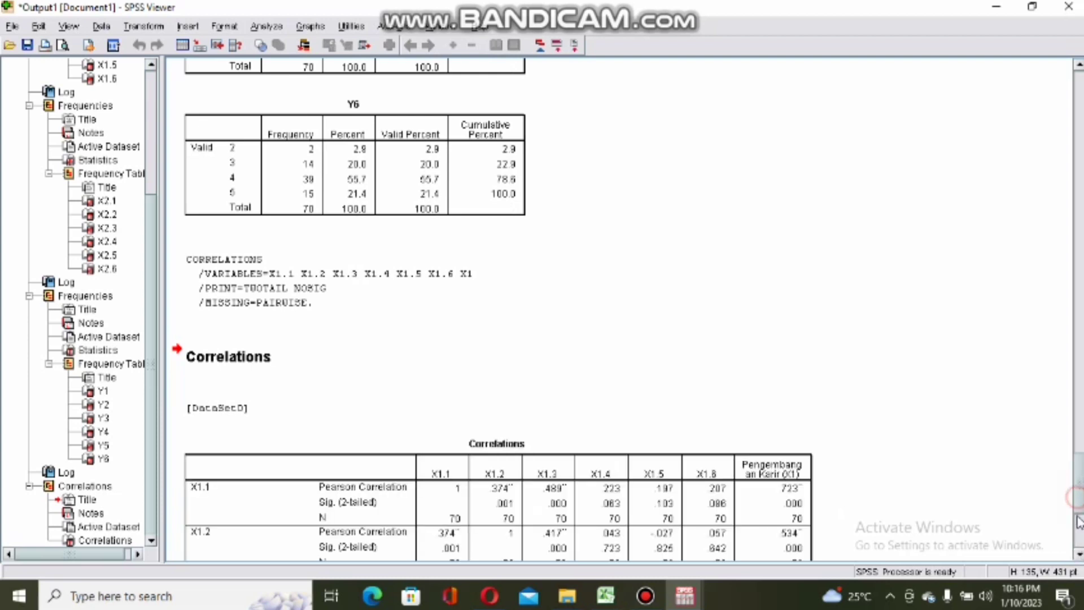
scroll(1078, 503, down, 5)
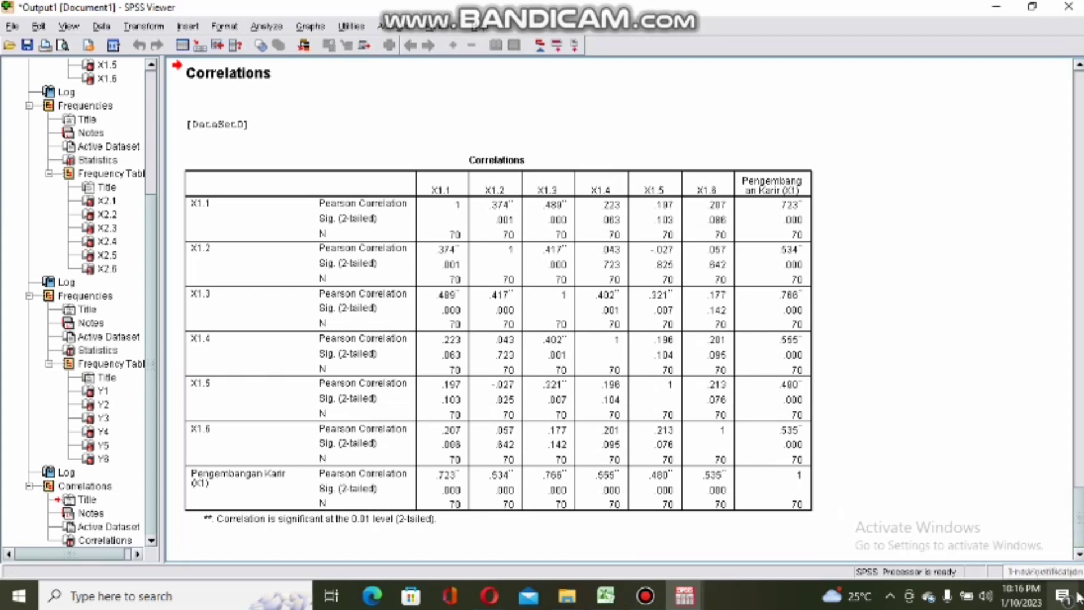
Return to the data editor, reopen the bivariate correlation analysis and remove X1.1 through X1.6 and Pengembangan Karir from its variables
mouse_move(677, 602)
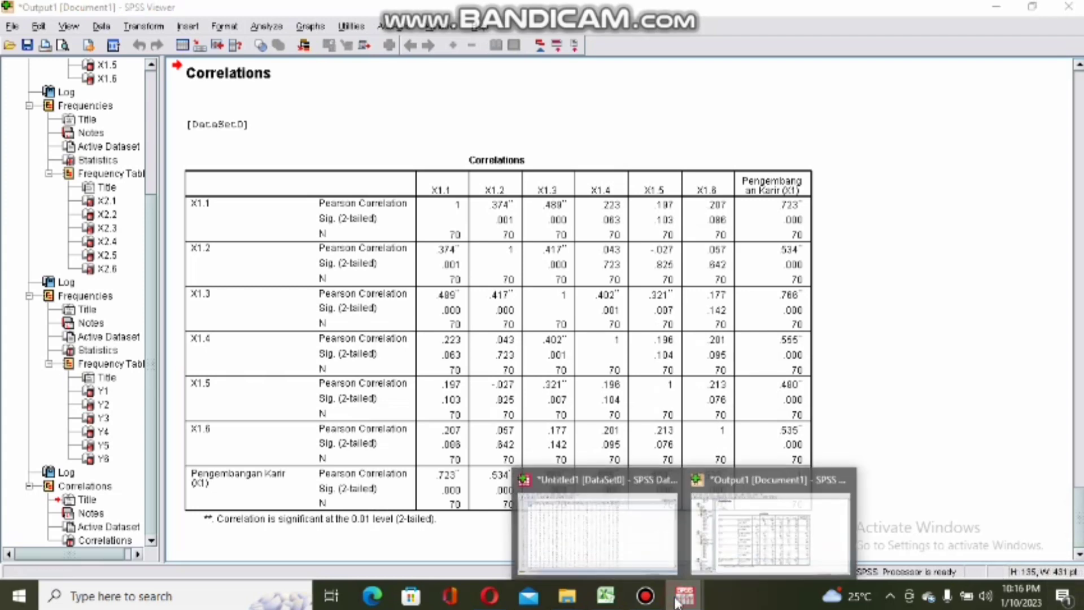
click(635, 554)
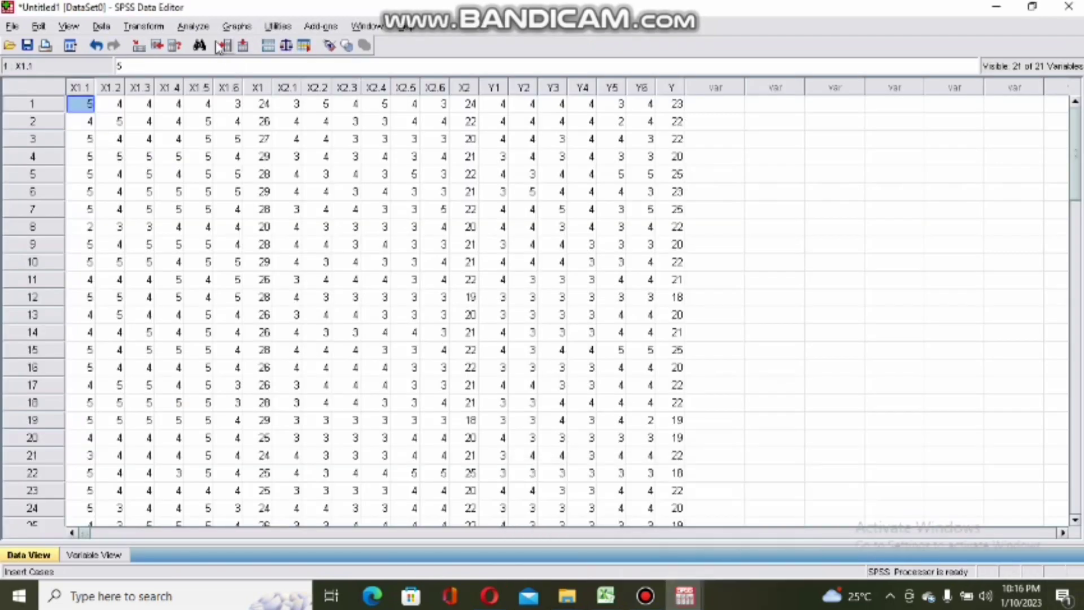
click(194, 26)
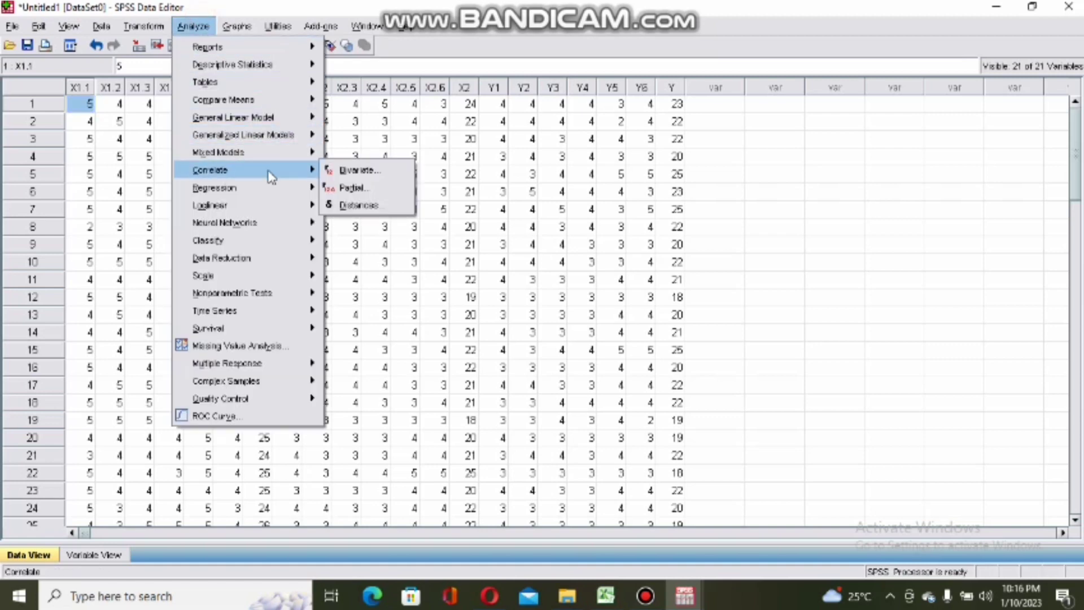
mouse_move(297, 170)
click(337, 172)
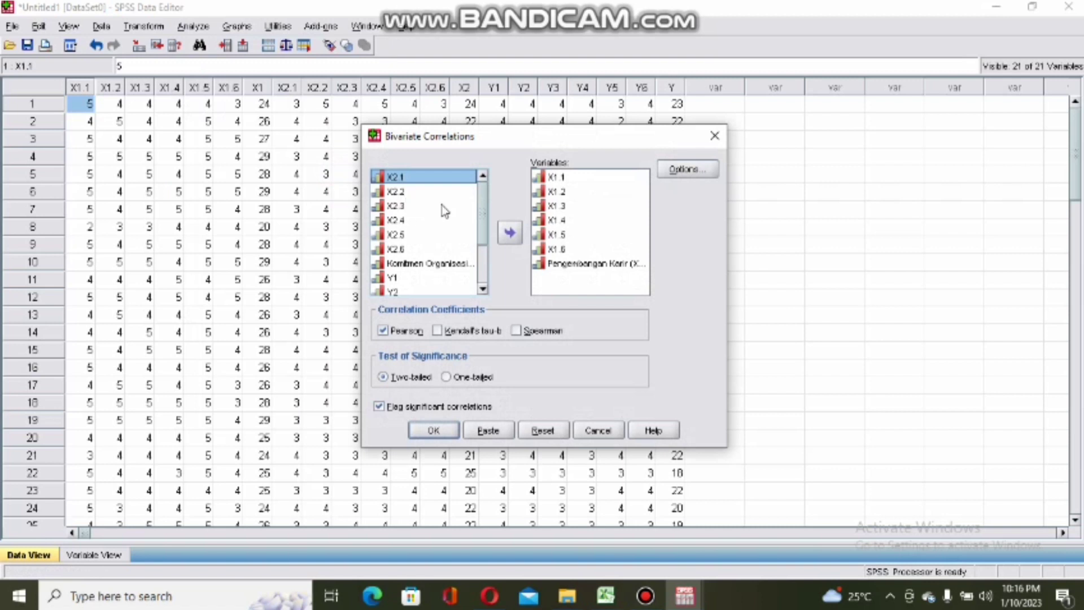
click(571, 177)
double_click(572, 177)
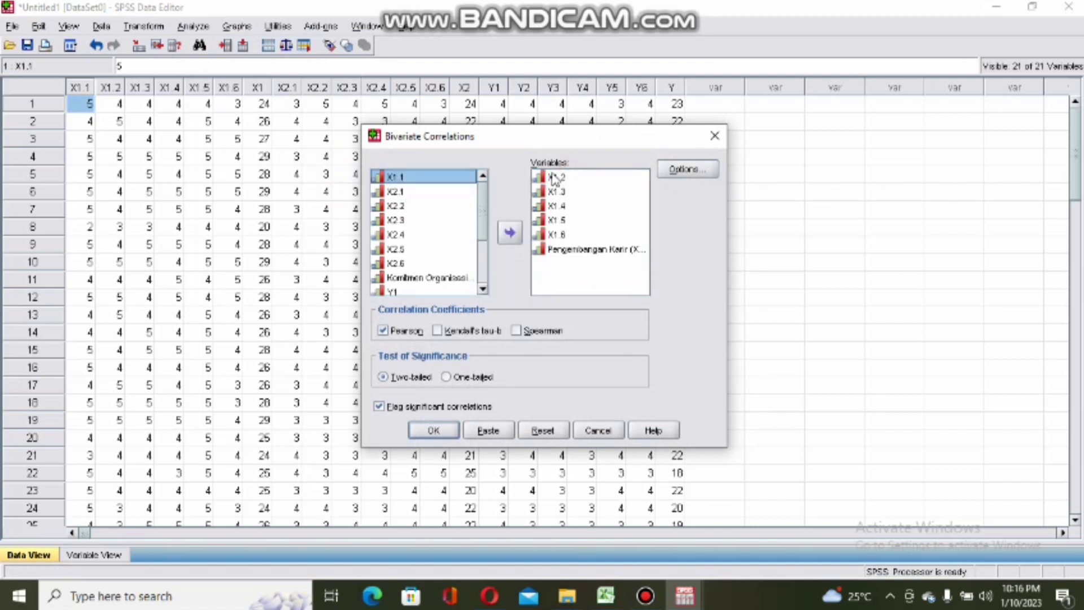
double_click(558, 177)
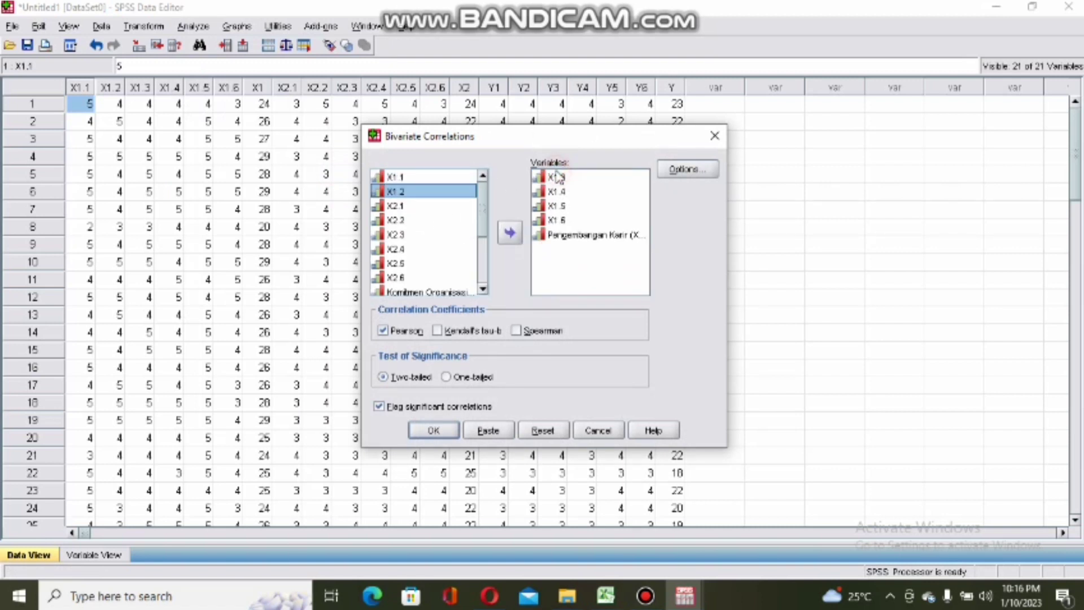
double_click(558, 177)
double_click(558, 178)
double_click(558, 178)
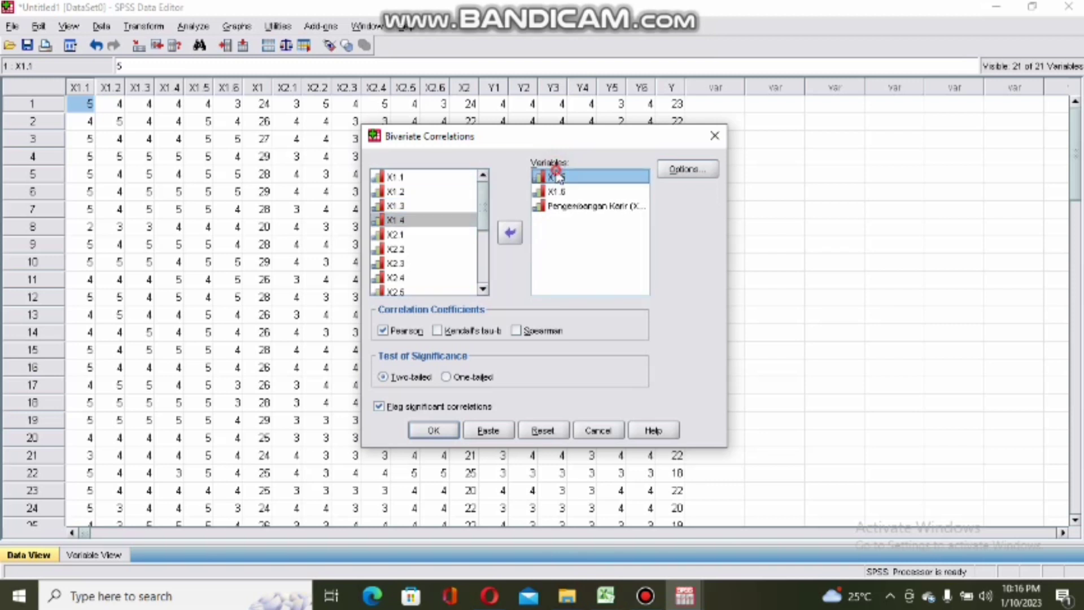
double_click(558, 177)
click(558, 177)
double_click(558, 177)
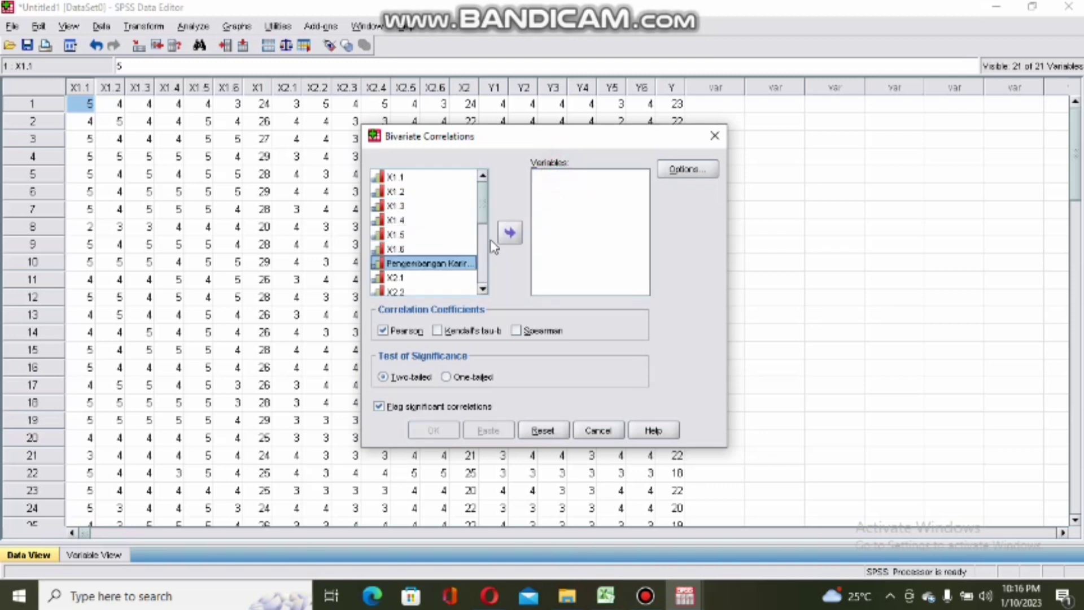
Run a two-tailed Pearson bivariate correlation on X2.1 through X2.6 together with the Komitmen Organisasi total variable
drag(484, 208, 484, 245)
double_click(415, 187)
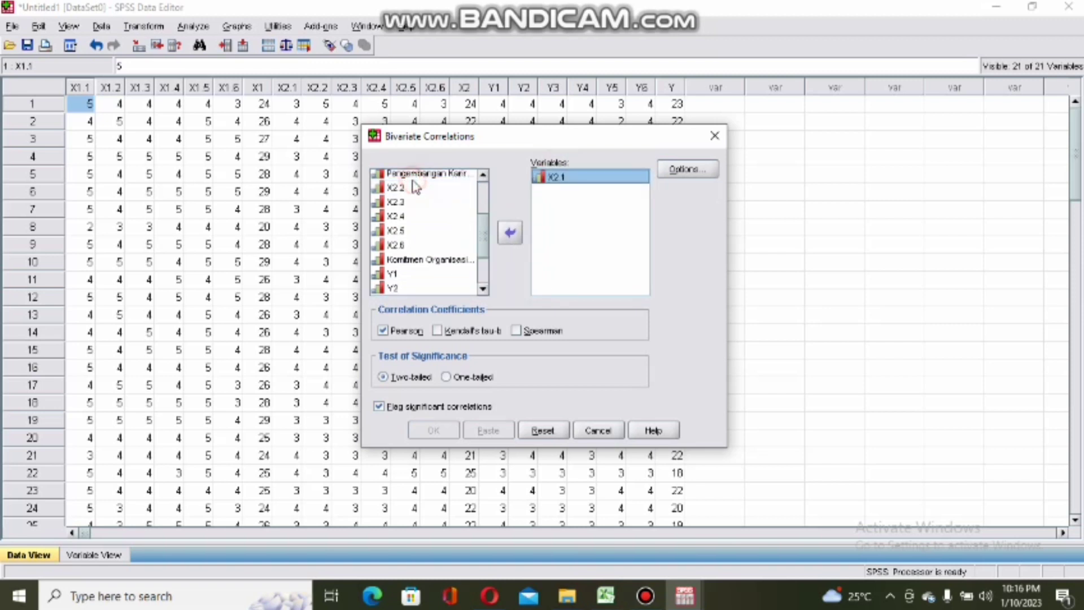
double_click(415, 187)
double_click(416, 188)
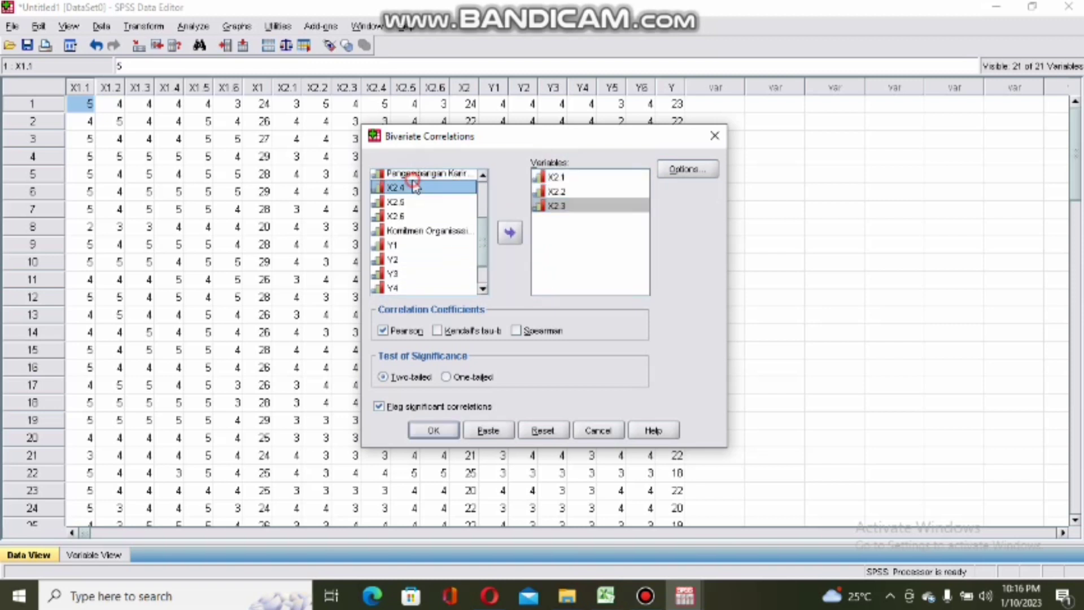
double_click(415, 187)
double_click(415, 186)
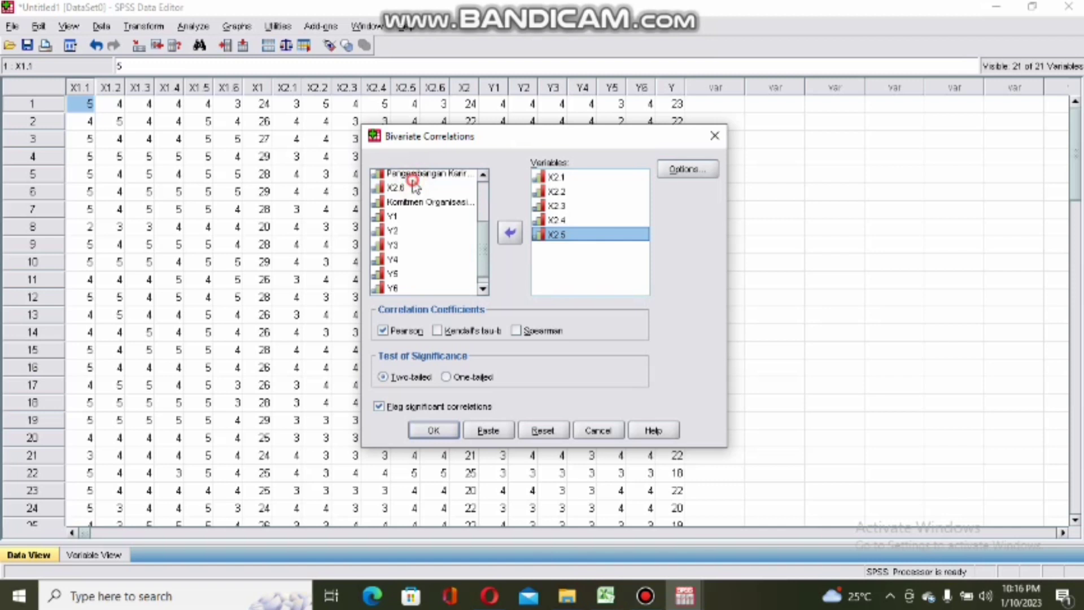
double_click(415, 186)
double_click(412, 176)
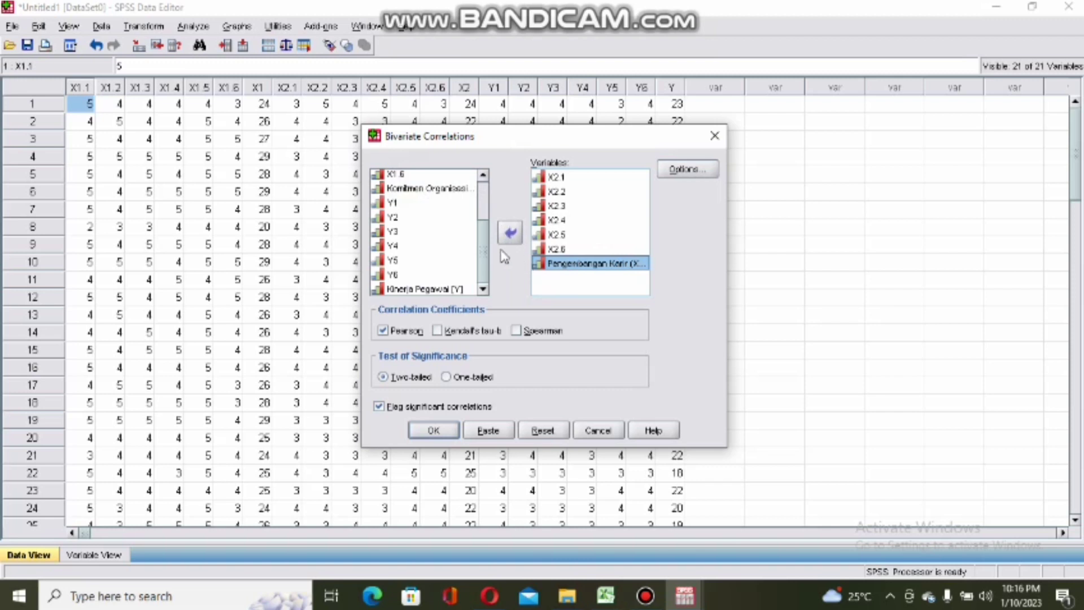
double_click(566, 263)
double_click(462, 203)
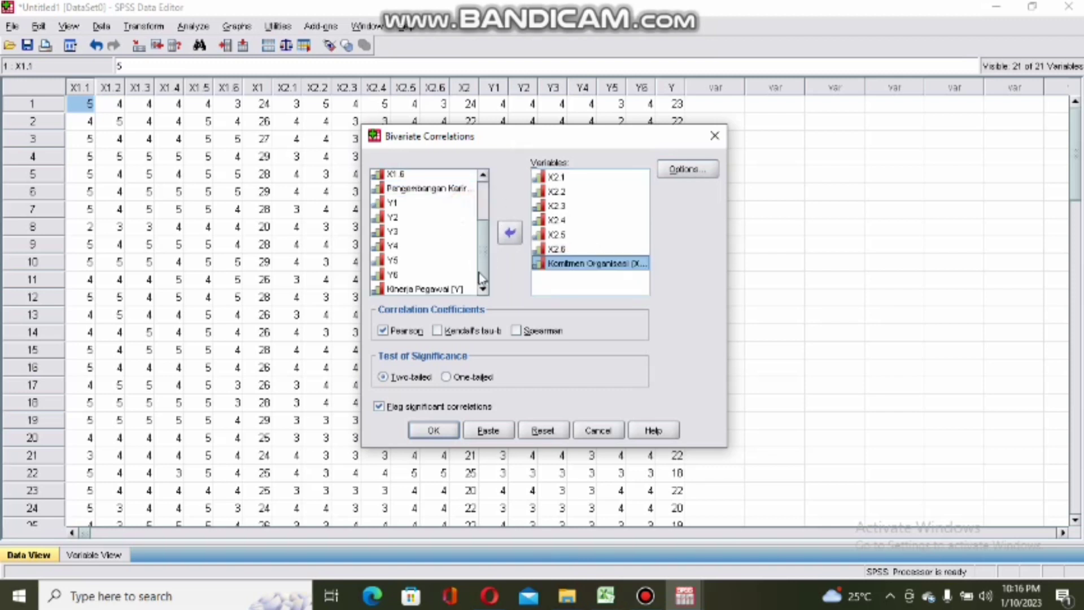
click(435, 431)
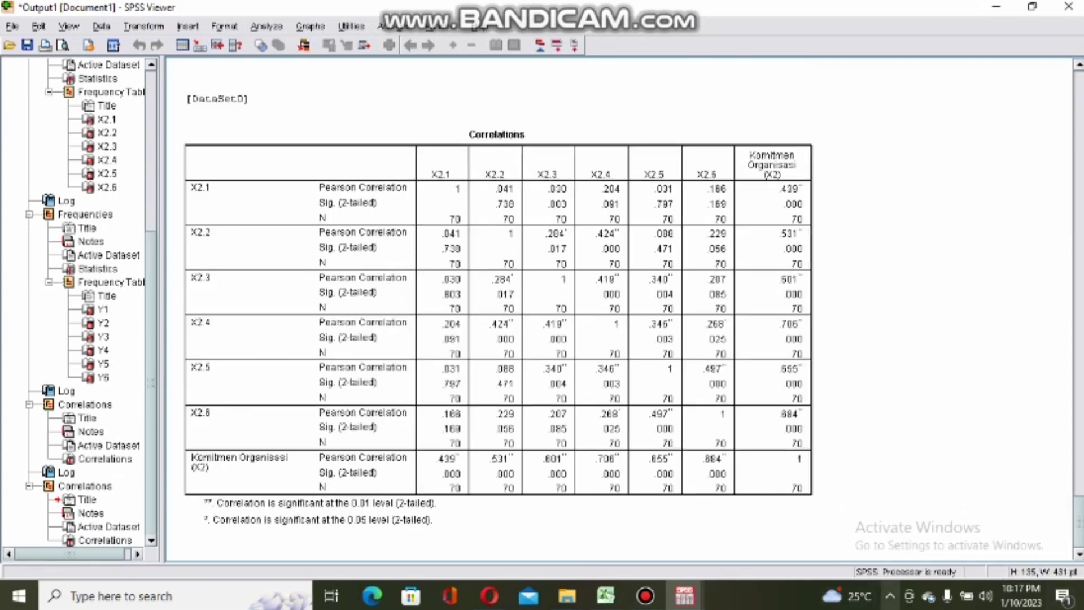
Return to the data editor, reopen the bivariate correlation analysis and remove X2.1 through X2.6 and Komitmen Organisasi from its variables
mouse_move(687, 596)
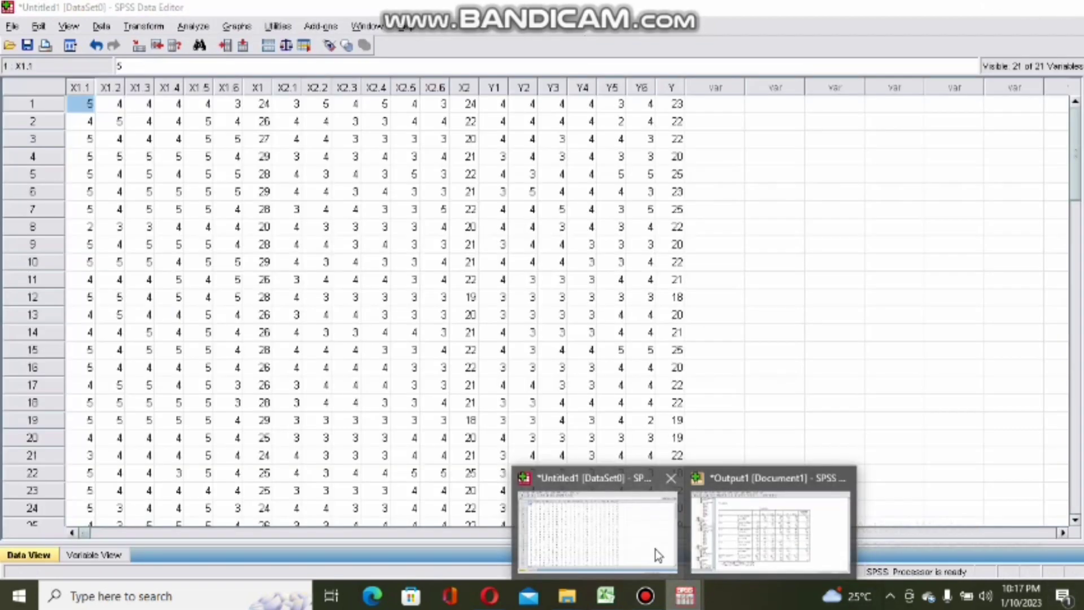
click(656, 553)
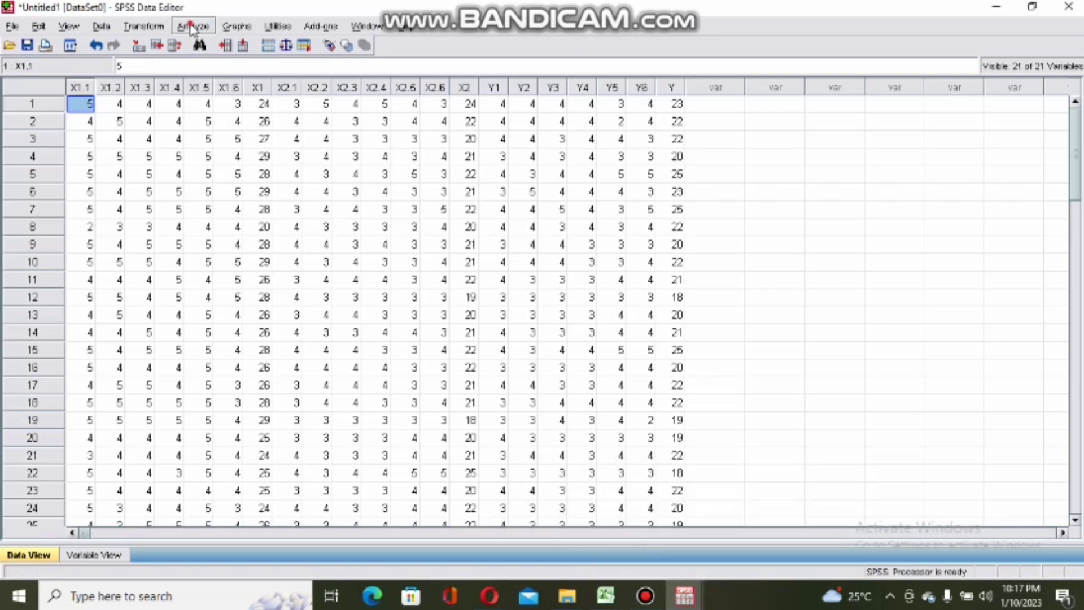
click(193, 26)
mouse_move(301, 187)
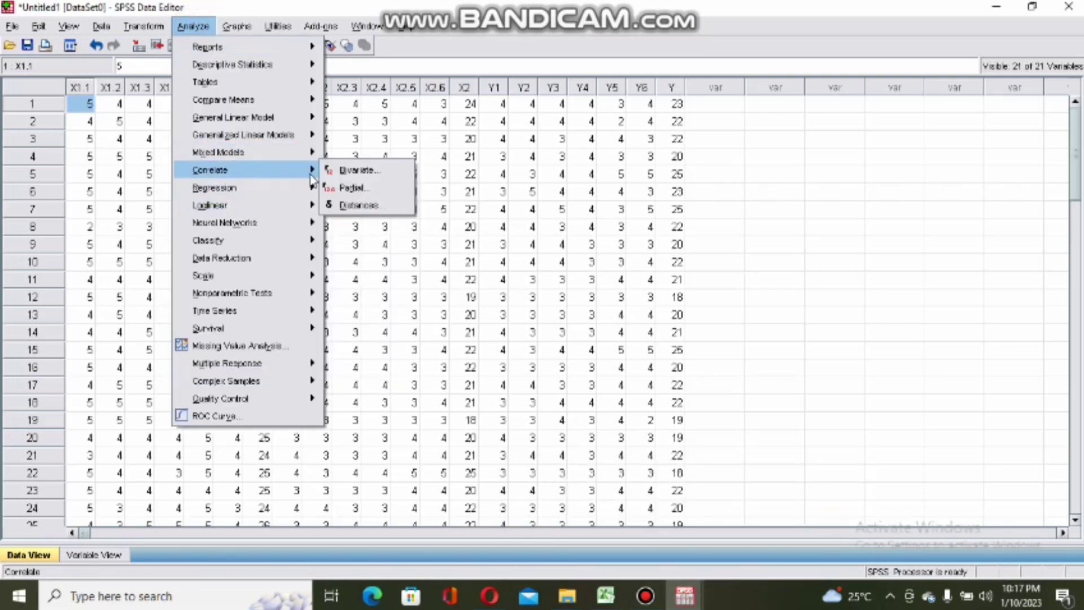
click(345, 170)
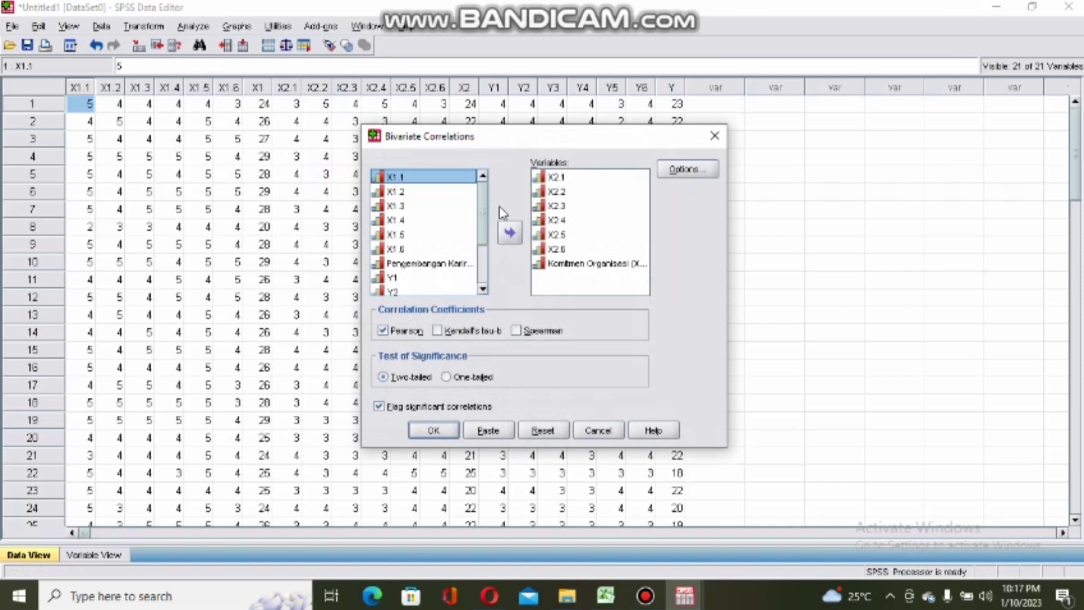
double_click(575, 179)
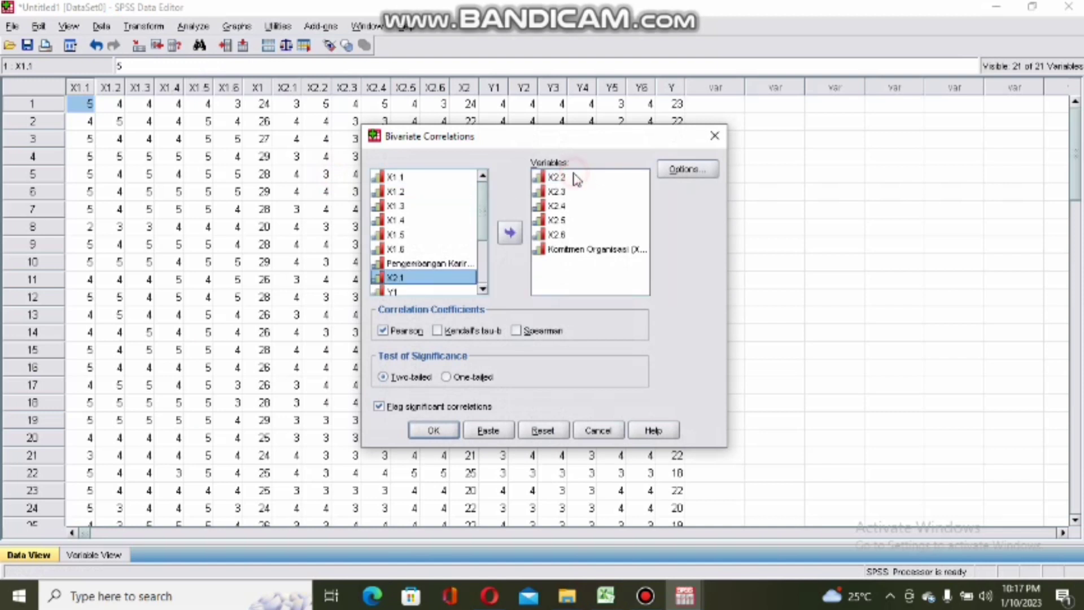
double_click(575, 178)
double_click(575, 179)
double_click(575, 178)
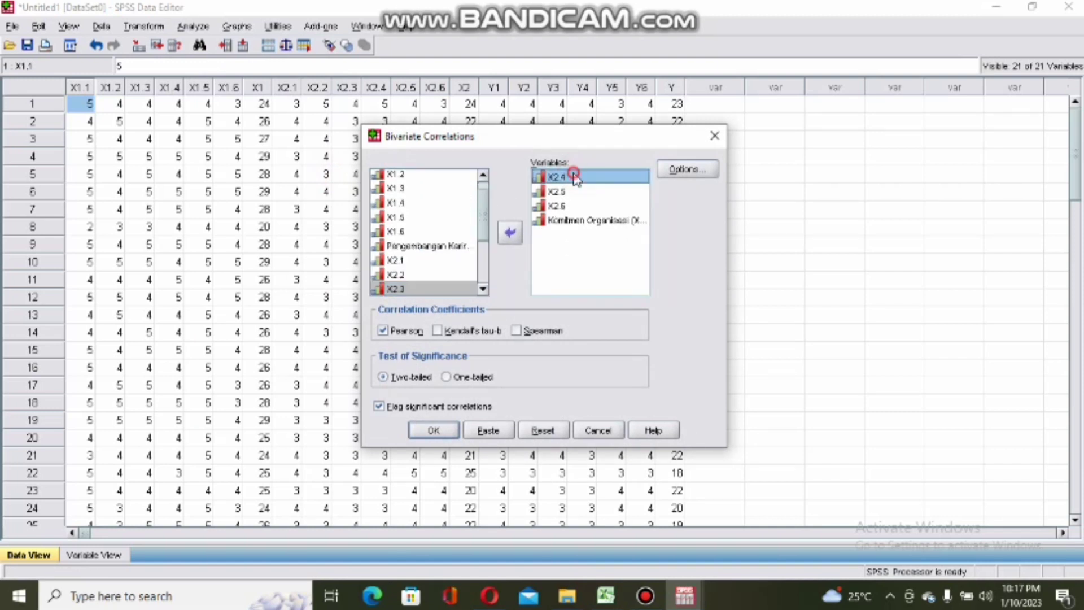
double_click(575, 179)
click(575, 177)
double_click(575, 177)
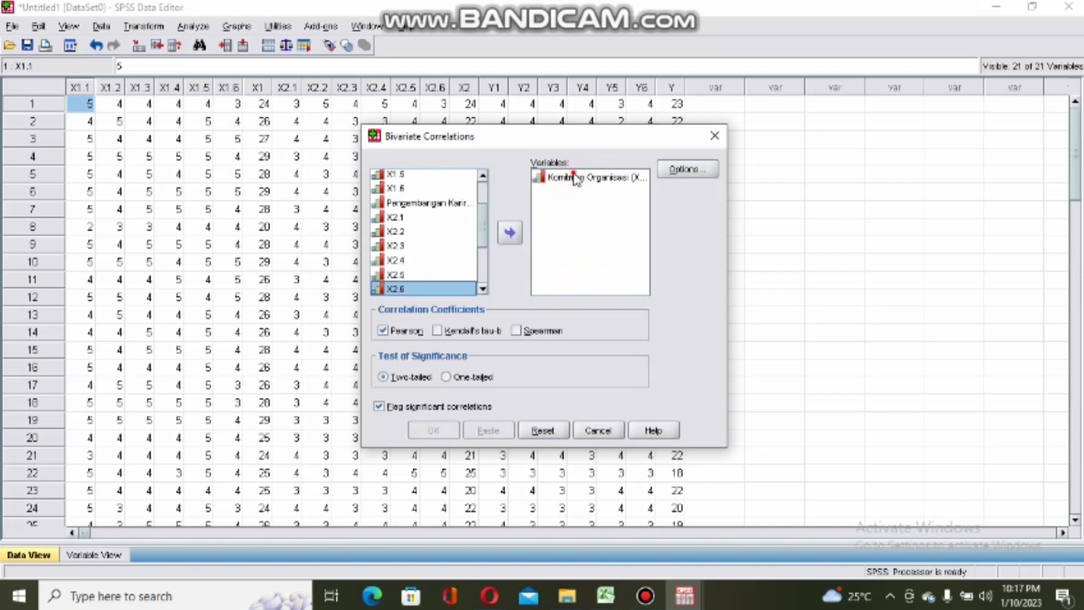
double_click(575, 177)
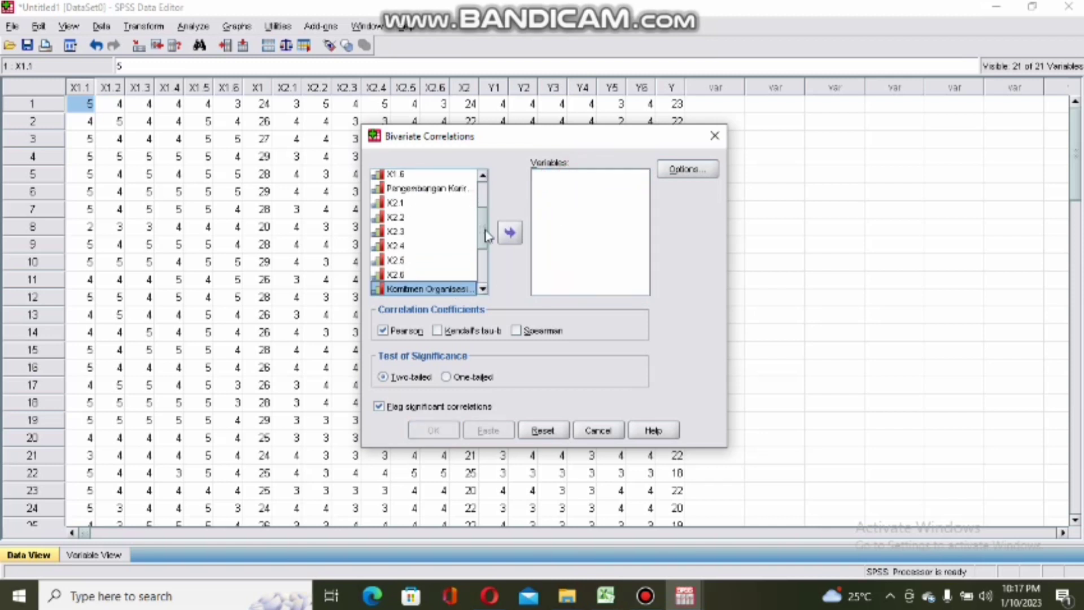
Run a two-tailed Pearson bivariate correlation on Y1 through Y6 with the Kinerja Pegawai total, and review the correlation table
scroll(474, 229, down, 3)
double_click(451, 203)
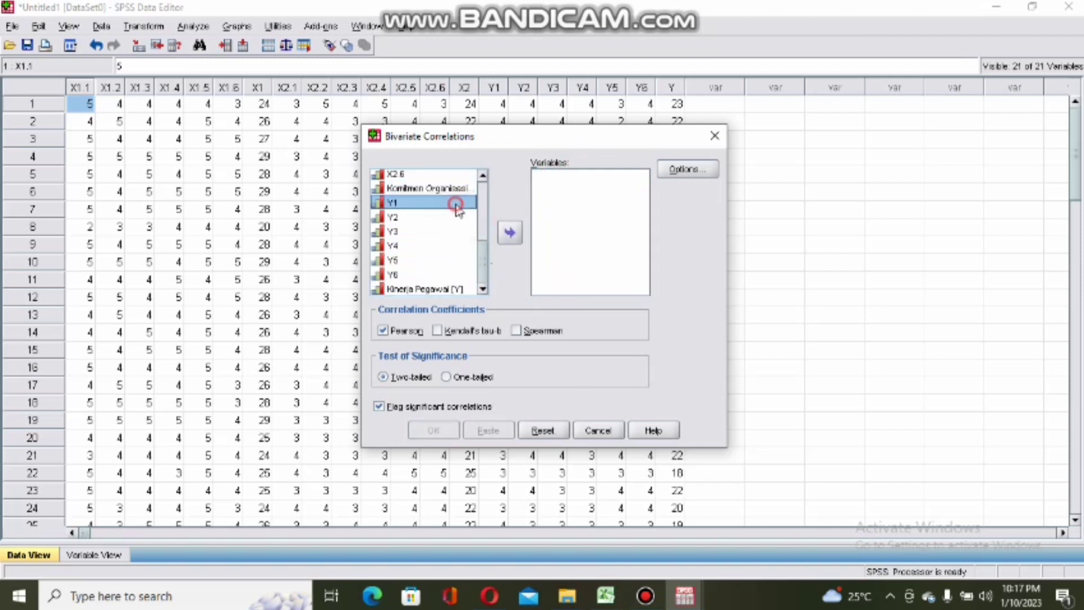
double_click(457, 220)
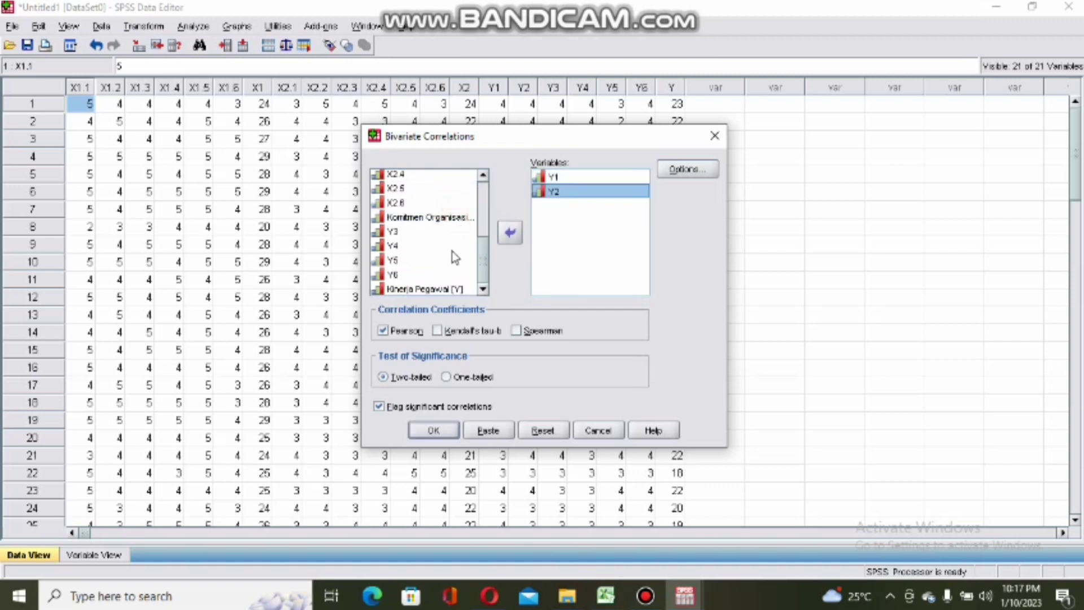
double_click(451, 244)
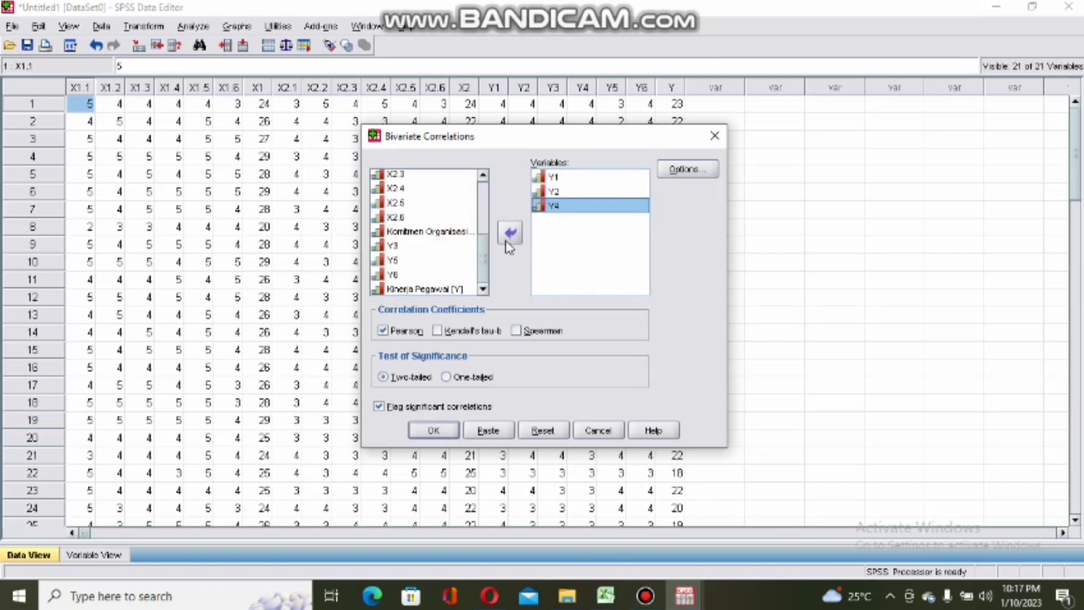
click(510, 233)
double_click(461, 246)
double_click(460, 248)
double_click(460, 260)
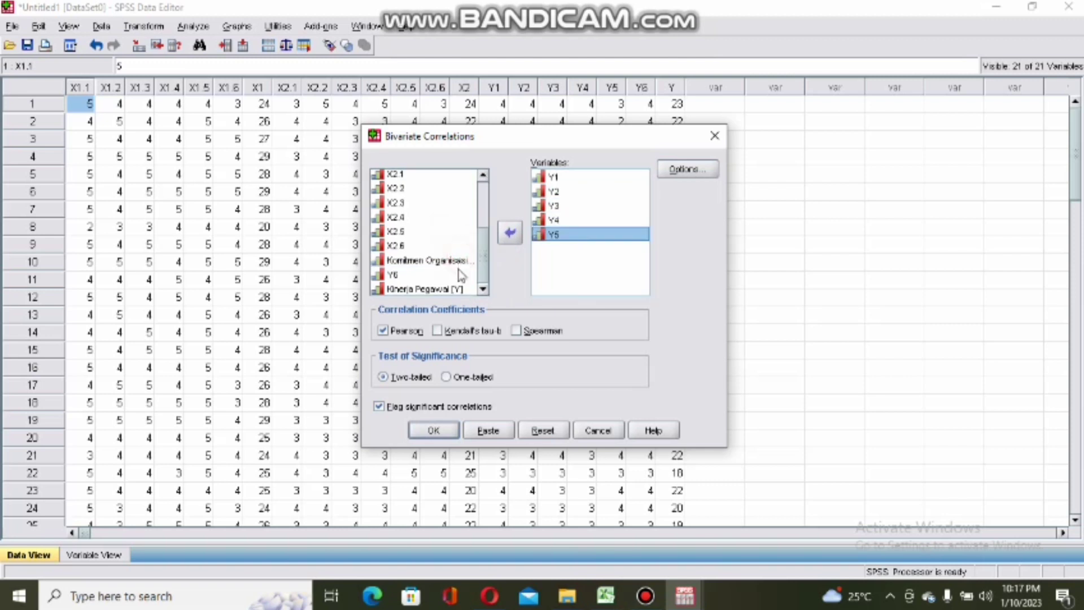
double_click(457, 278)
double_click(456, 287)
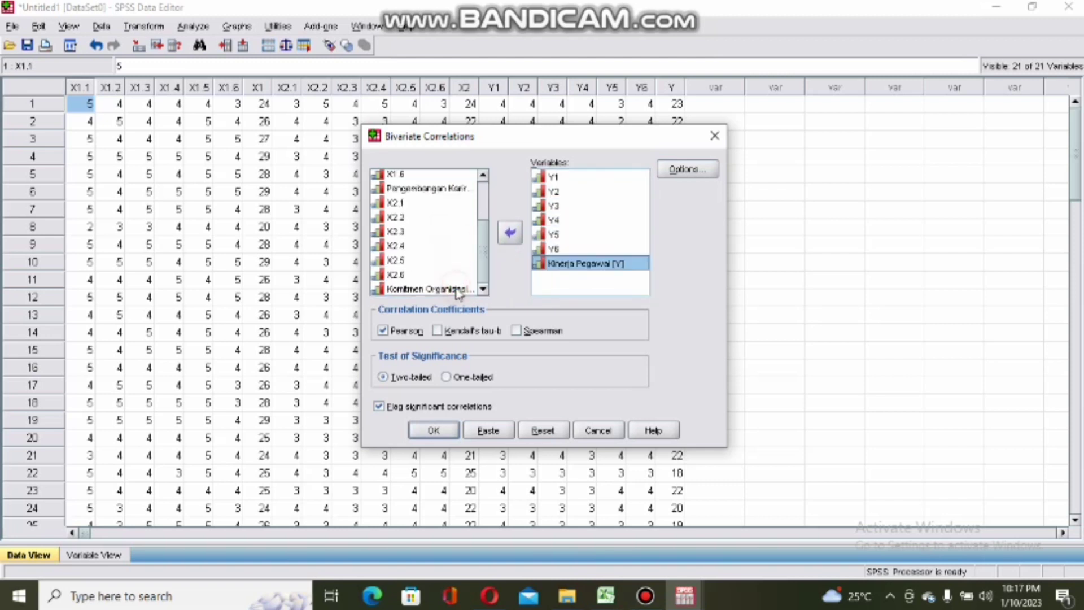
click(440, 433)
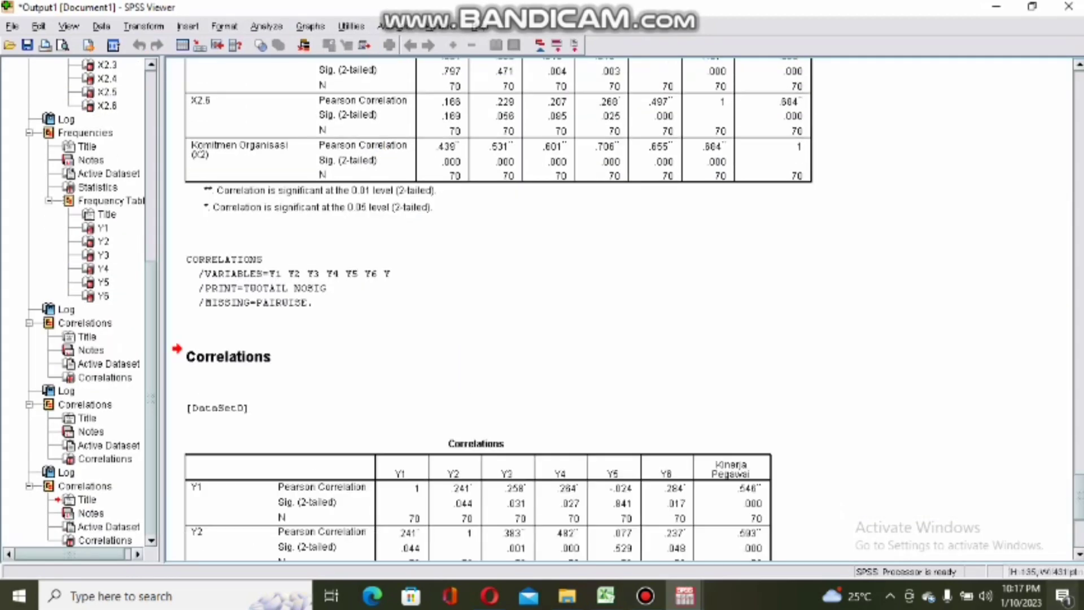
scroll(1080, 496, down, 5)
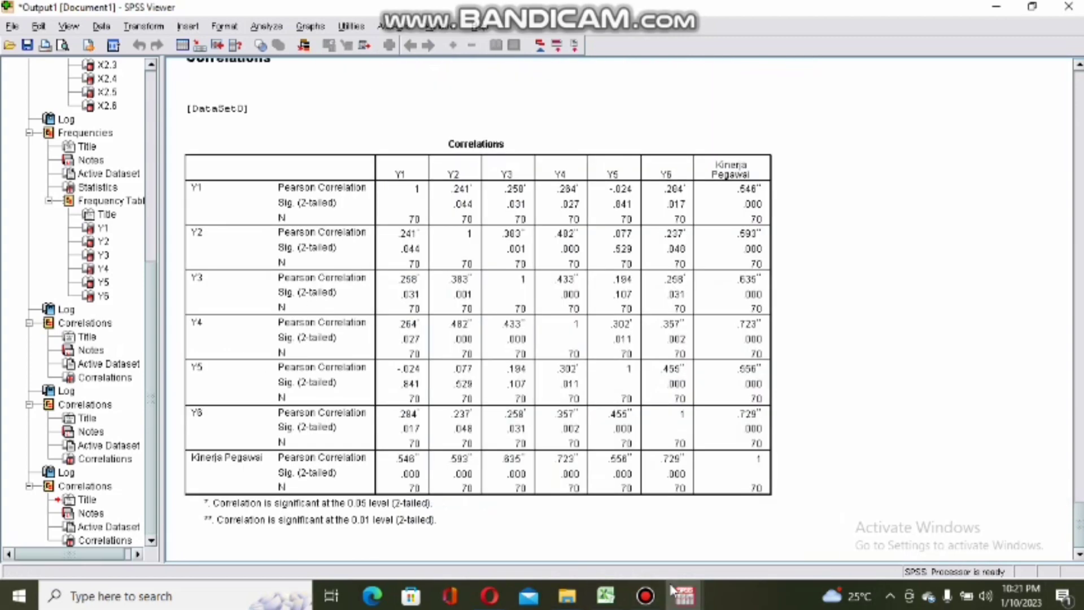
Return to the data editor and open the scale reliability analysis
mouse_move(672, 590)
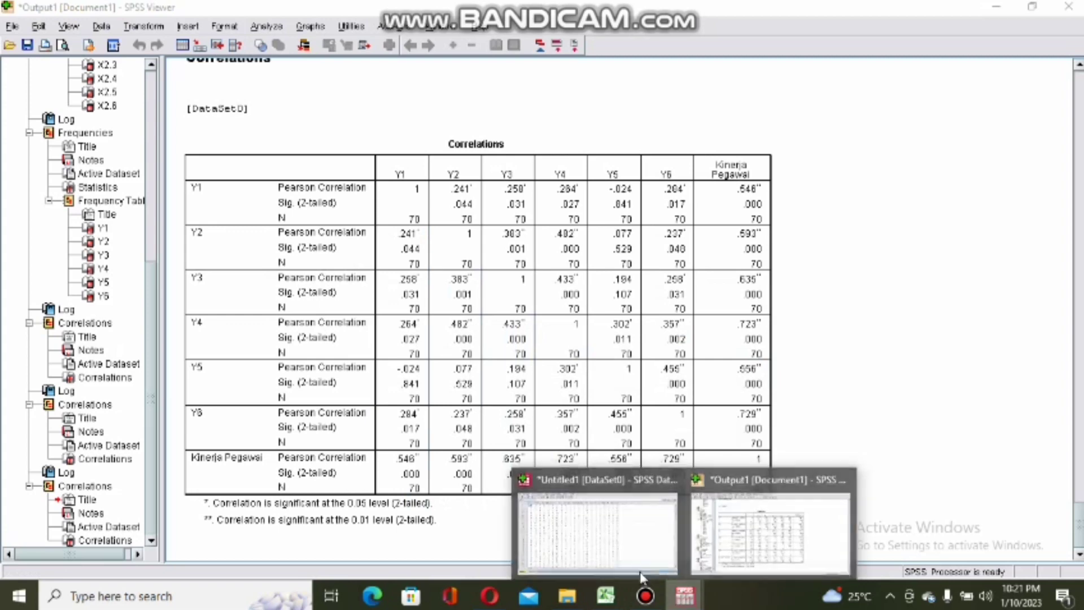
click(593, 551)
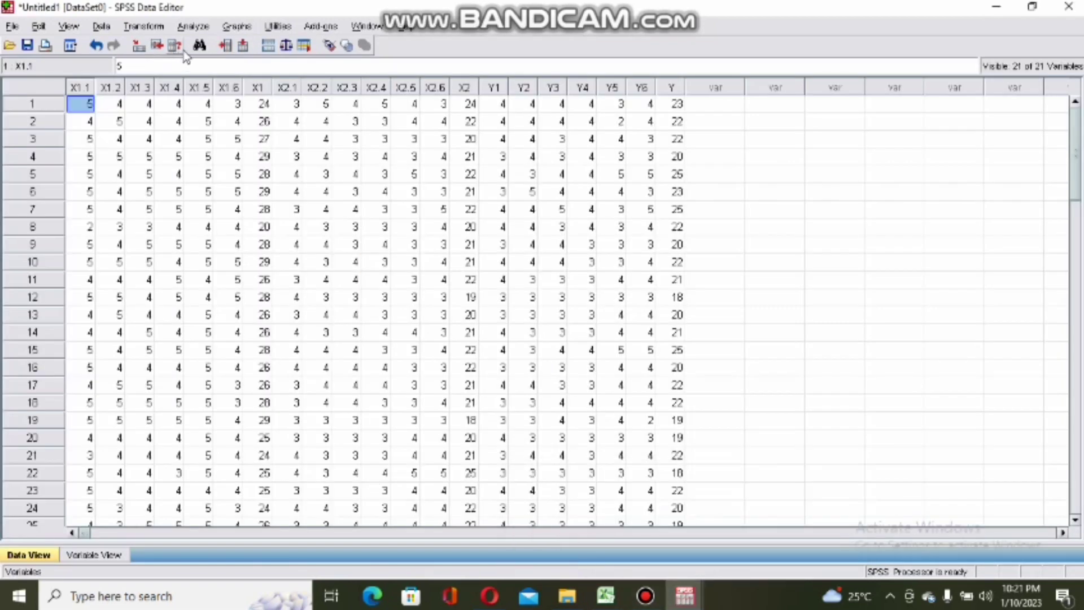
click(193, 26)
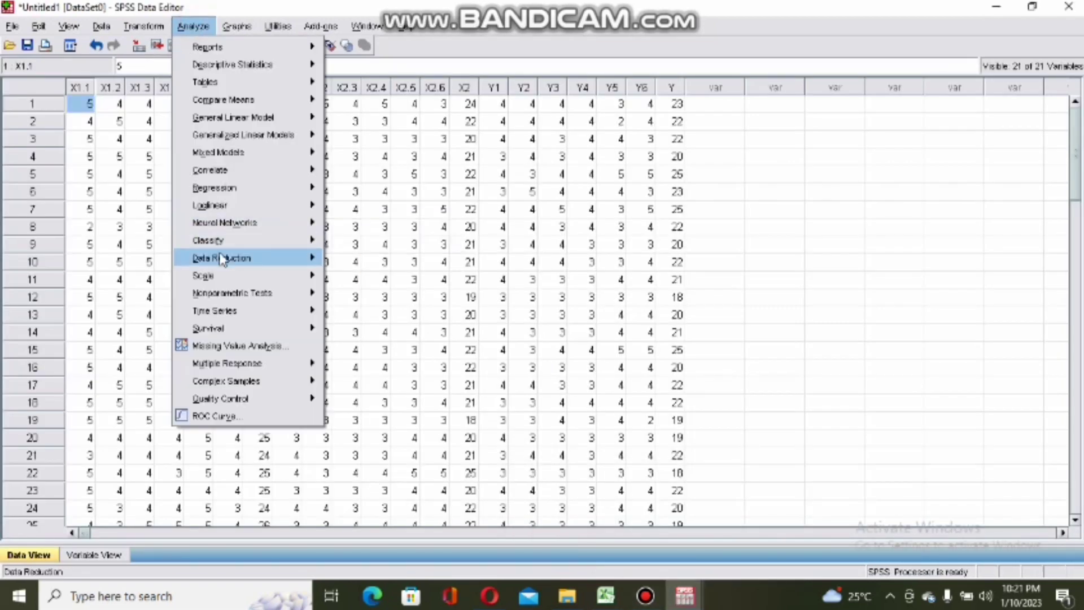
mouse_move(281, 288)
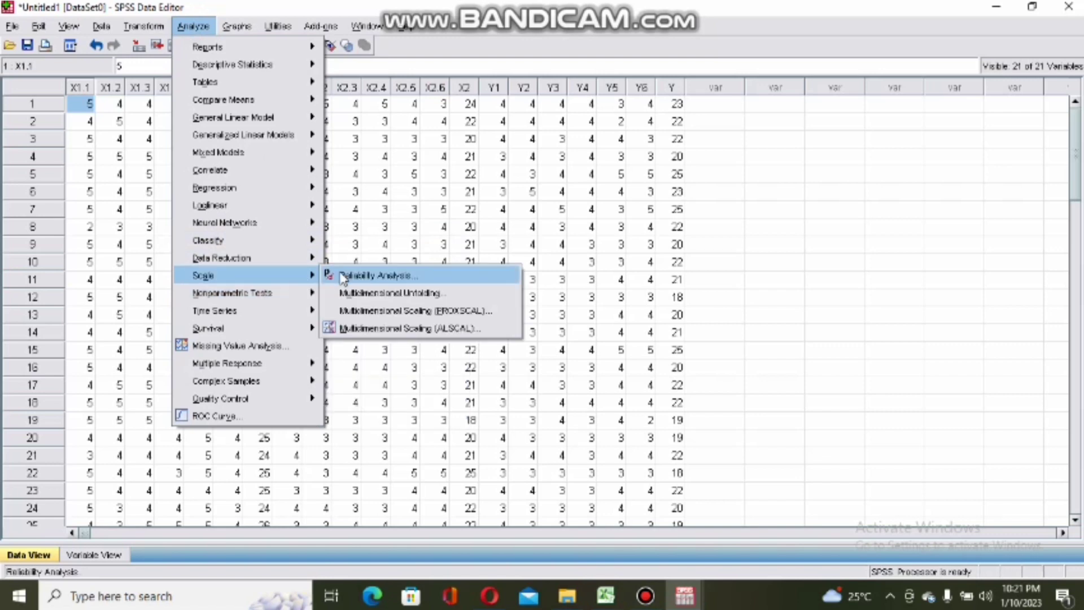
click(353, 275)
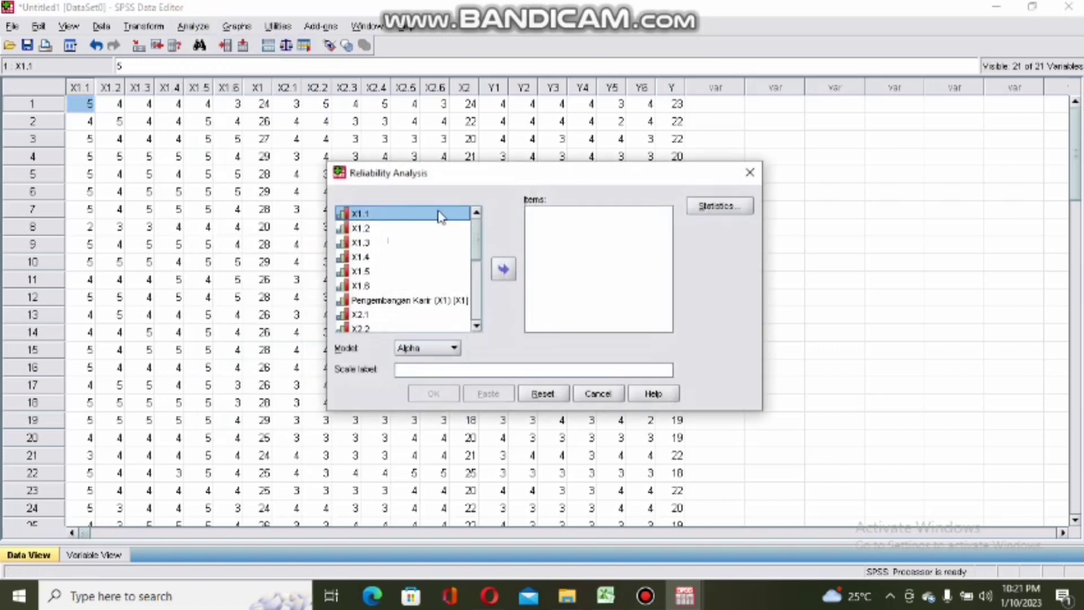
Run an Alpha reliability analysis on items X1.1 through X1.6 with the scale label Pengembangan Karir (X1)
double_click(438, 214)
double_click(439, 214)
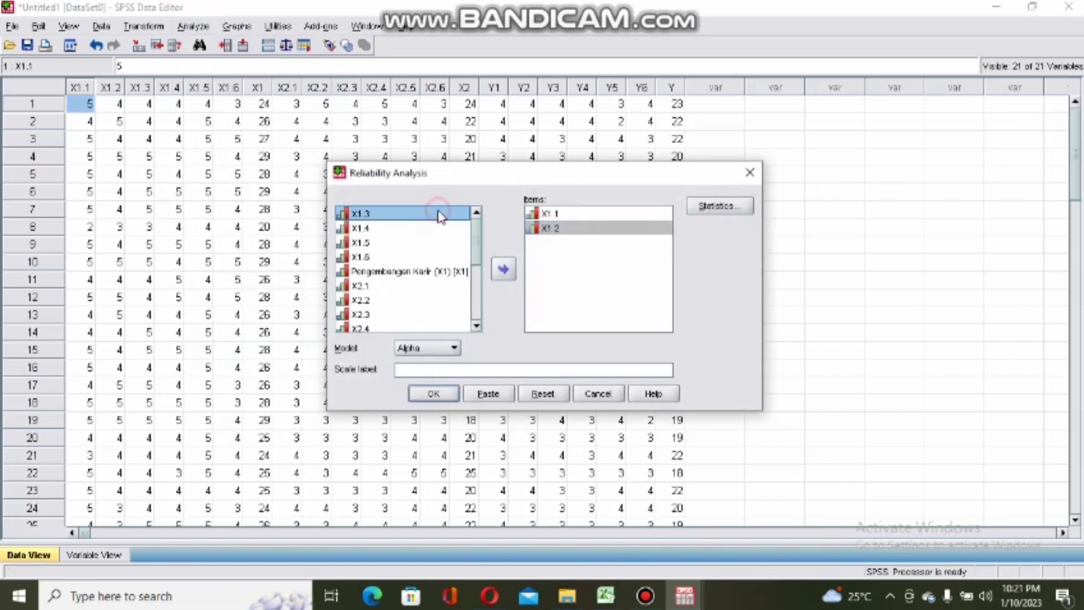
double_click(439, 214)
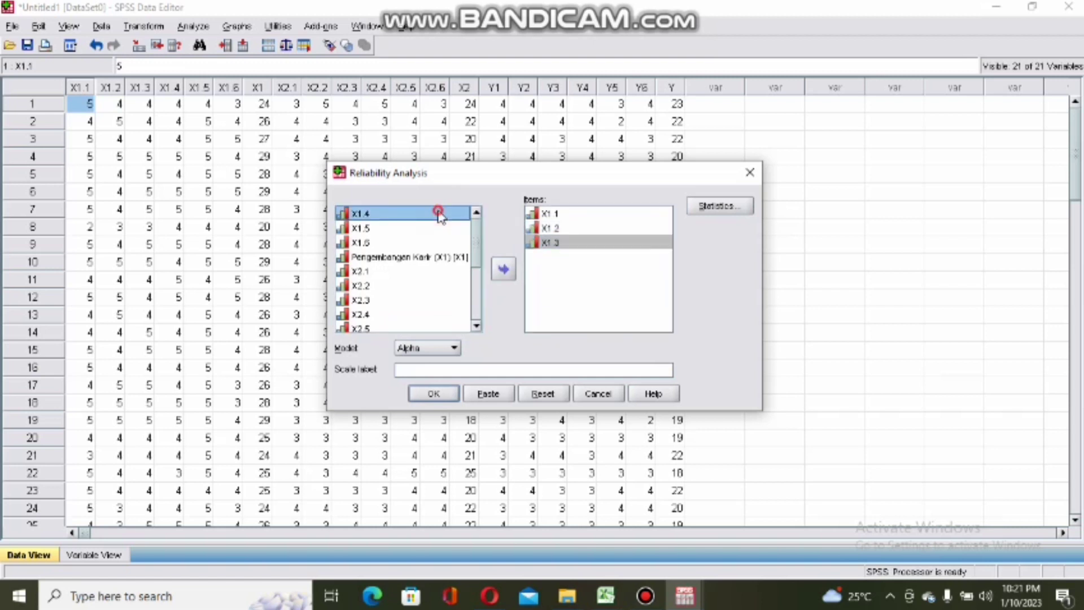
double_click(439, 214)
double_click(439, 214)
click(439, 214)
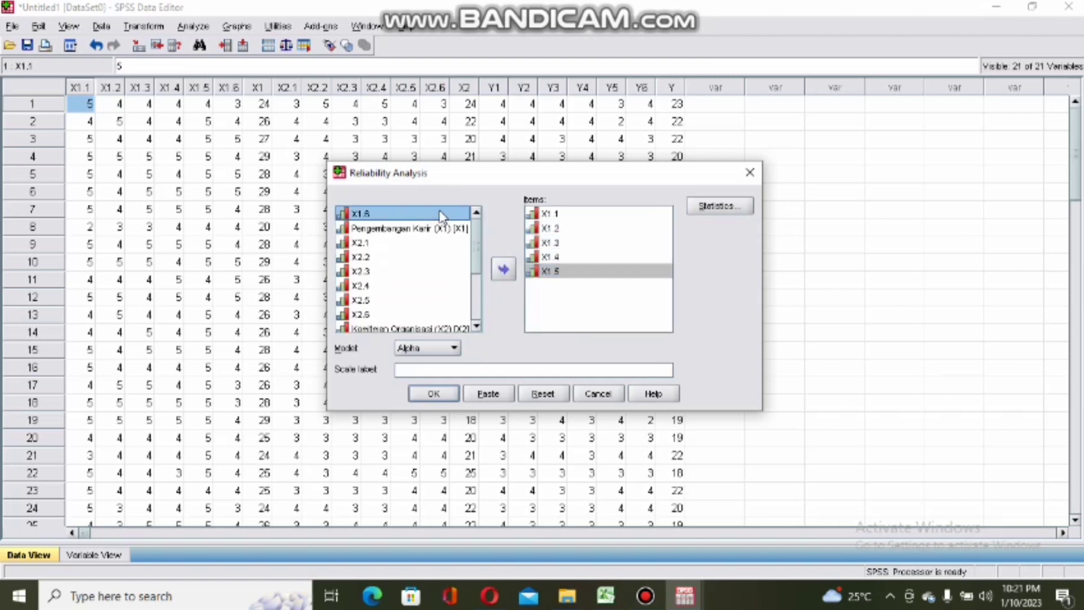
double_click(444, 214)
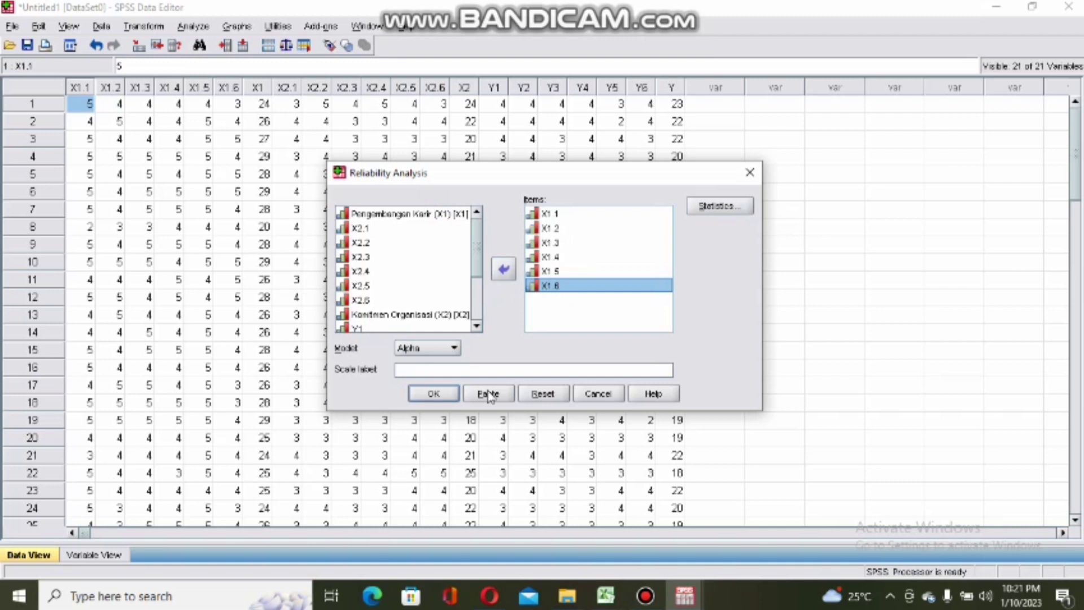
click(484, 369)
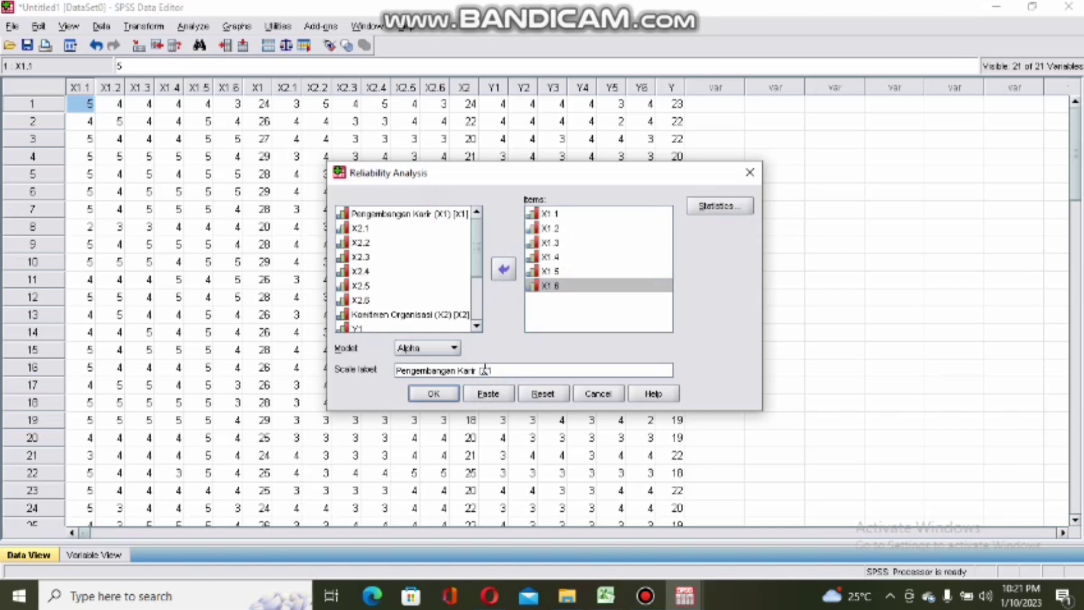
click(447, 398)
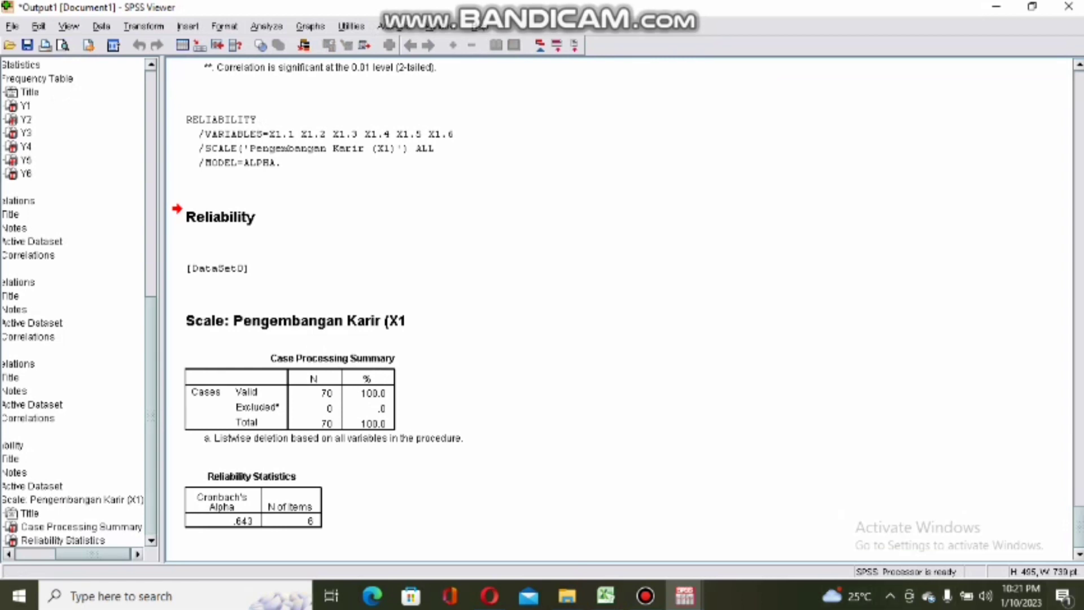
Return to the data editor, reopen the reliability analysis and remove X1.1 through X1.6 from its items
click(685, 595)
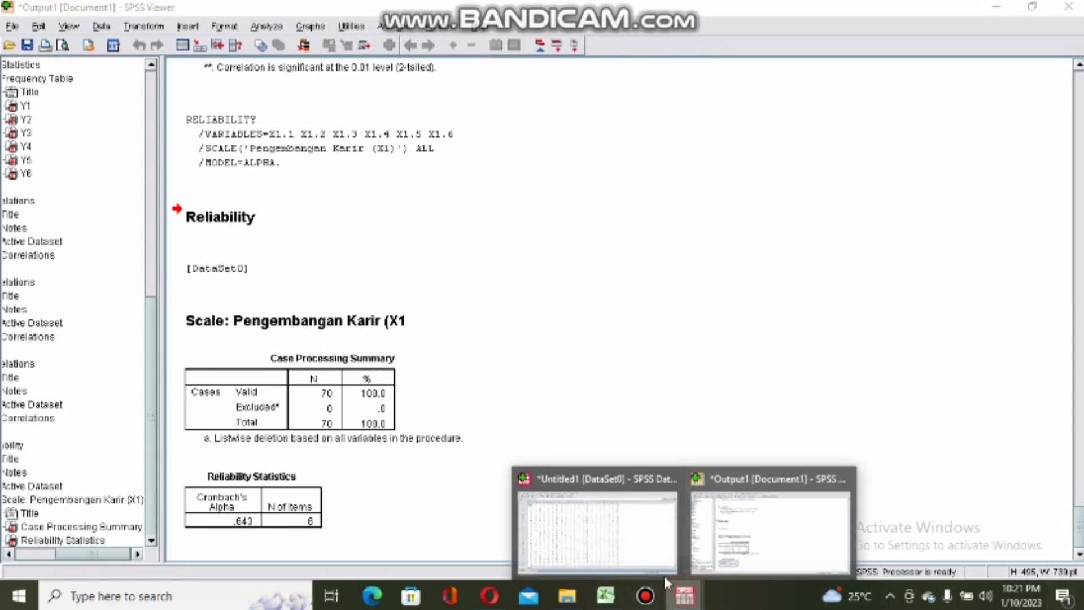
click(638, 558)
click(202, 26)
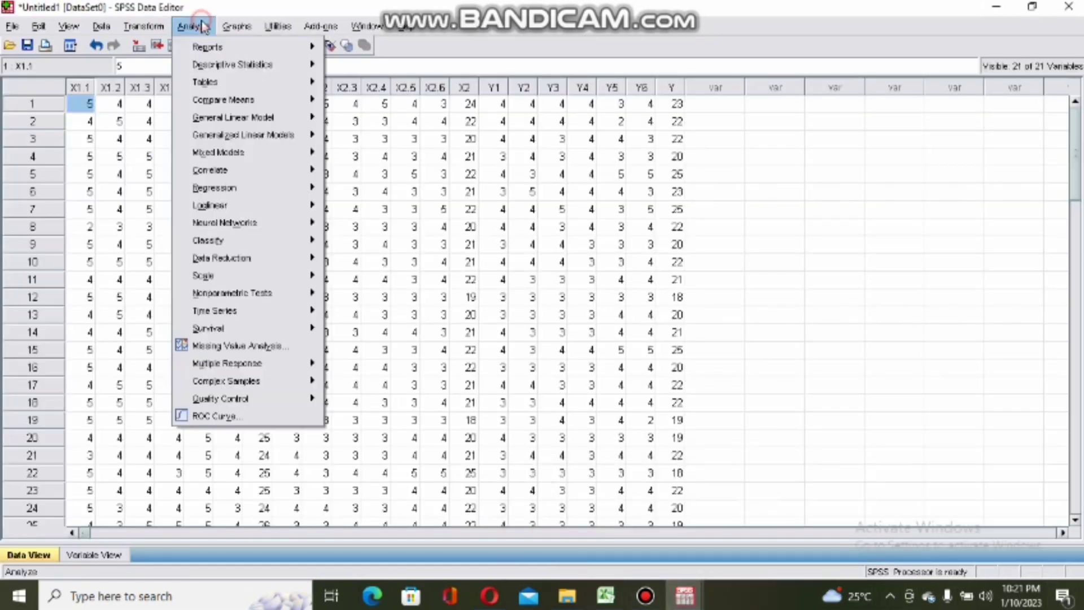
mouse_move(303, 276)
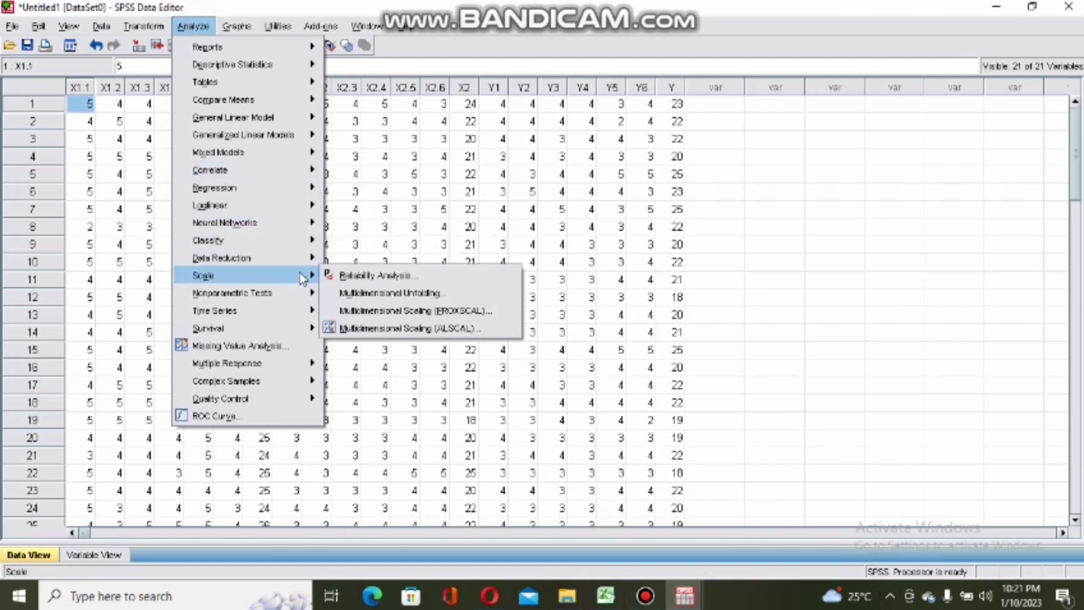
click(372, 275)
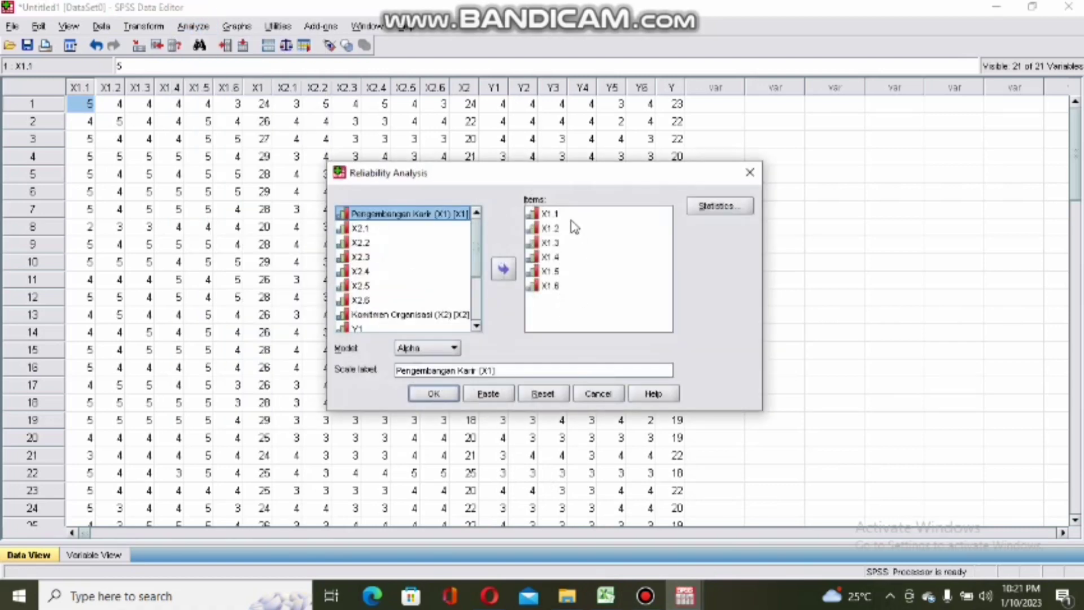
double_click(574, 214)
double_click(574, 215)
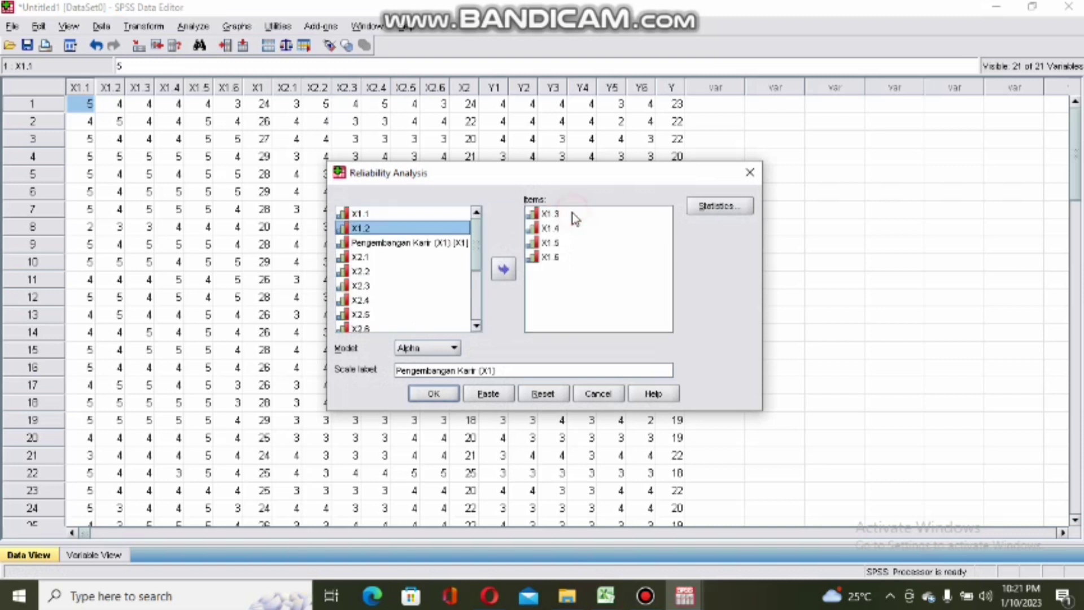
double_click(575, 215)
click(573, 215)
double_click(573, 215)
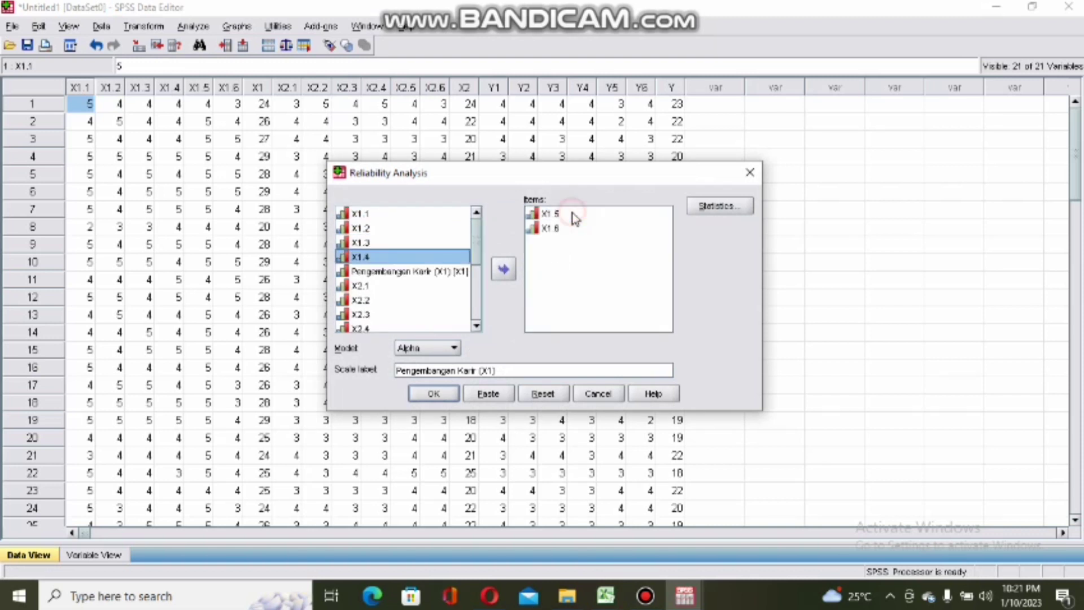
double_click(573, 215)
double_click(574, 215)
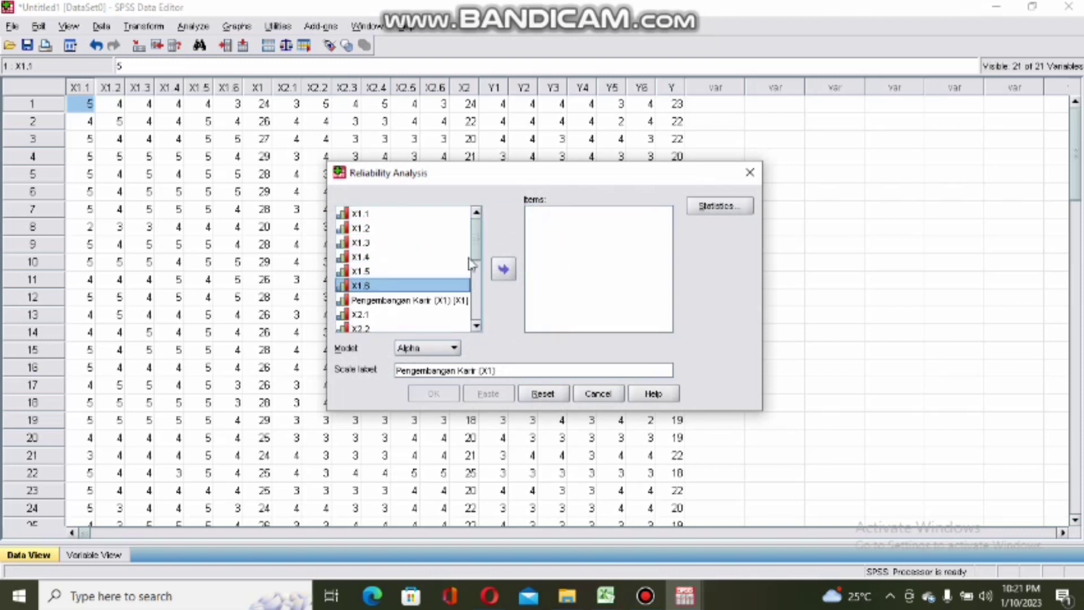
Add X2.1 through X2.6 as the items of the reliability analysis
drag(477, 250, 480, 283)
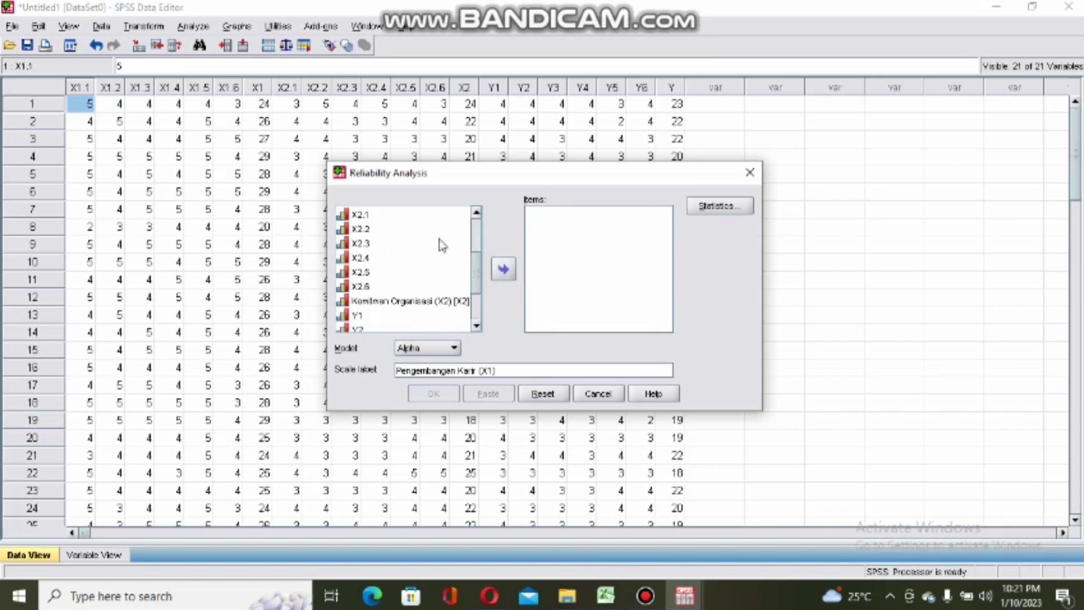
double_click(435, 217)
double_click(435, 217)
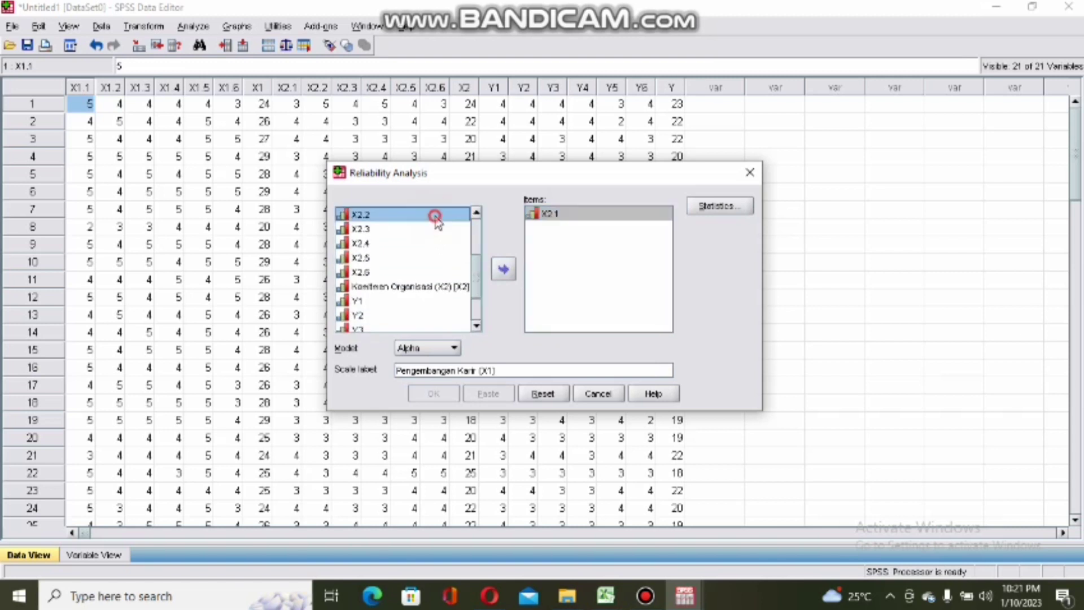
double_click(435, 217)
click(436, 217)
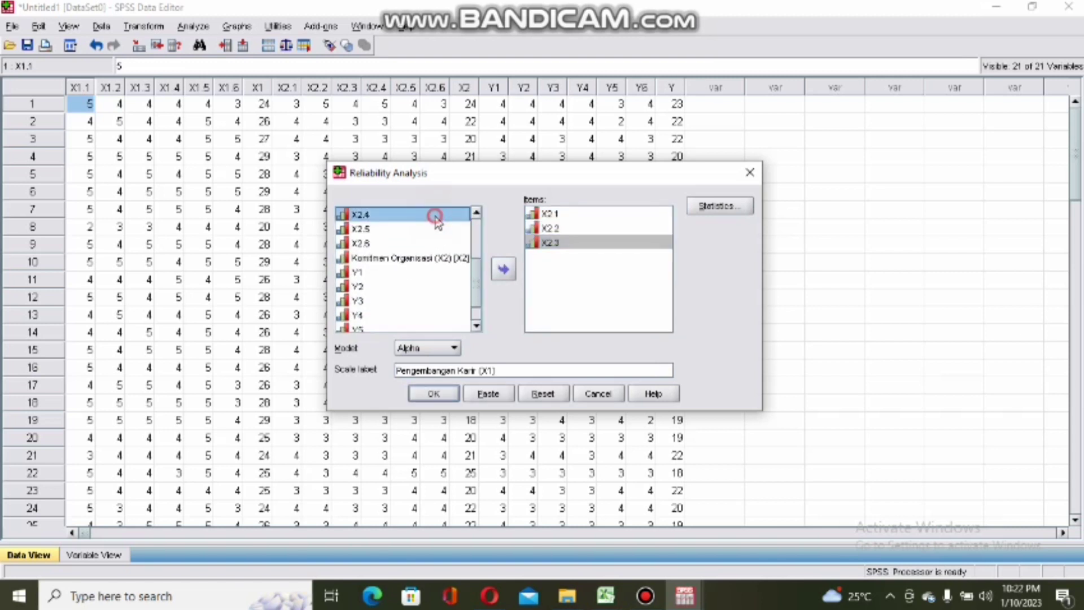
double_click(436, 217)
double_click(436, 217)
double_click(436, 214)
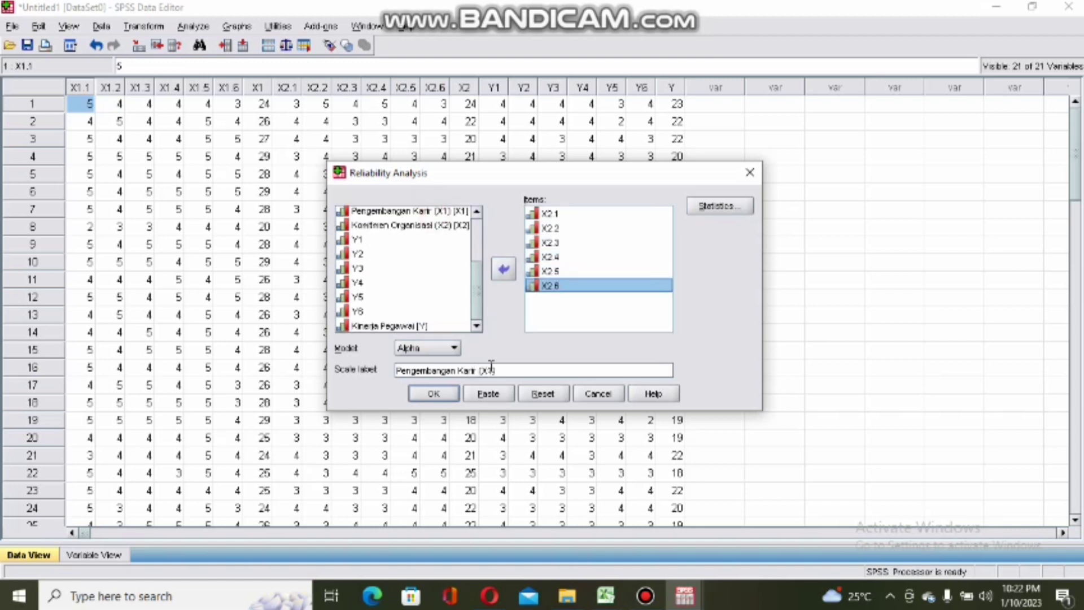
Replace the scale label with Komitmen Organisasi (X2) and run the Alpha reliability analysis
click(500, 368)
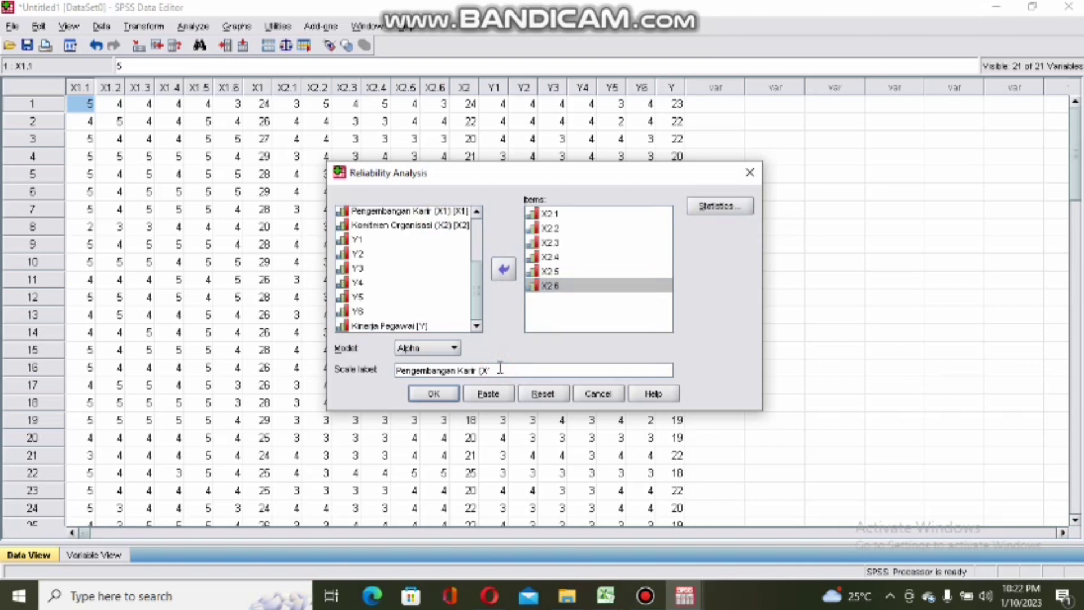
key(BackSpace)
key(BackSpace)
key(BackSpace)
key(BackSpace)
key(BackSpace)
key(BackSpace)
key(BackSpace)
key(BackSpace)
key(BackSpace)
key(BackSpace)
key(BackSpace)
key(BackSpace)
key(BackSpace)
key(BackSpace)
key(BackSpace)
key(BackSpace)
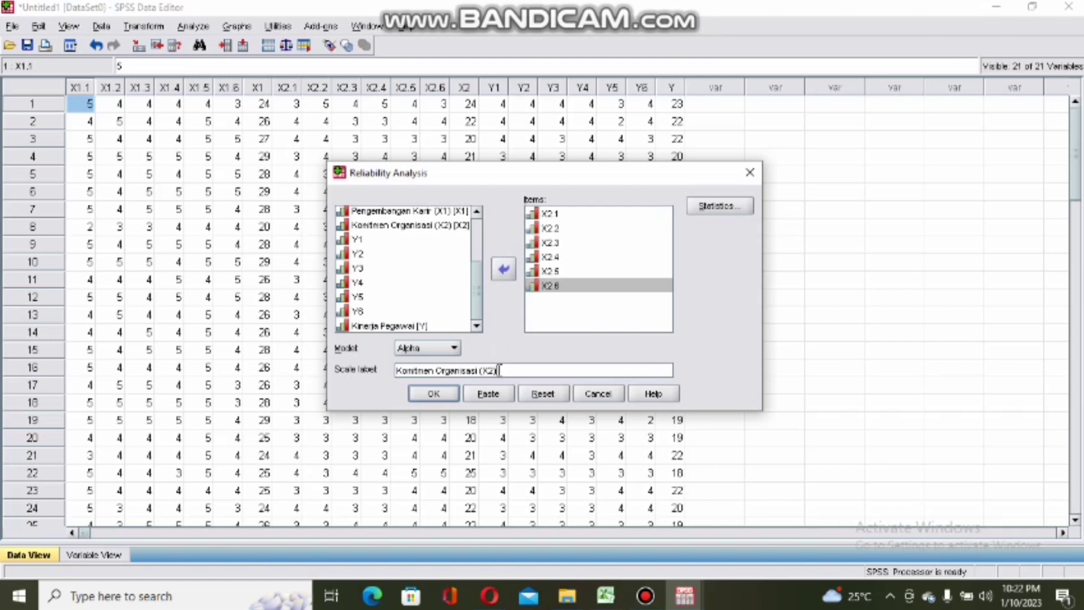
click(440, 395)
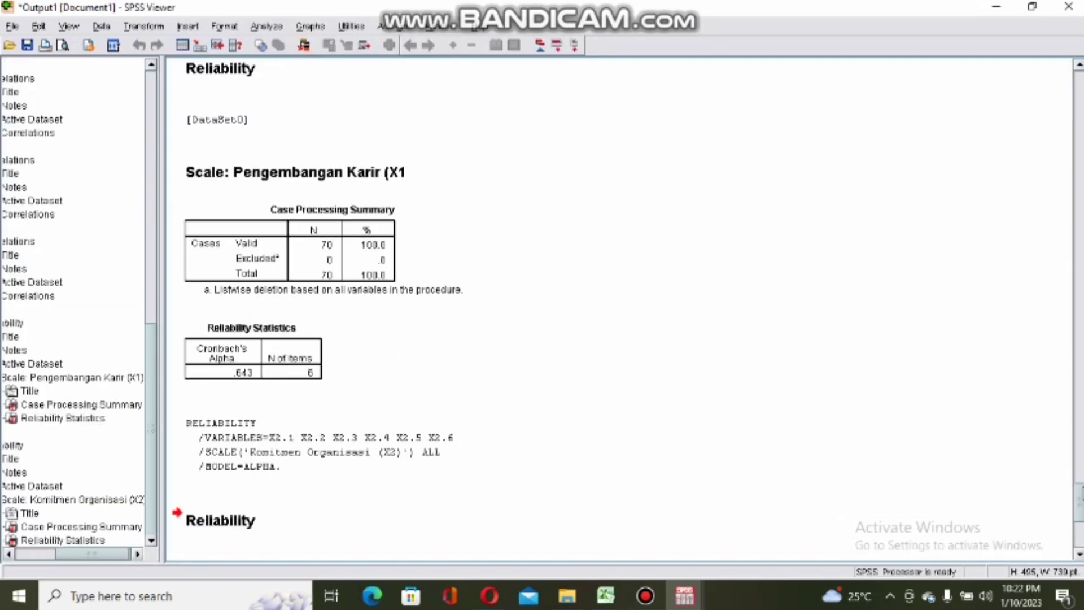
Widen the Komitmen Organisasi (X2) scale title in the output slightly so its full text fits
click(1077, 491)
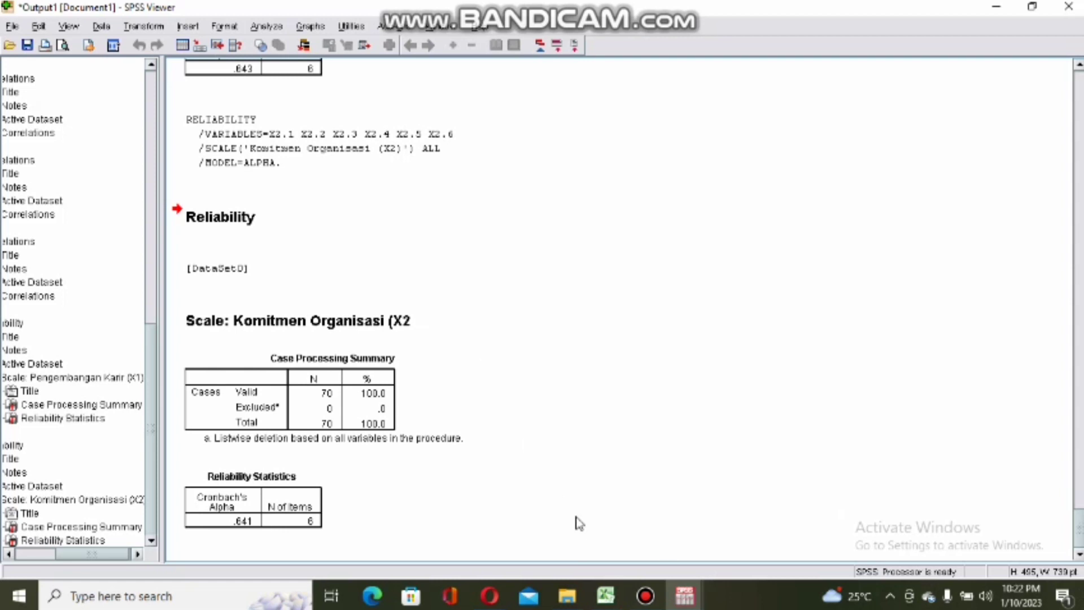
click(402, 320)
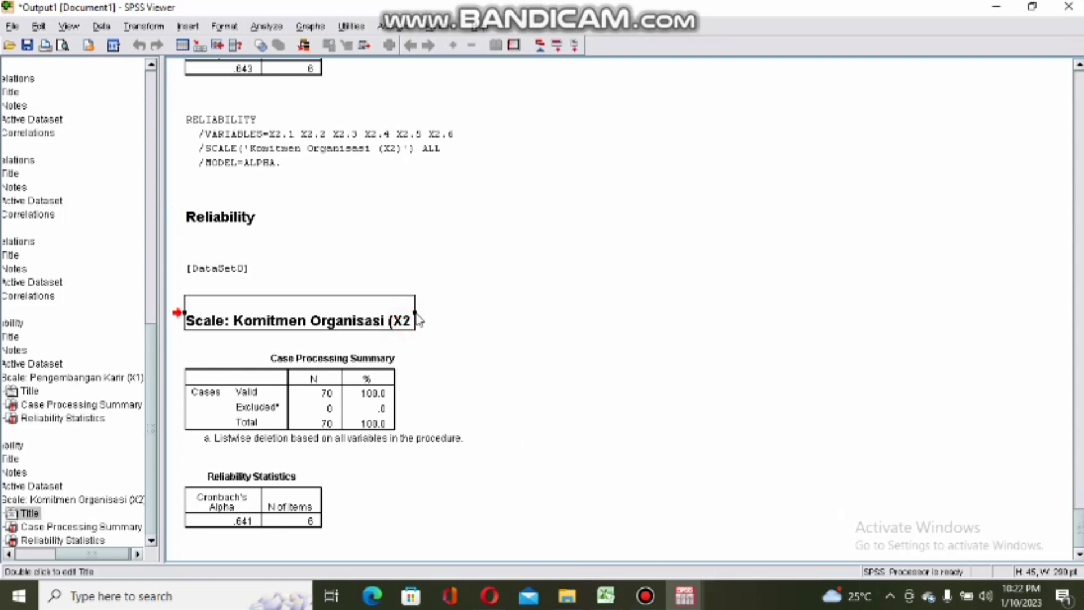
drag(415, 311, 423, 314)
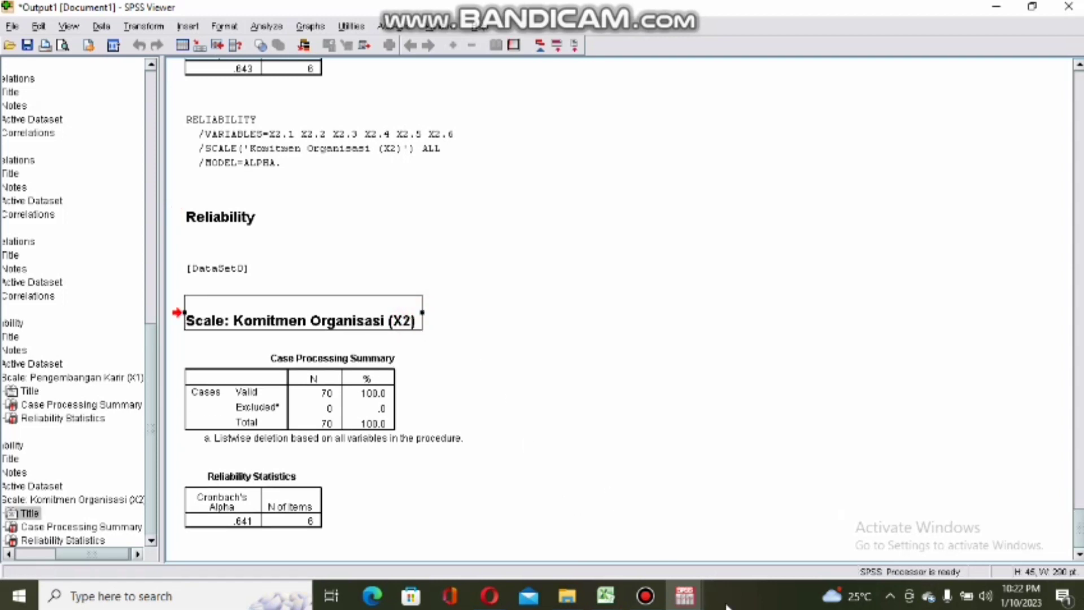
Return to the data editor, reopen the reliability analysis and remove X2.1 through X2.6 from its items
mouse_move(685, 596)
click(589, 523)
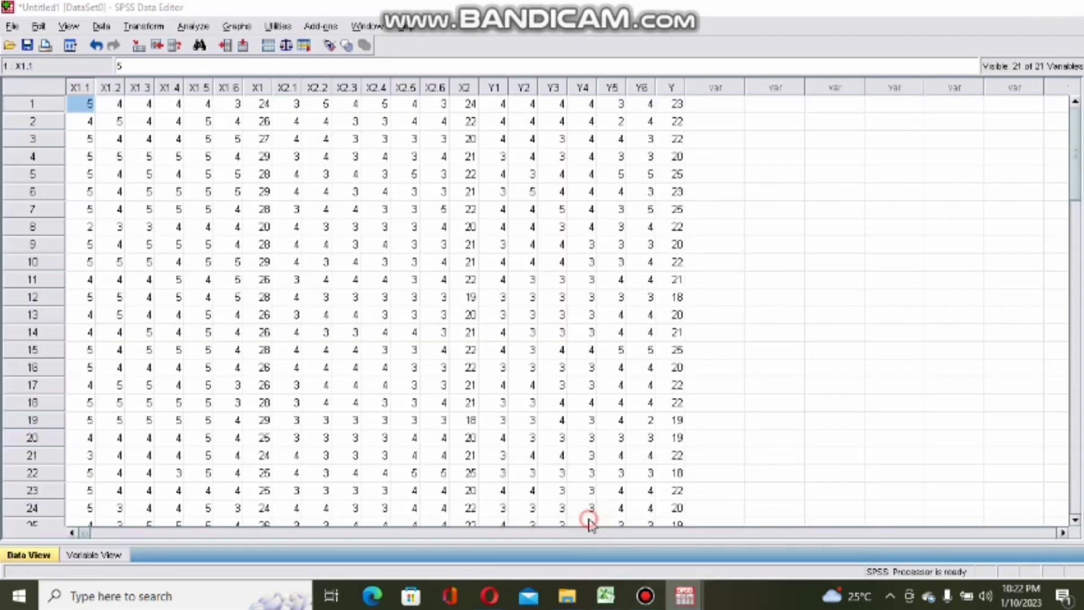
click(201, 26)
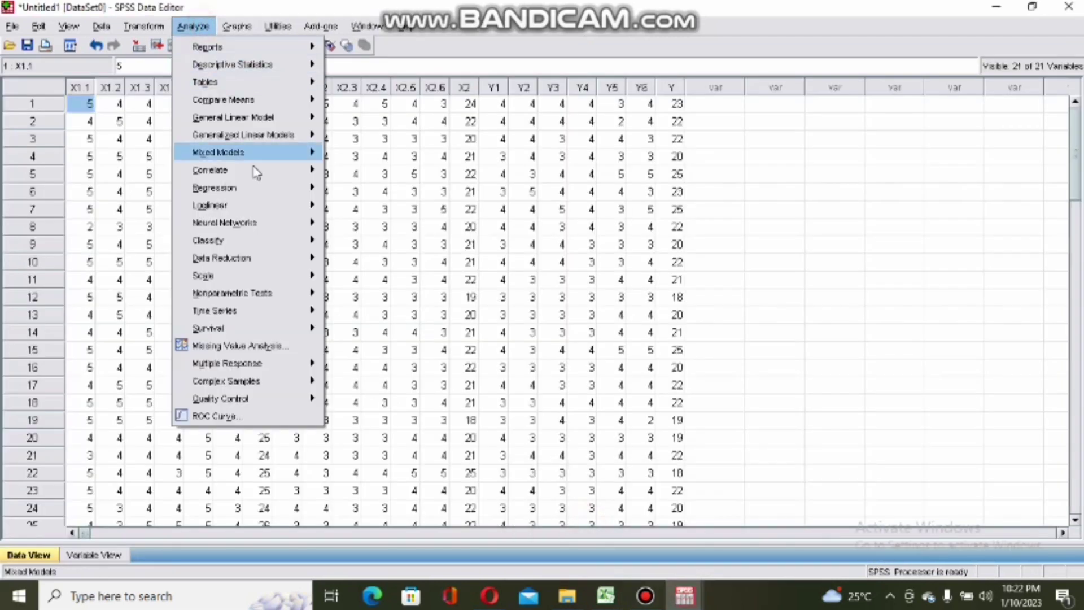
mouse_move(300, 276)
click(342, 277)
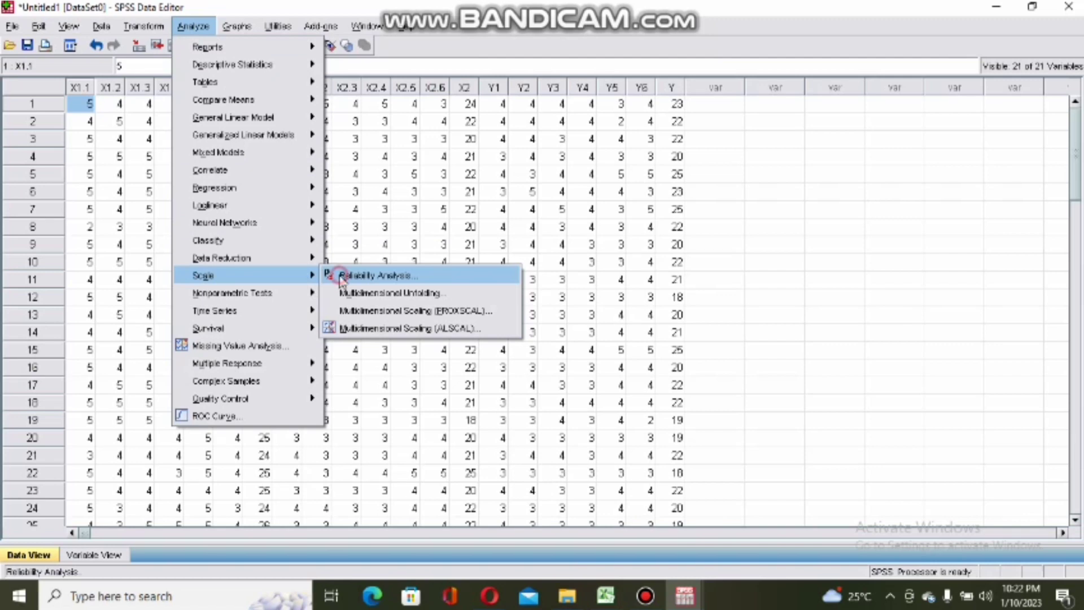
click(580, 217)
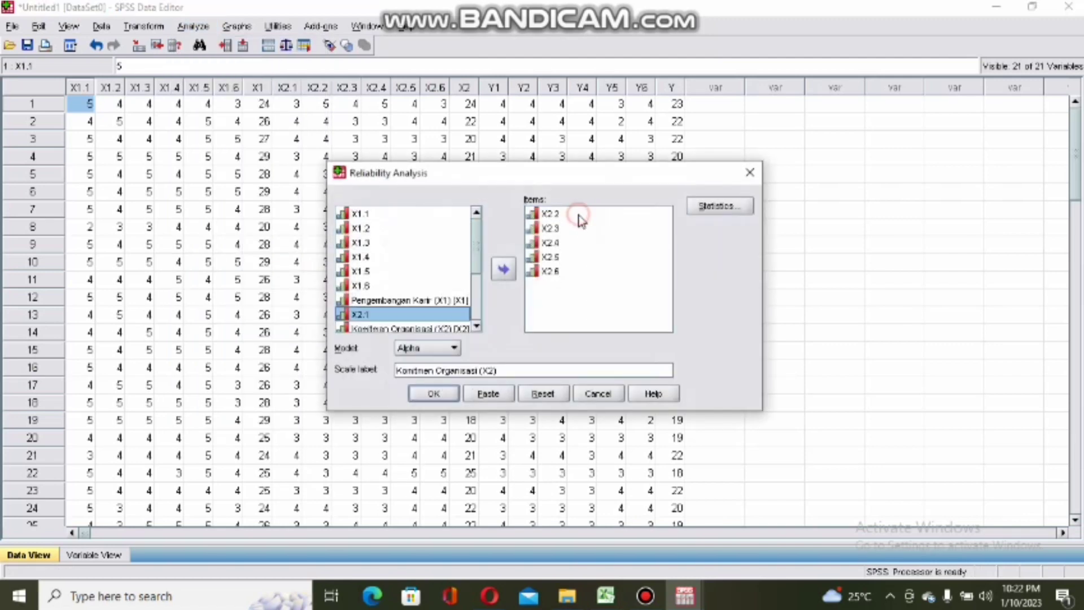
double_click(580, 218)
double_click(580, 217)
click(580, 218)
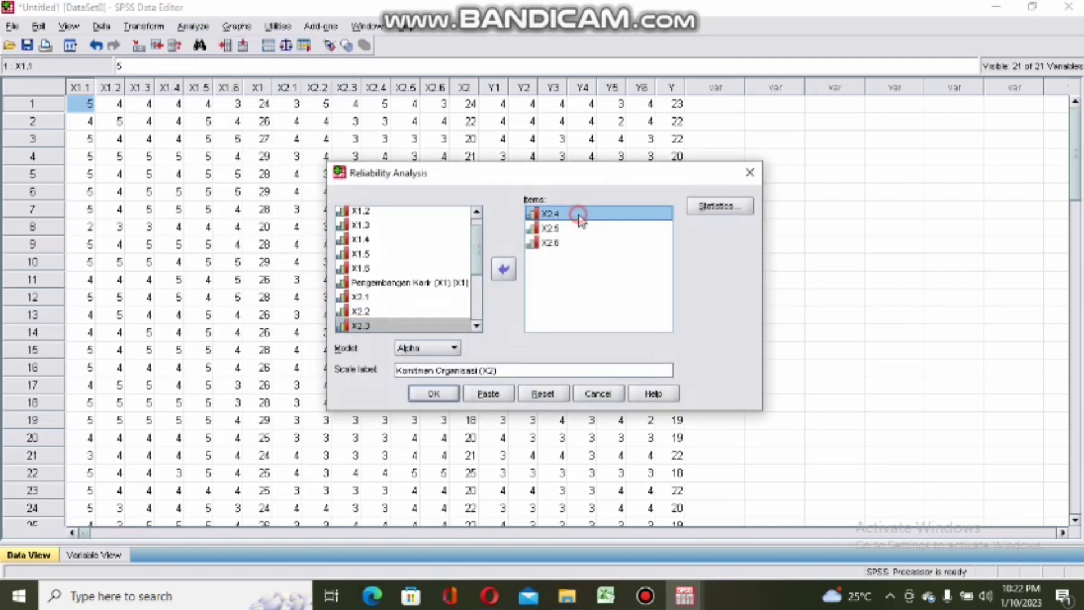
double_click(580, 217)
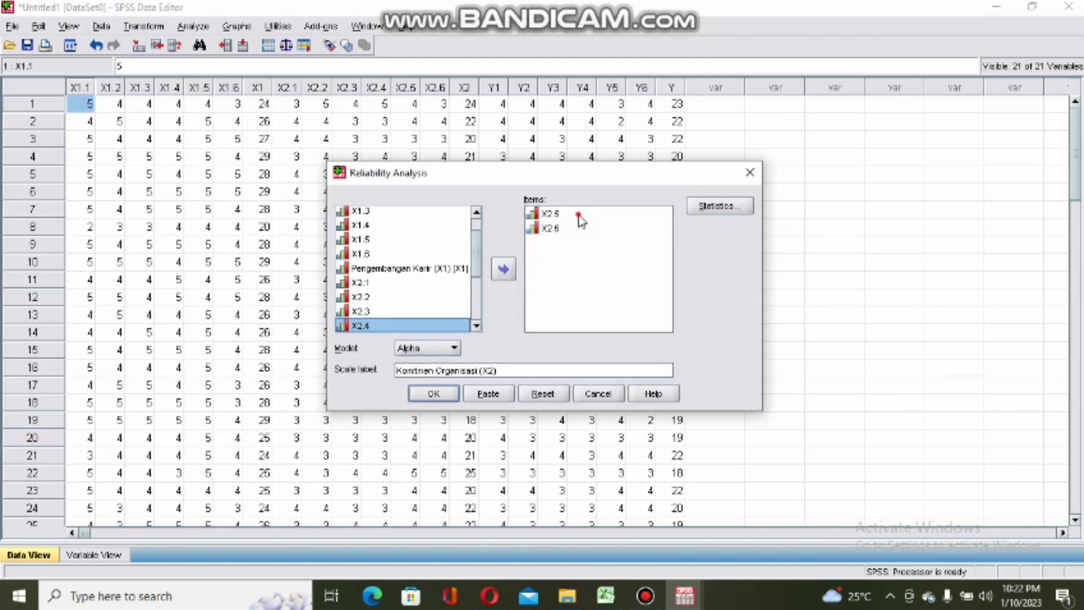
double_click(581, 218)
click(580, 217)
double_click(580, 217)
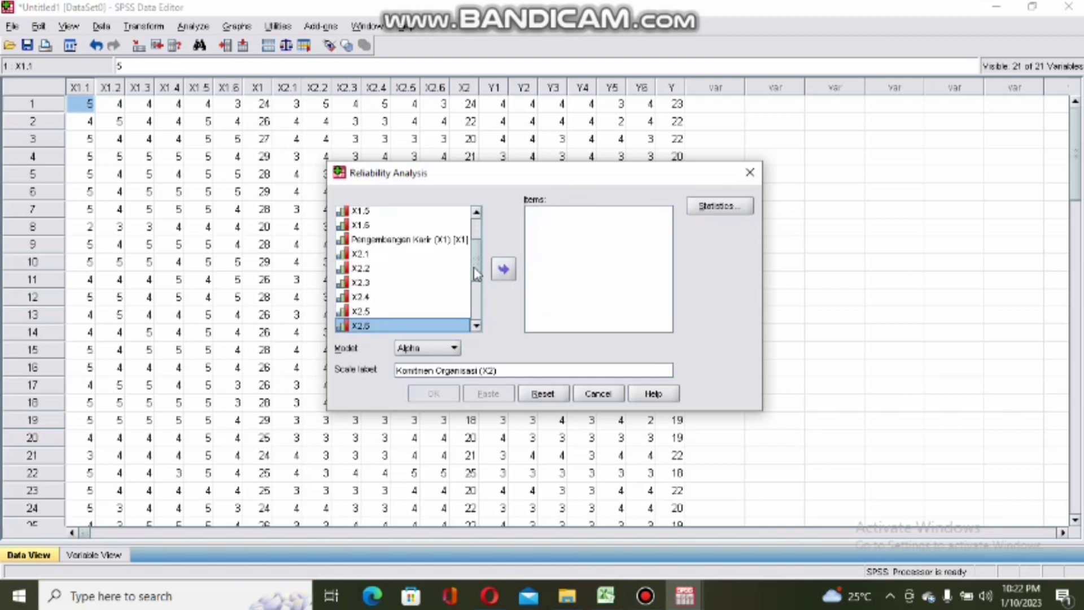
Add Y1 through Y6 as the items of the reliability analysis
drag(476, 273, 480, 320)
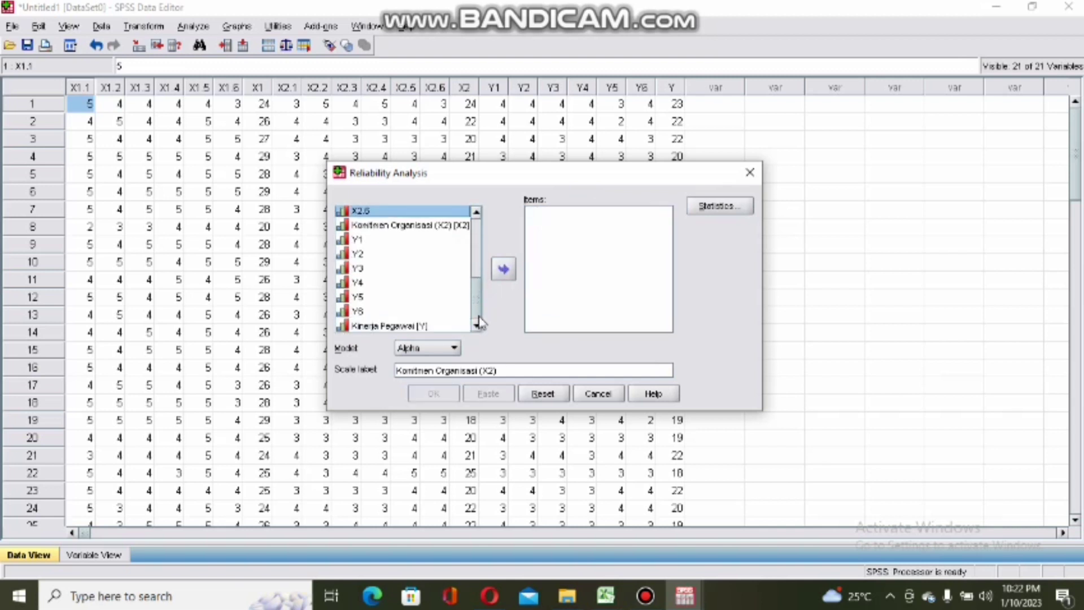
double_click(429, 240)
double_click(422, 256)
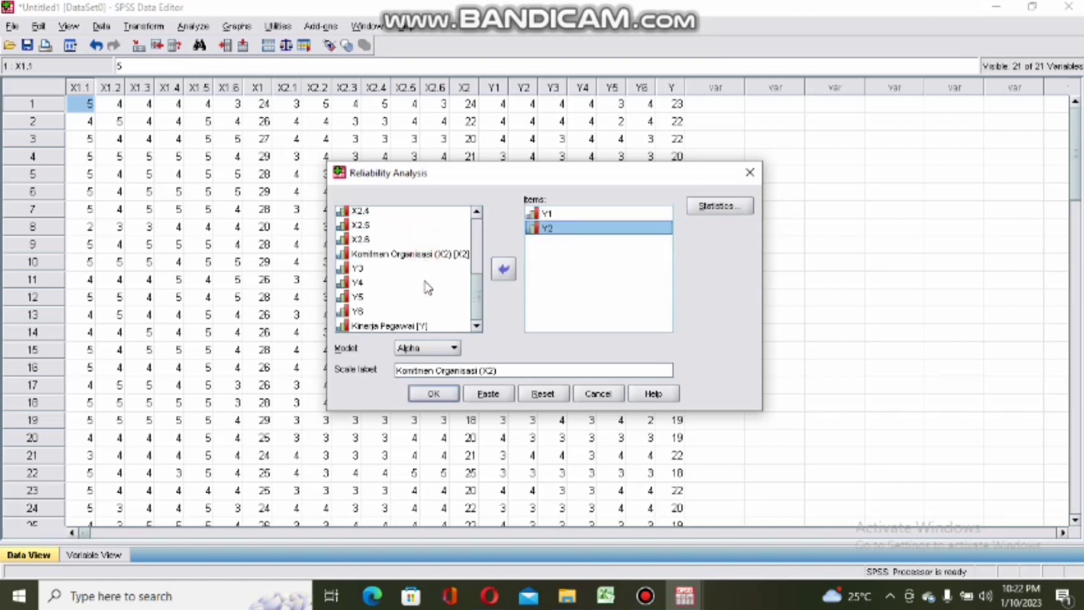
double_click(426, 270)
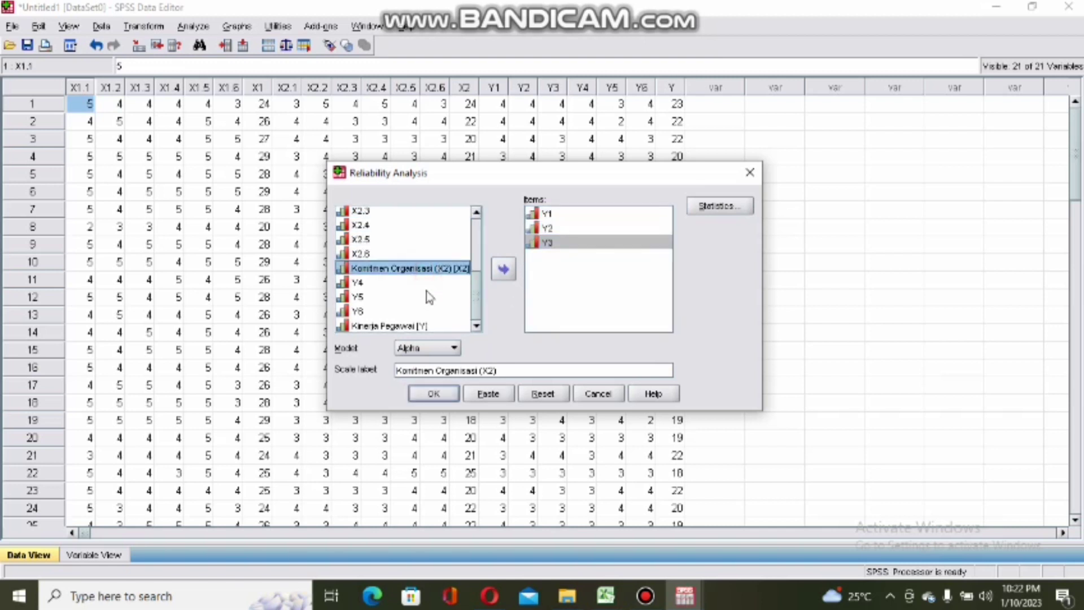
double_click(428, 286)
double_click(429, 299)
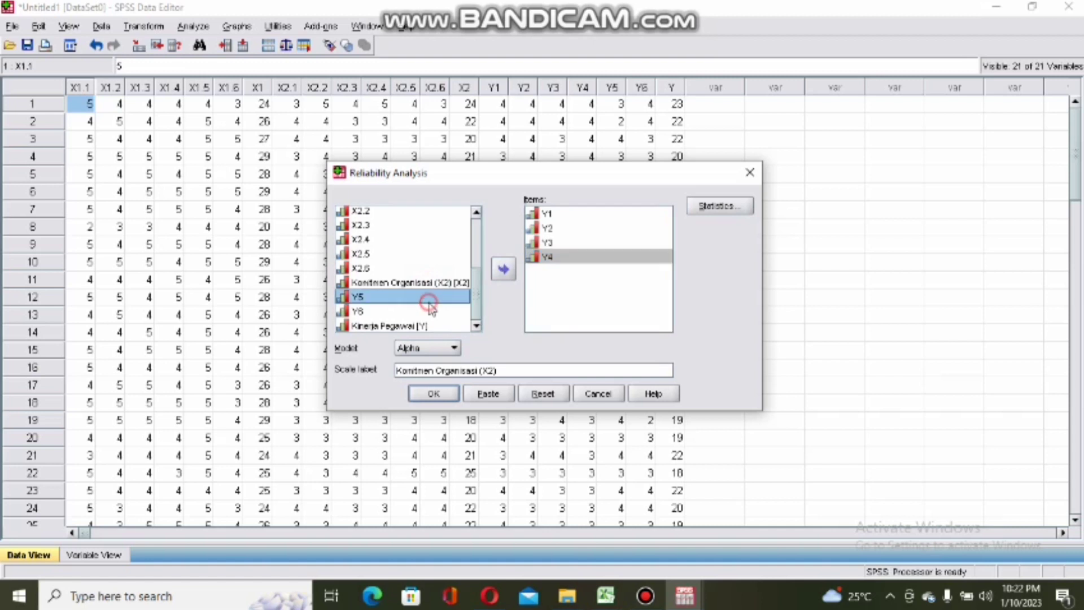
double_click(430, 314)
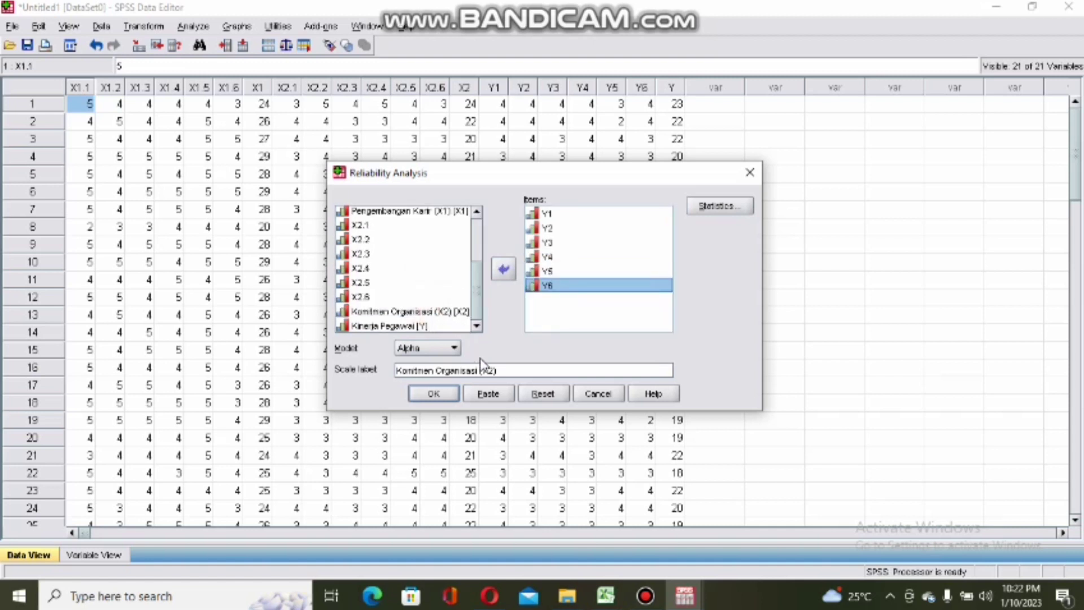
Replace the scale label with Kinerja Pegawai (Y) and run the Alpha reliability analysis
click(503, 370)
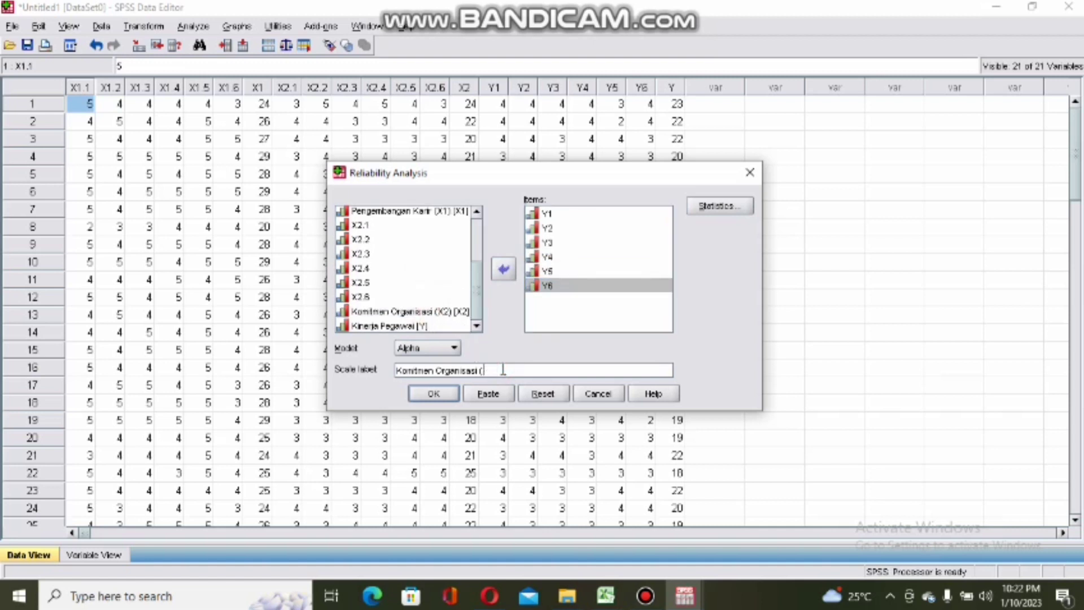
key(BackSpace)
key(BackSpace)
key(BackSpace)
key(BackSpace)
key(BackSpace)
key(BackSpace)
key(BackSpace)
key(BackSpace)
key(BackSpace)
key(BackSpace)
key(BackSpace)
key(BackSpace)
key(BackSpace)
key(BackSpace)
key(BackSpace)
key(BackSpace)
key(BackSpace)
key(BackSpace)
key(BackSpace)
key(BackSpace)
click(442, 392)
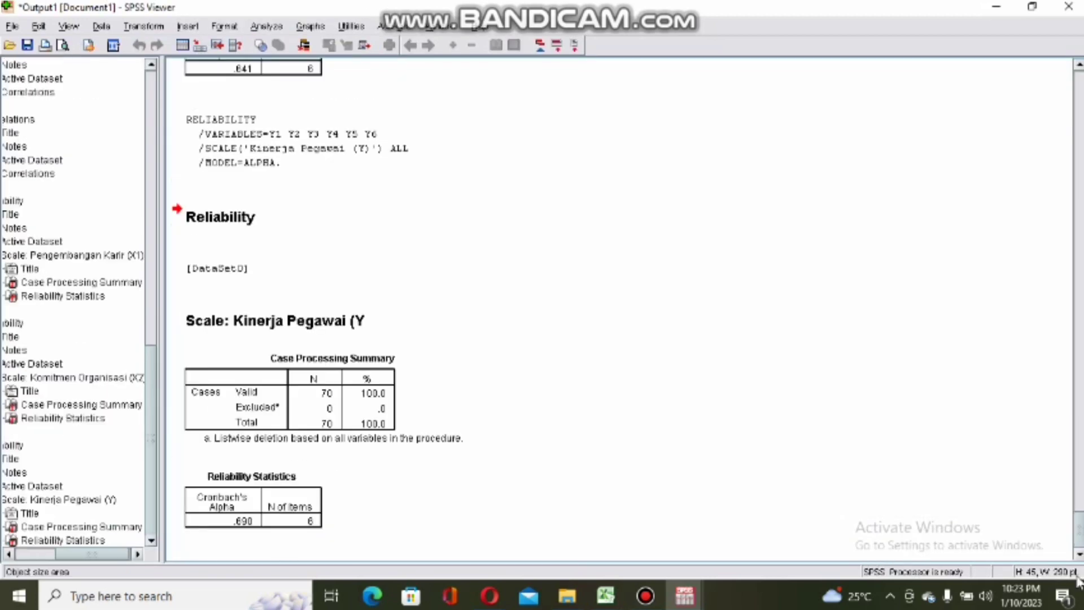
Widen the Kinerja Pegawai (Y) and Pengembangan Karir (X1) scale titles in the output slightly so their full text fits
click(358, 317)
double_click(370, 312)
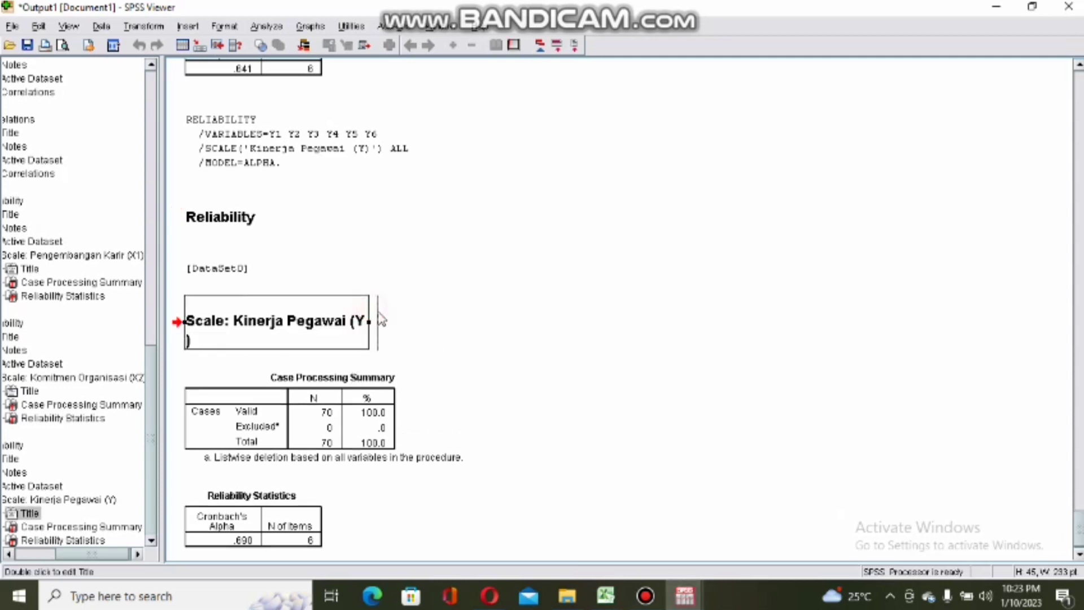
click(381, 319)
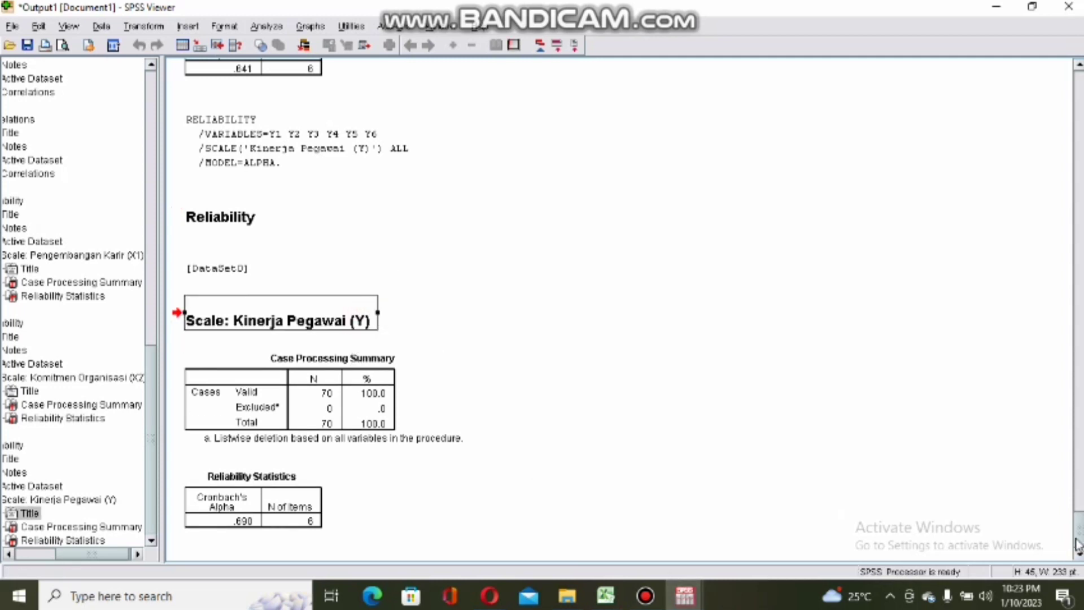
drag(1078, 543, 1079, 469)
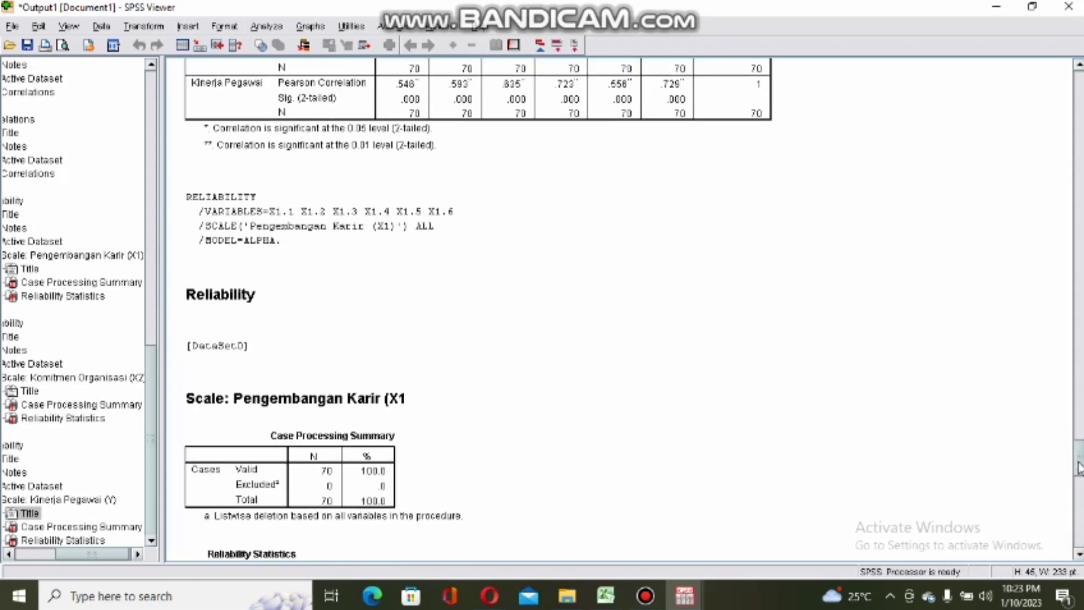
double_click(386, 400)
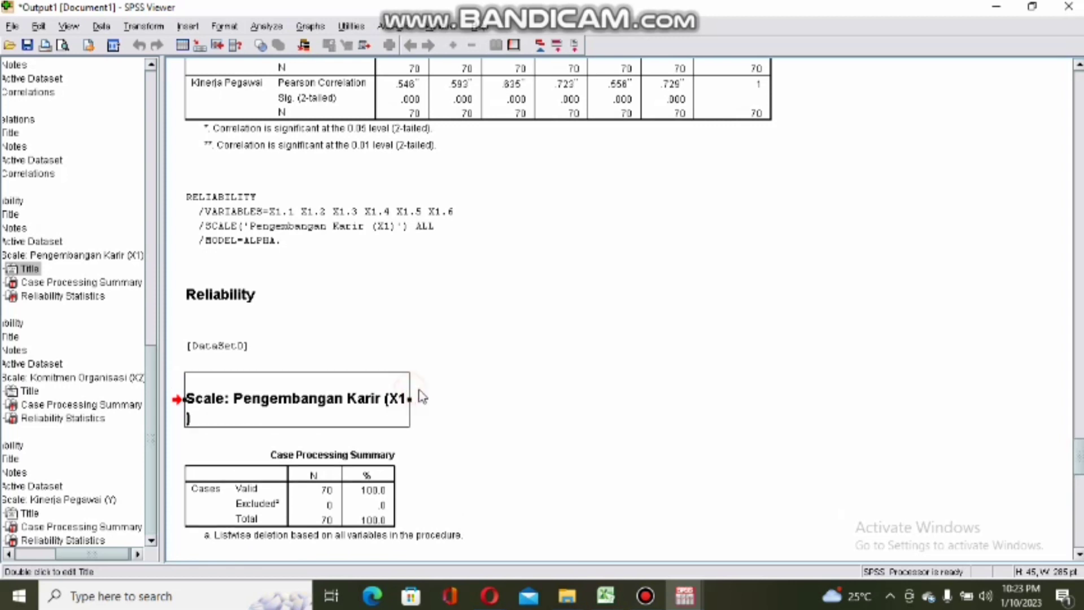
click(421, 397)
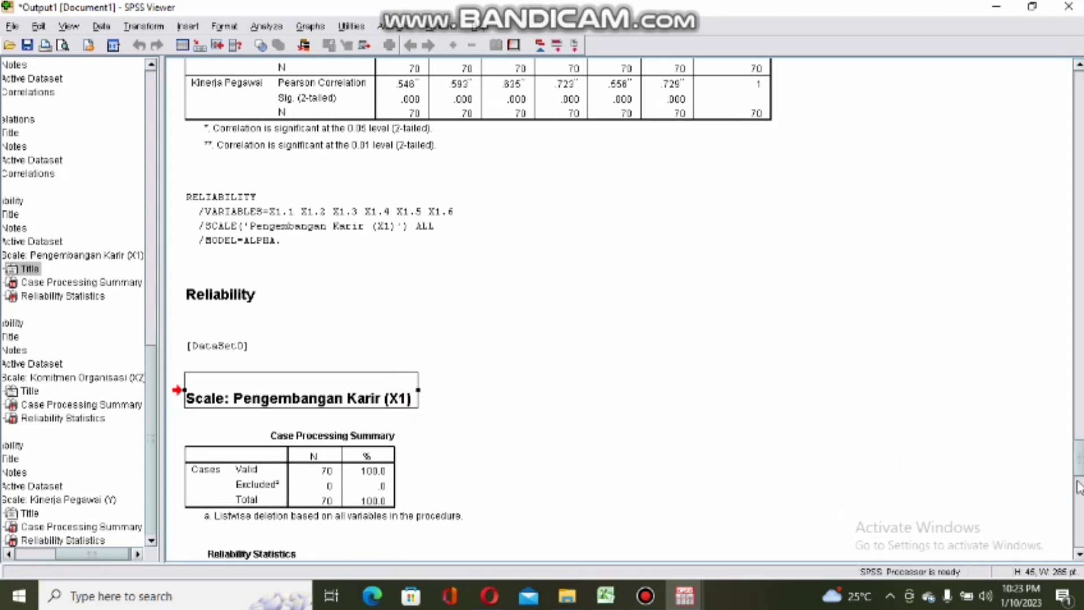
drag(1079, 467, 1079, 534)
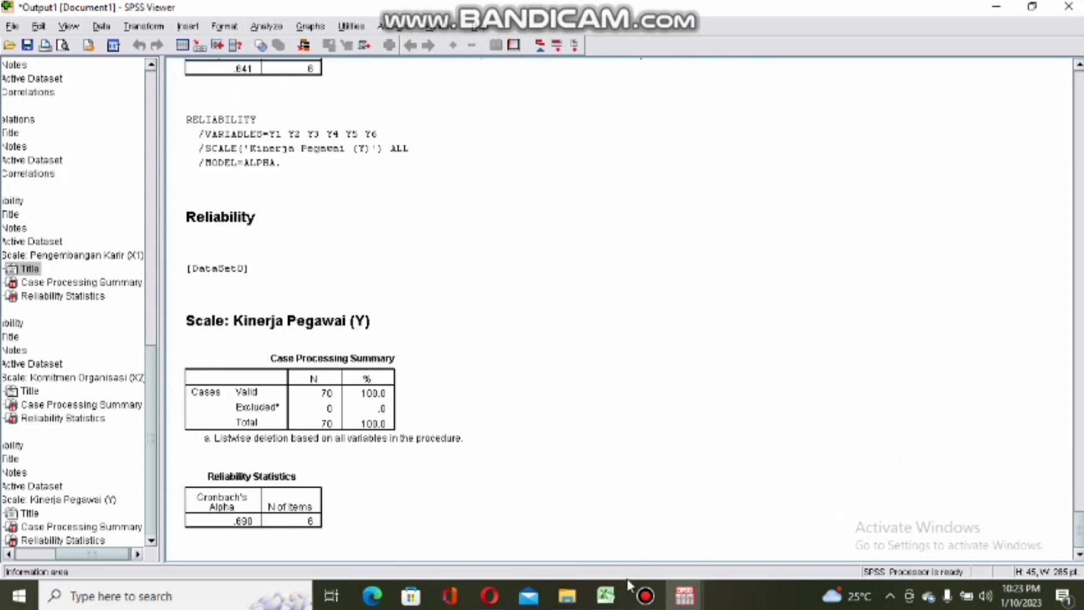
click(645, 596)
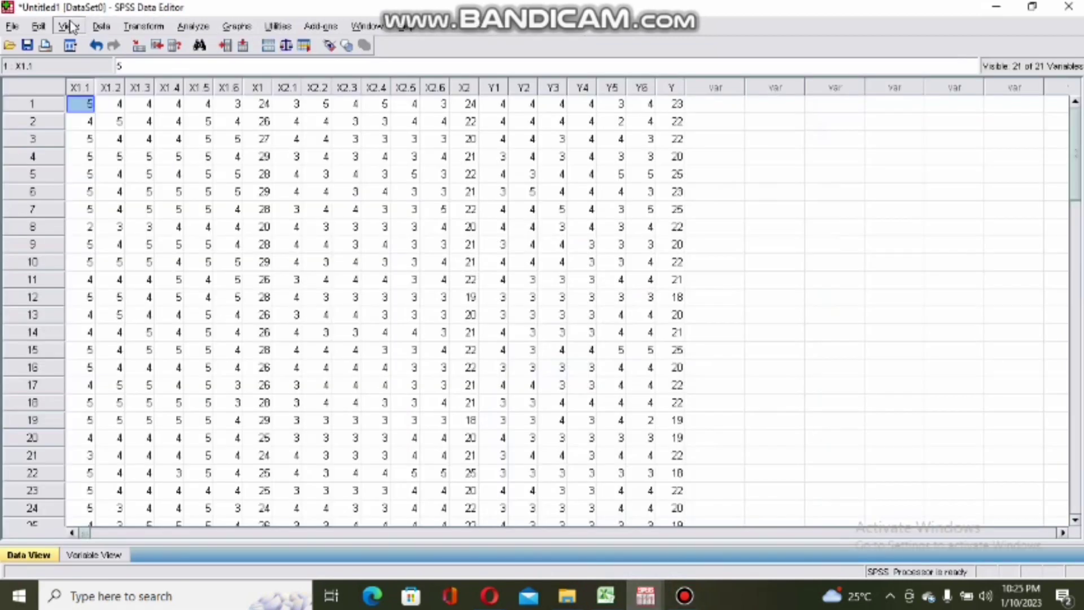
Create a new empty data file and show its variable definitions
click(13, 26)
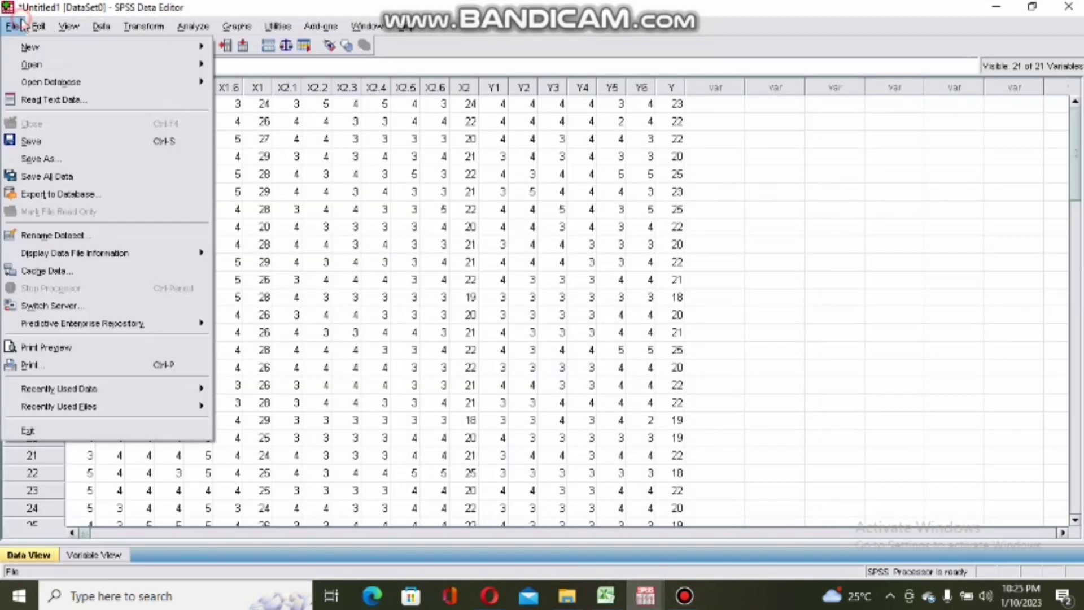
mouse_move(40, 52)
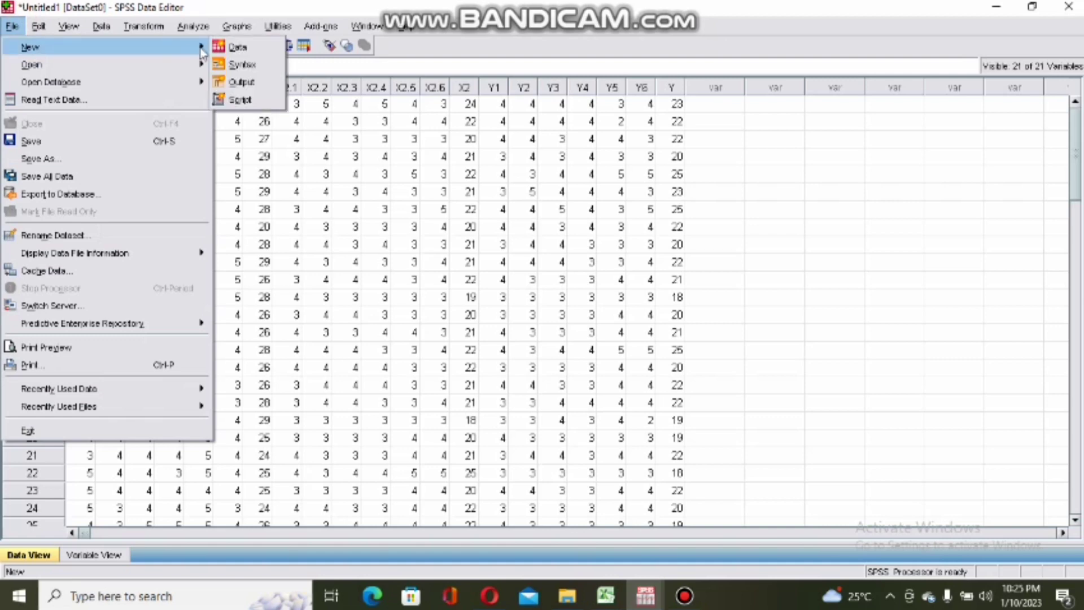
click(233, 48)
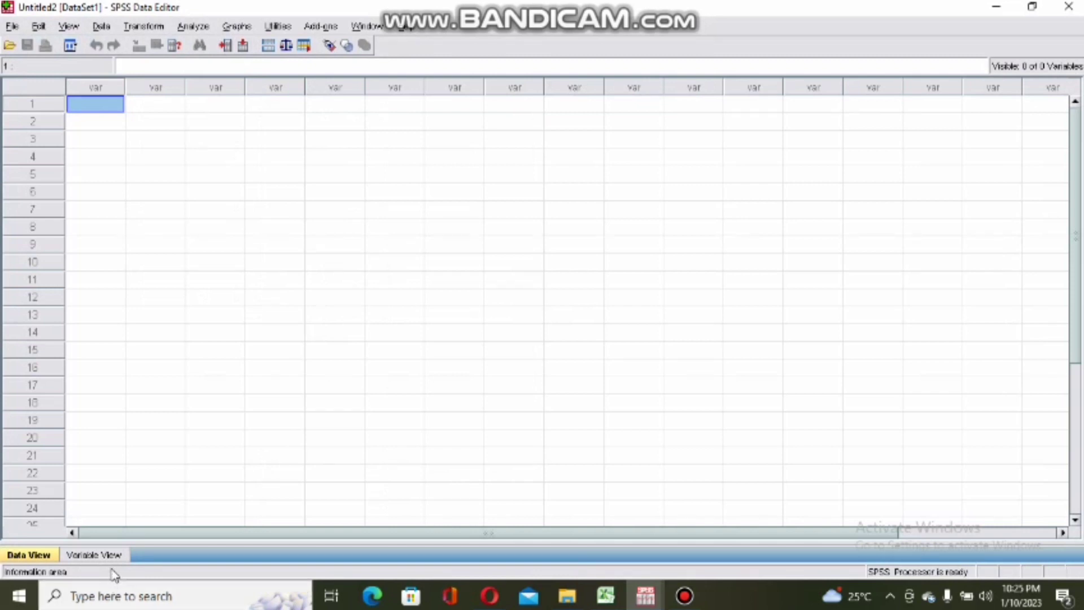
click(94, 556)
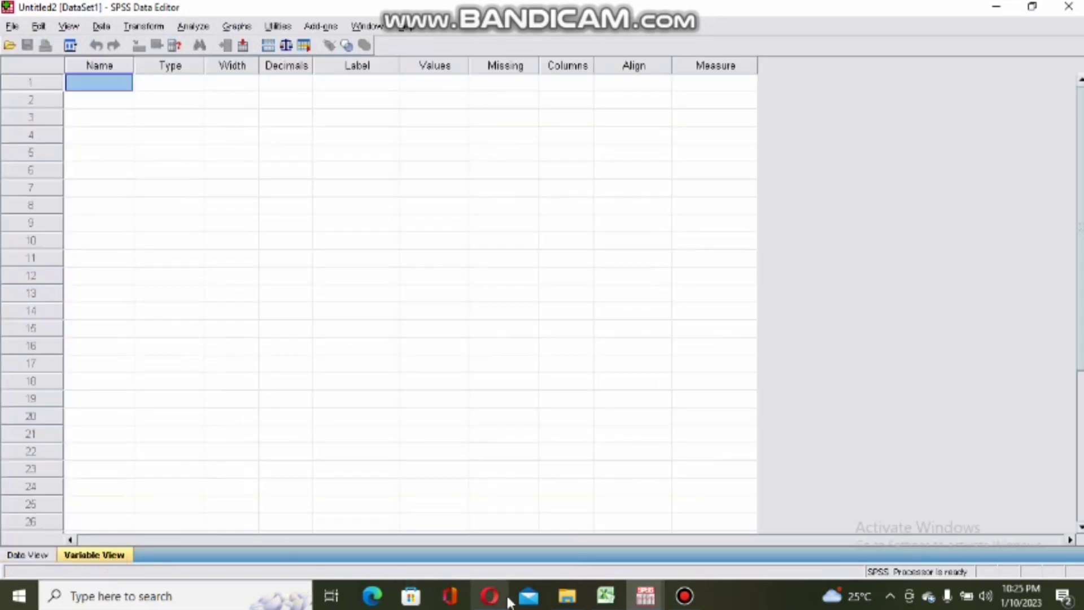
Switch to Excel to examine the Succesive Interval data on sheet B1-70, and return to the new SPSS dataset
mouse_move(603, 595)
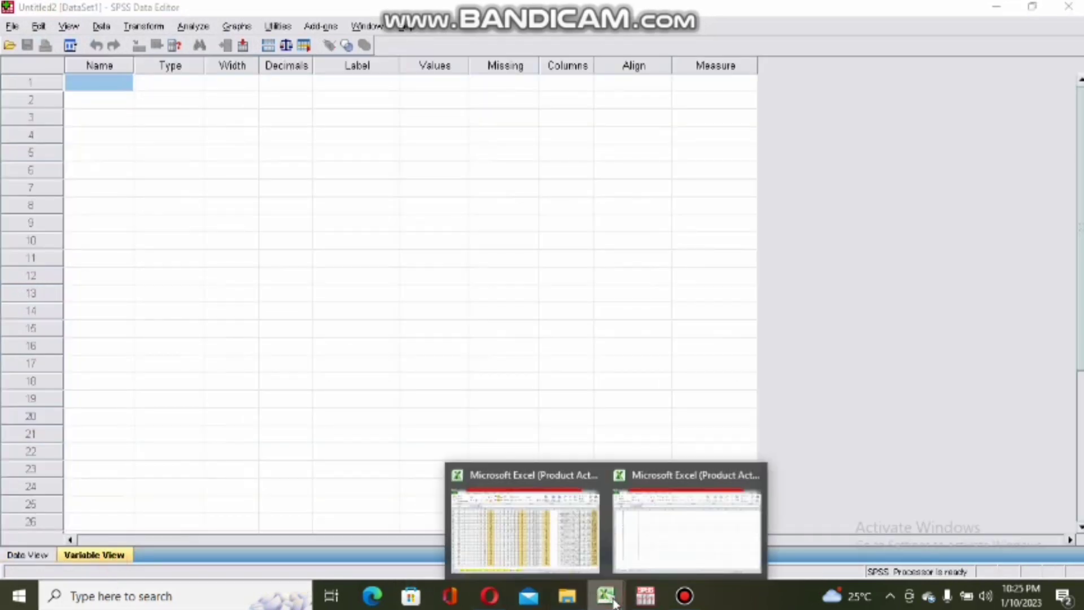
click(527, 542)
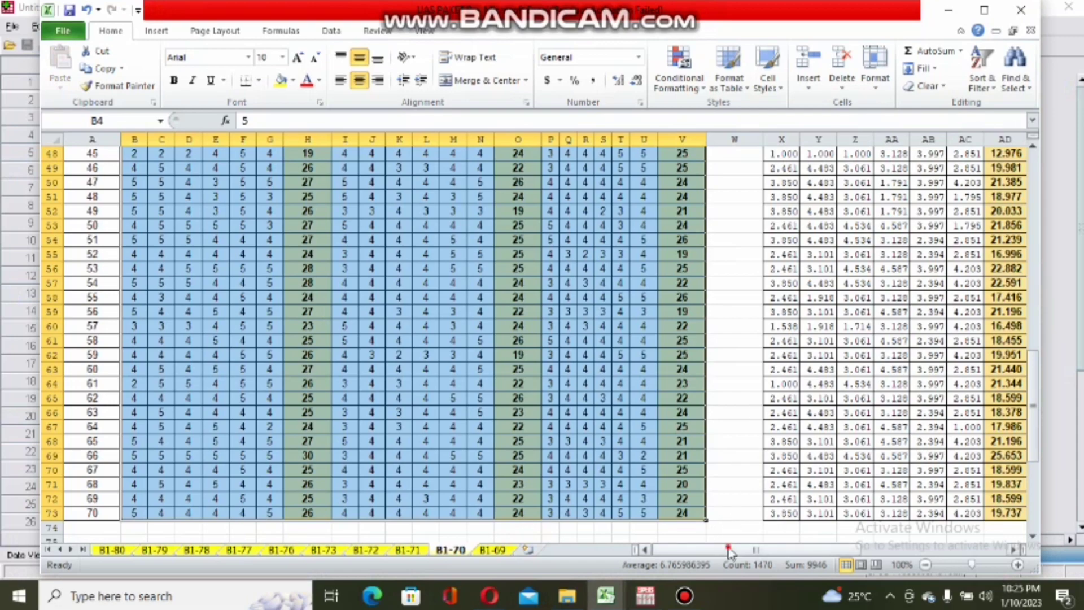
drag(729, 547, 835, 543)
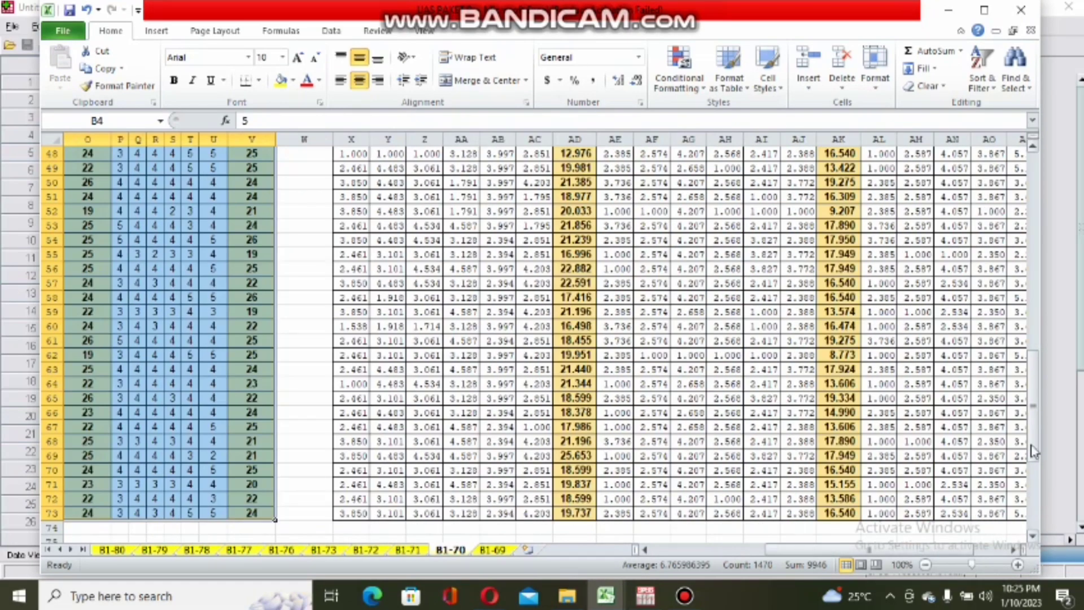
drag(1034, 446, 1014, 243)
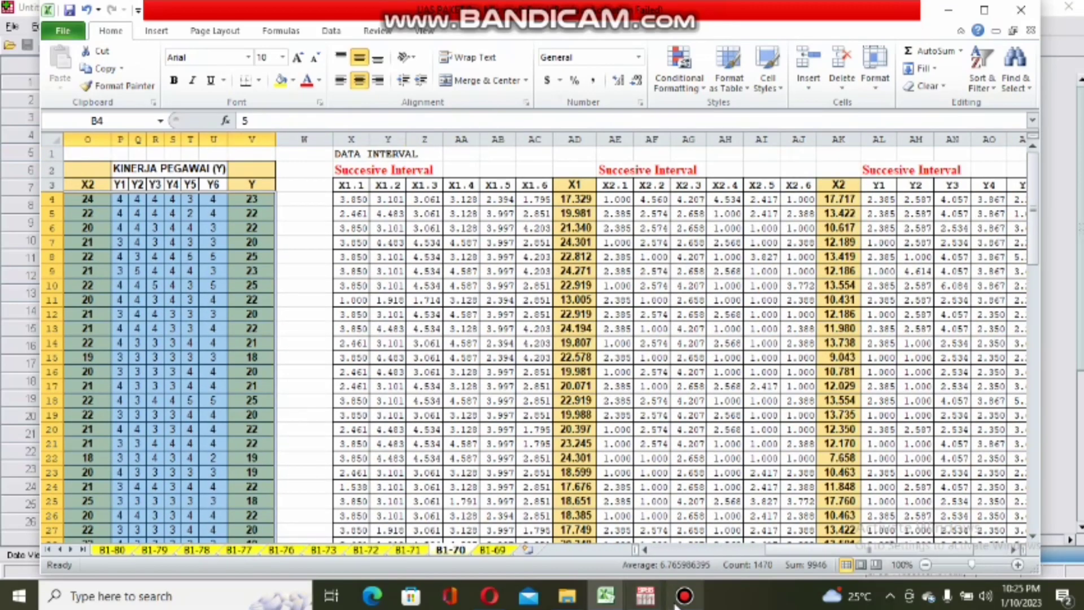
click(656, 588)
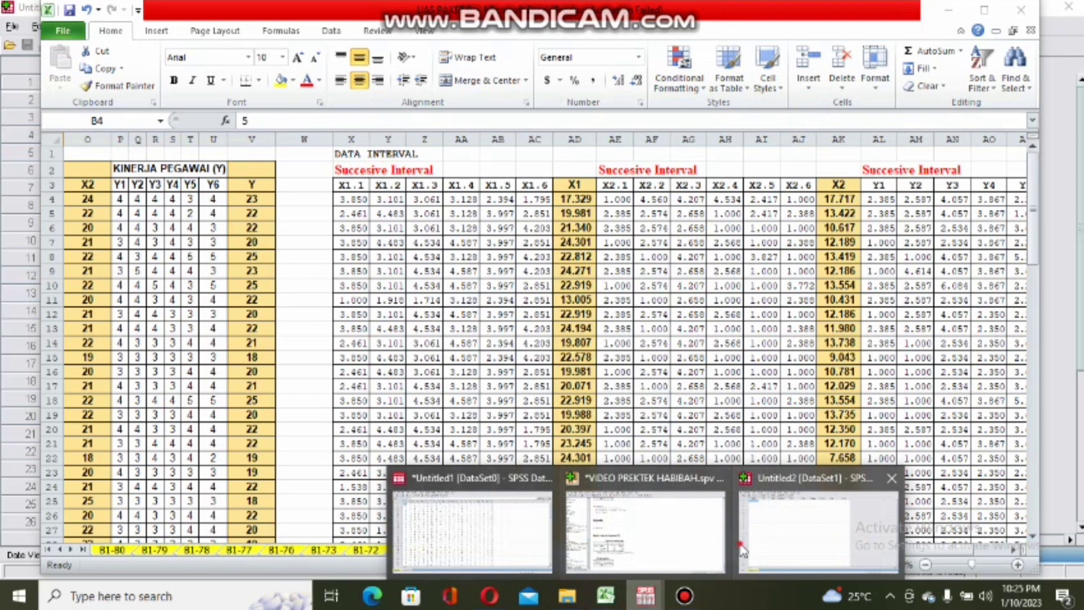
click(771, 537)
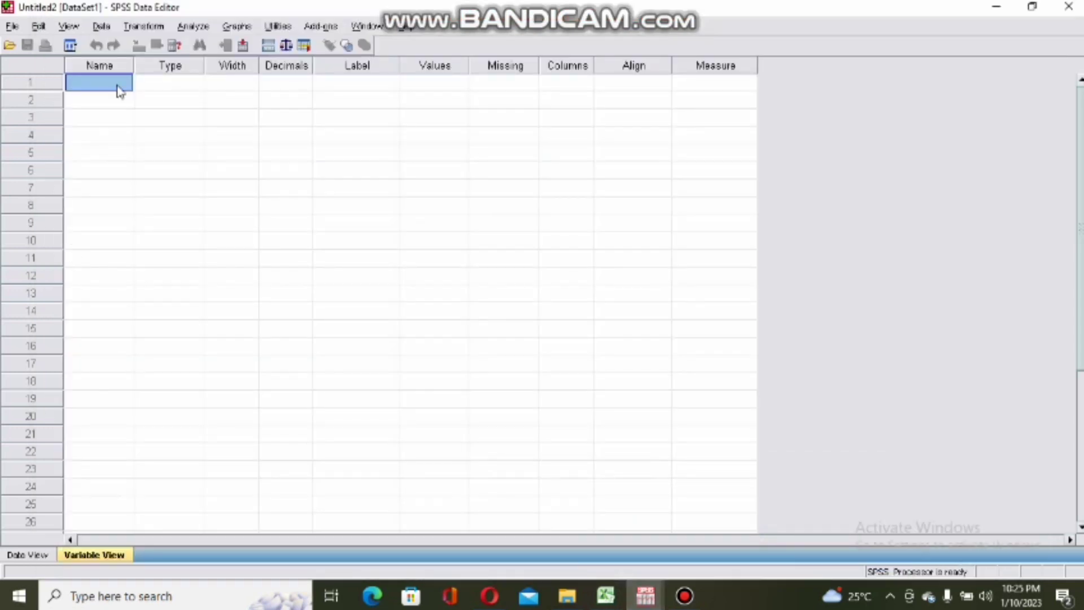
Define three variables named X1, X2 and Y in the new dataset
text(x)
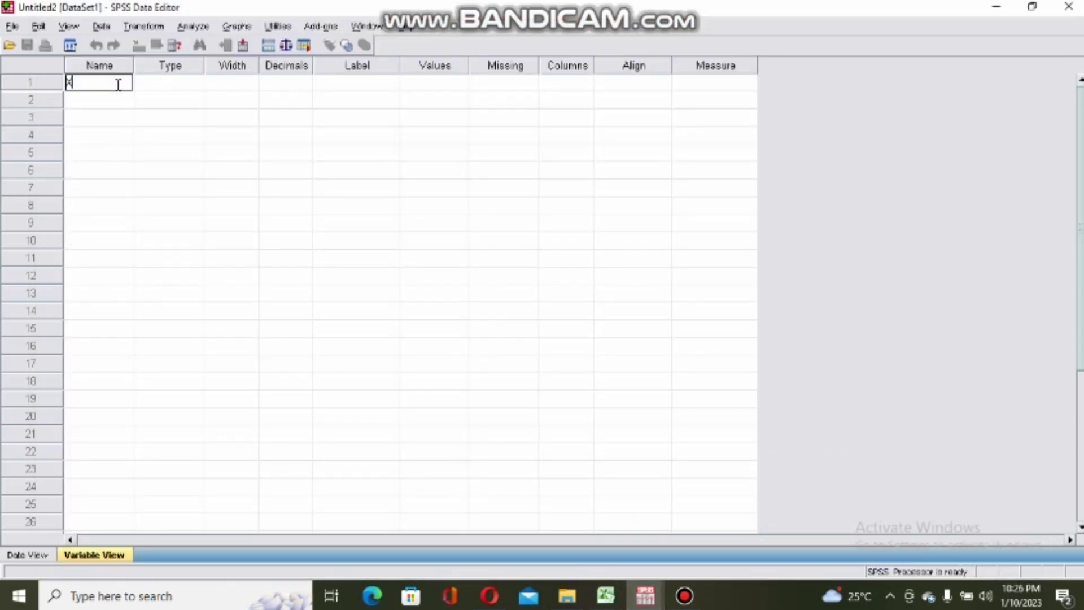
text(1)
click(113, 100)
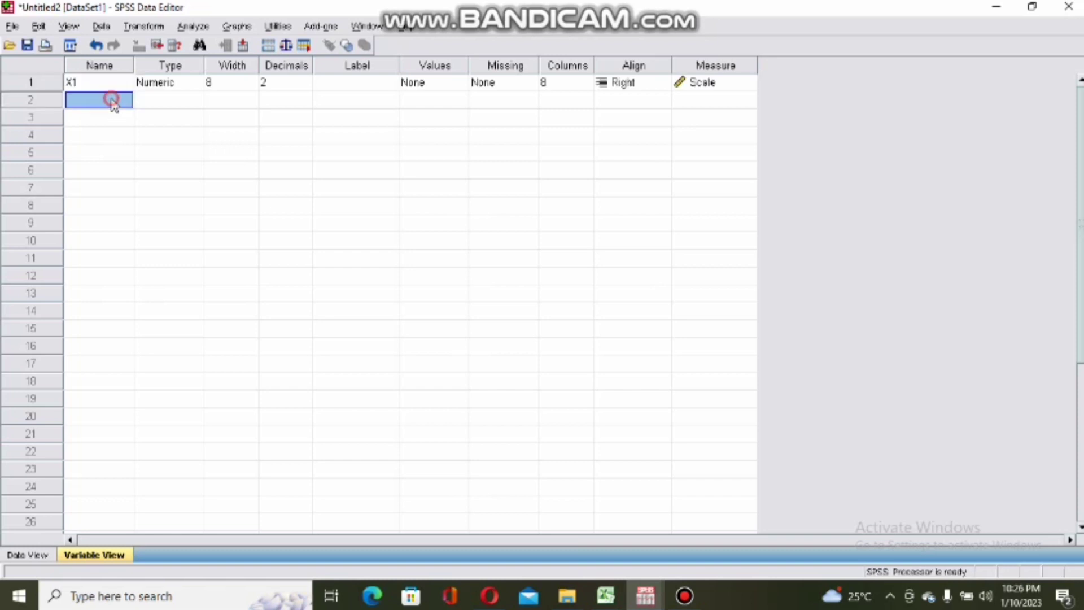
text(x2)
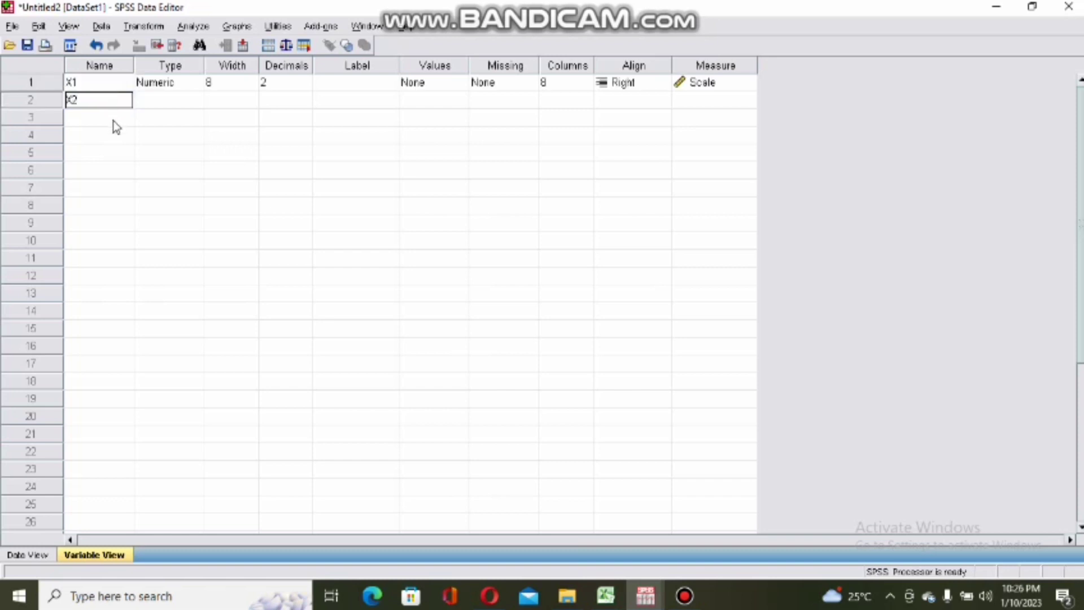
click(113, 120)
text(Y)
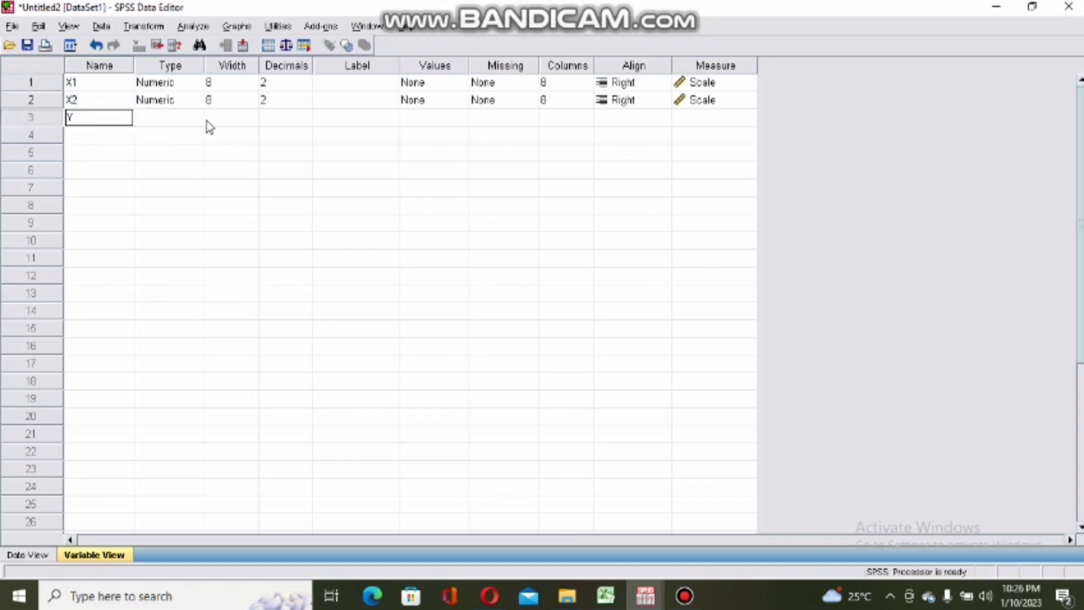
Label variable X1 as Pengembangan Karir (X1) and variable X2 as Komitmen Organisasi (X2)
click(351, 85)
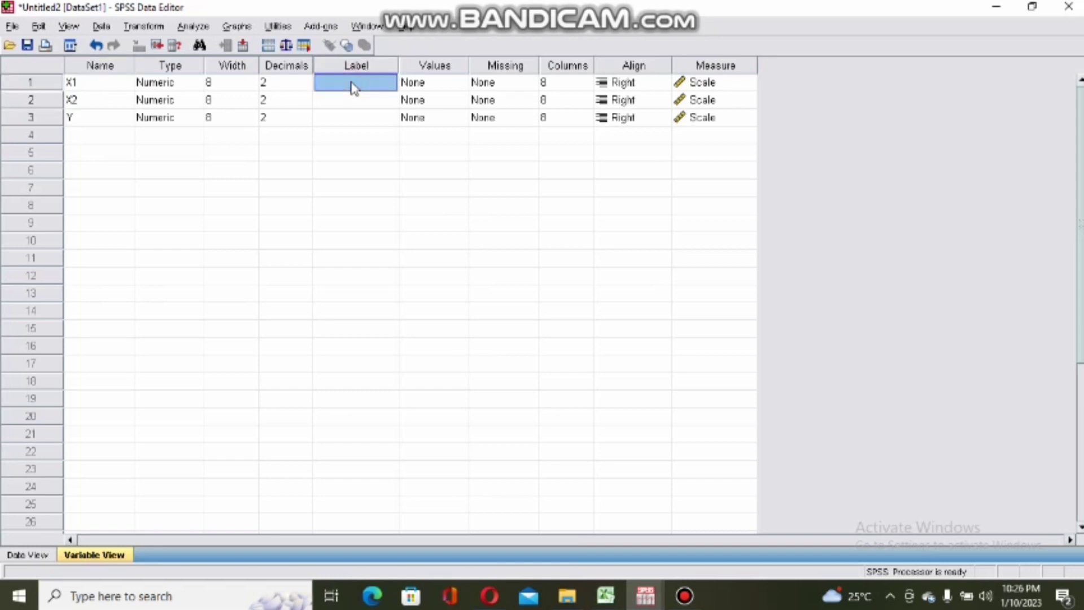
text(Pengemba)
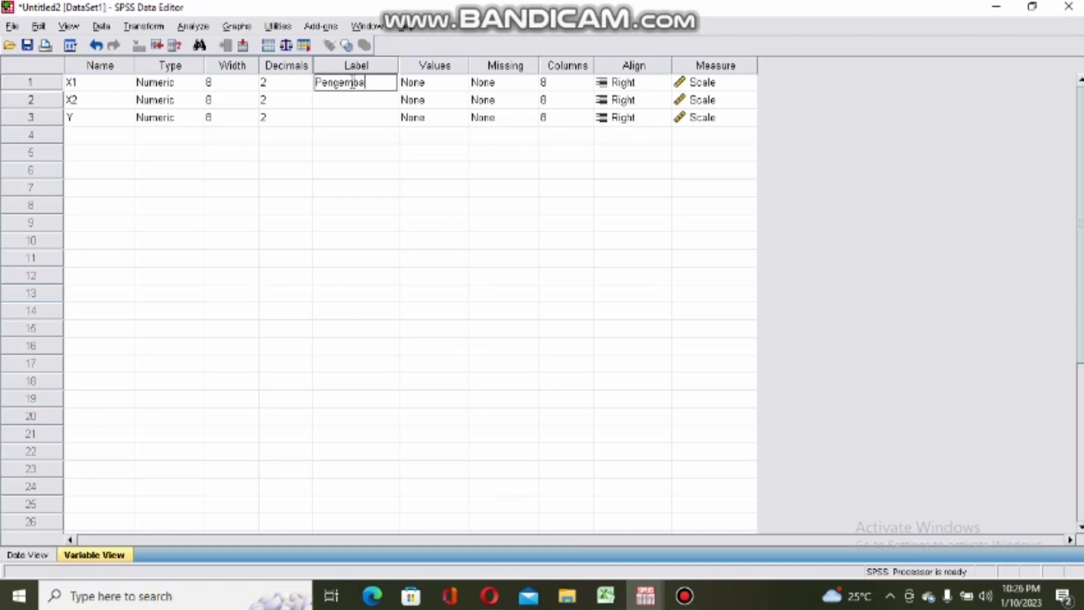
text(ngan Karir)
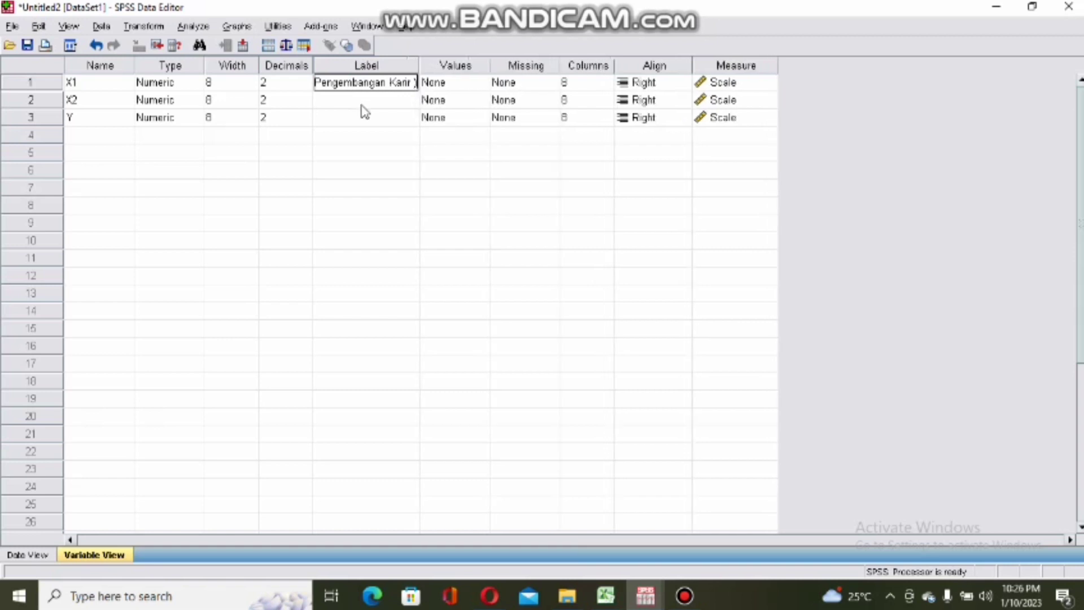
text( (X1))
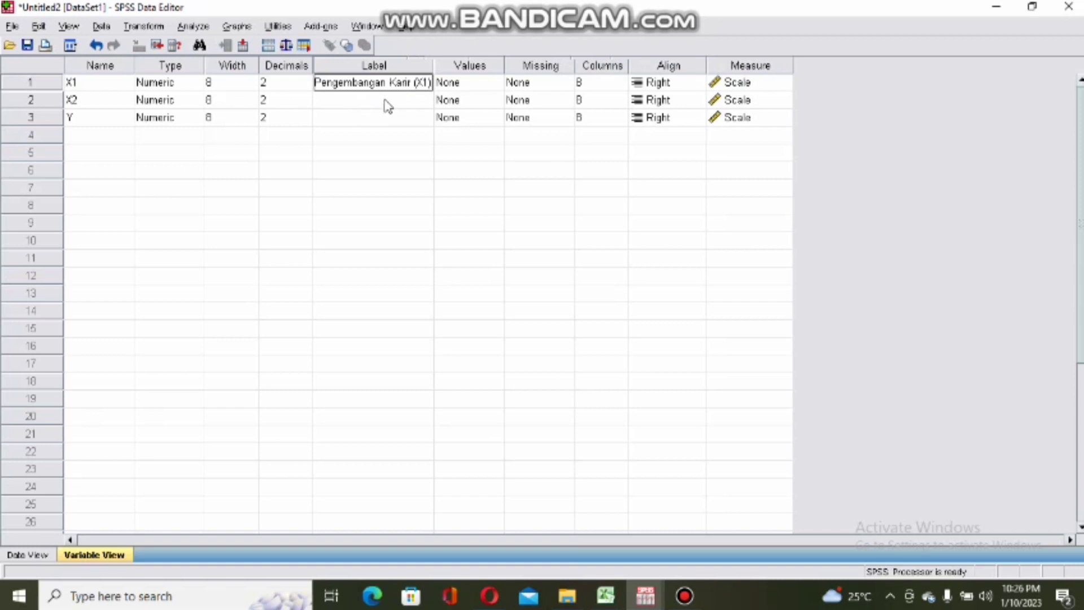
click(386, 104)
text(Komitmen Organisasi ()
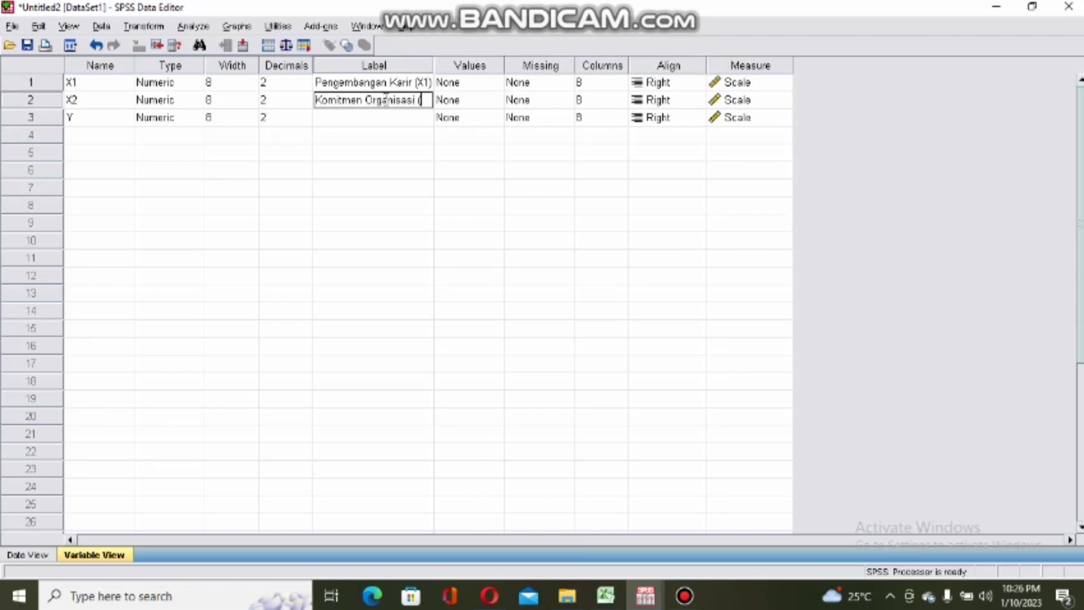
text(2))
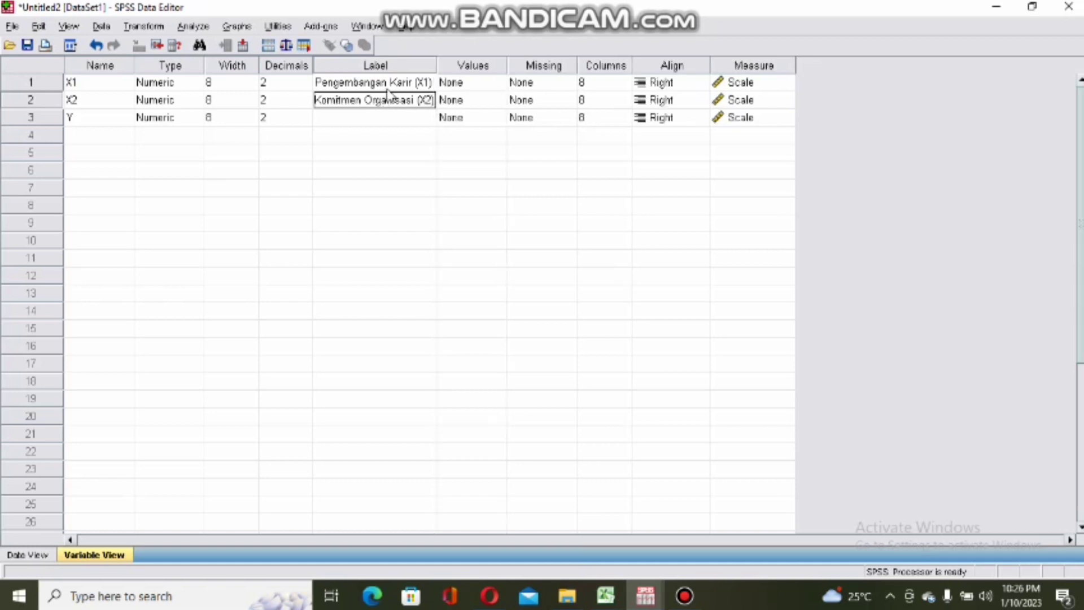
click(394, 120)
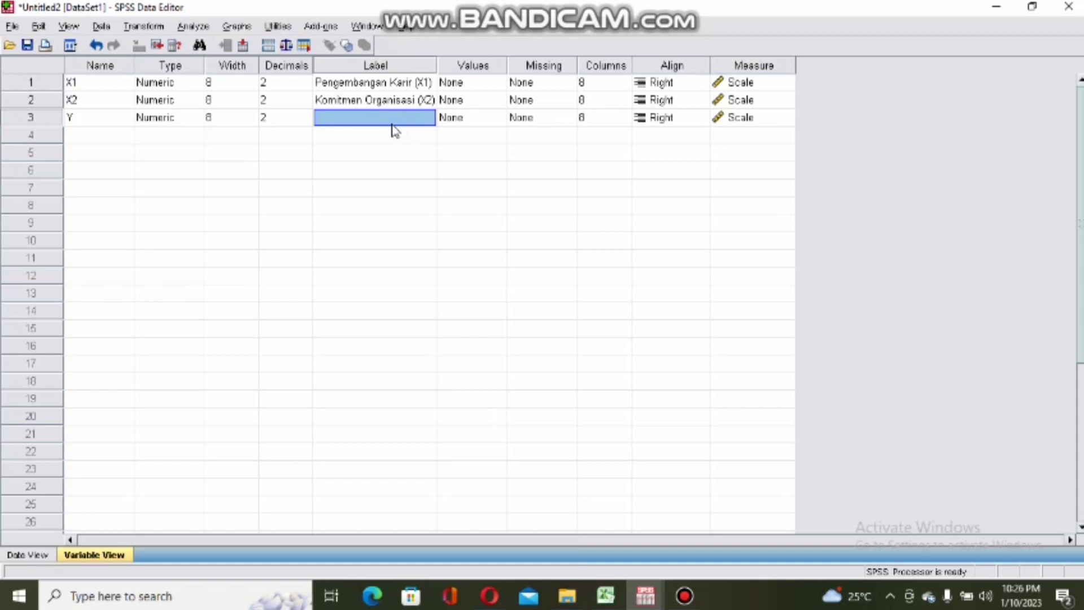
Label variable Y as Kinerja Pegawai (Y)
text(k)
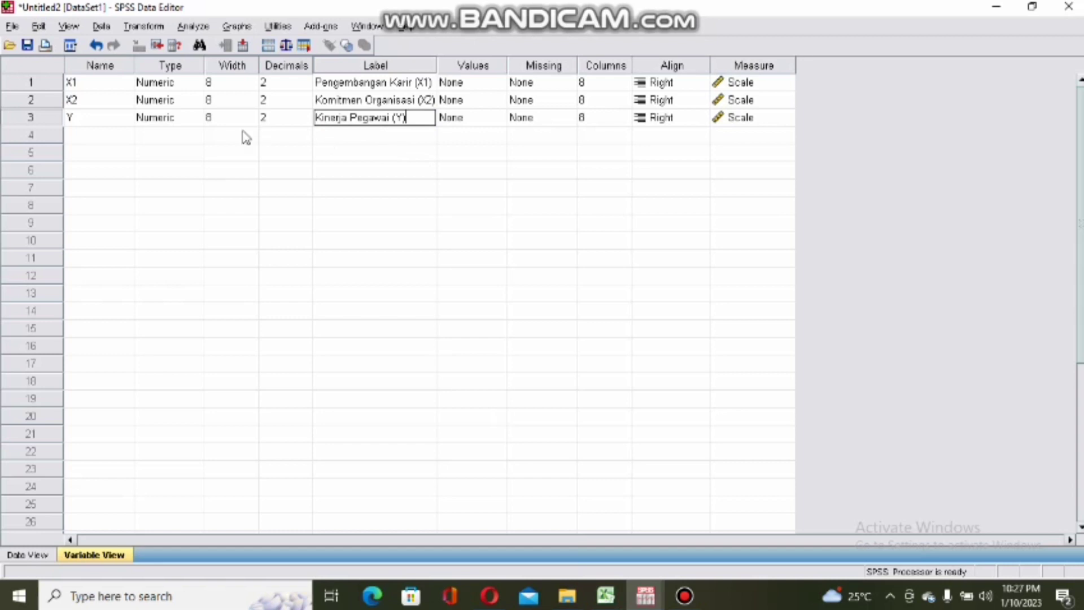
click(199, 138)
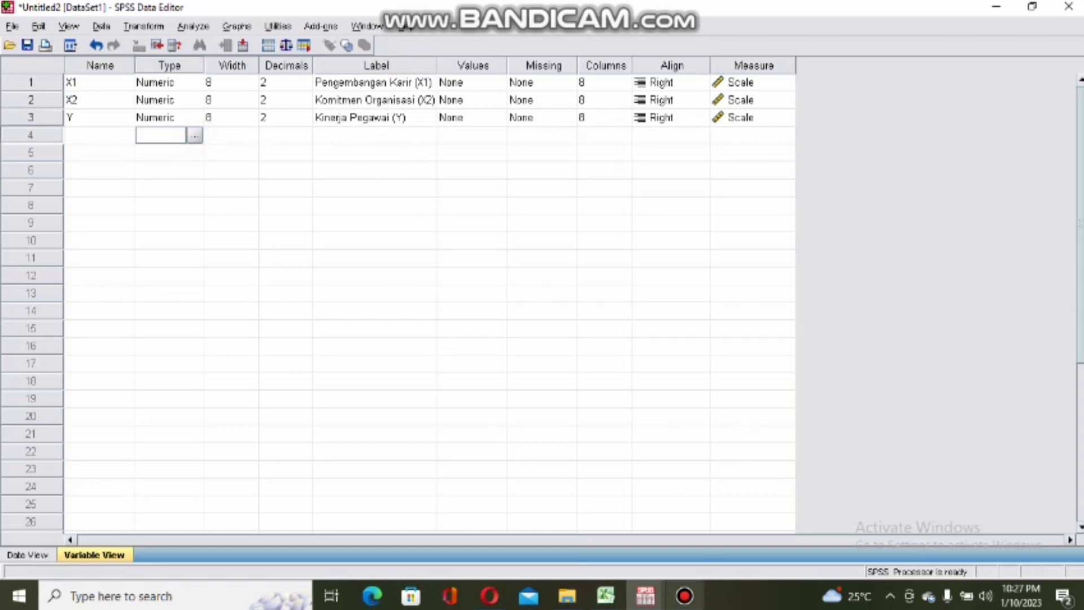
click(684, 597)
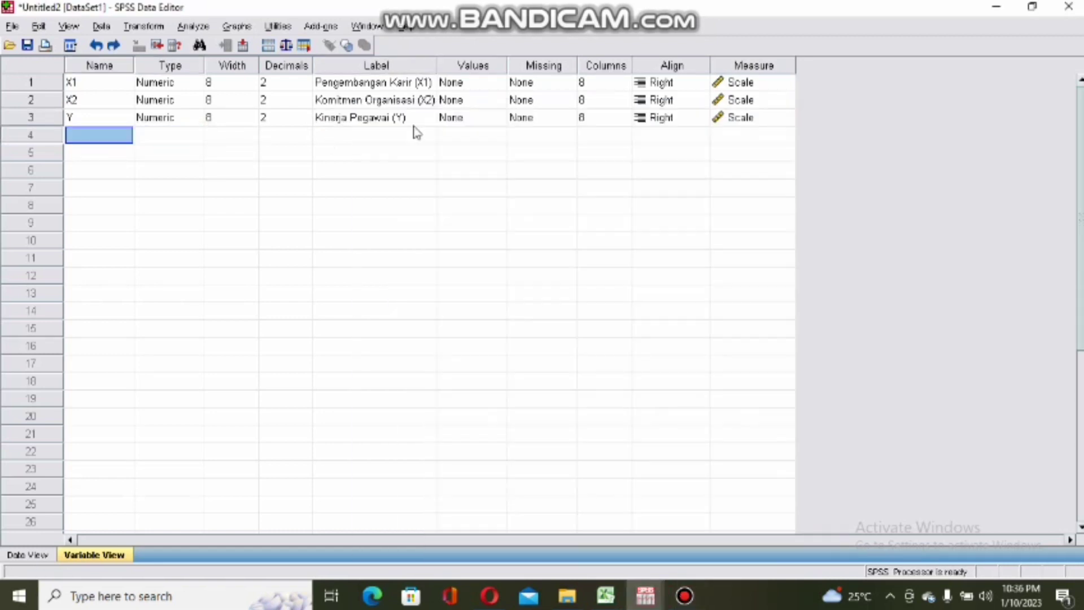
Copy the X1 totals in AD4:AD73 of Excel sheet B1-70 into the X1 column of the new SPSS dataset, starting at case 1
click(23, 555)
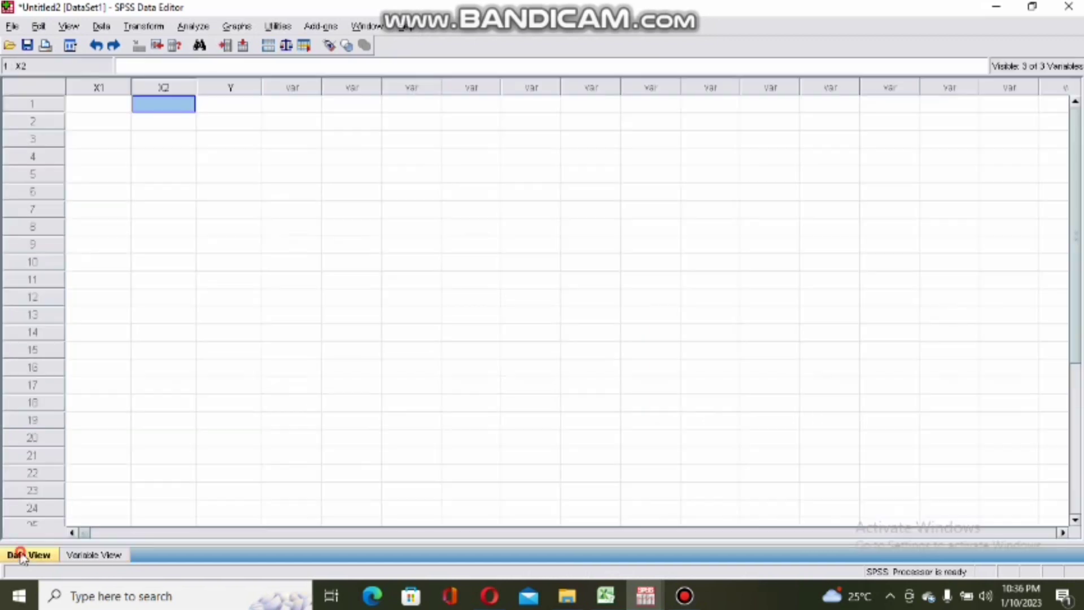
click(109, 106)
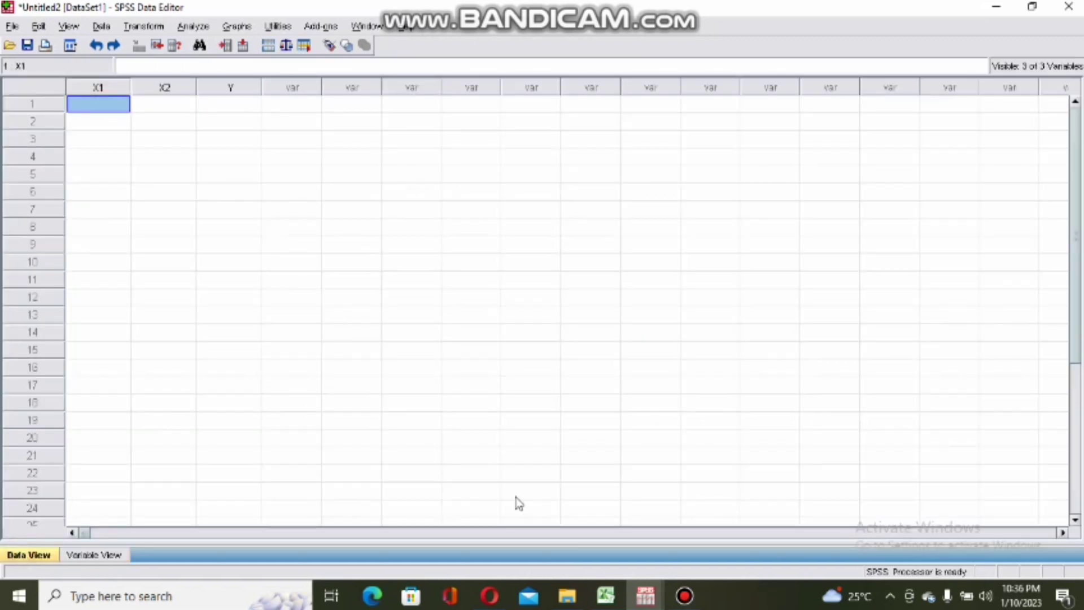
click(603, 600)
click(591, 537)
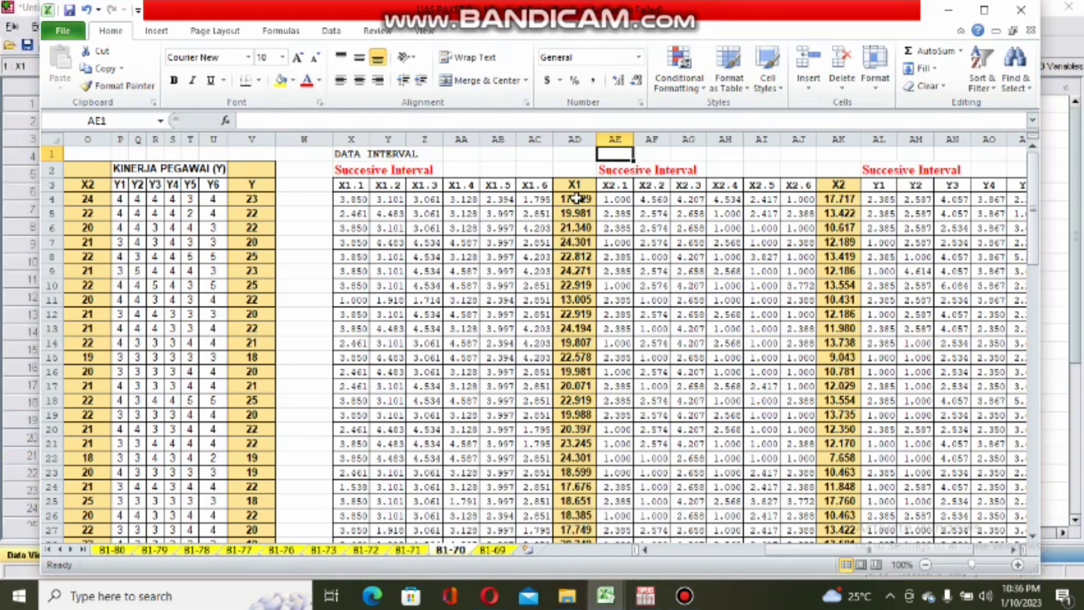
drag(576, 198, 582, 508)
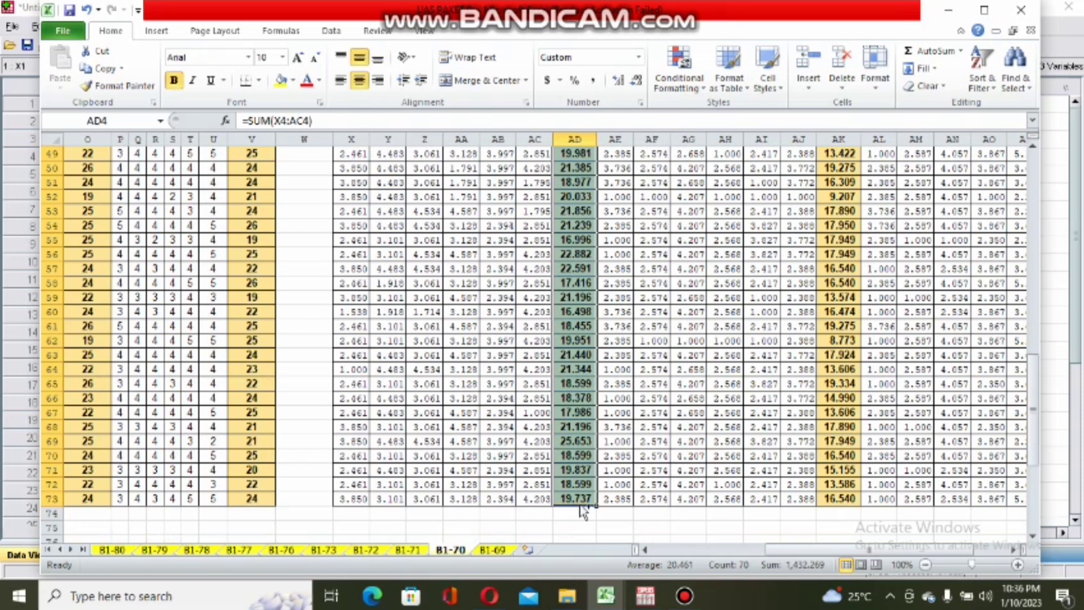
key(ctrl+c)
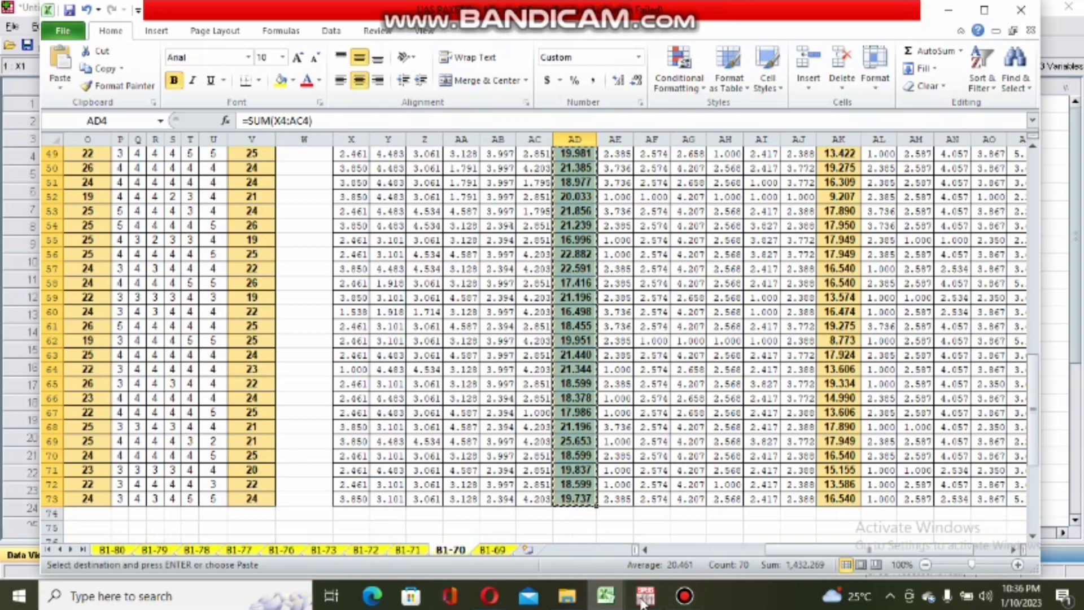
mouse_move(644, 599)
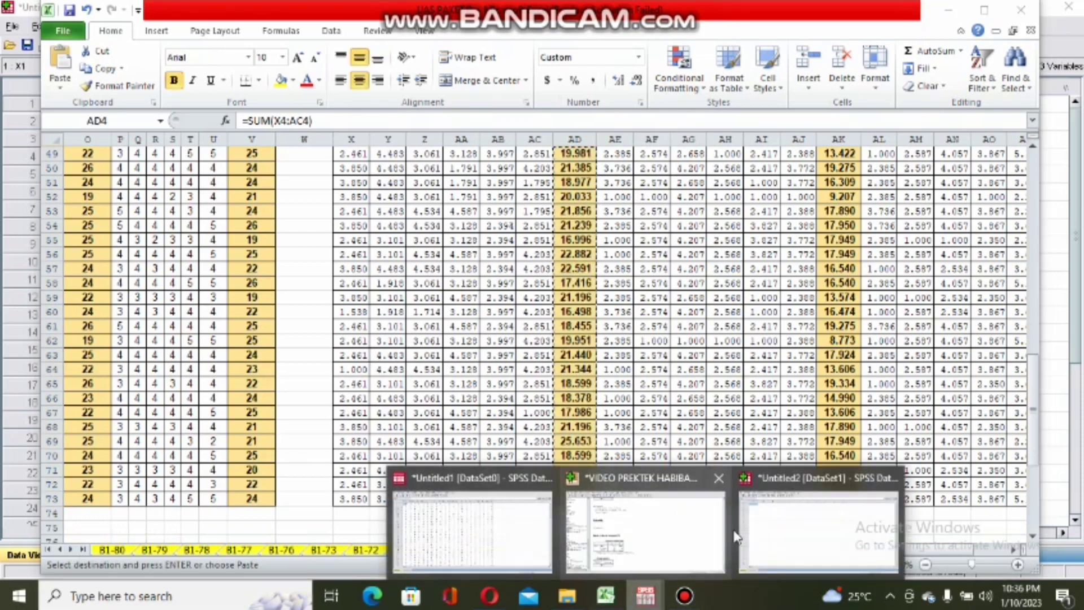
click(752, 534)
click(752, 534)
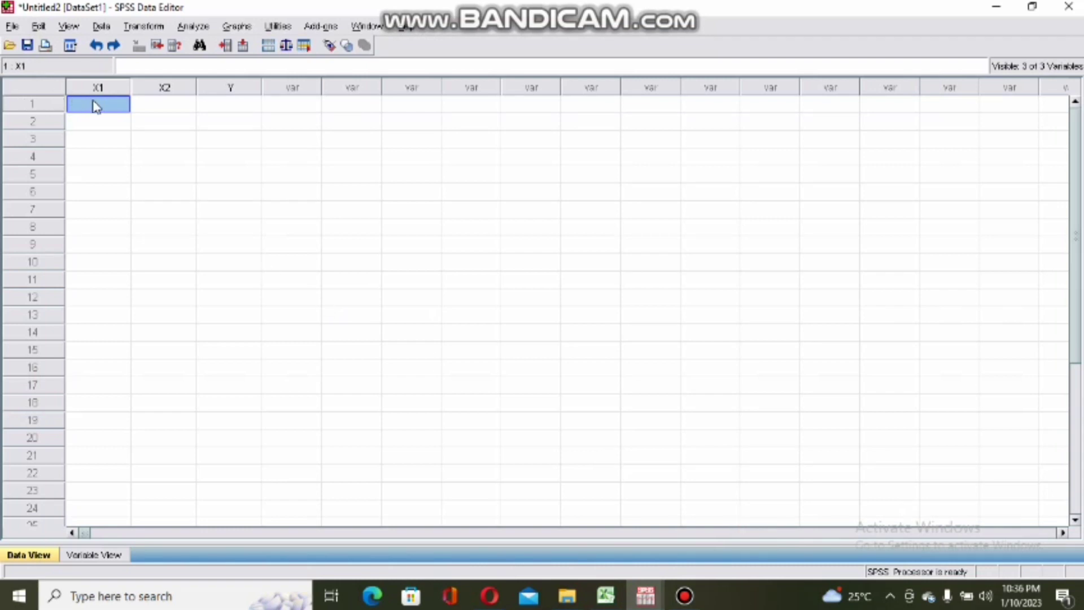
key(ctrl+v)
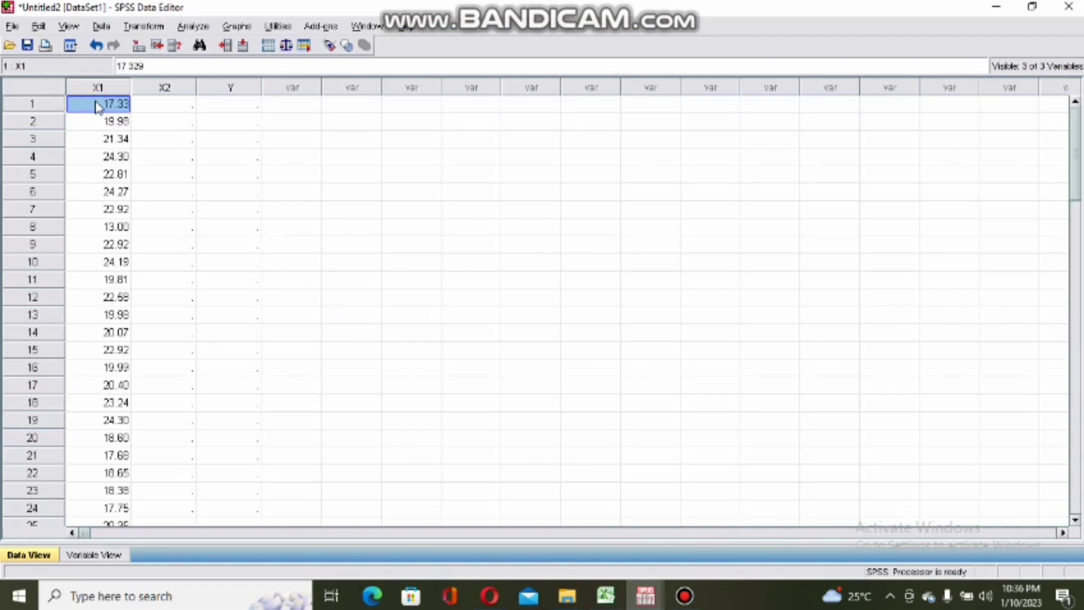
Copy the X2 totals in AK4:AK73 of Excel sheet B1-70 into the X2 column of the SPSS dataset, starting at case 1
click(138, 92)
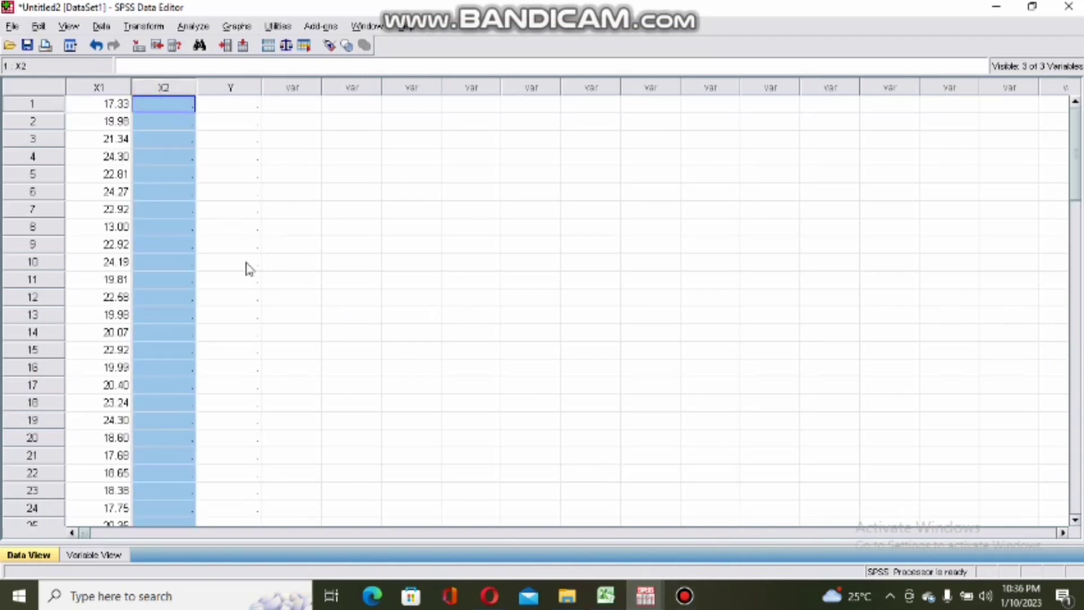
click(170, 106)
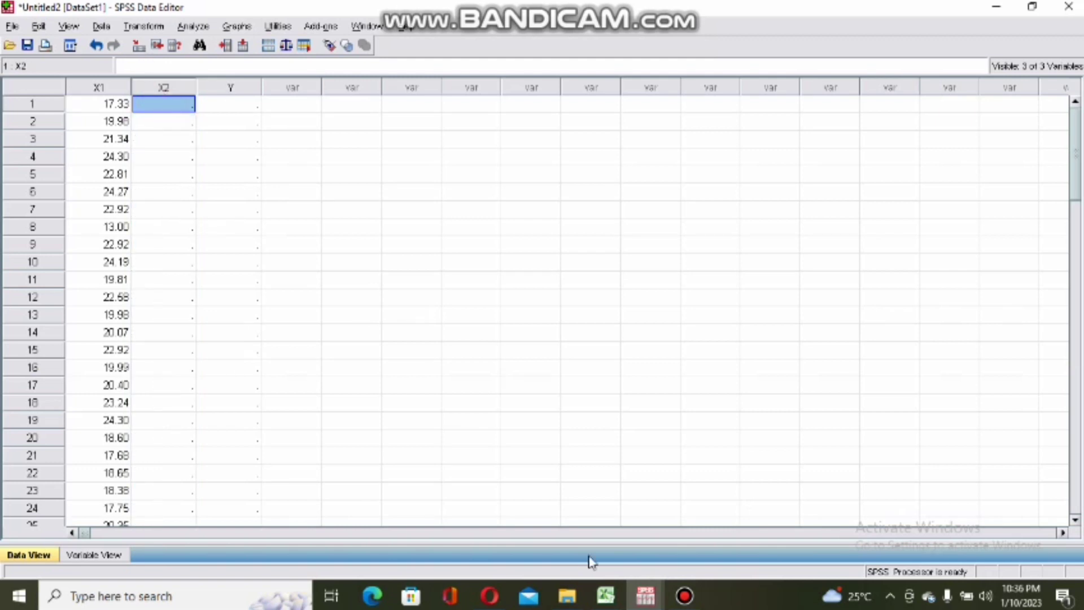
mouse_move(606, 596)
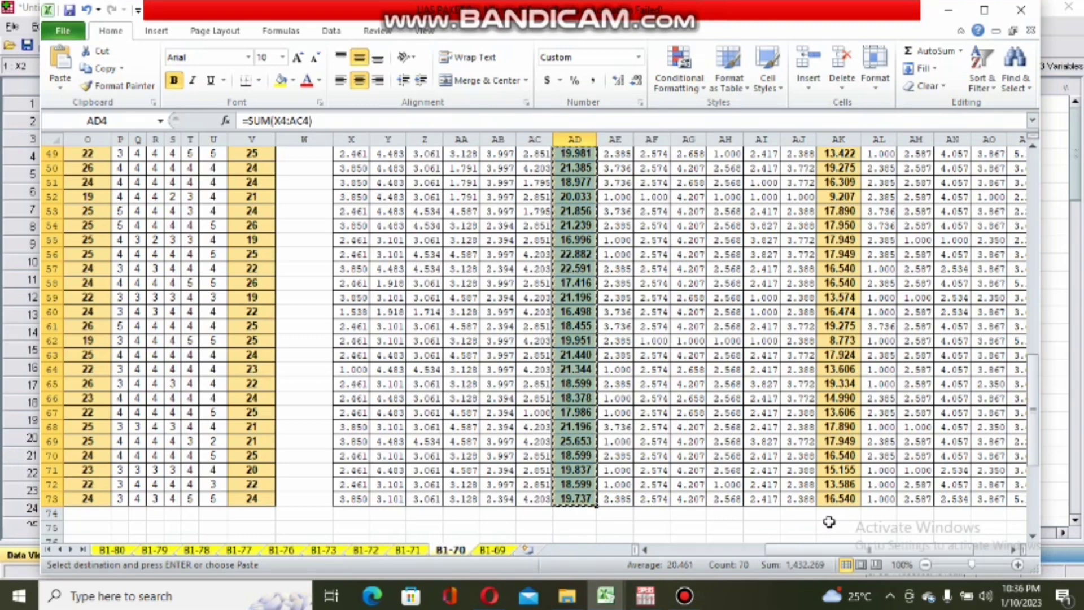
drag(835, 503, 827, 196)
key(ctrl+c)
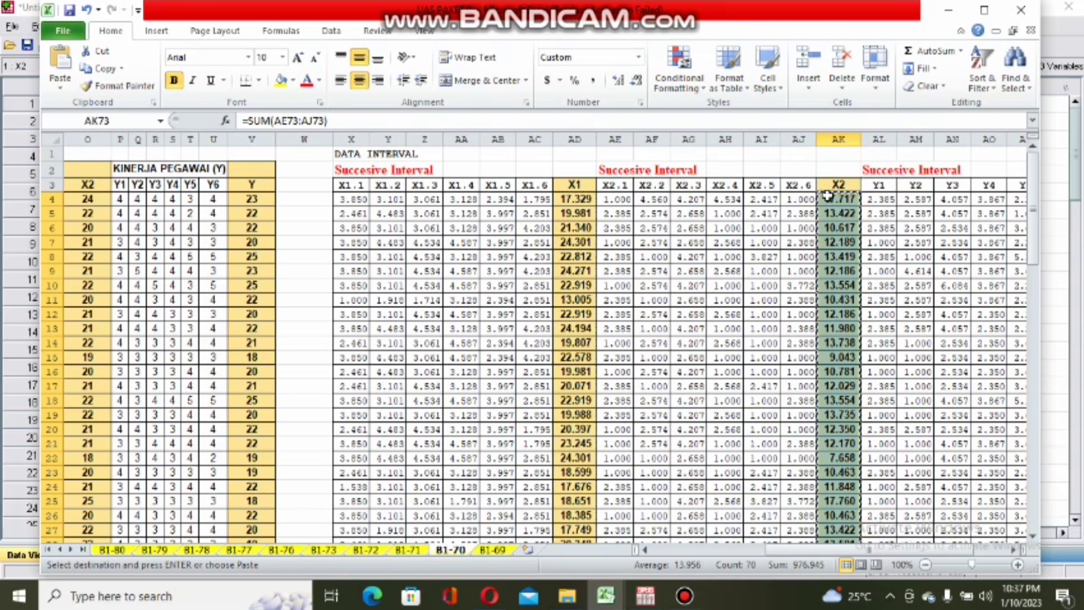
mouse_move(646, 596)
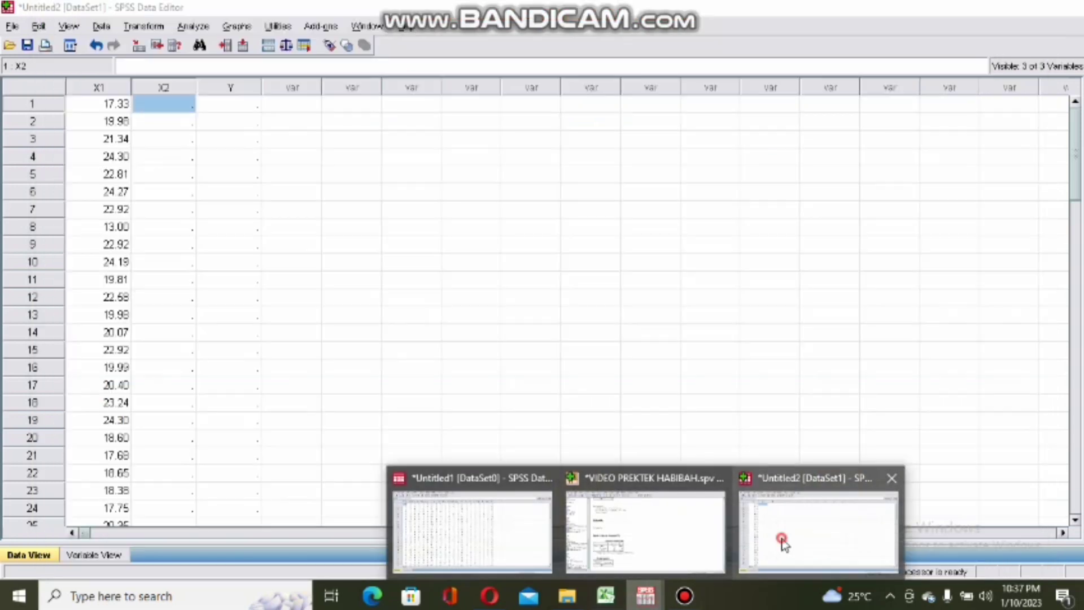
click(782, 542)
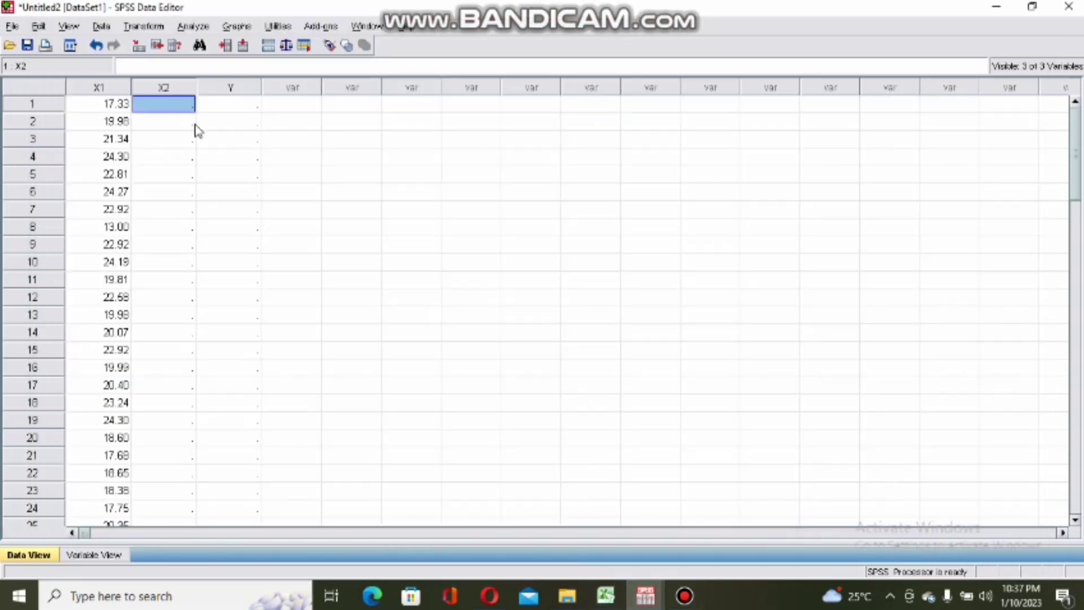
key(ctrl+v)
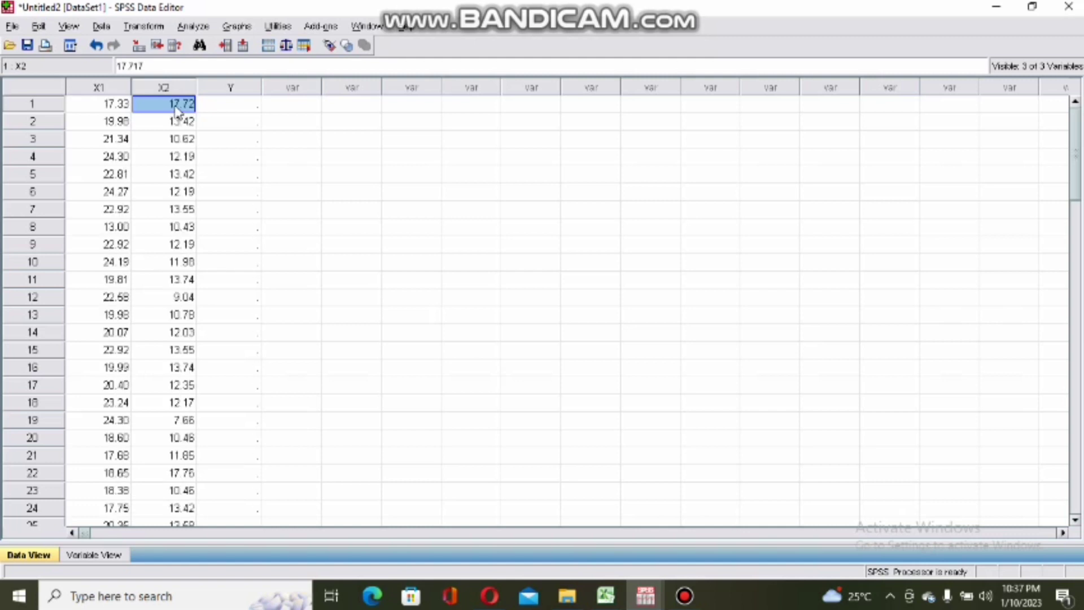
Copy the Y totals in AR4:AR73 of Excel sheet B1-70 into the Y column of the SPSS dataset, starting at case 1
click(220, 107)
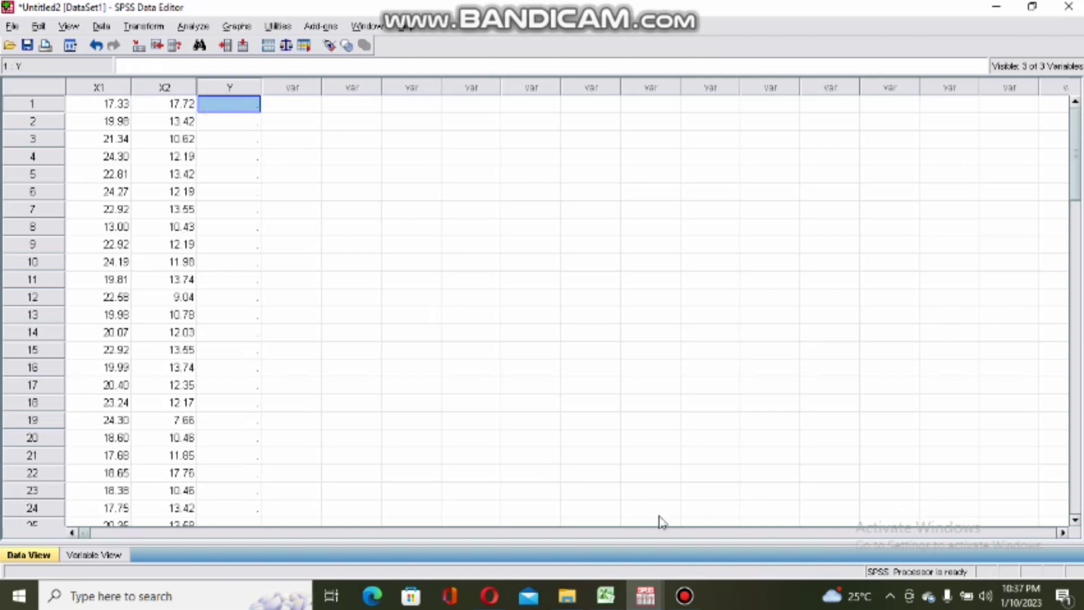
mouse_move(606, 596)
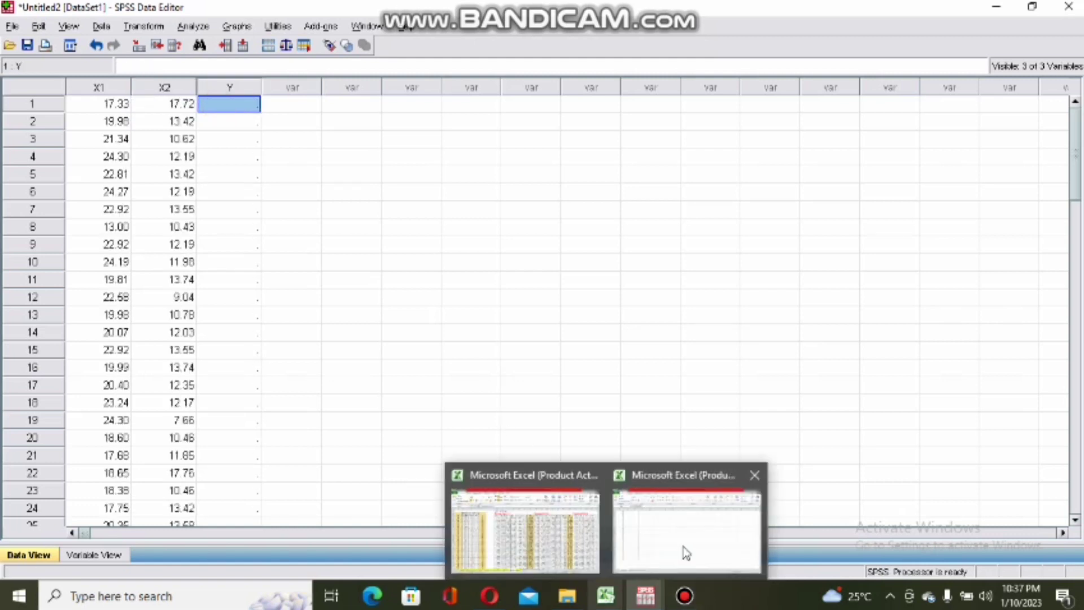
click(559, 551)
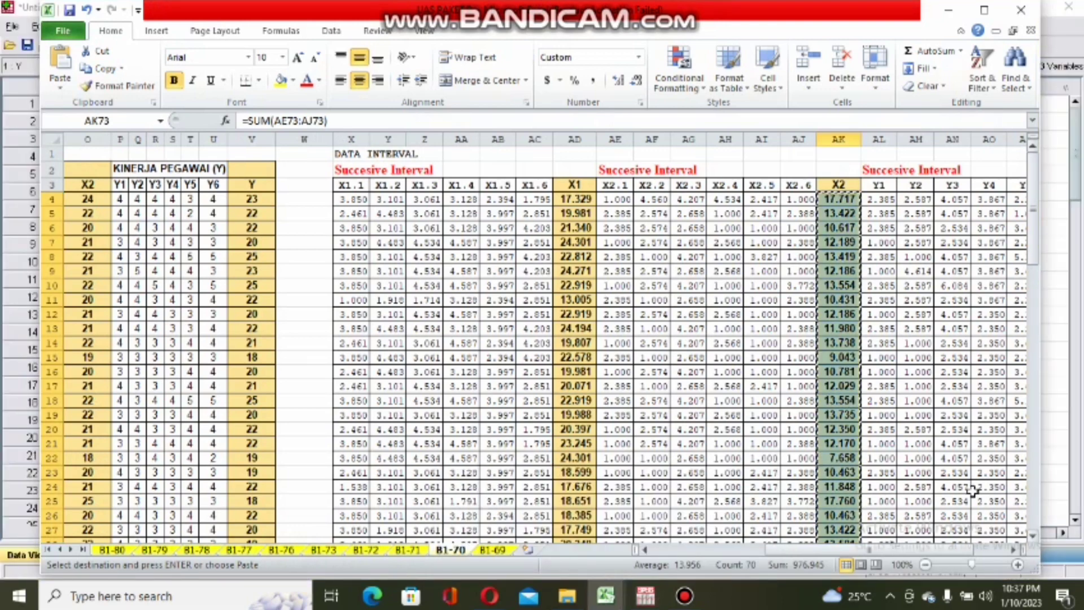
scroll(898, 559, right, 2)
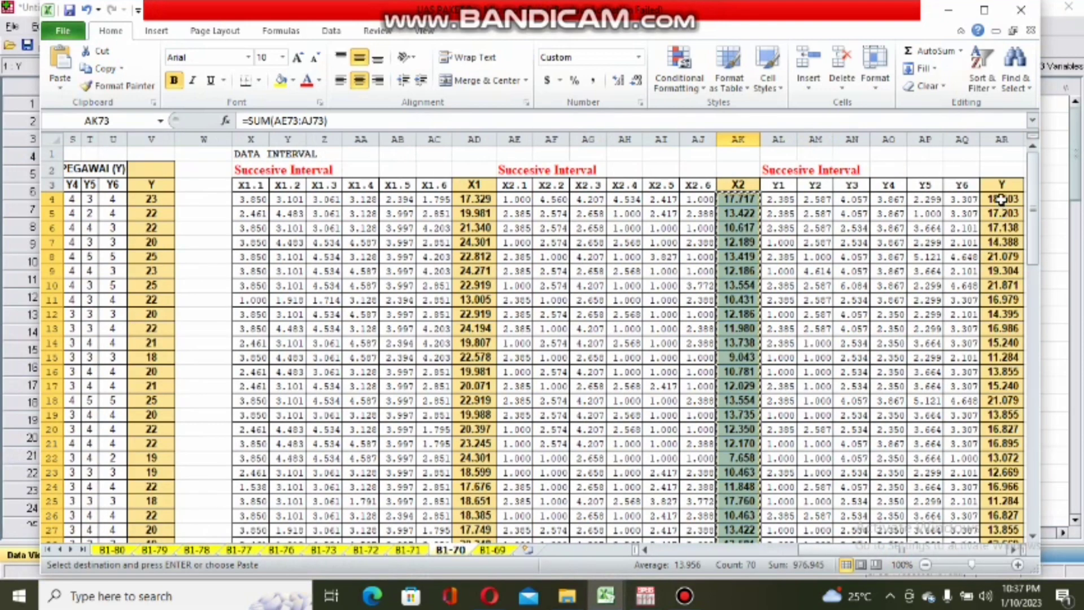
drag(1001, 199, 998, 484)
key(ctrl+c)
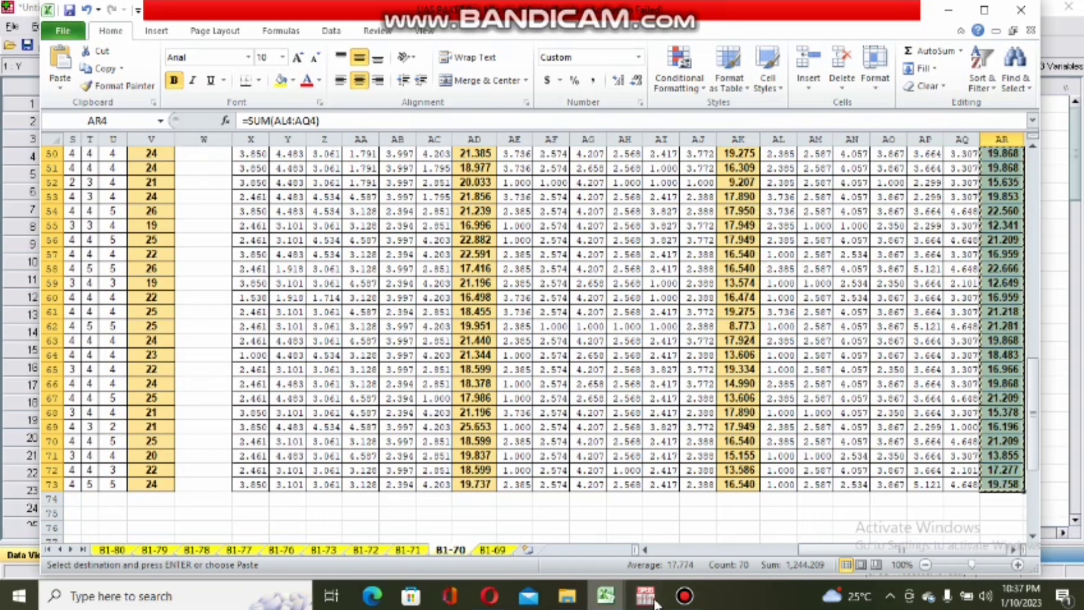
mouse_move(650, 600)
mouse_move(707, 466)
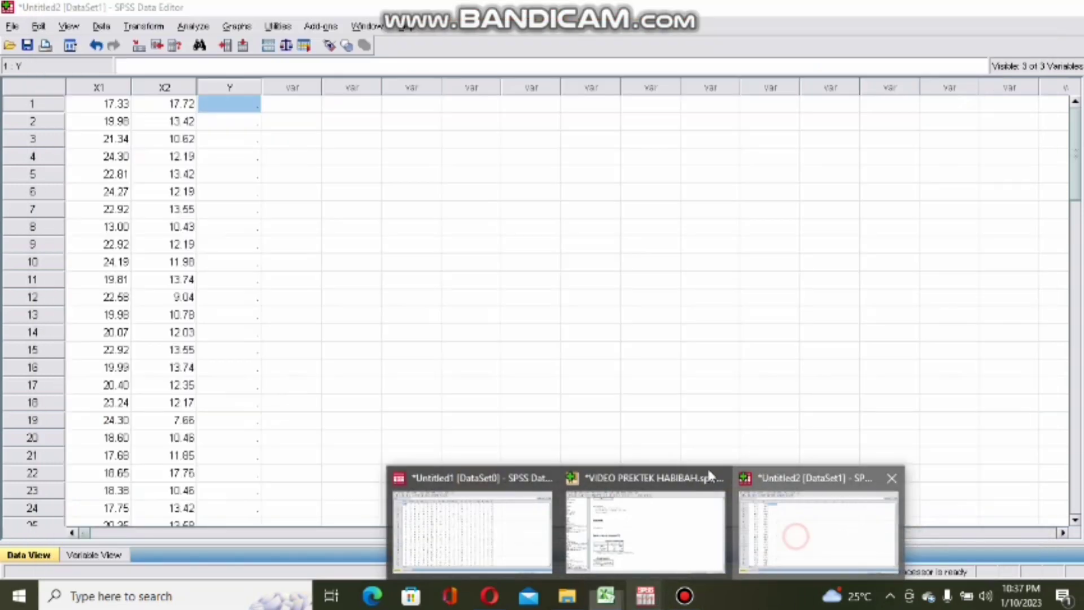
click(802, 478)
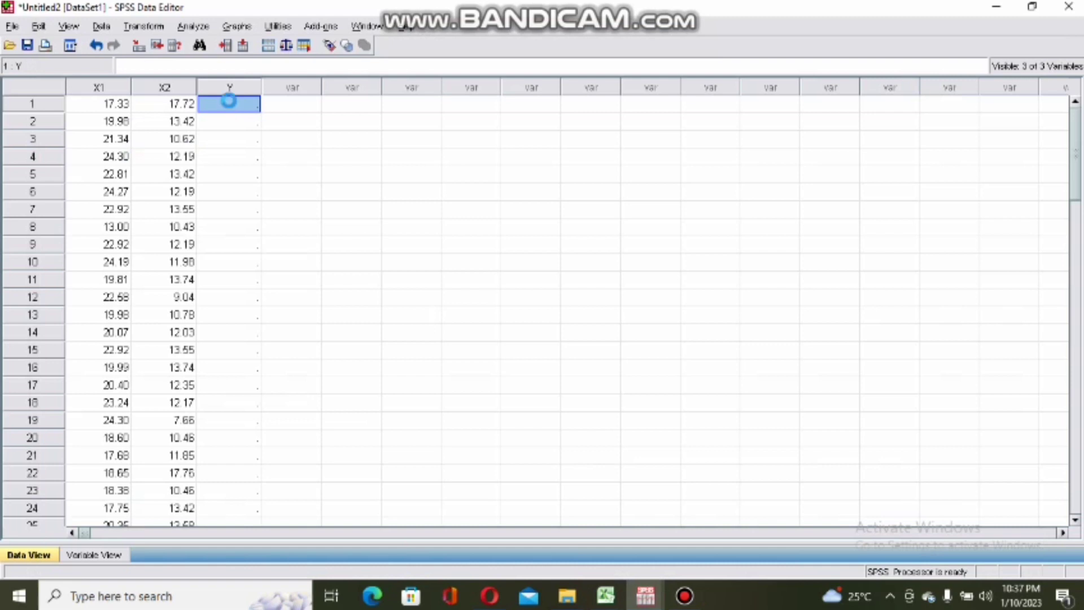
key(ctrl+v)
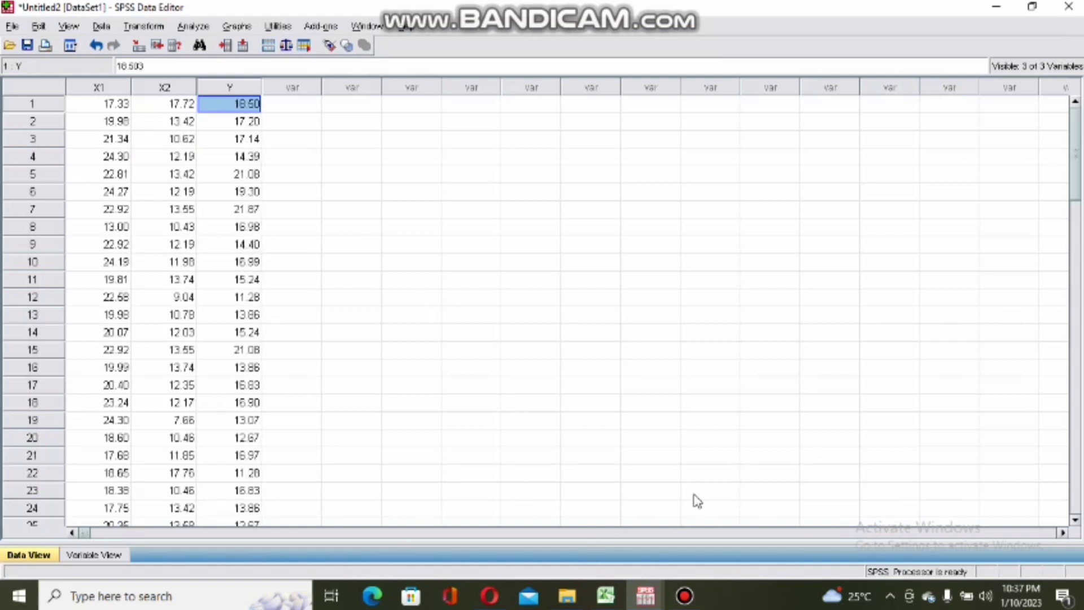
Check the pasted X1, X2 and Y values down to the last case and return to the first cases
click(1077, 188)
drag(1076, 188, 1077, 387)
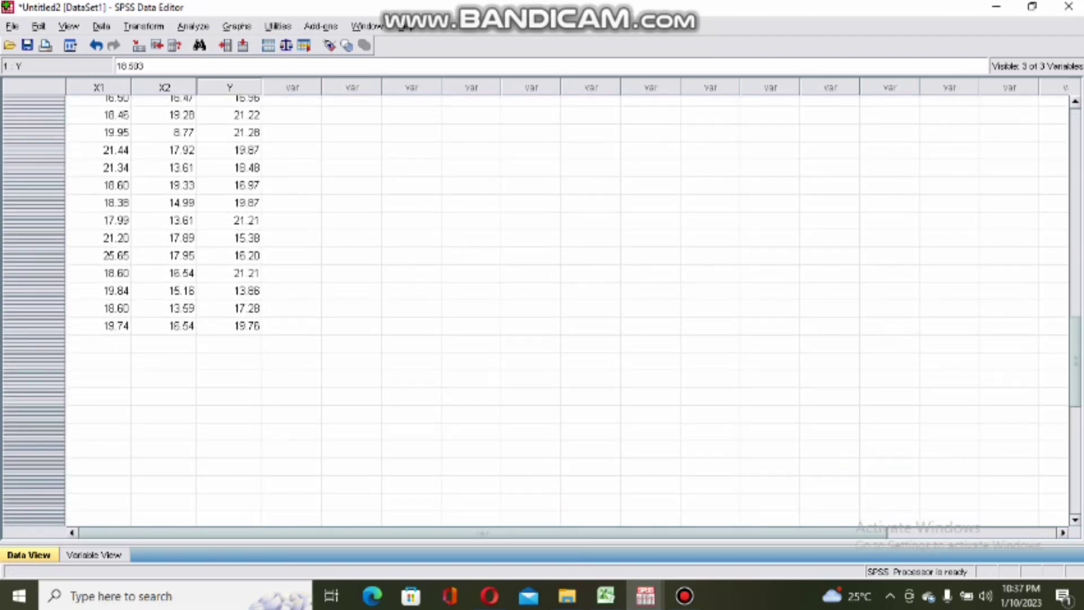
drag(1078, 370, 1069, 7)
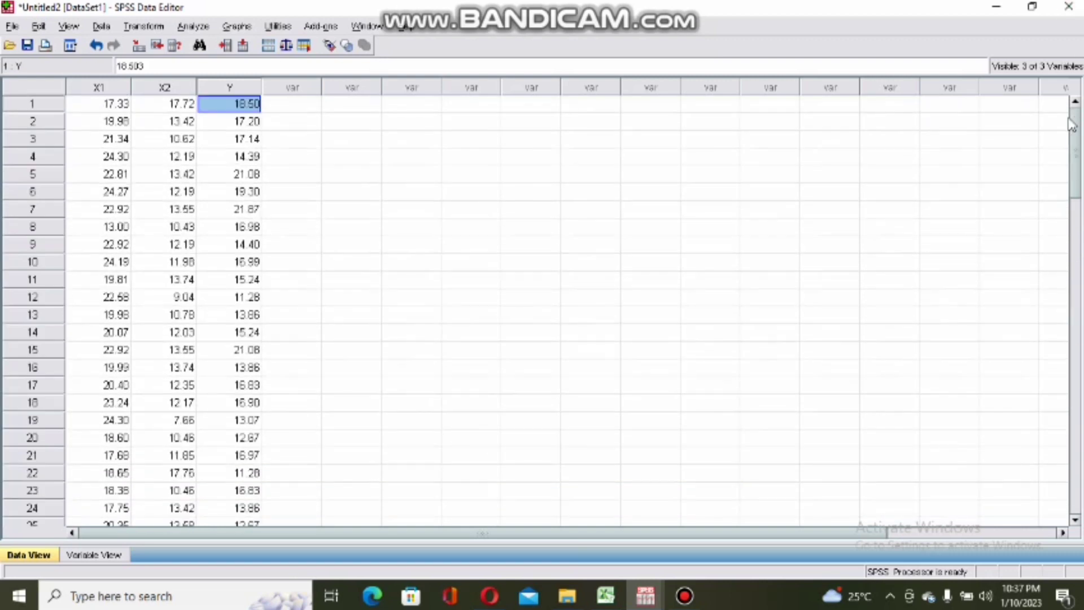
click(684, 596)
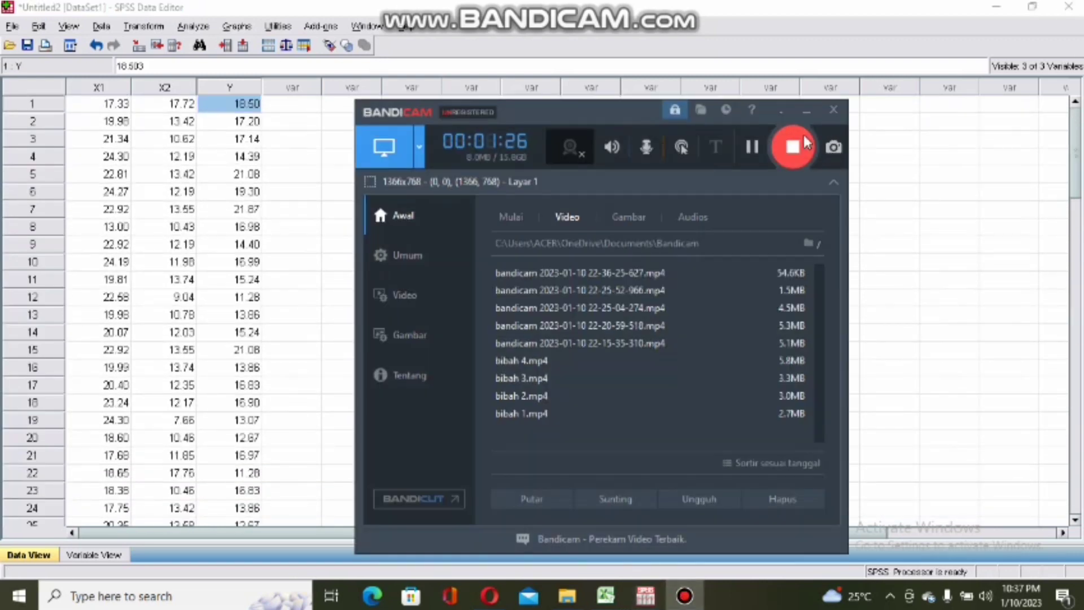
click(793, 148)
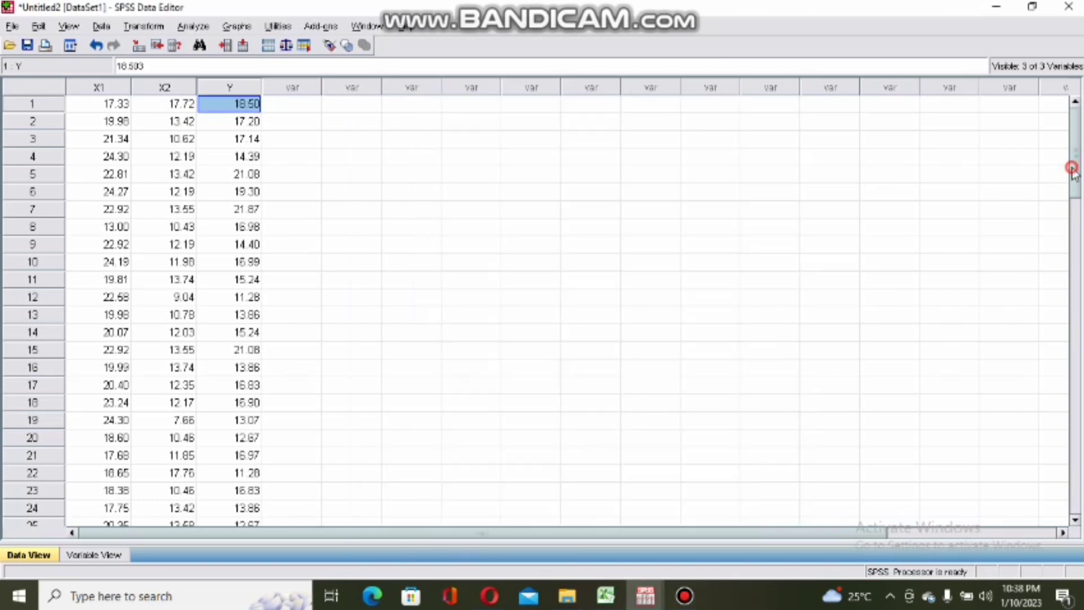
drag(1072, 169, 1033, 359)
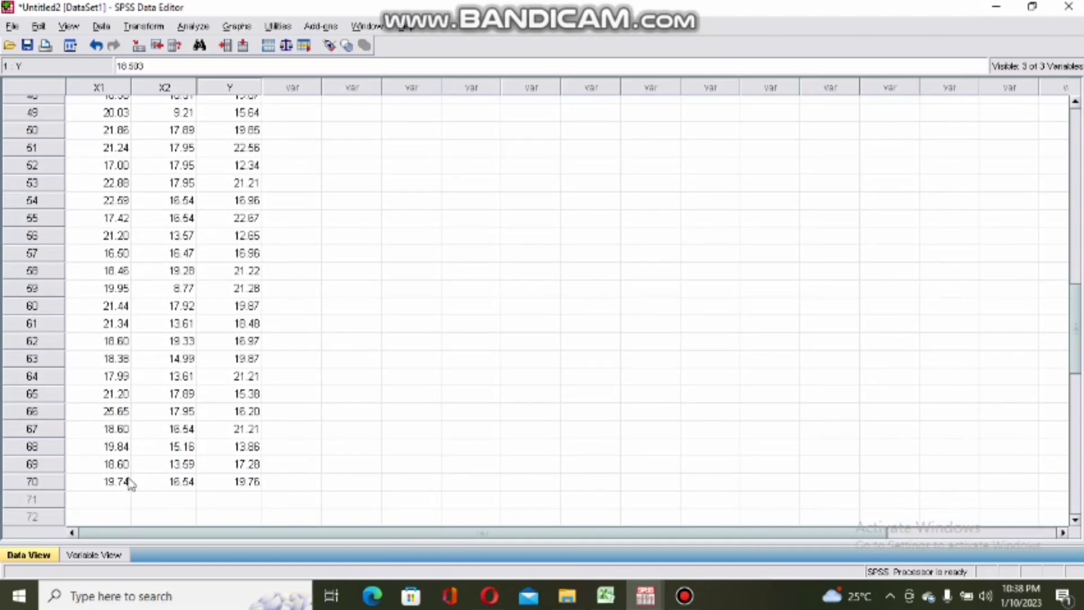
click(58, 481)
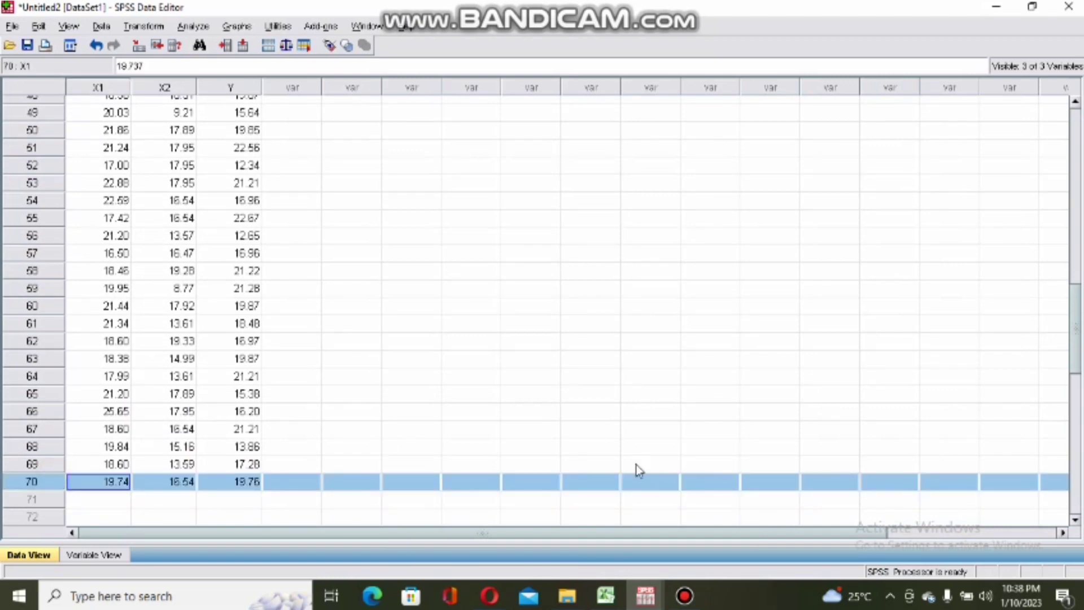
drag(1075, 359, 1053, 151)
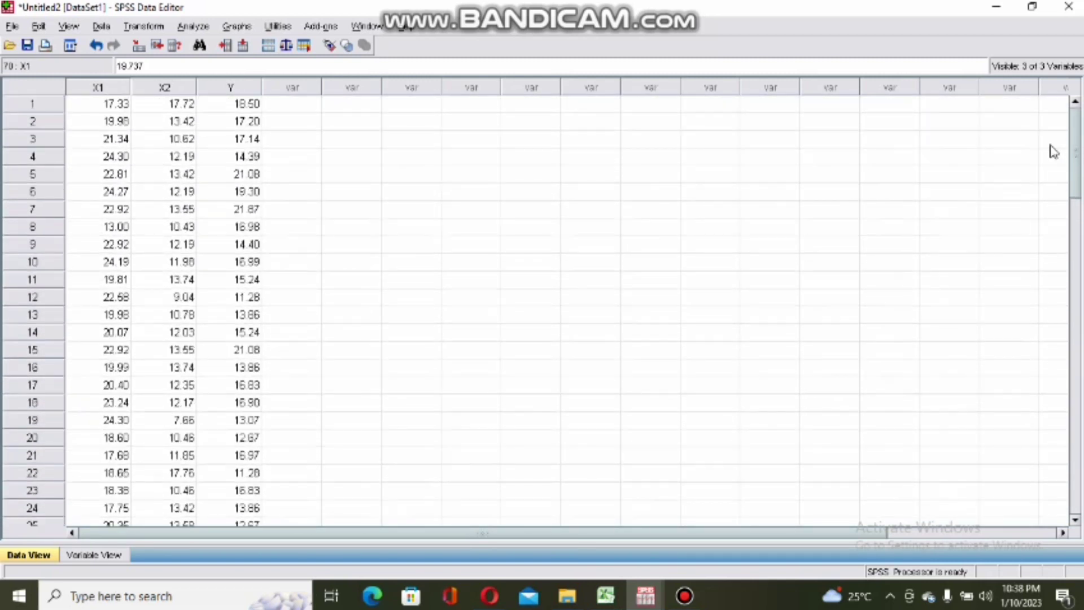
click(116, 123)
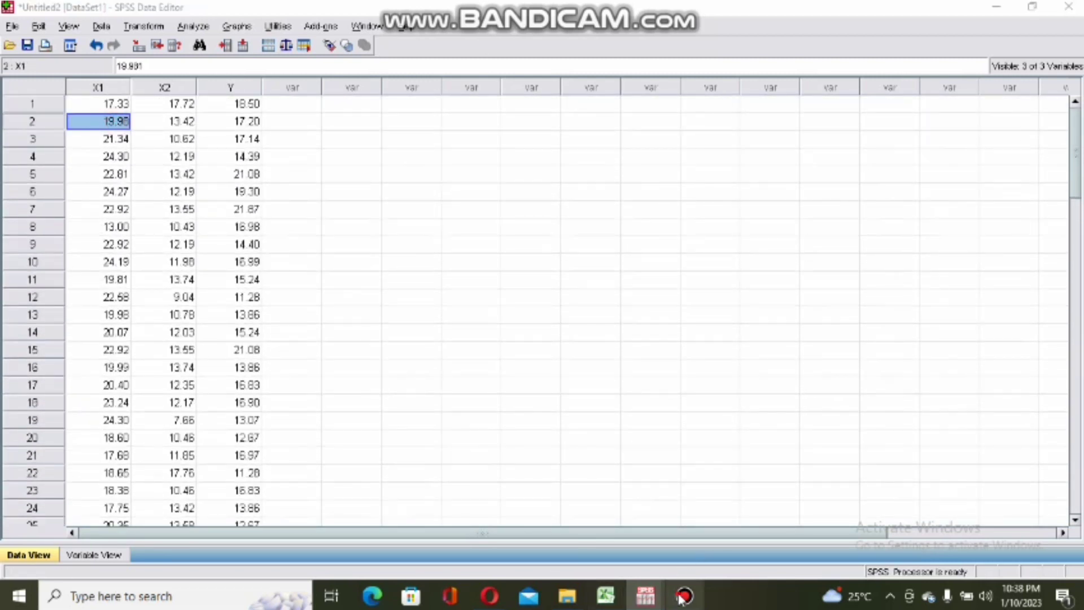
click(684, 595)
click(442, 82)
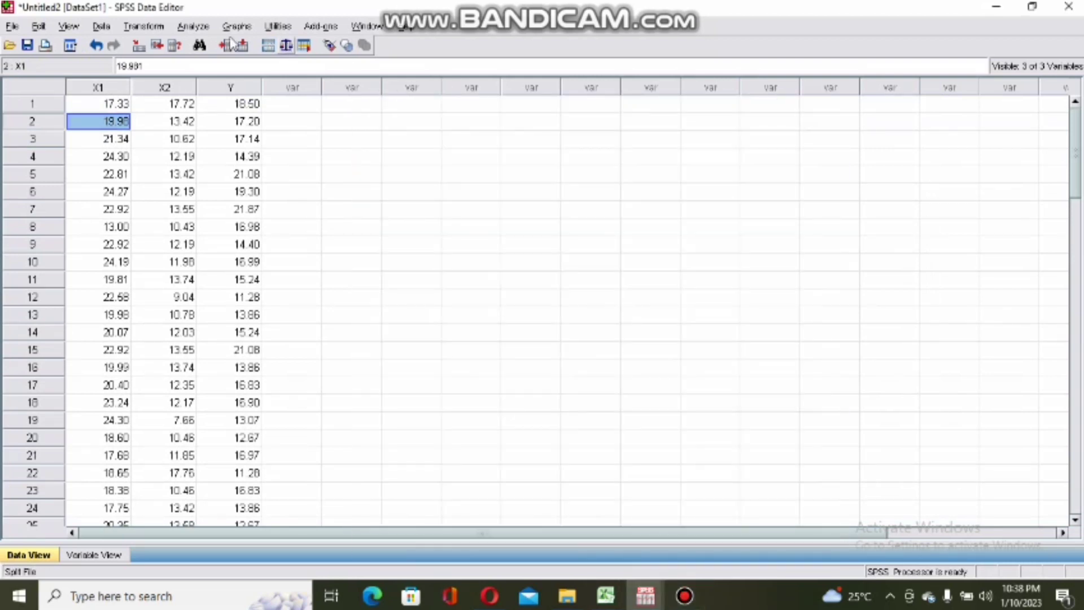
Set up a linear regression with Pengembangan Karir (X1) and Komitmen Organisasi (X2) as independents and Kinerja Pegawai (Y) as dependent
click(193, 26)
mouse_move(243, 188)
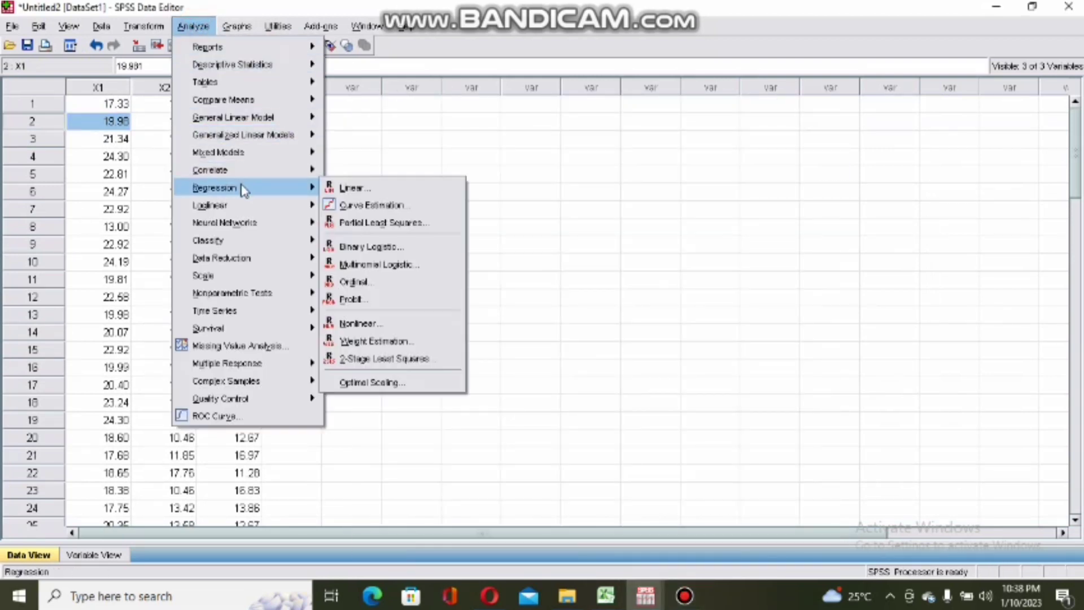
click(357, 187)
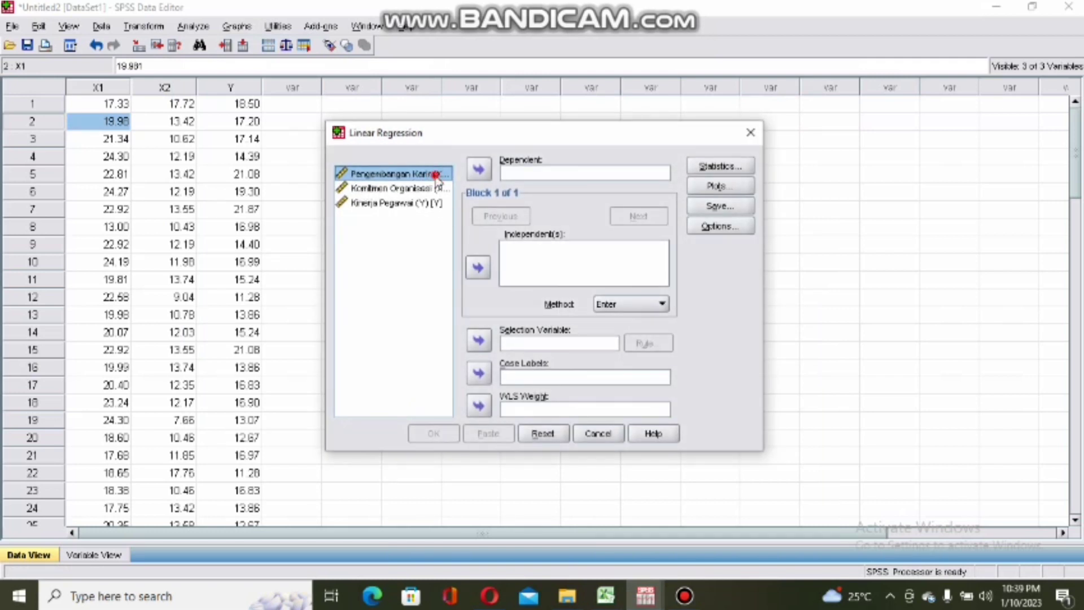
click(479, 268)
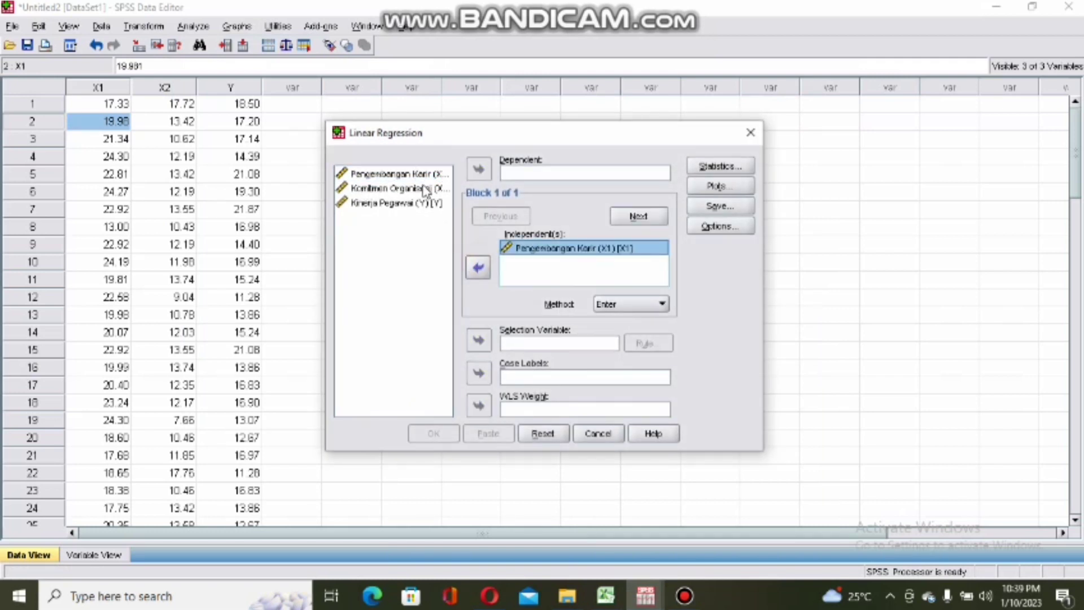
click(427, 188)
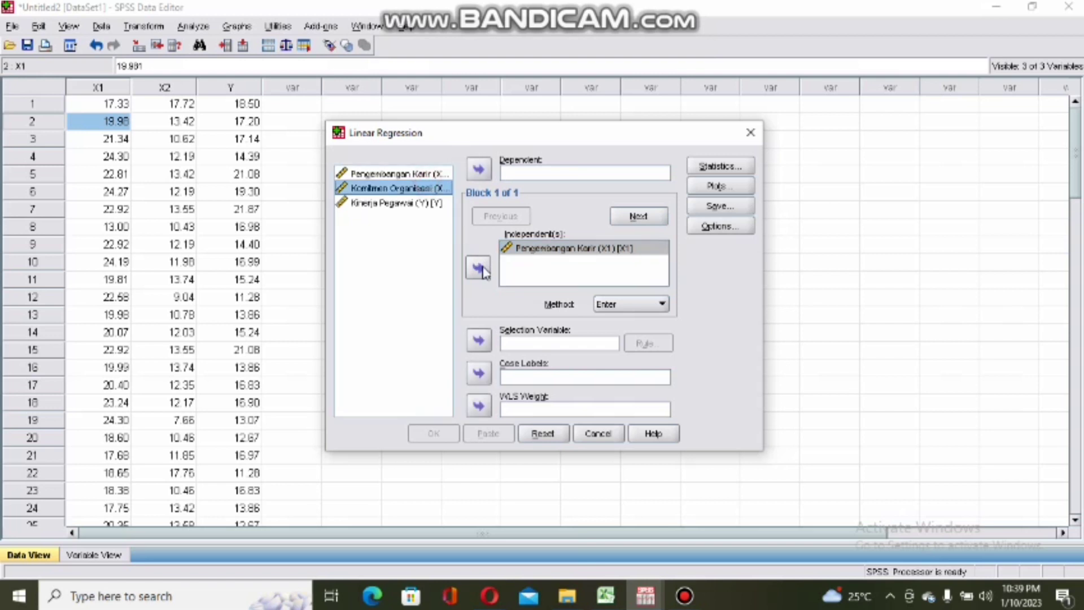
click(478, 267)
click(426, 203)
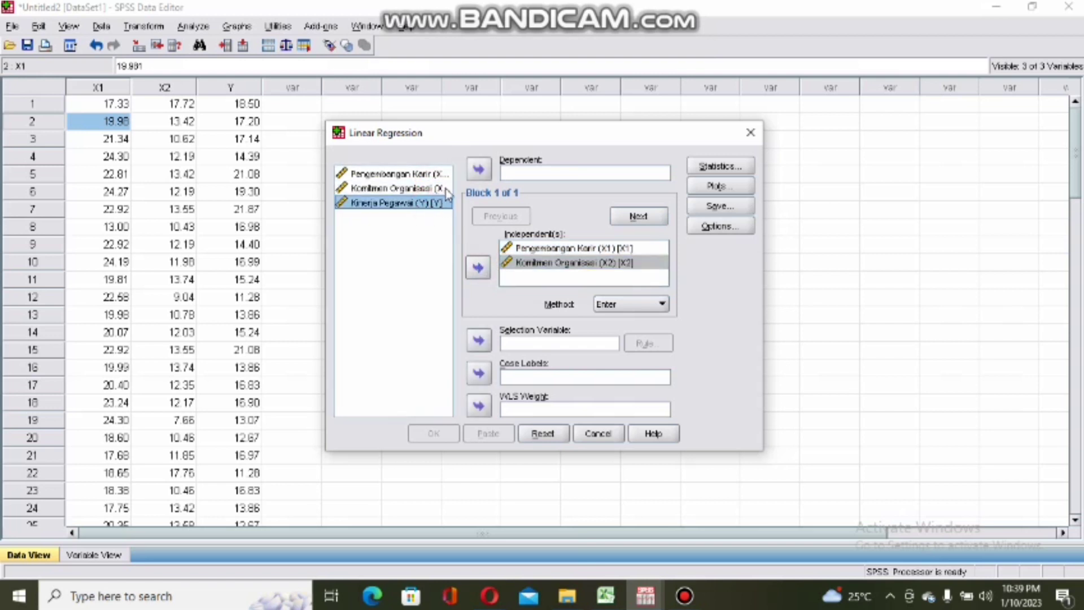
click(480, 173)
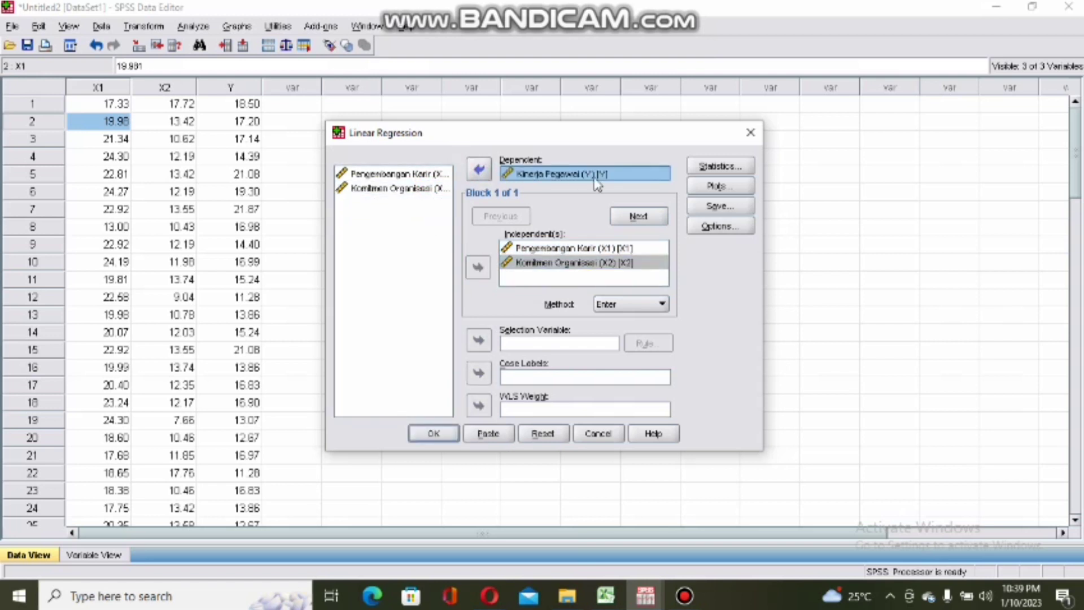
Add Descriptives, Collinearity diagnostics, Durbin-Watson and Casewise diagnostics to the regression statistics
click(718, 168)
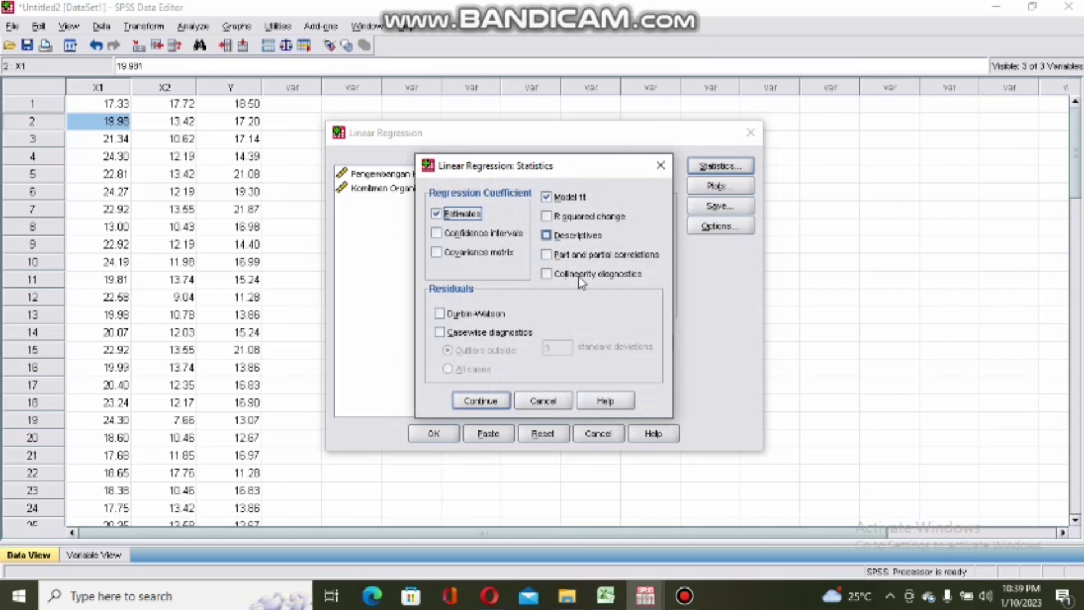
click(547, 236)
click(545, 273)
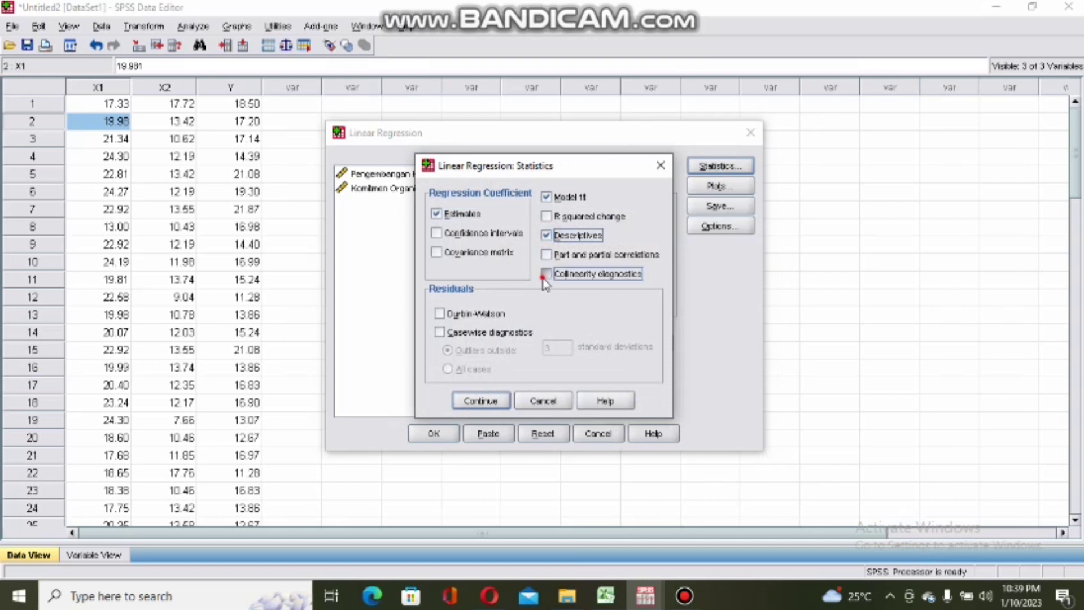
click(440, 314)
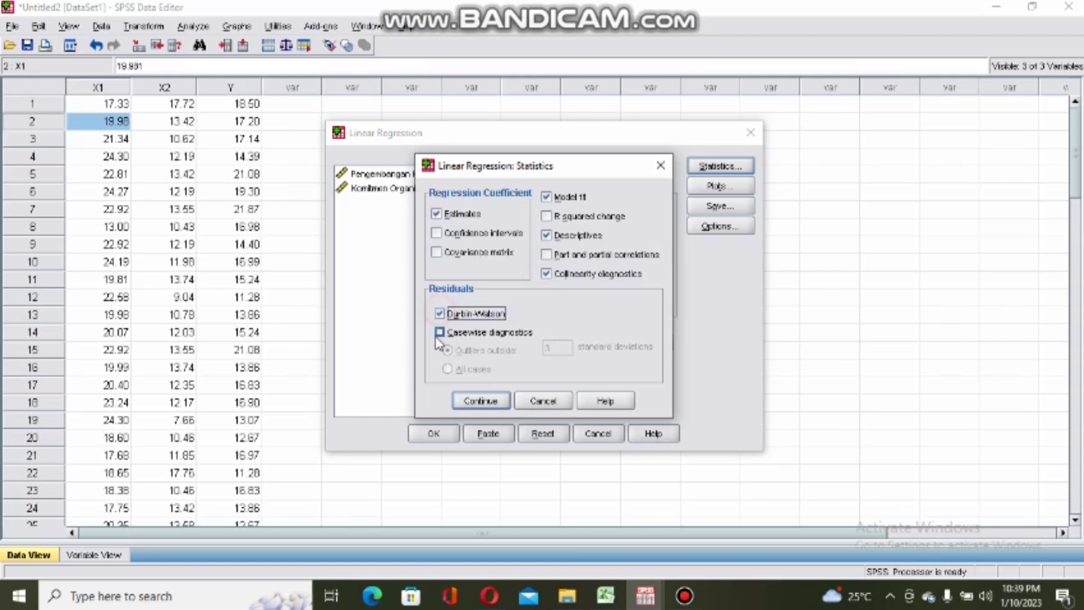
click(440, 333)
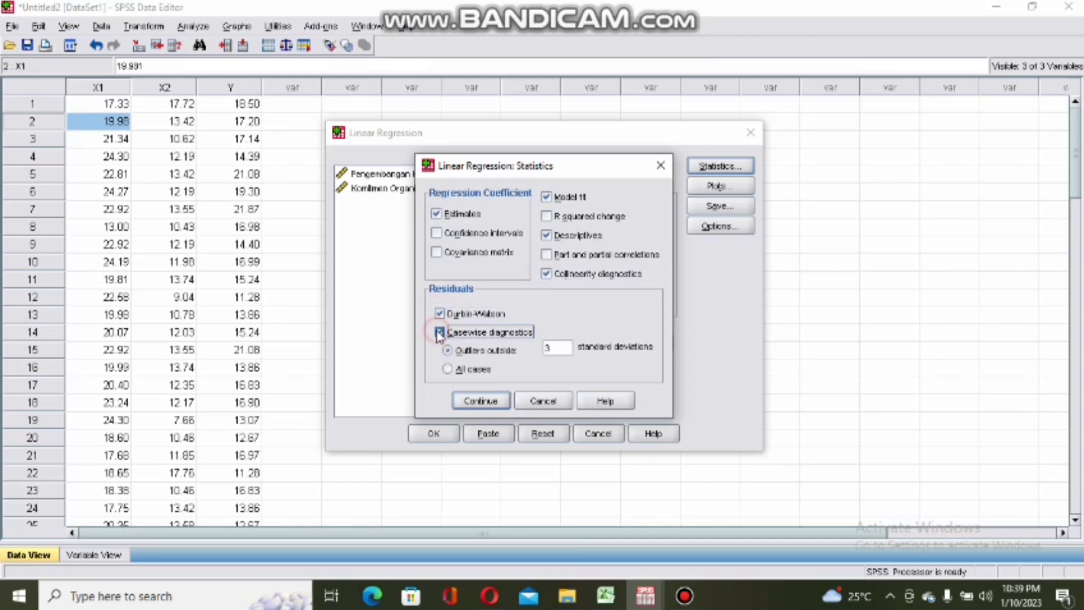
click(481, 402)
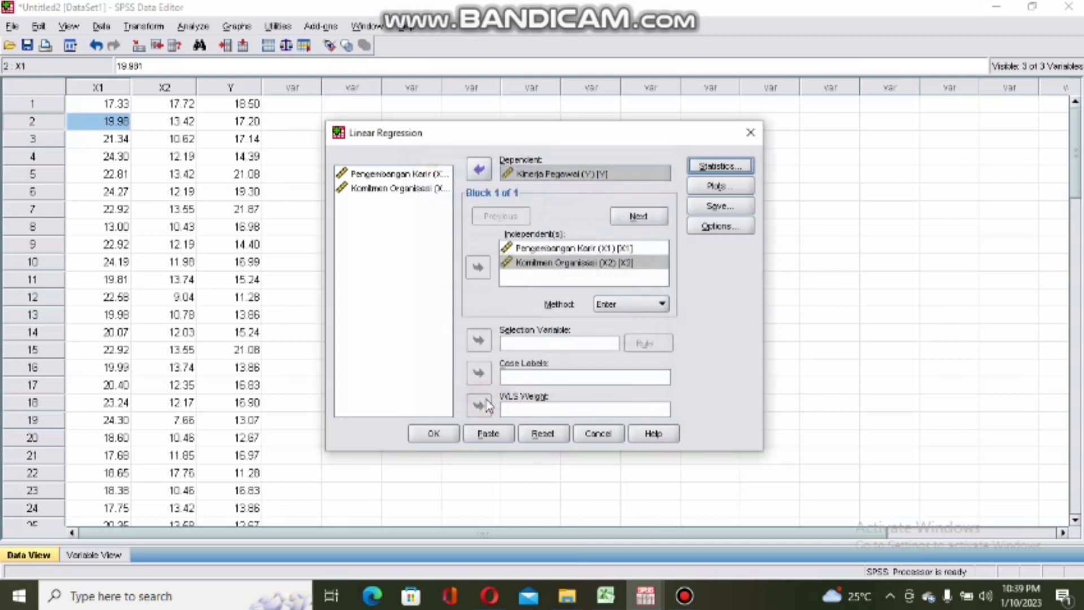
Include a histogram and a normal probability plot of the standardized residuals in the regression output
click(733, 187)
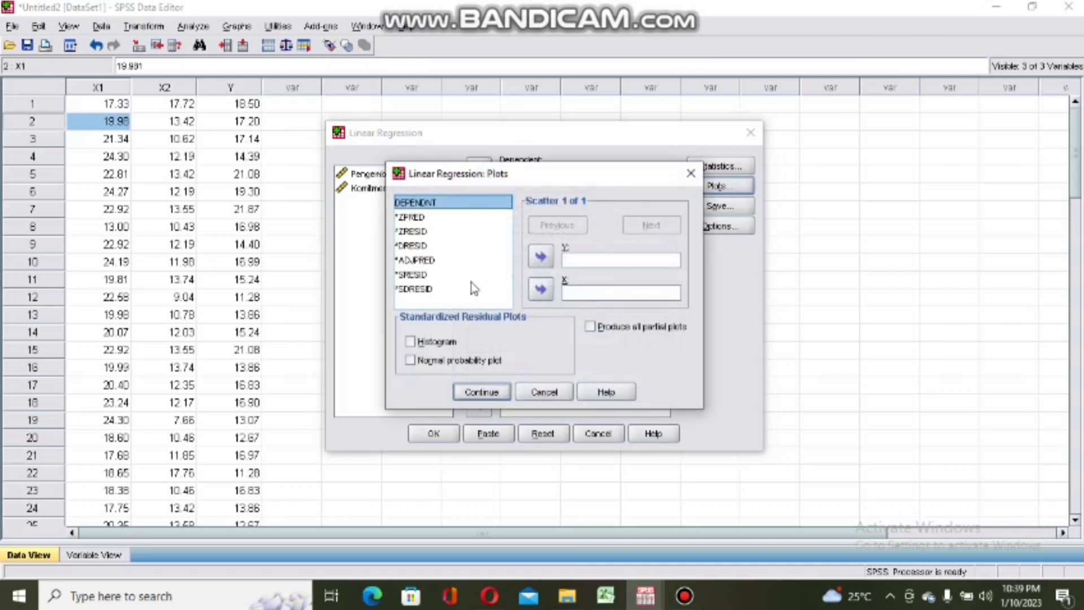
click(410, 342)
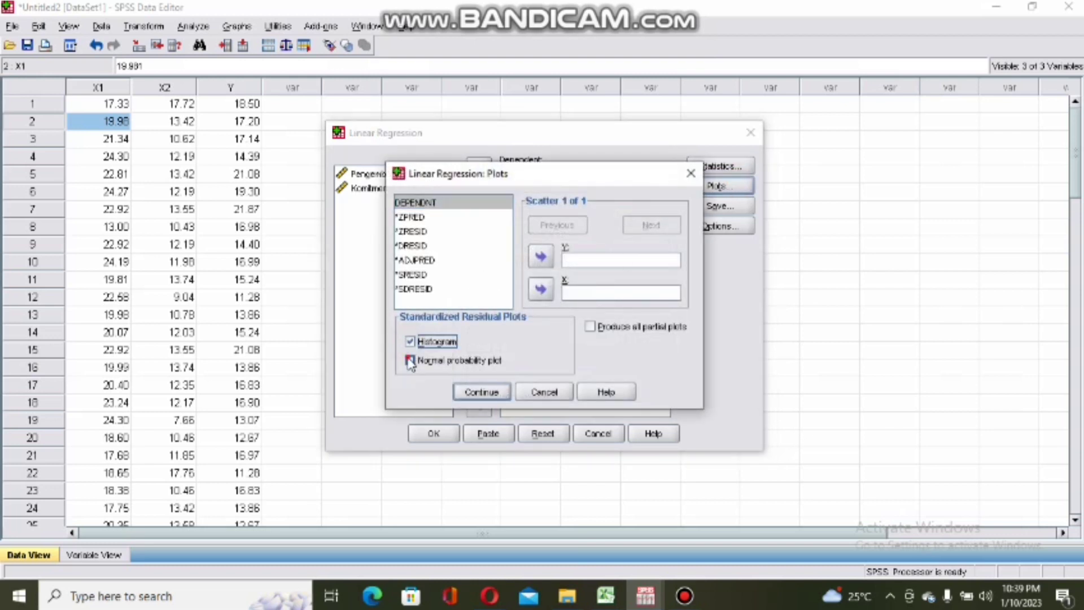
click(411, 360)
click(477, 391)
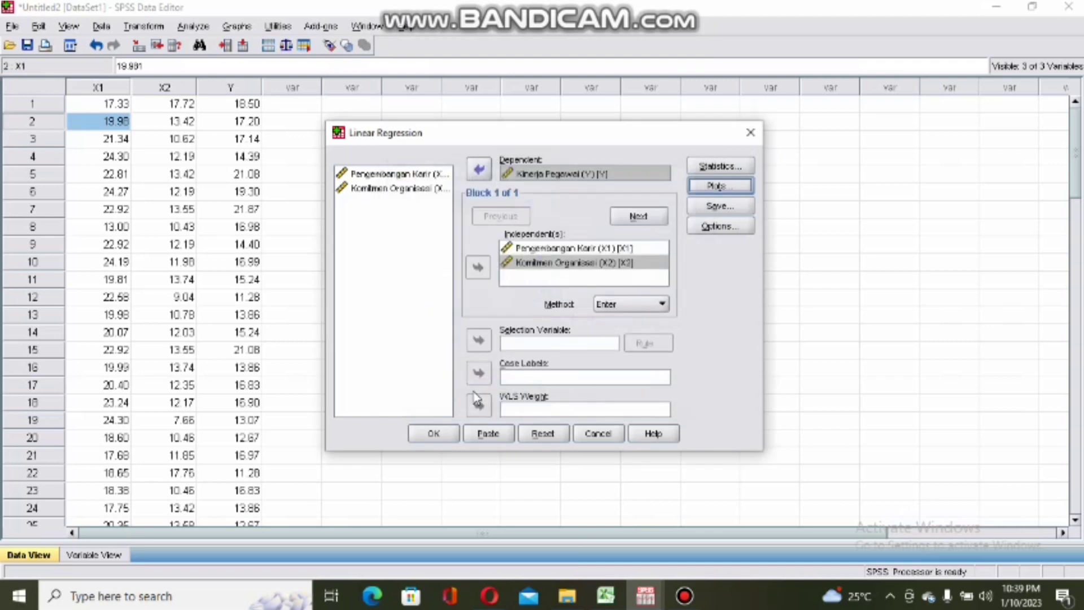
Have the regression save the unstandardized residuals as a new variable
click(730, 211)
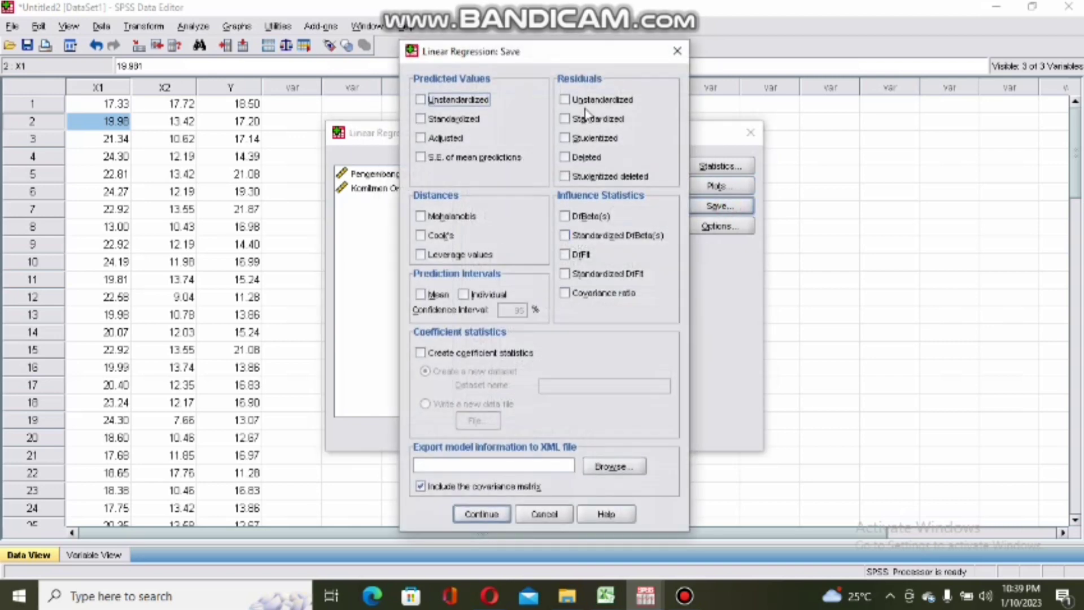
click(565, 99)
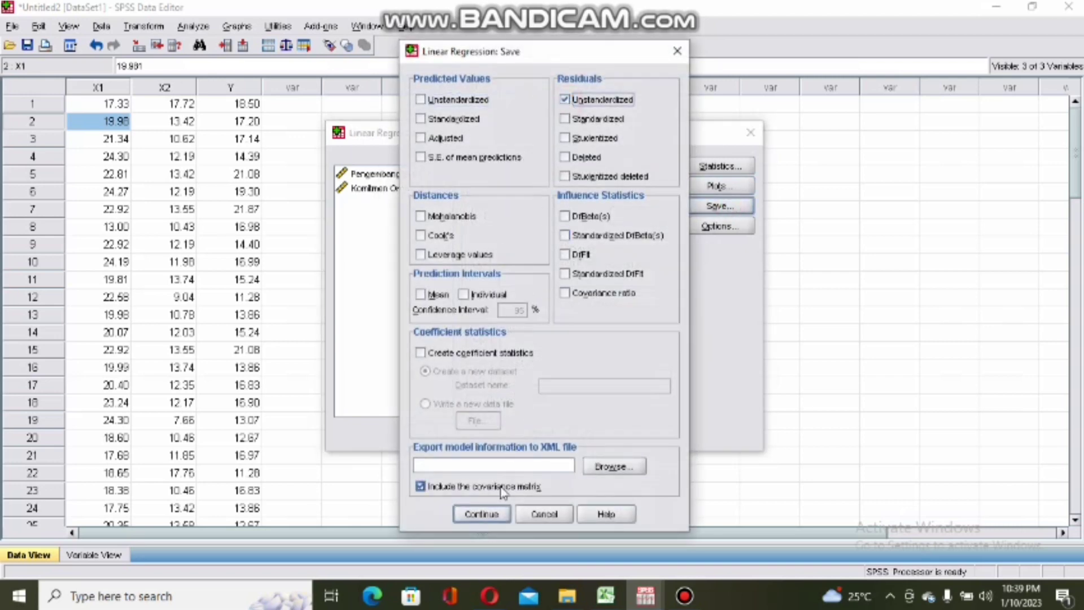
click(497, 515)
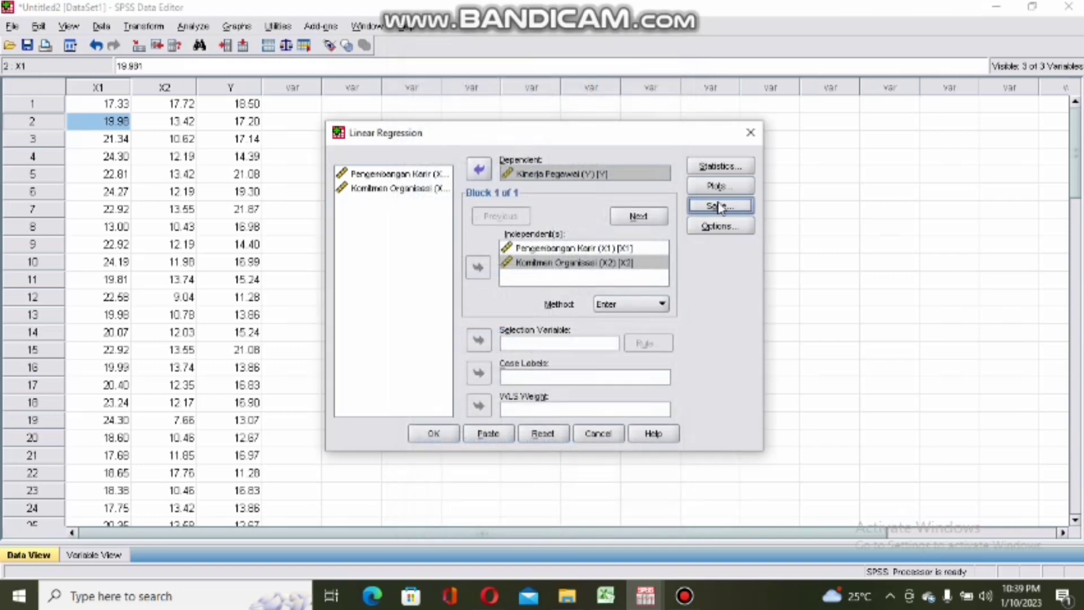
Run the linear regression with its default options and display the results in the output document
click(716, 228)
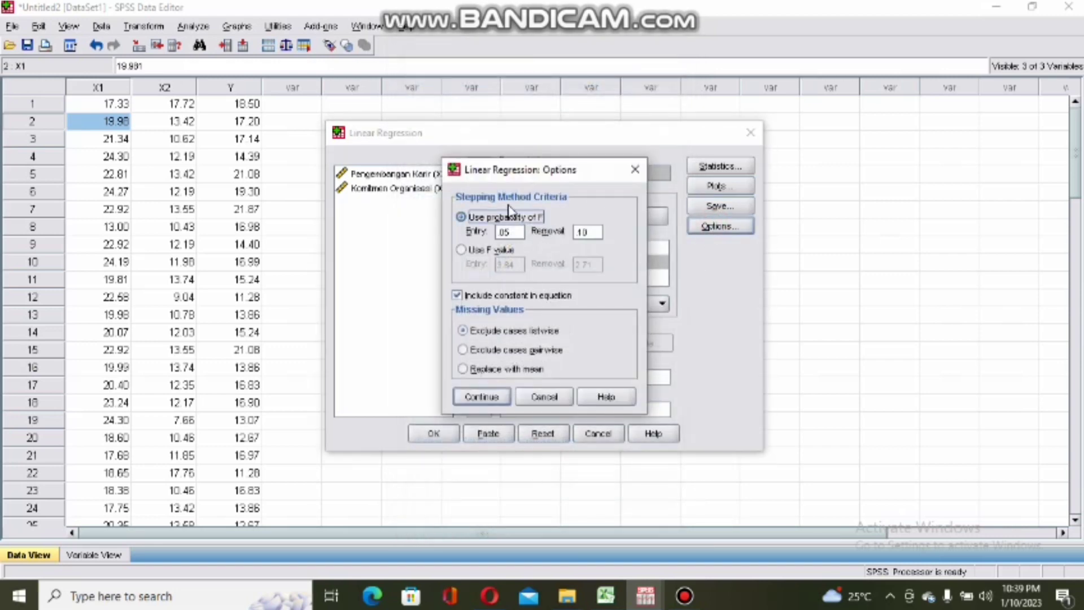
click(540, 397)
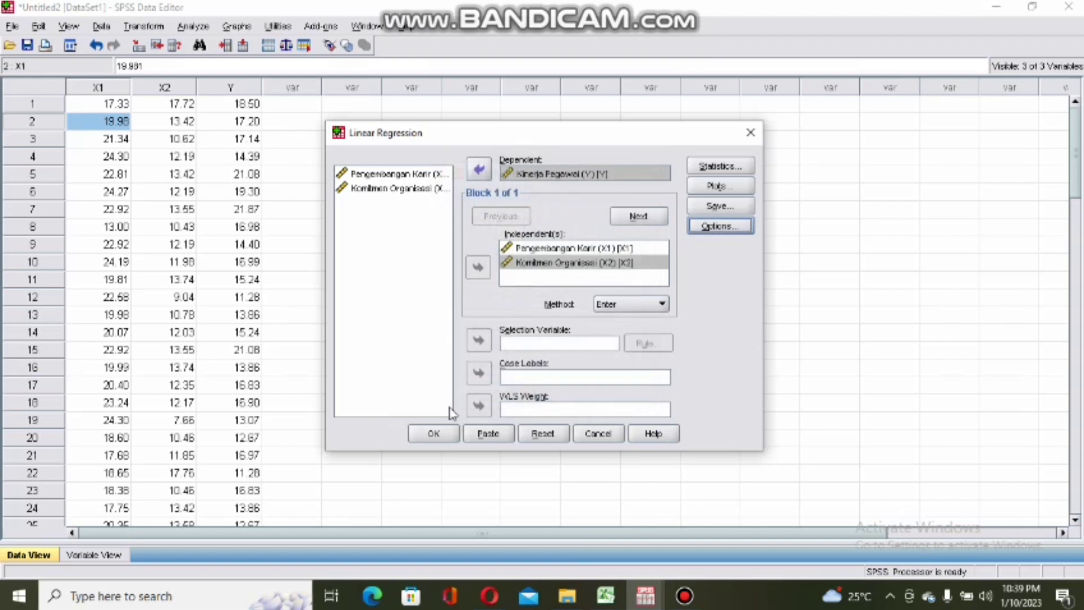
click(431, 435)
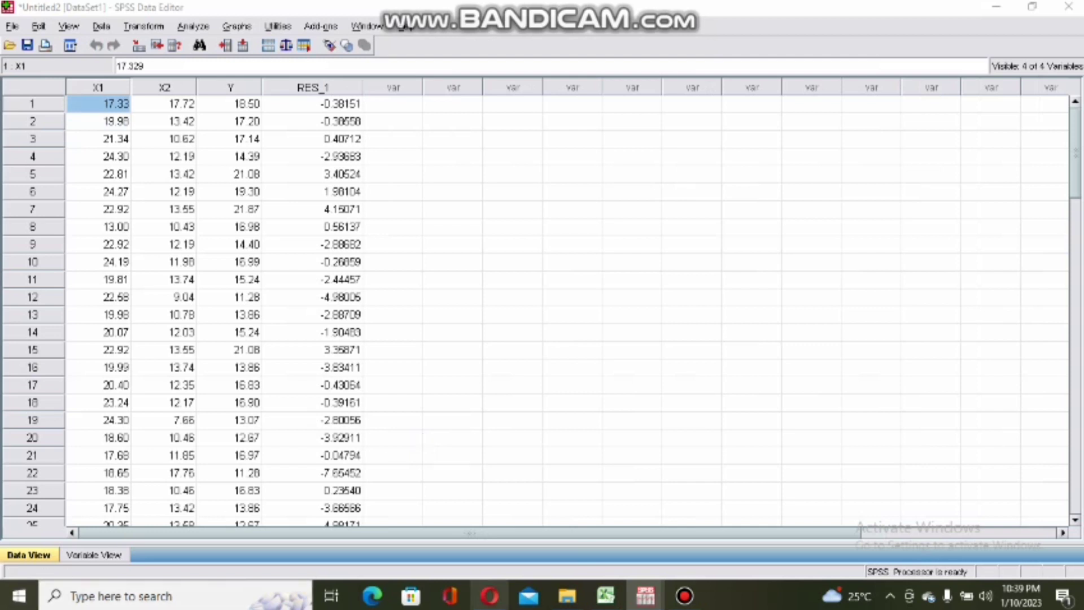
mouse_move(646, 599)
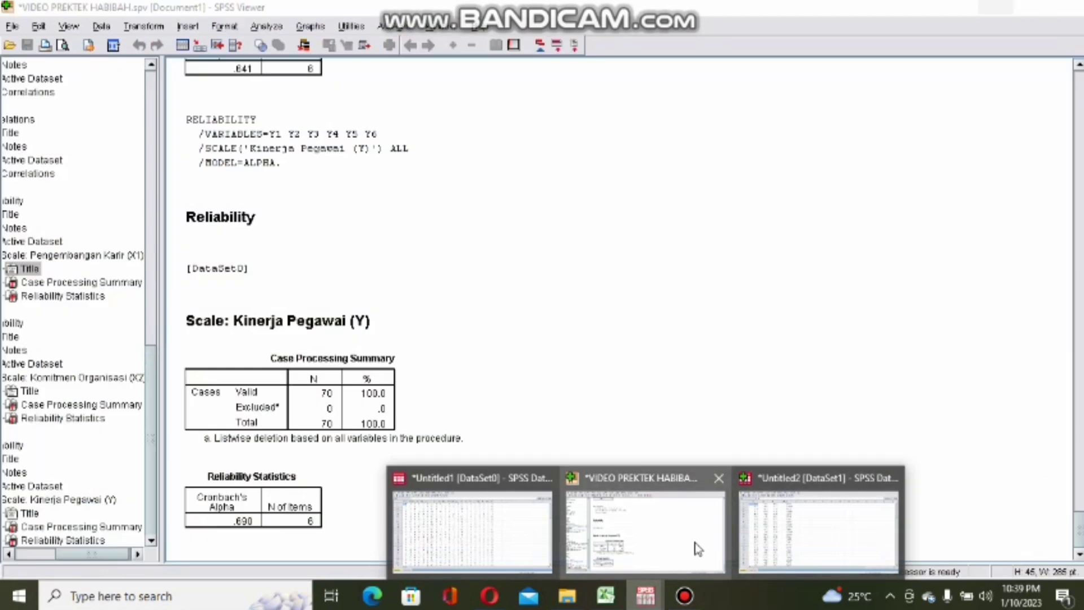
click(699, 548)
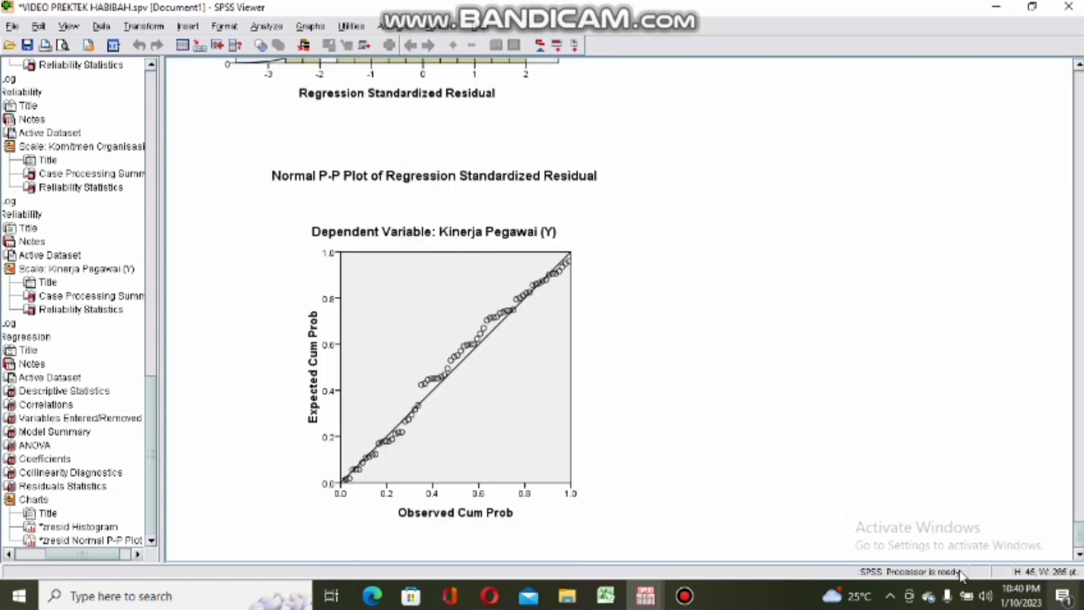
click(684, 596)
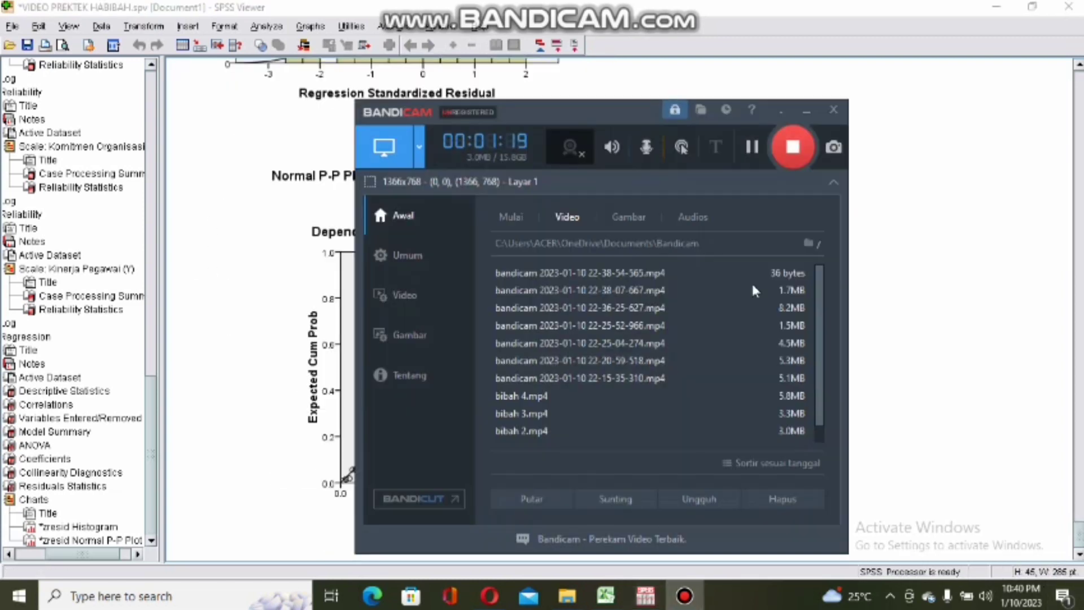
click(793, 150)
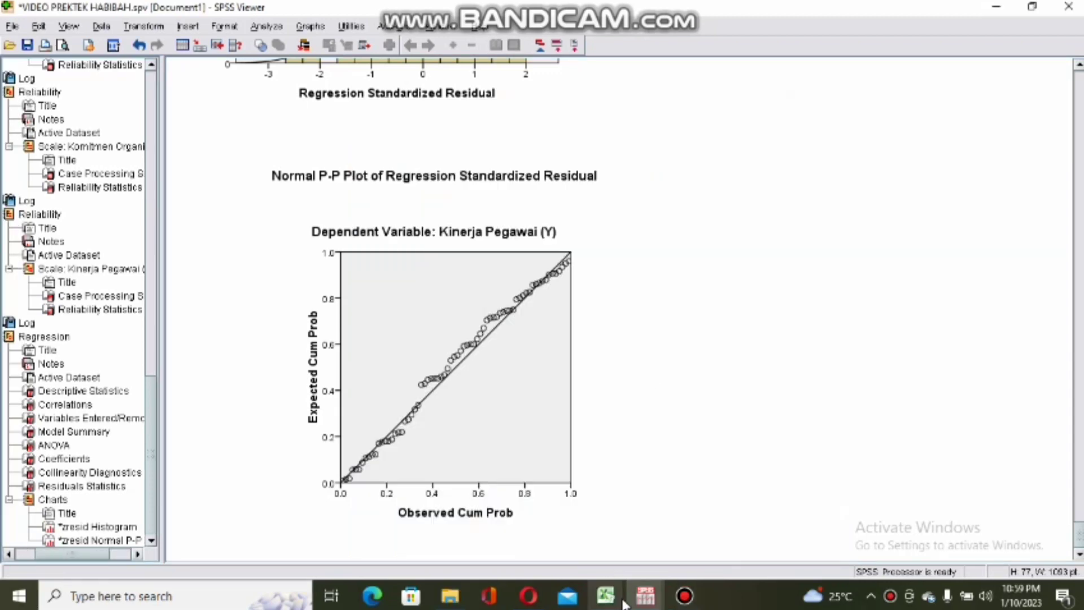
Run a One-Sample Kolmogorov-Smirnov test against the Normal distribution on the Unstandardized Residual variable of the Untitled2 dataset
mouse_move(636, 603)
click(480, 520)
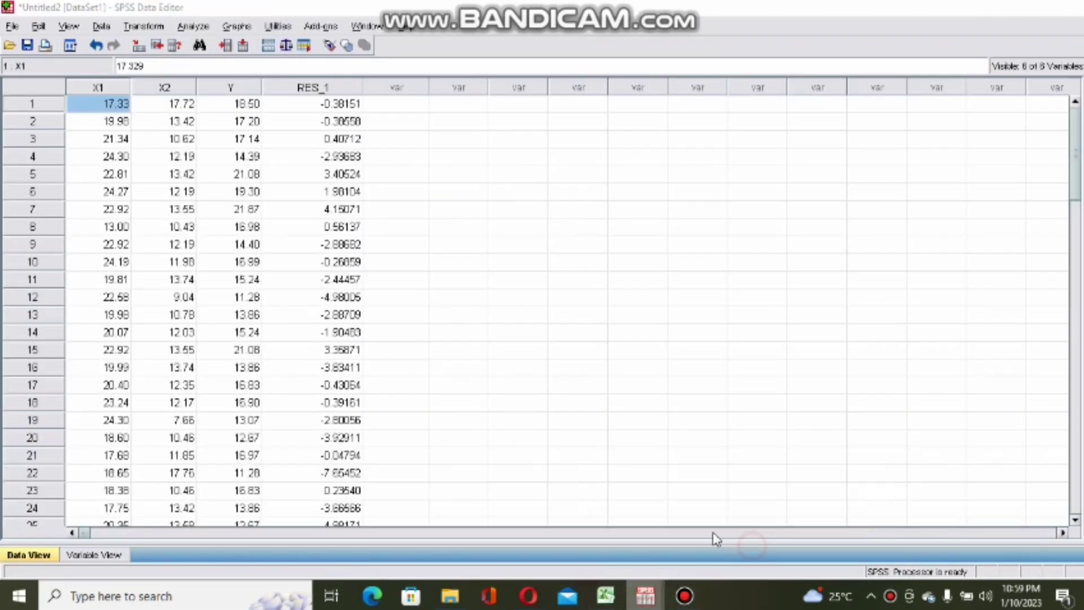
click(194, 26)
mouse_move(271, 294)
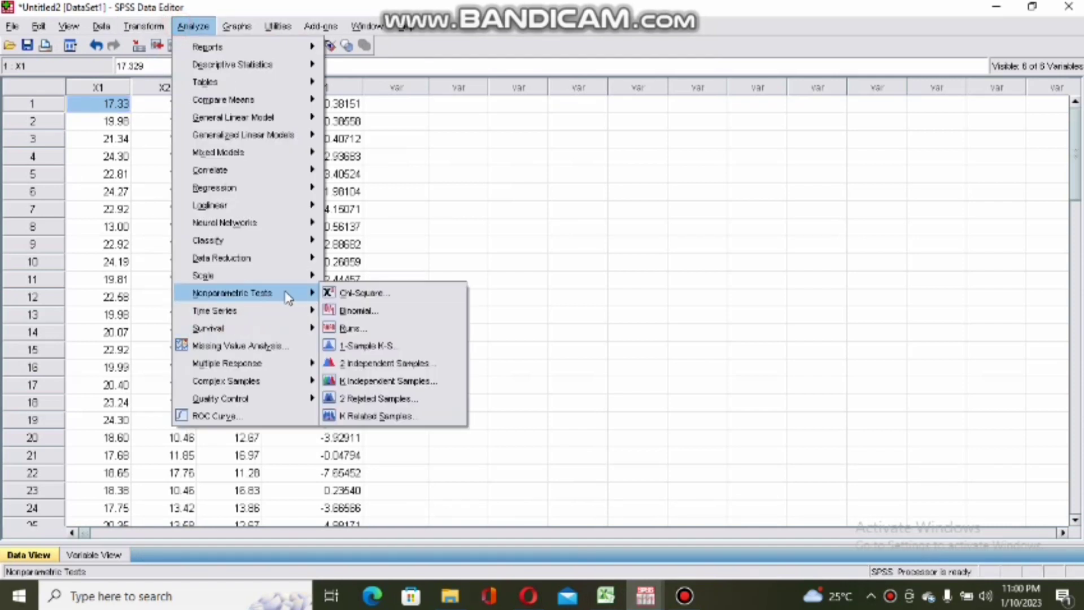
click(295, 289)
click(380, 345)
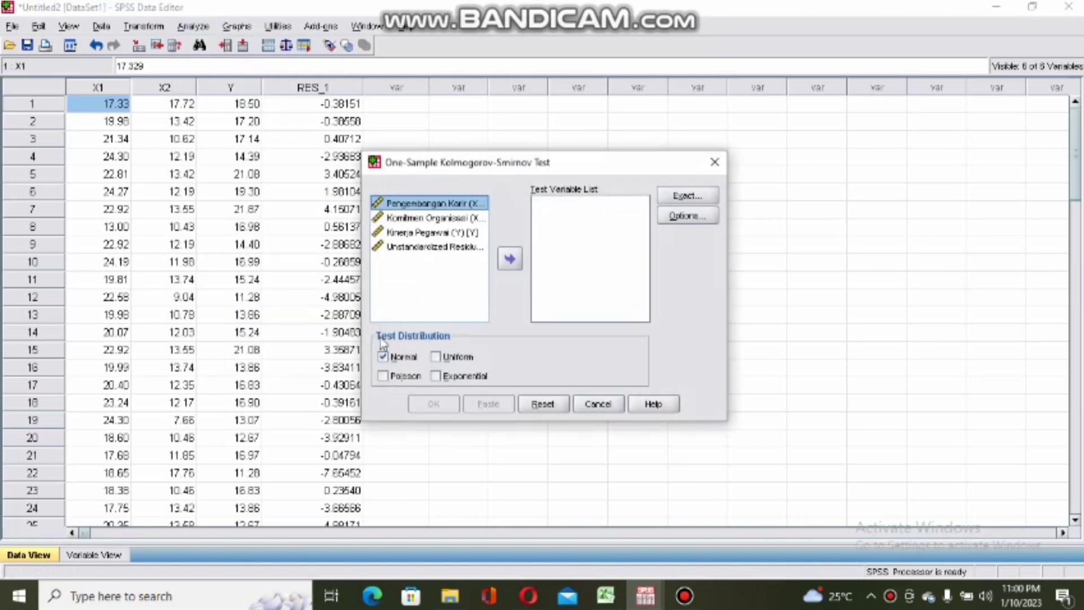
click(472, 250)
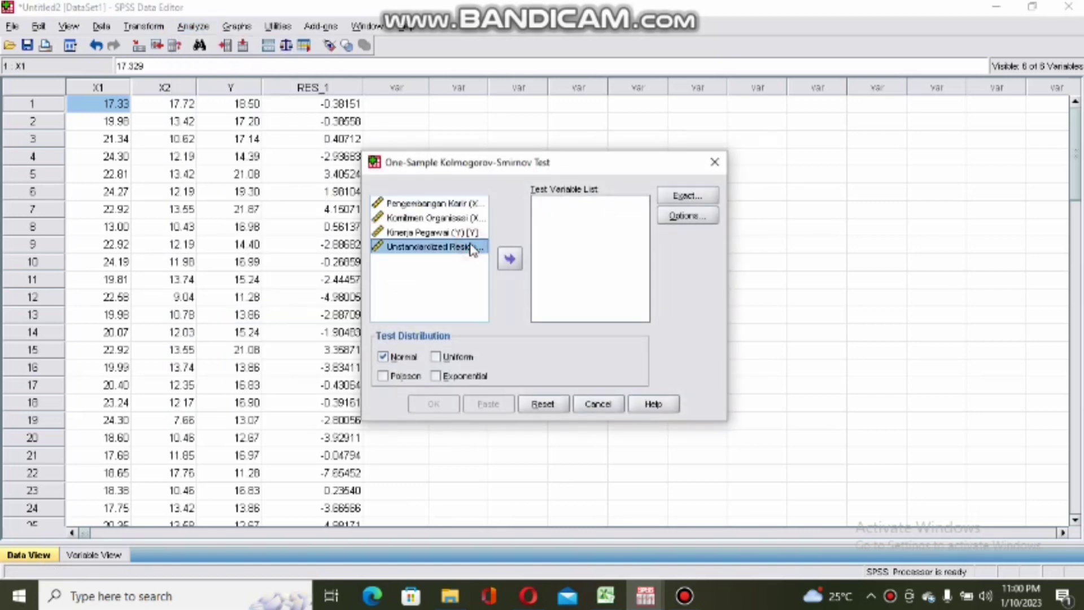
click(510, 259)
click(434, 404)
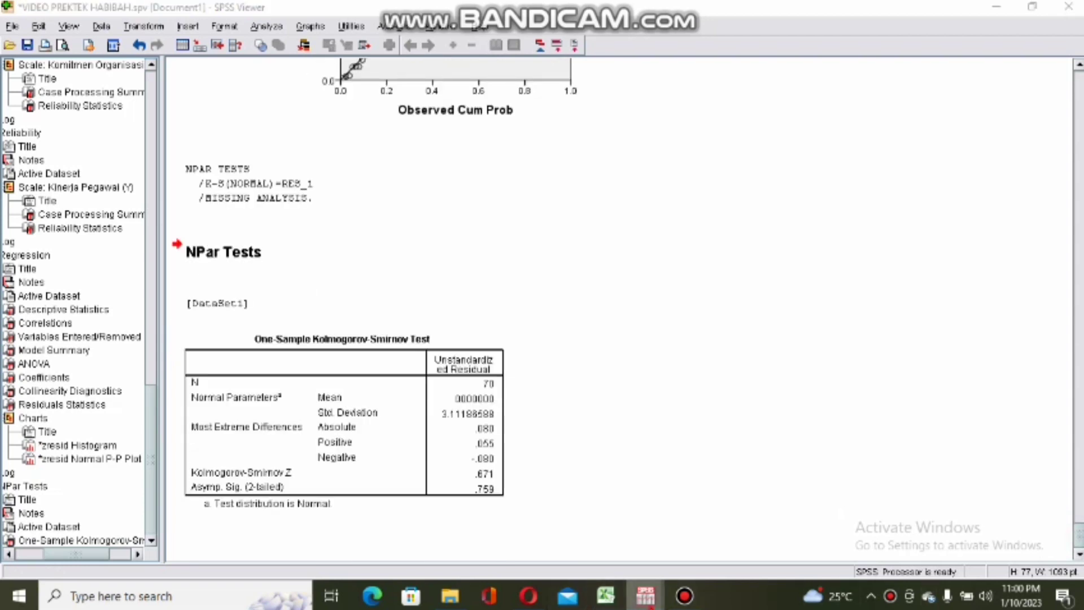
Begin computing a new variable in the Untitled2 dataset with the target name Abs_ResY
mouse_move(645, 596)
click(771, 539)
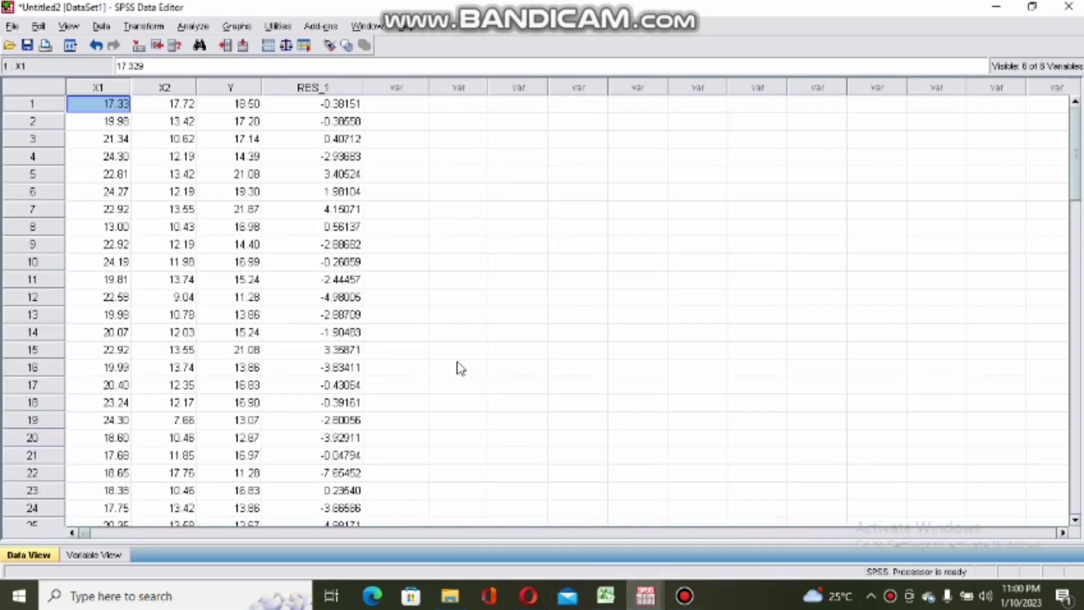
click(142, 27)
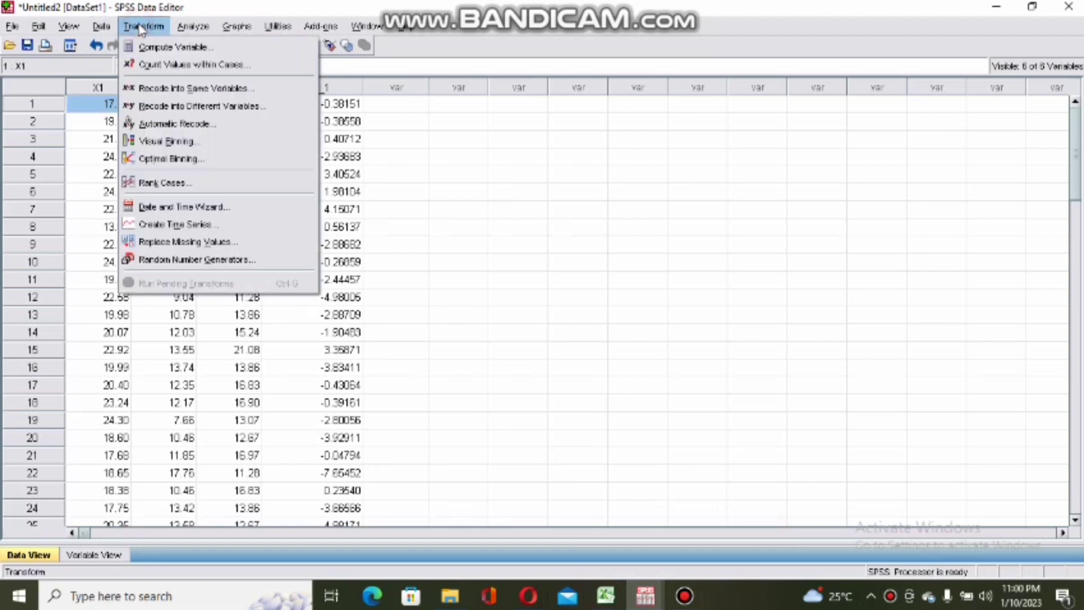
click(291, 50)
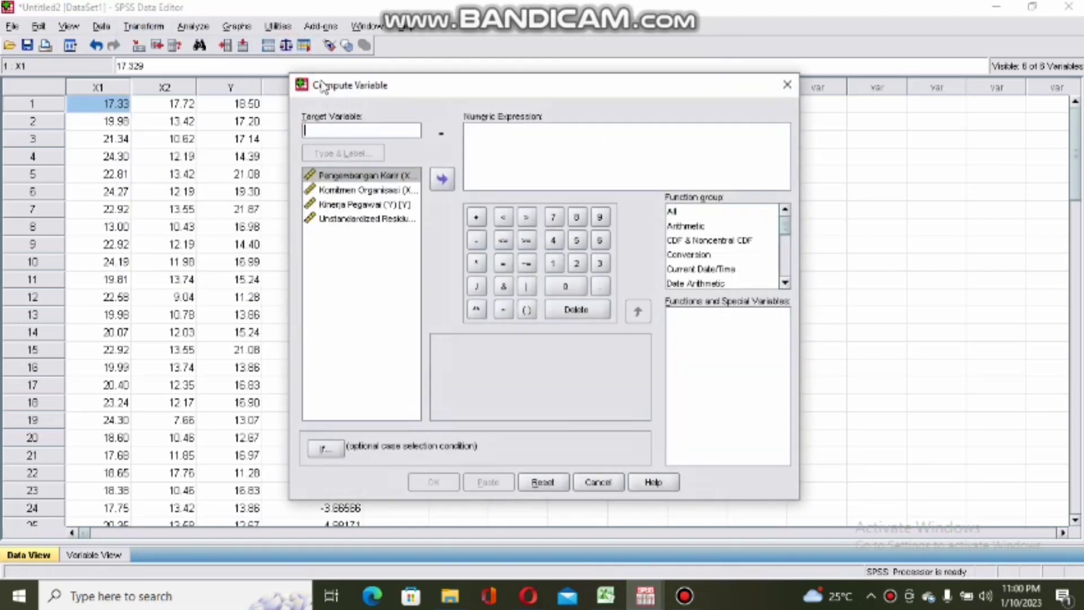
click(341, 129)
text(Abs_ResY)
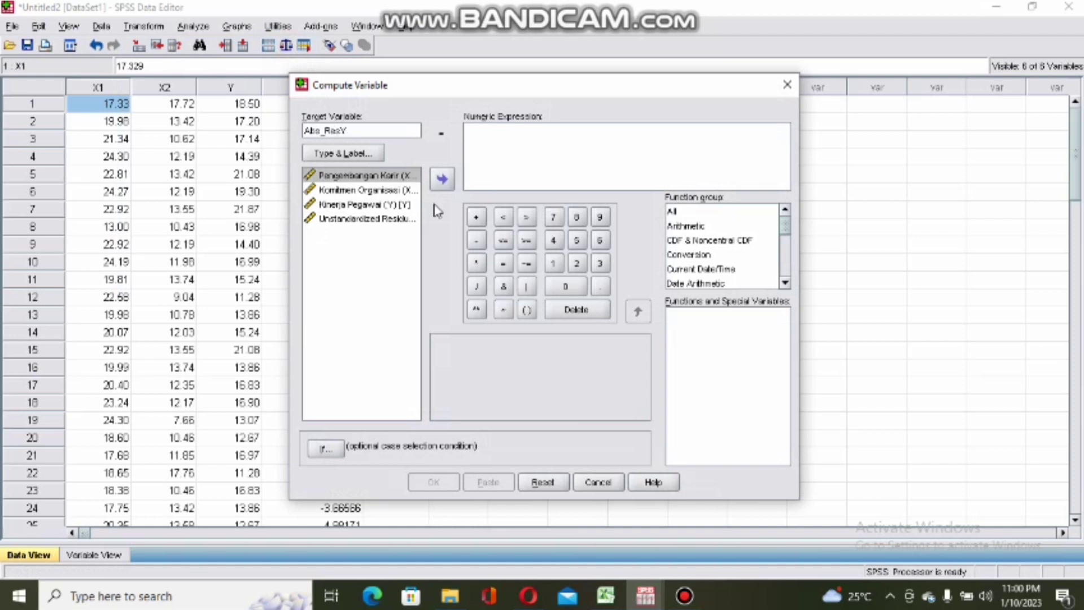
Define the new variable's expression as ABS(RES_1), using the absolute-value function on the unstandardized residual, and compute it
click(693, 212)
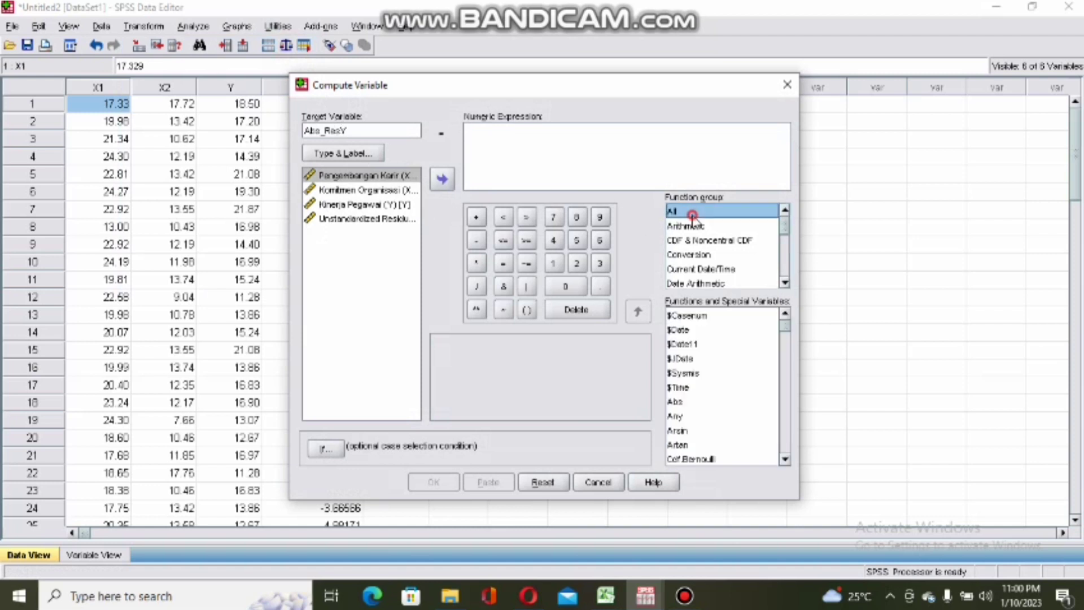
double_click(675, 402)
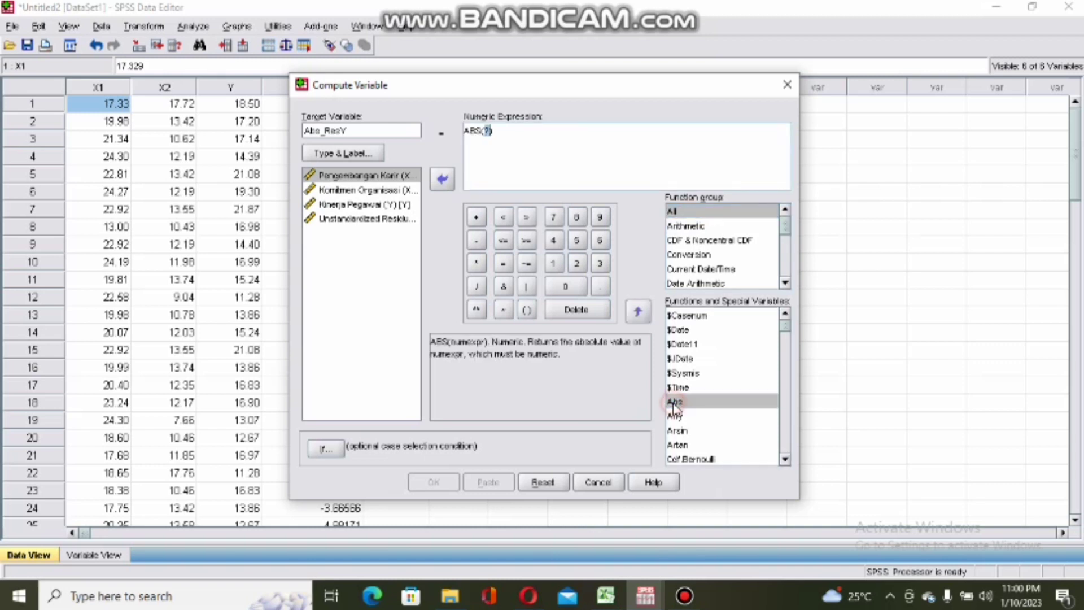
click(444, 179)
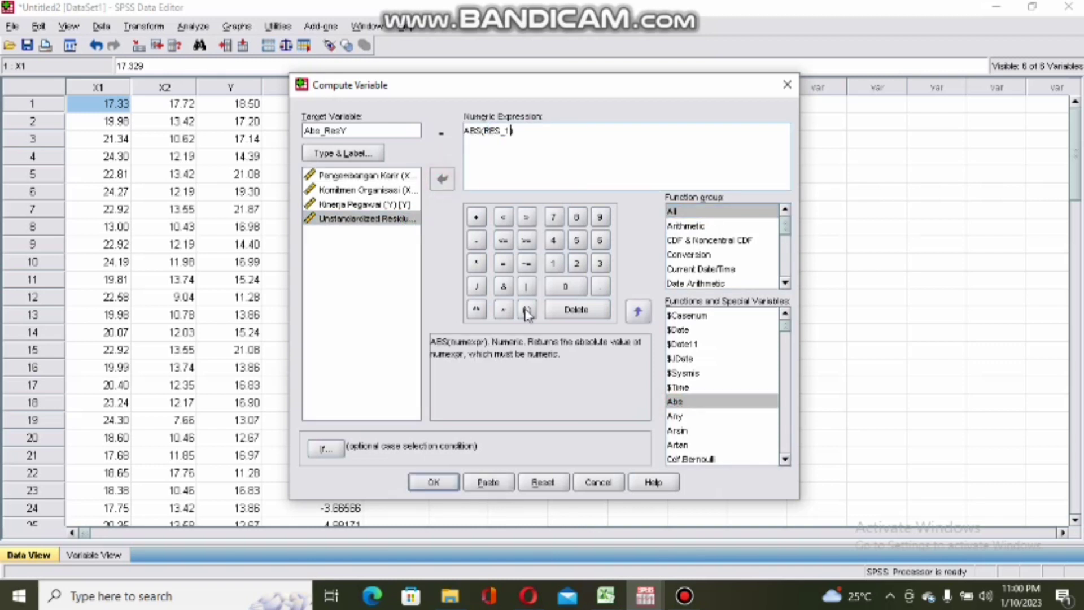
click(433, 484)
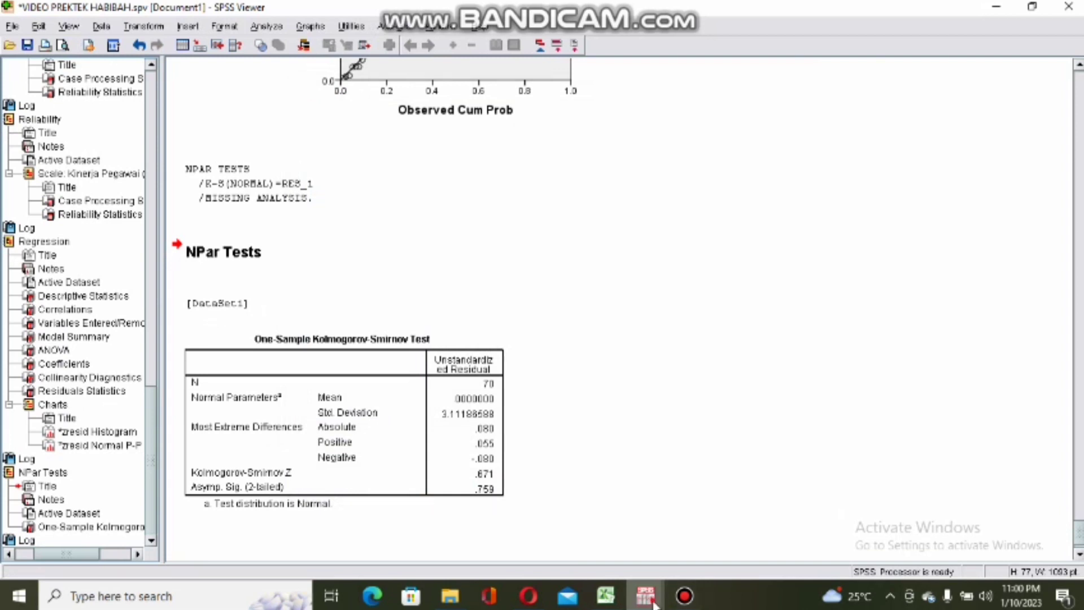
Set up a linear regression on the Untitled2 dataset with Abs_ResY as the dependent variable in place of Kinerja Pegawai (Y)
mouse_move(652, 602)
click(766, 513)
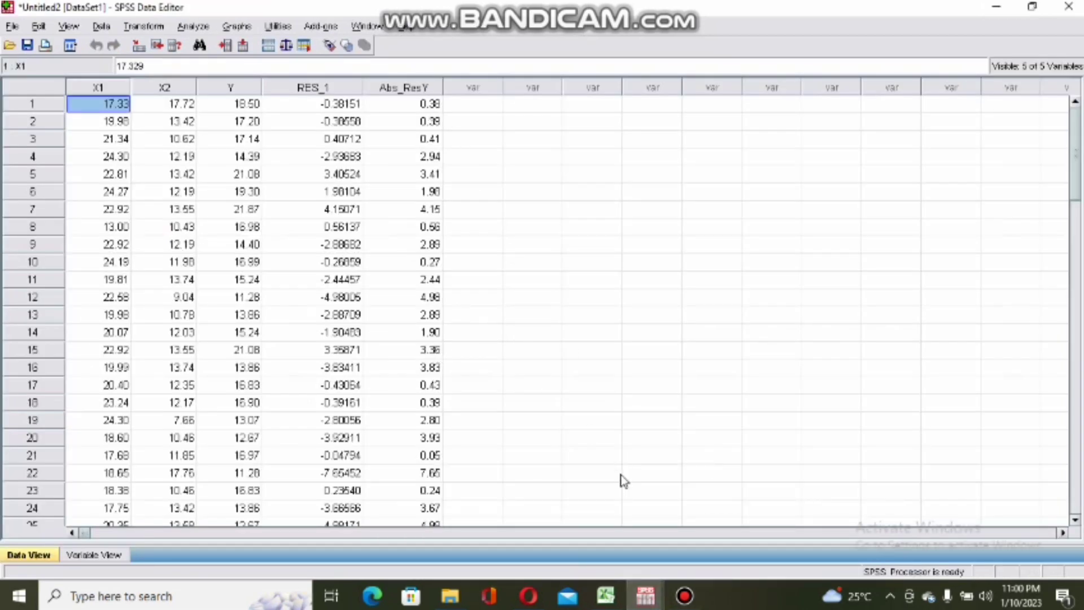
click(685, 596)
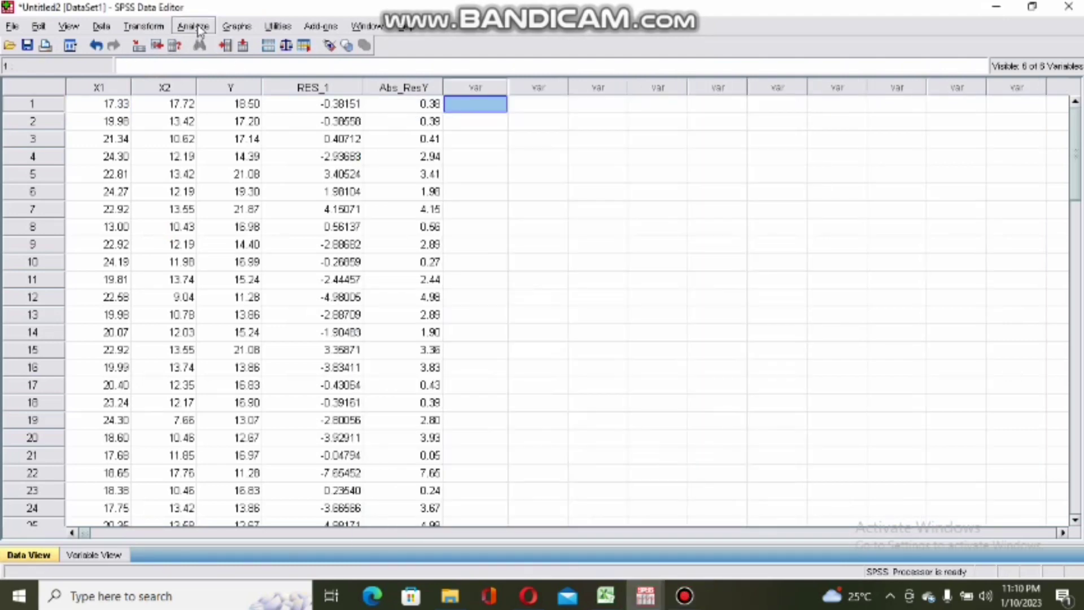
click(194, 27)
mouse_move(213, 191)
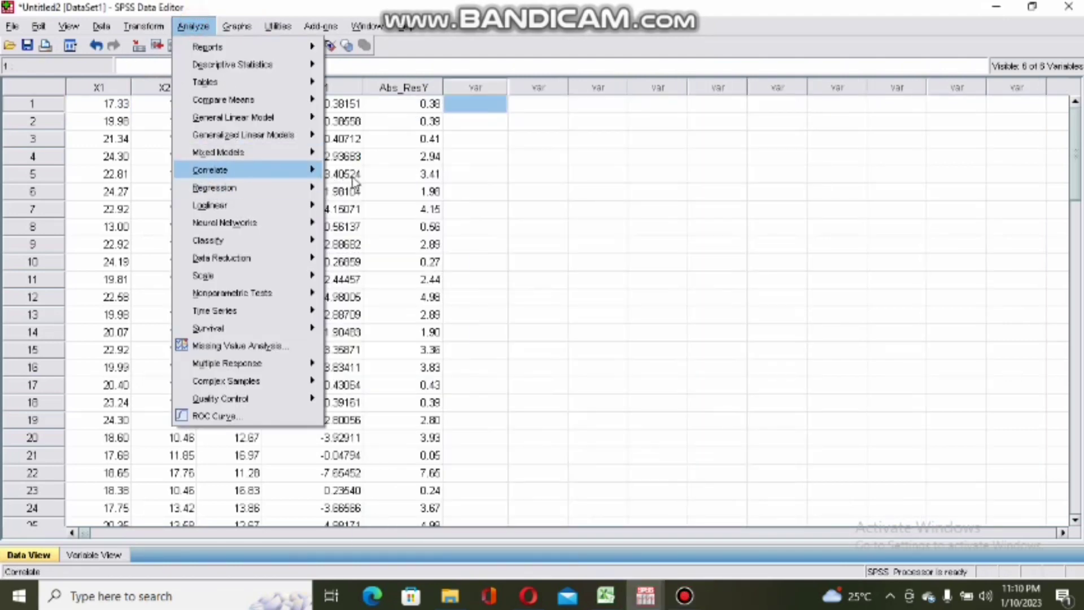
click(349, 191)
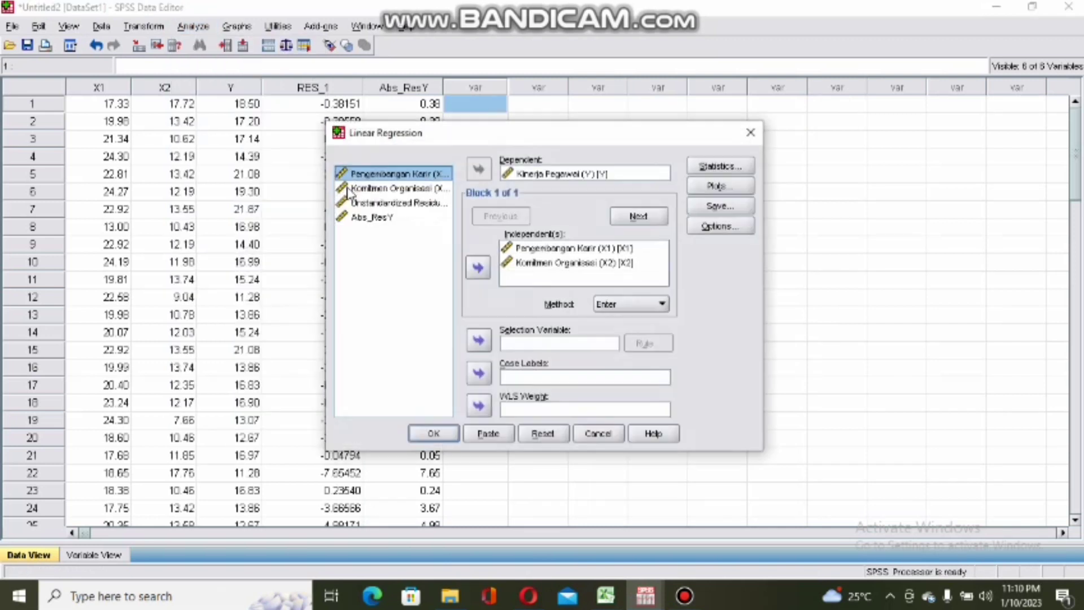
click(500, 174)
click(478, 169)
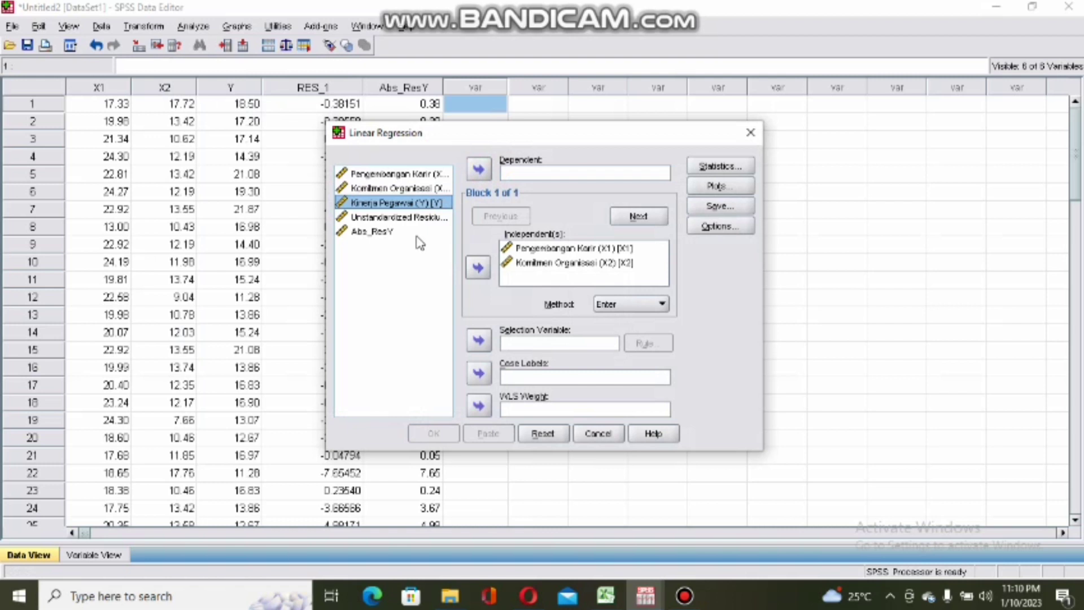
click(419, 241)
click(479, 170)
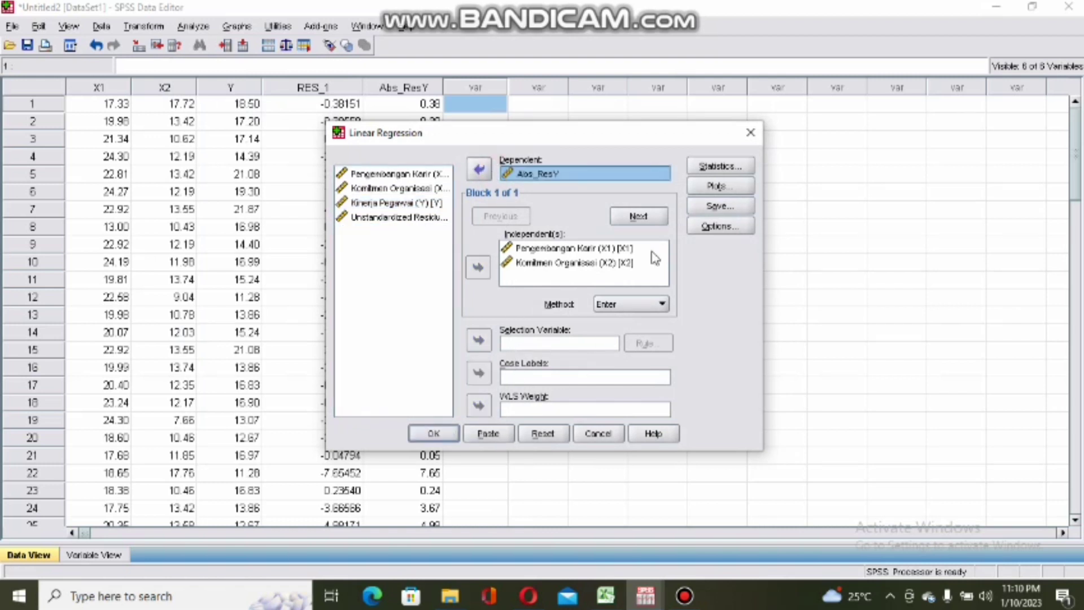
Exclude descriptives, collinearity diagnostics, Durbin-Watson and casewise diagnostics from the regression statistics
click(735, 166)
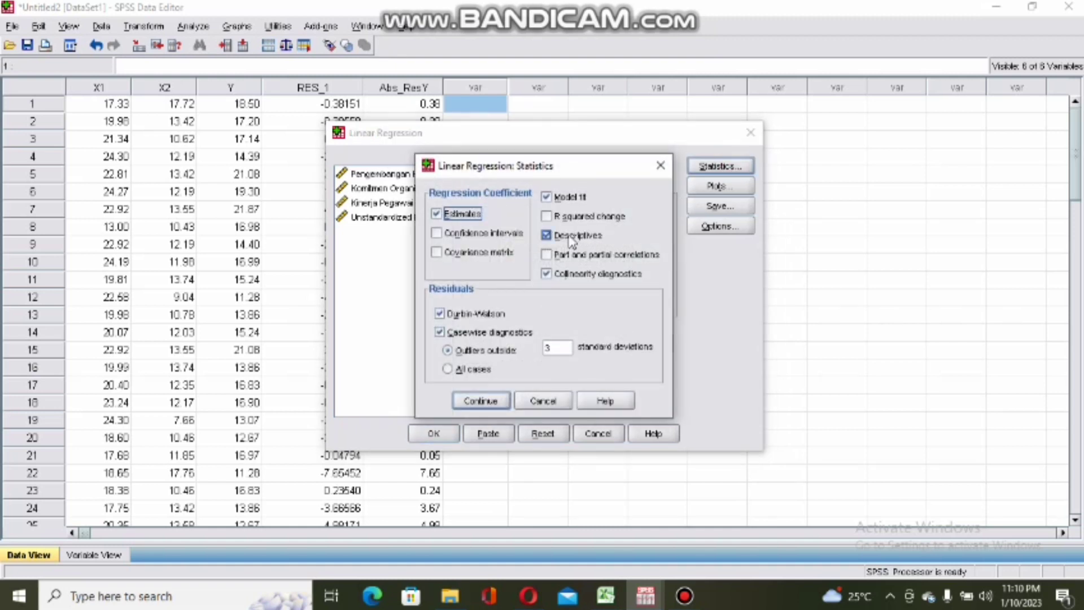
click(548, 236)
click(546, 275)
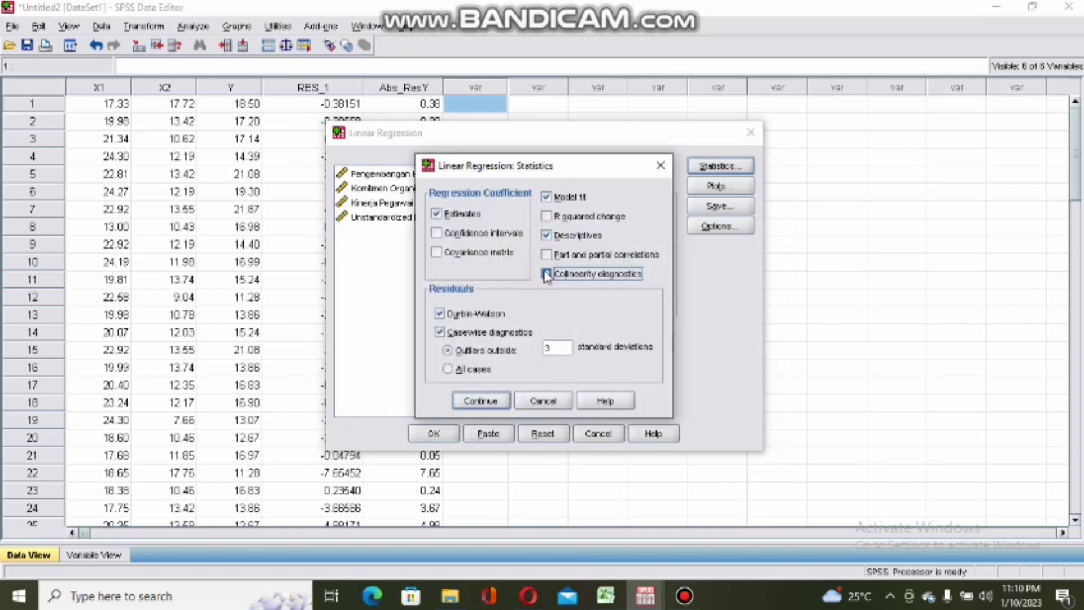
click(547, 236)
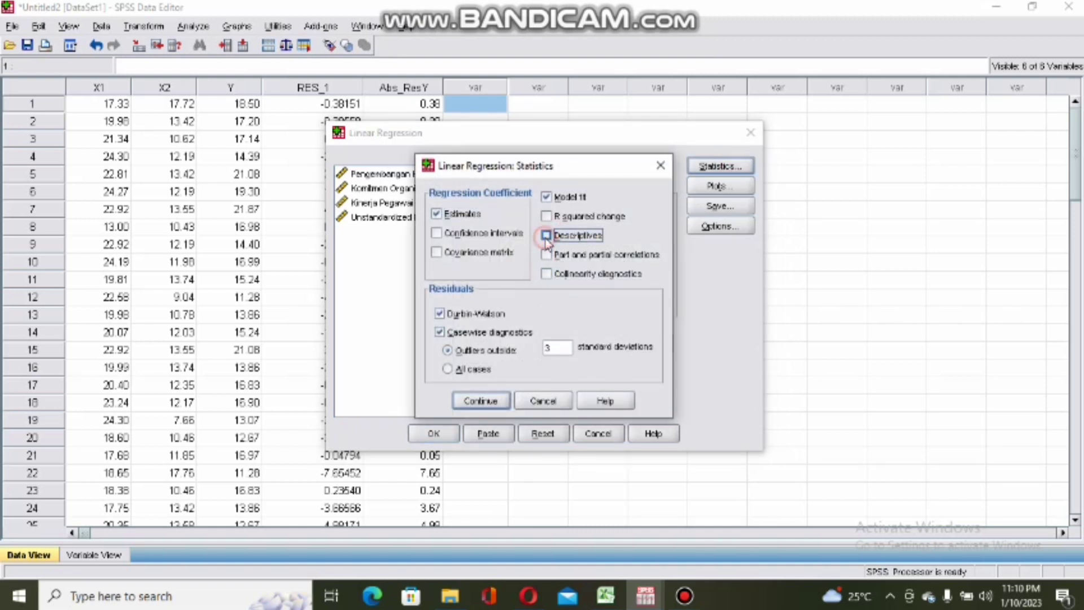
click(440, 314)
click(440, 333)
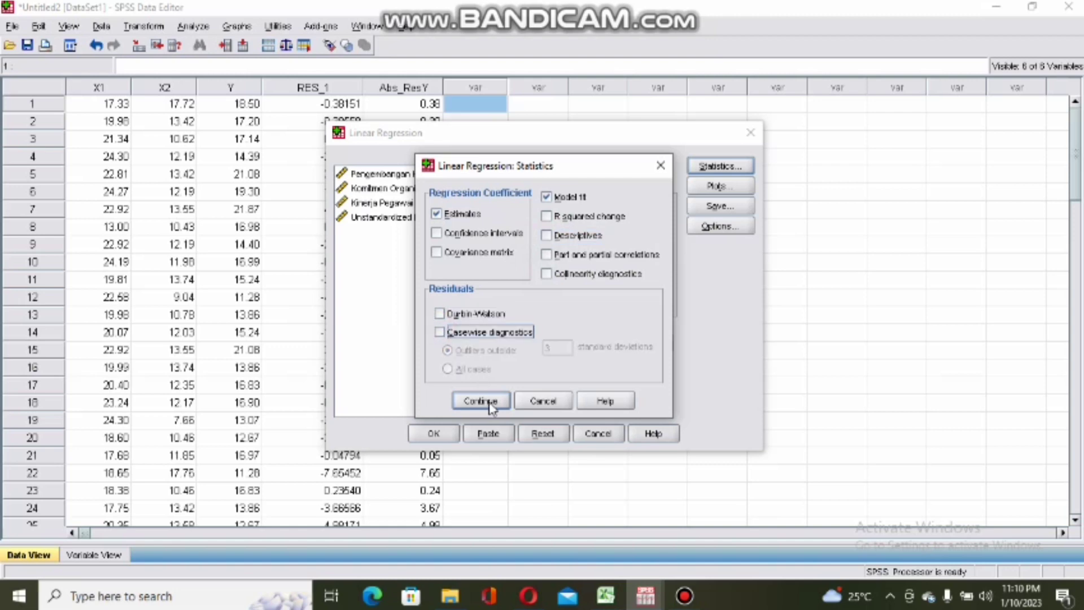
click(480, 402)
Add a regression scatterplot with *SRESID on the Y axis and *ZPRED on the X axis
click(712, 191)
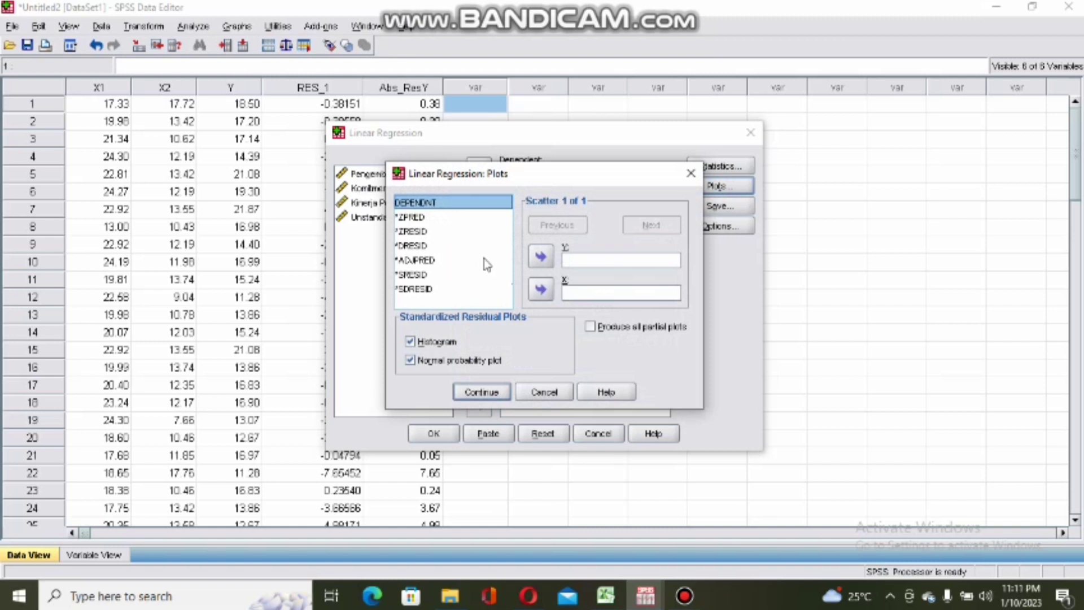
click(484, 276)
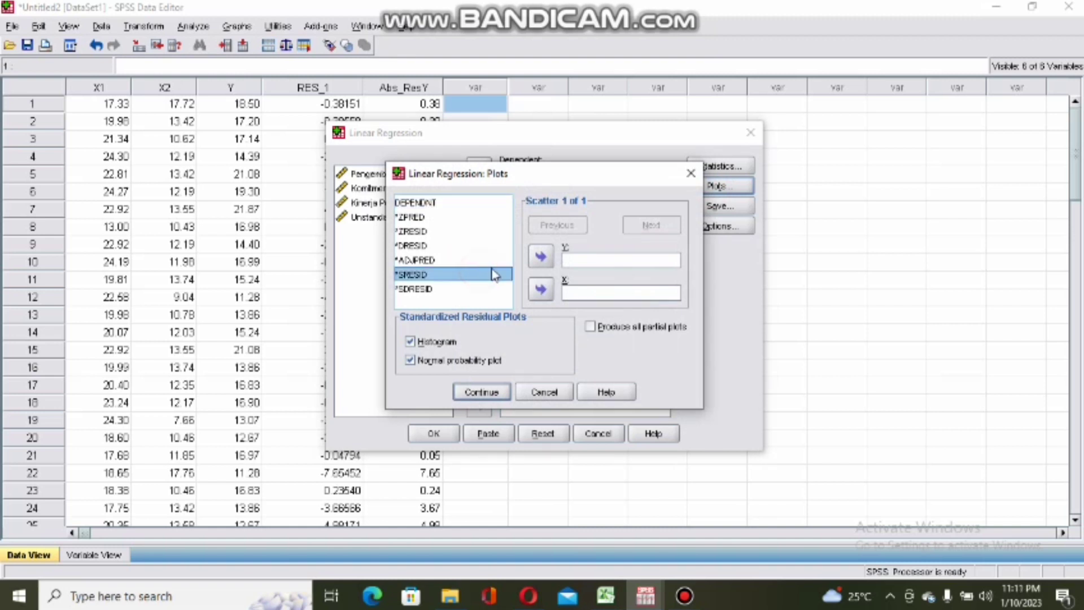
click(542, 259)
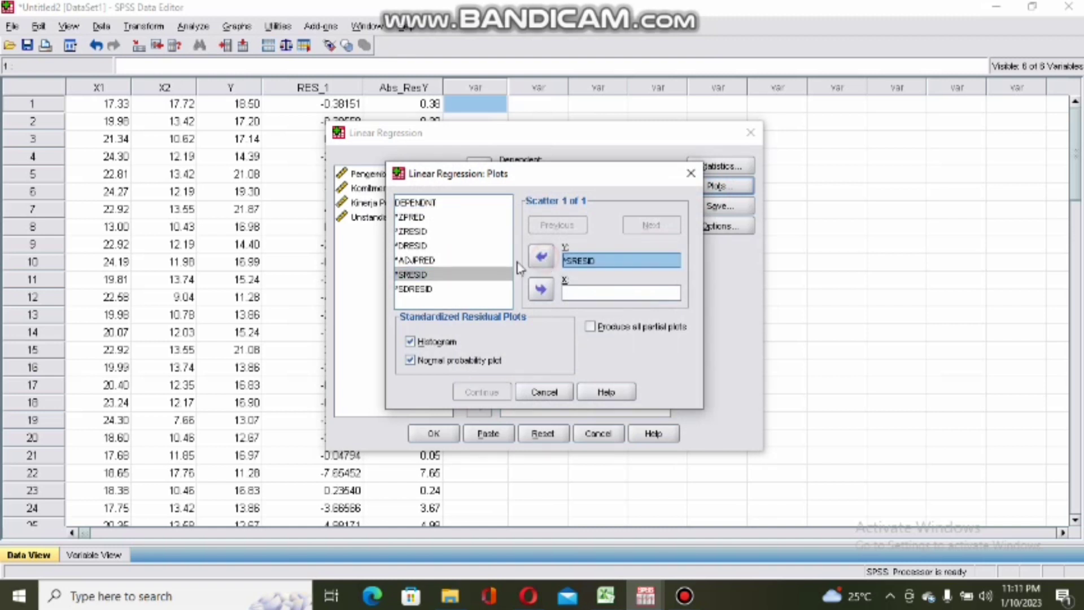
click(463, 217)
click(542, 290)
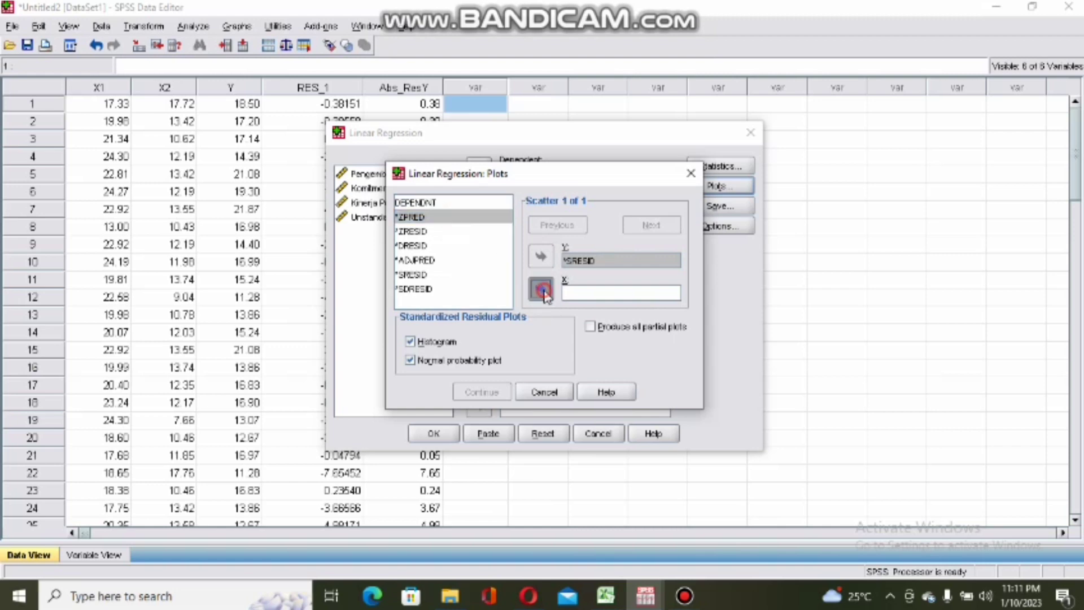
click(490, 392)
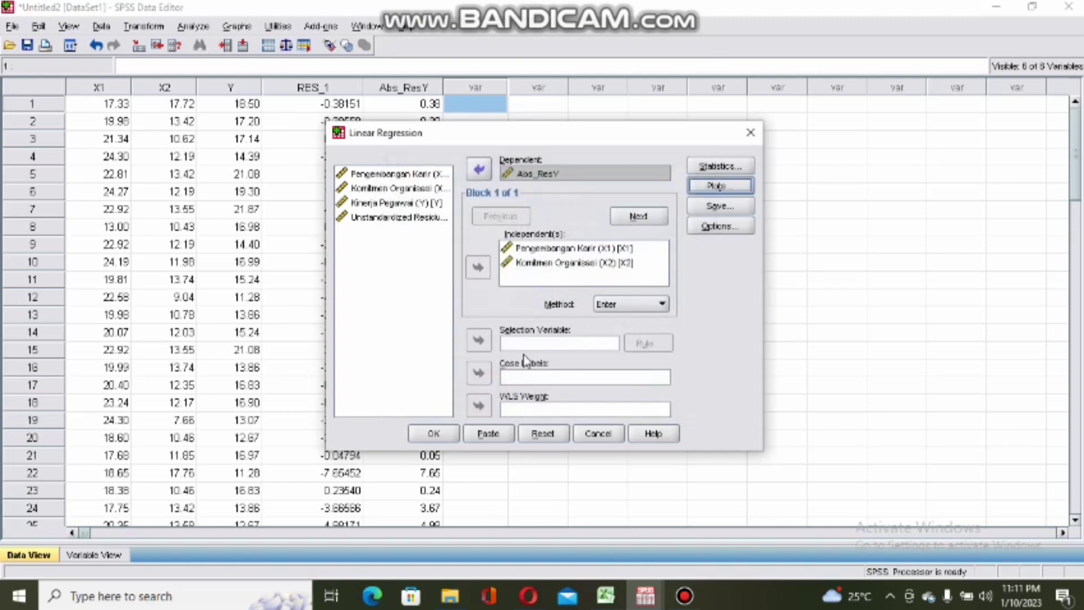
Turn off the histogram and normal probability plot of the standardized residuals for this regression
click(717, 186)
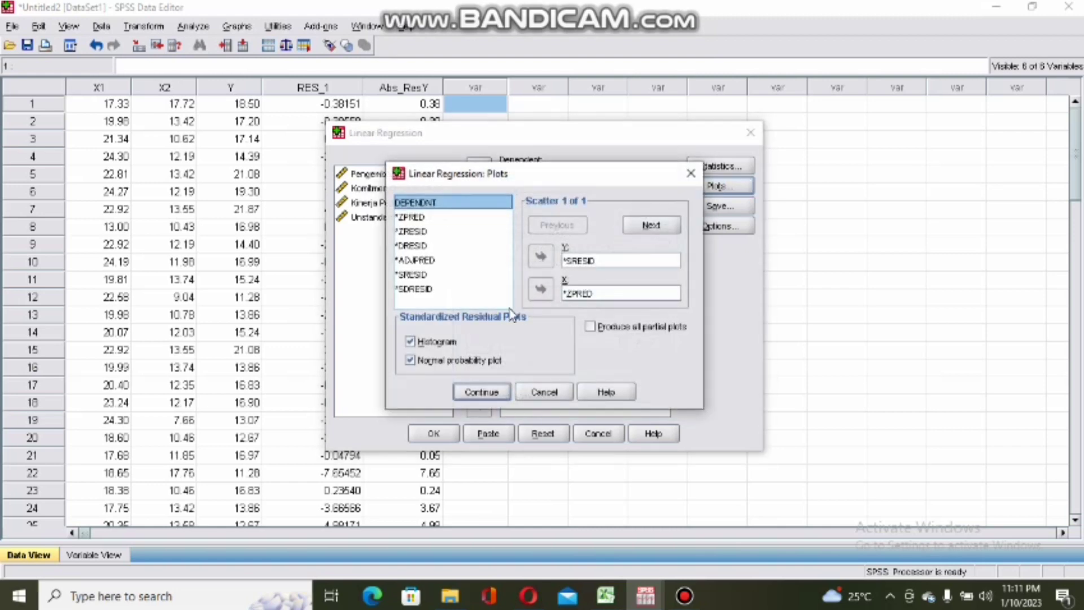
click(412, 342)
click(416, 343)
click(412, 360)
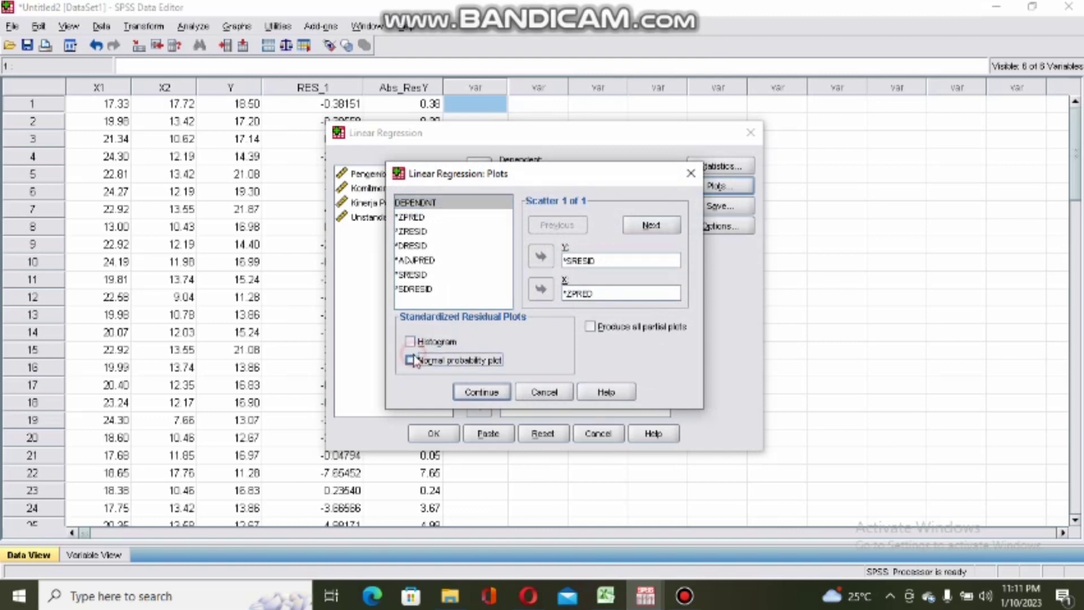
click(476, 392)
click(476, 392)
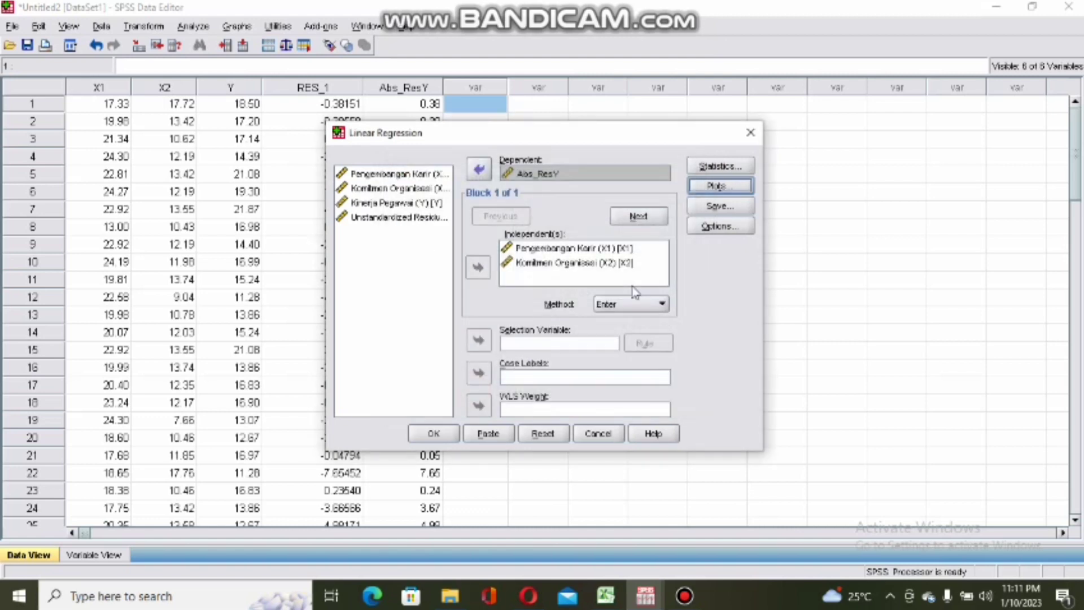
Stop saving the unstandardized residuals as a new variable and run the regression of Abs_ResY
click(733, 207)
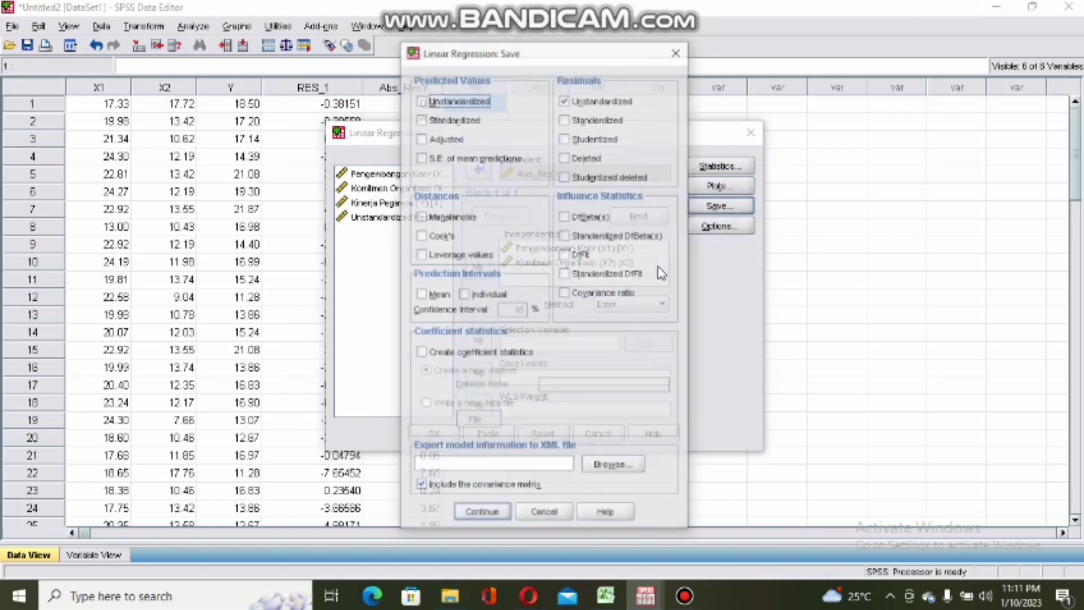
click(574, 101)
click(574, 103)
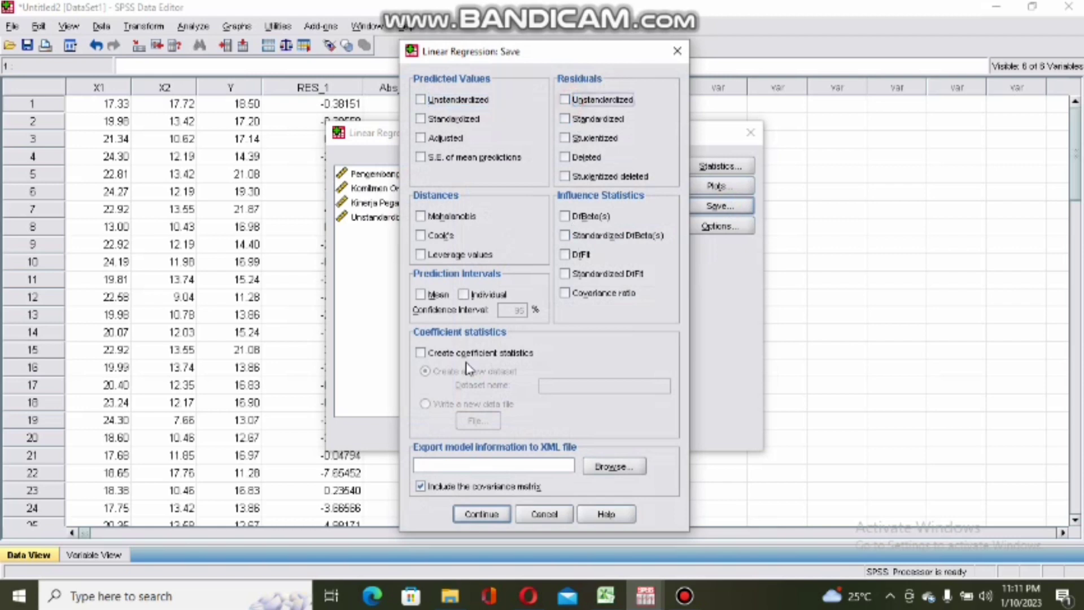
click(460, 511)
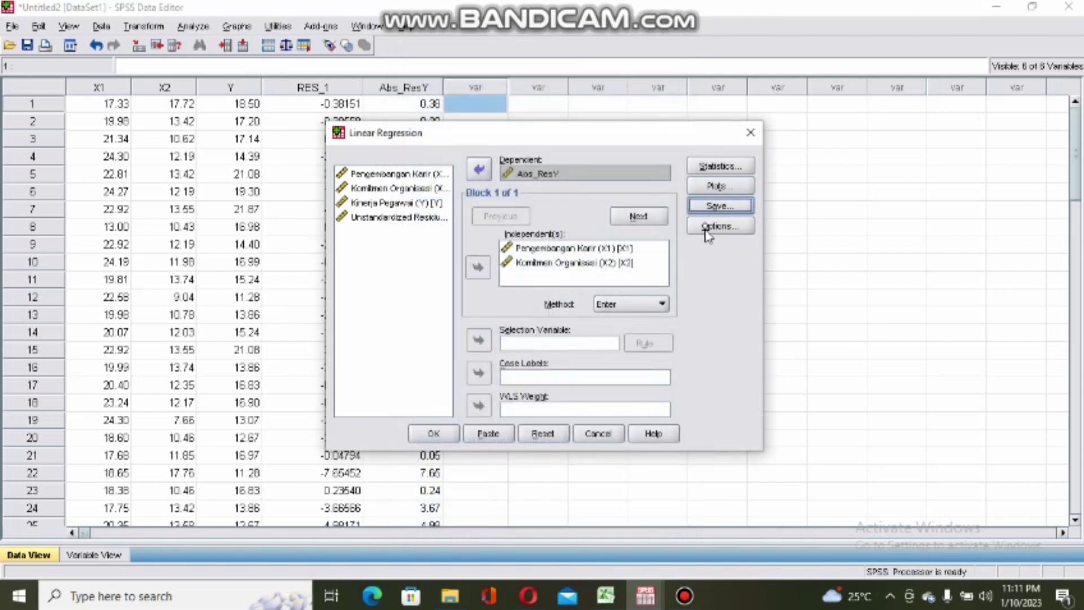
click(445, 435)
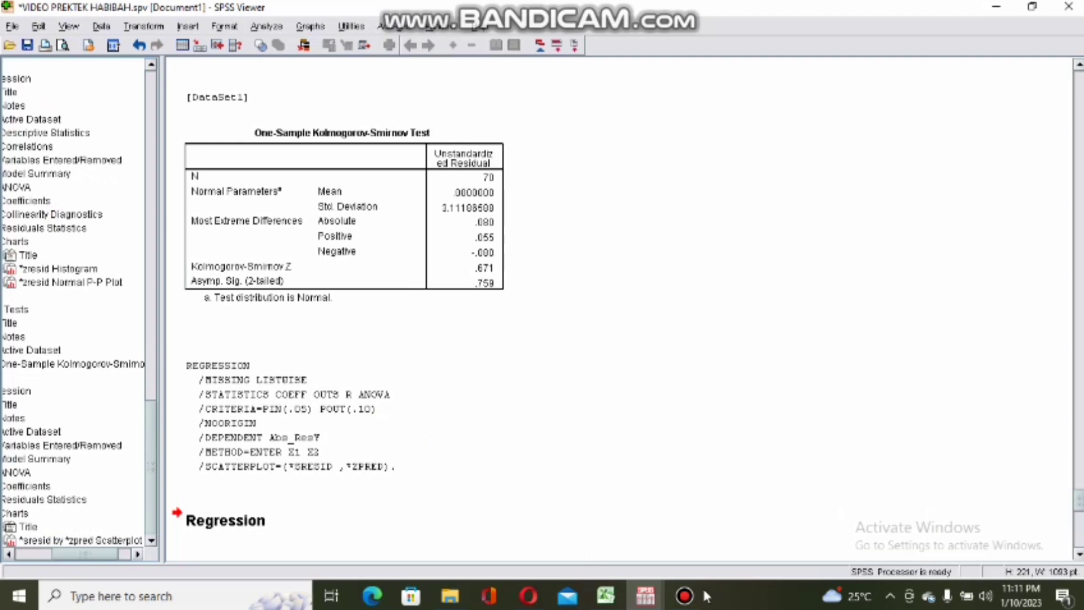
mouse_move(685, 595)
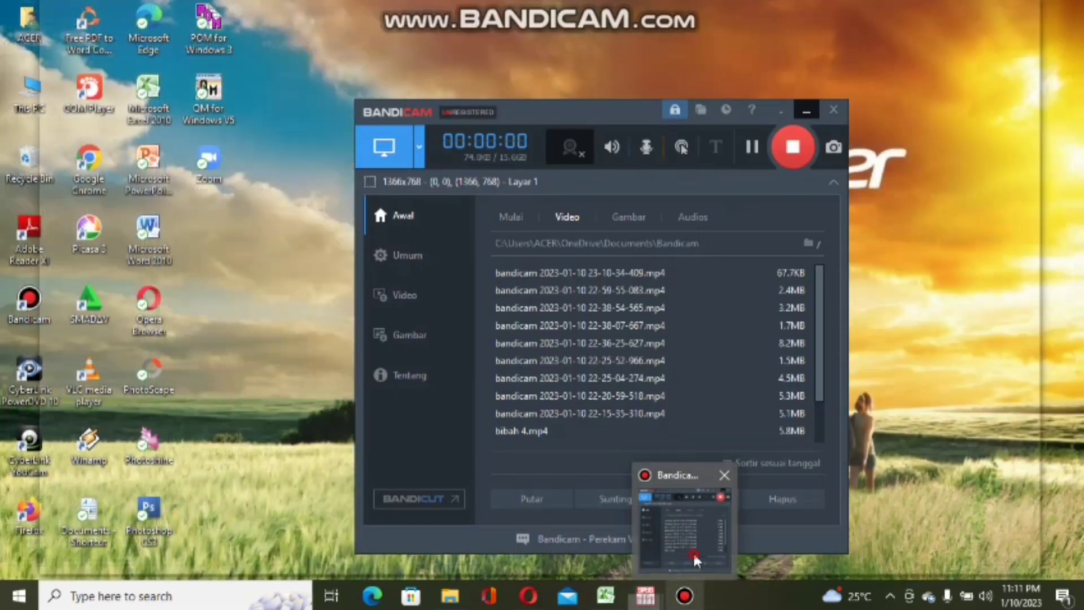
click(695, 559)
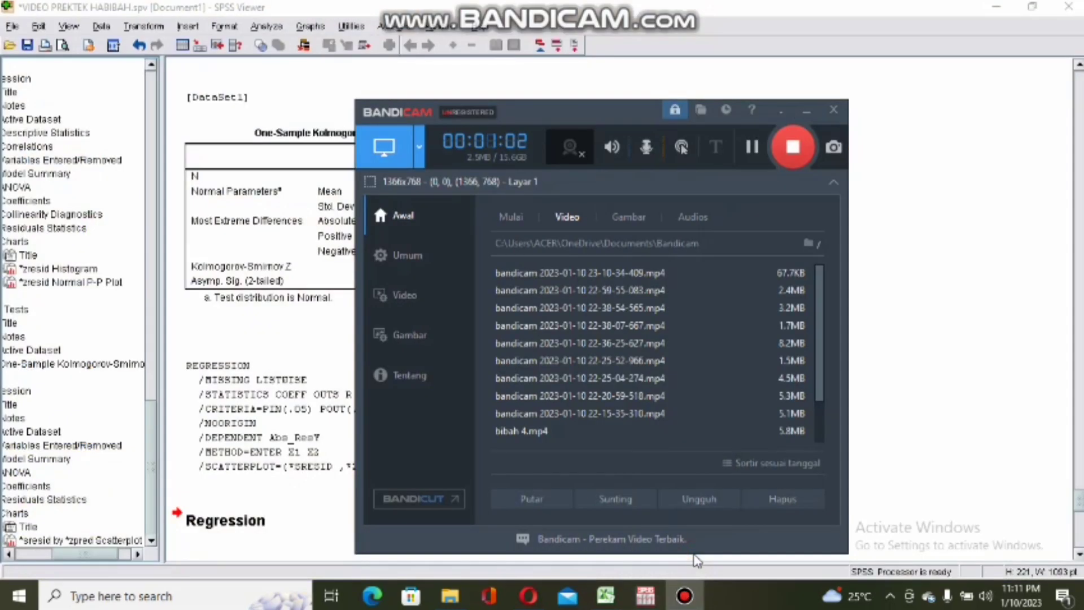
click(806, 109)
click(684, 596)
click(287, 484)
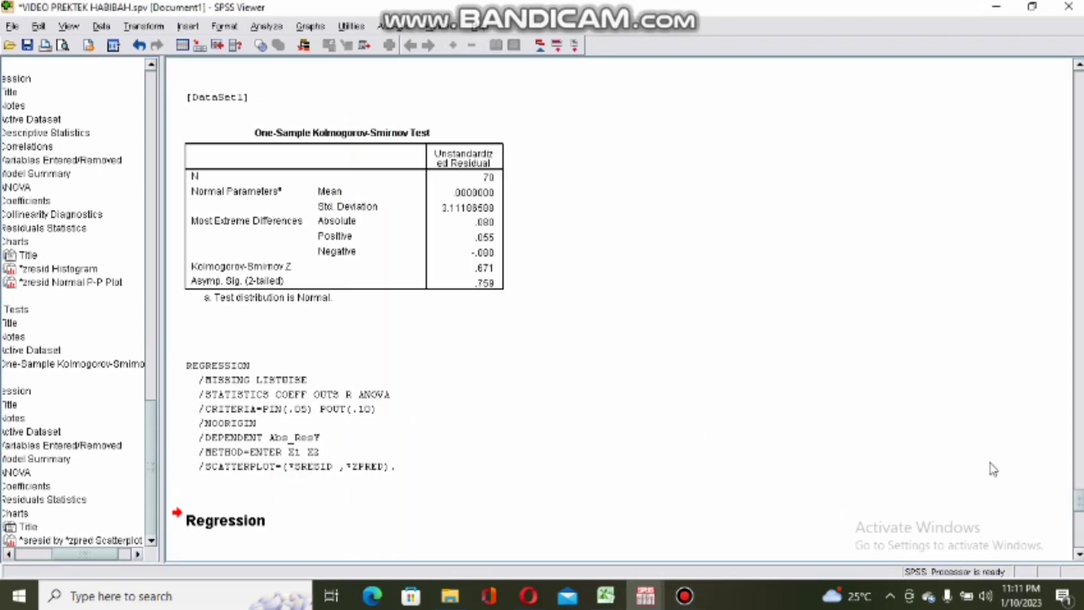
Examine the Abs_ResY scatterplot of studentized residuals against standardized predicted values in the output document
scroll(622, 310, up, 10)
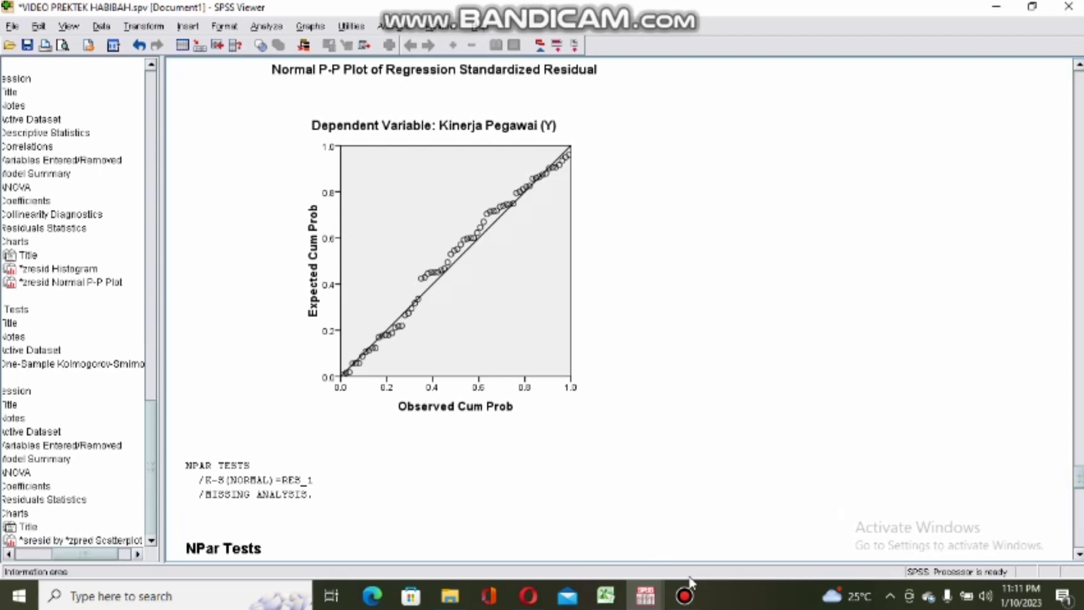
click(684, 596)
click(793, 147)
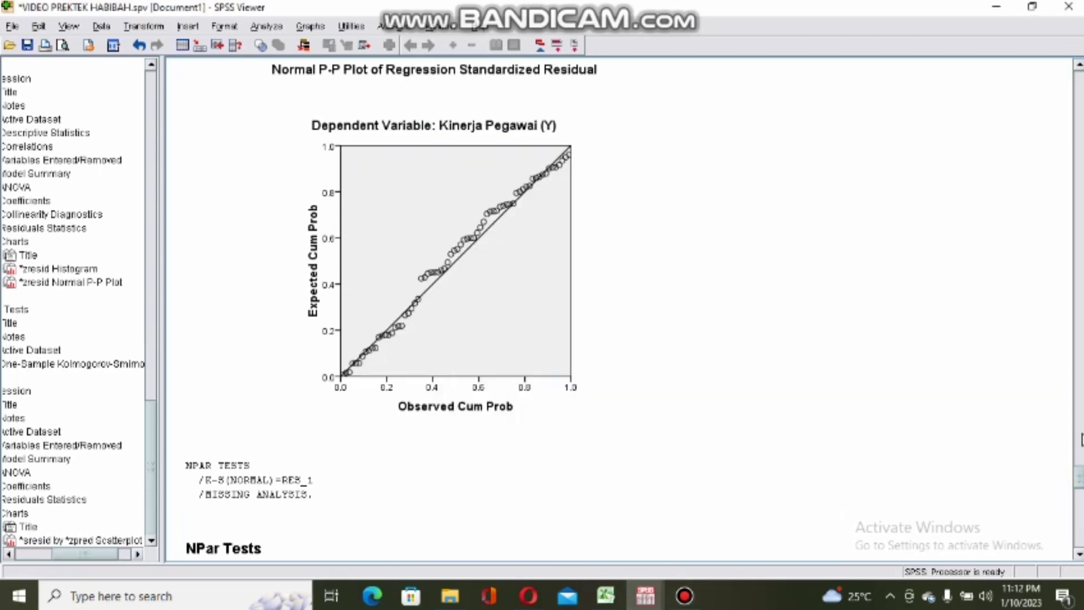
drag(1080, 481, 1081, 535)
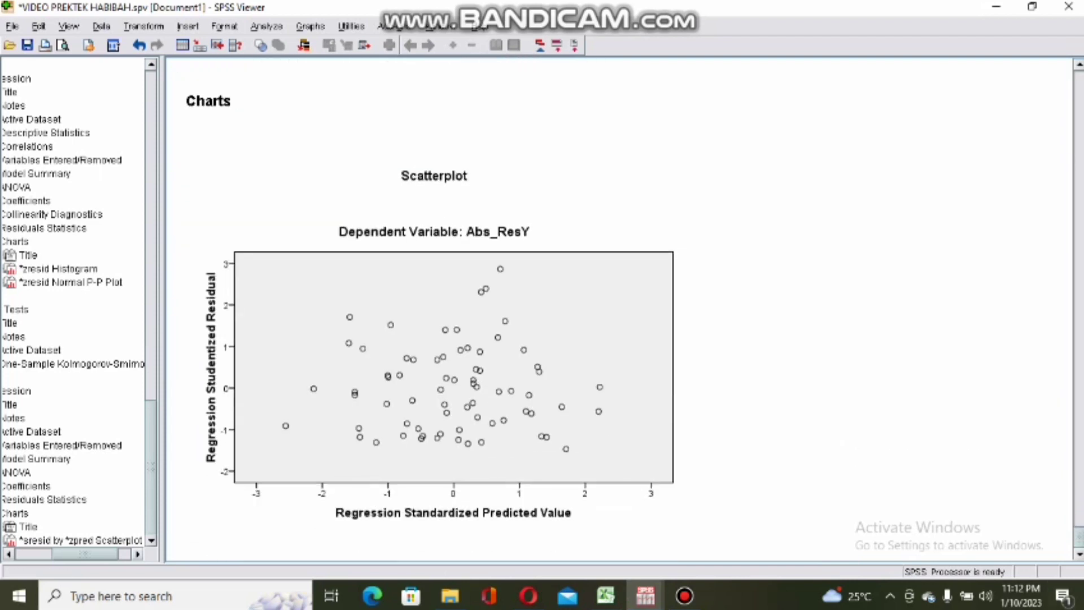